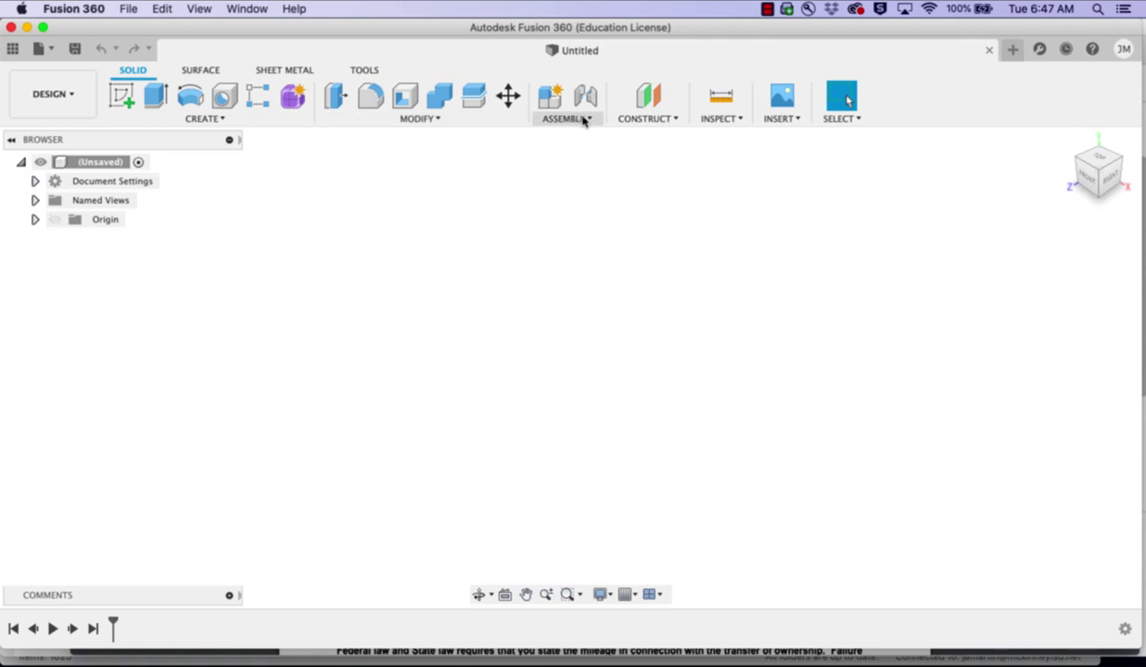
# - Add a new component from the Assemble menu and name it Train Body
pyautogui.click(584, 121)
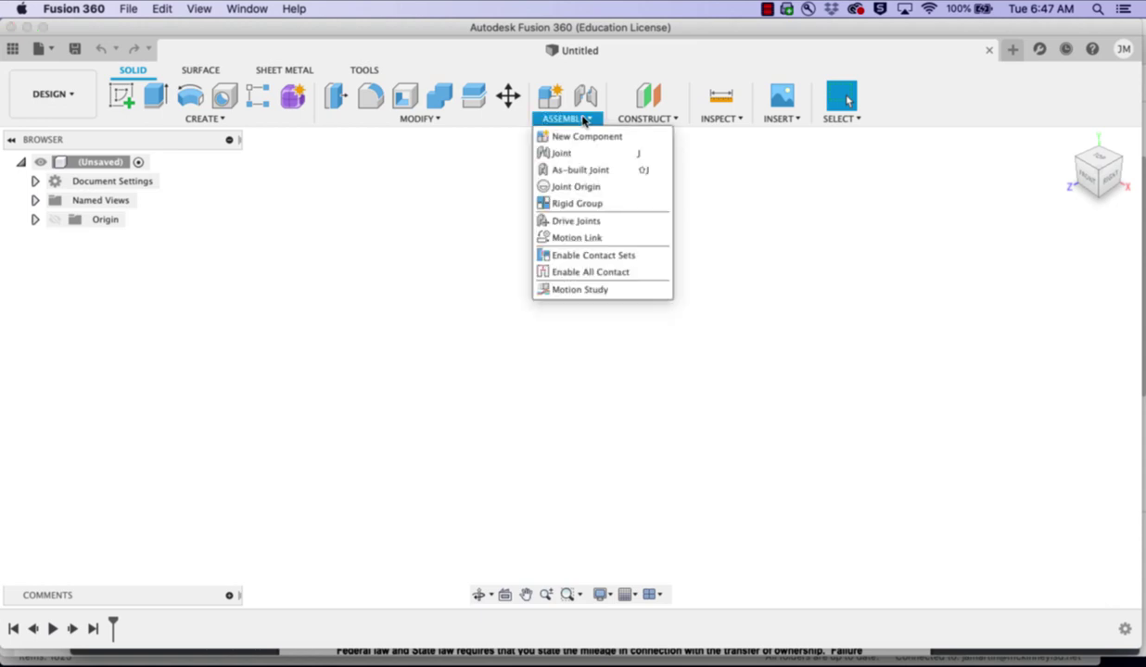
pyautogui.click(584, 139)
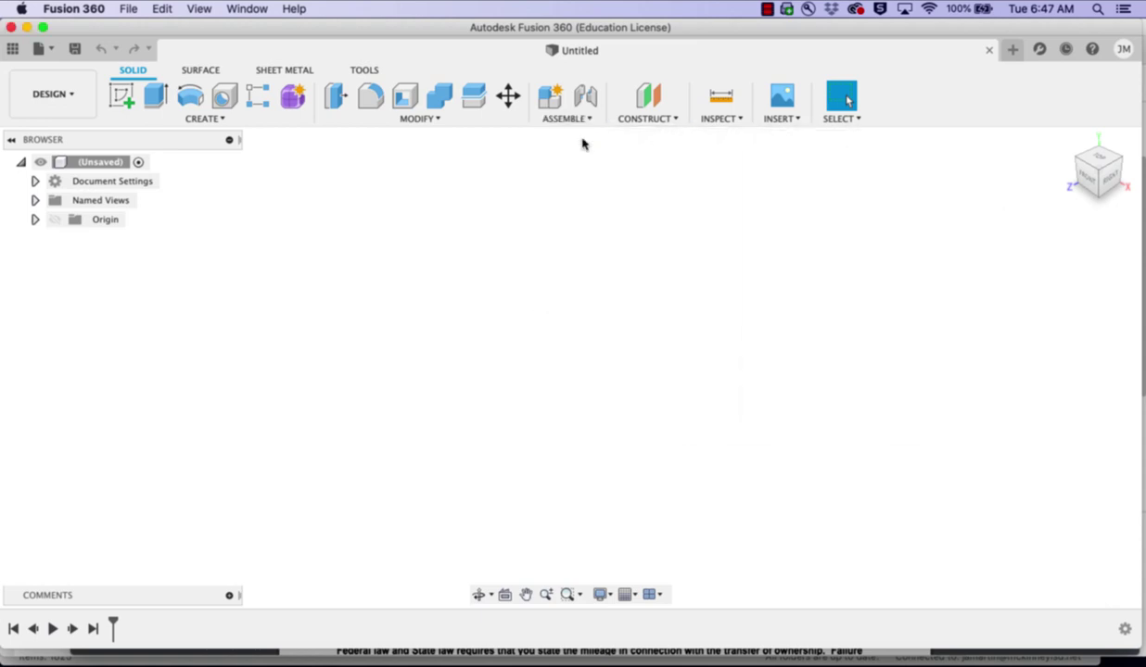
pyautogui.click(990, 316)
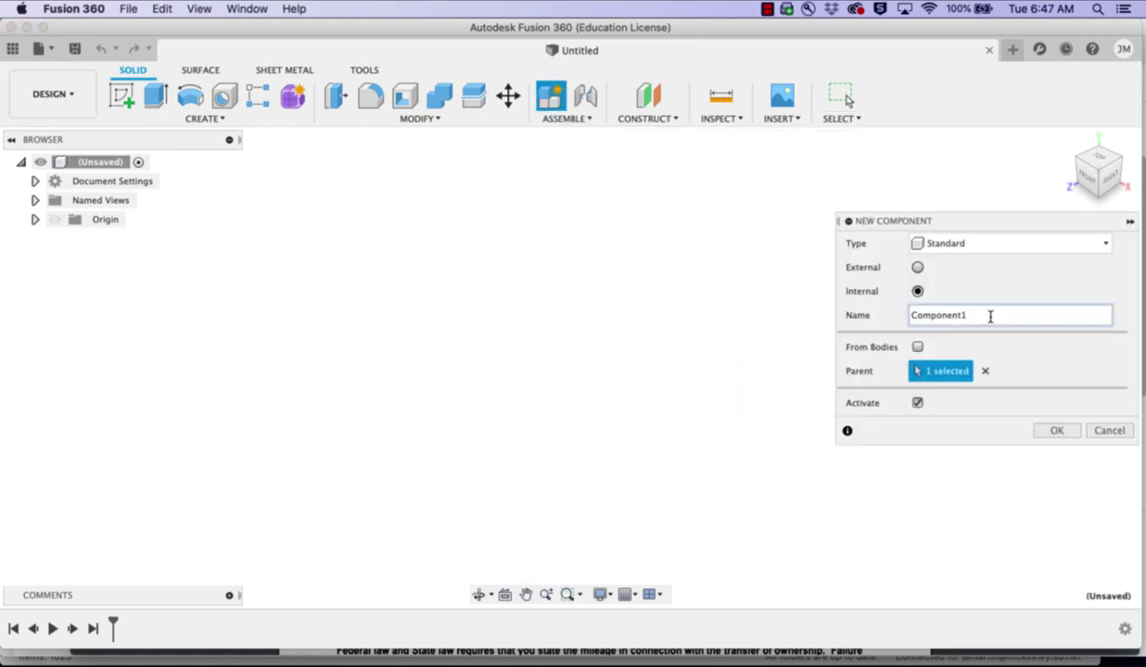
pyautogui.moveTo(990, 316); pyautogui.dragTo(881, 317)
pyautogui.write('Train Body')
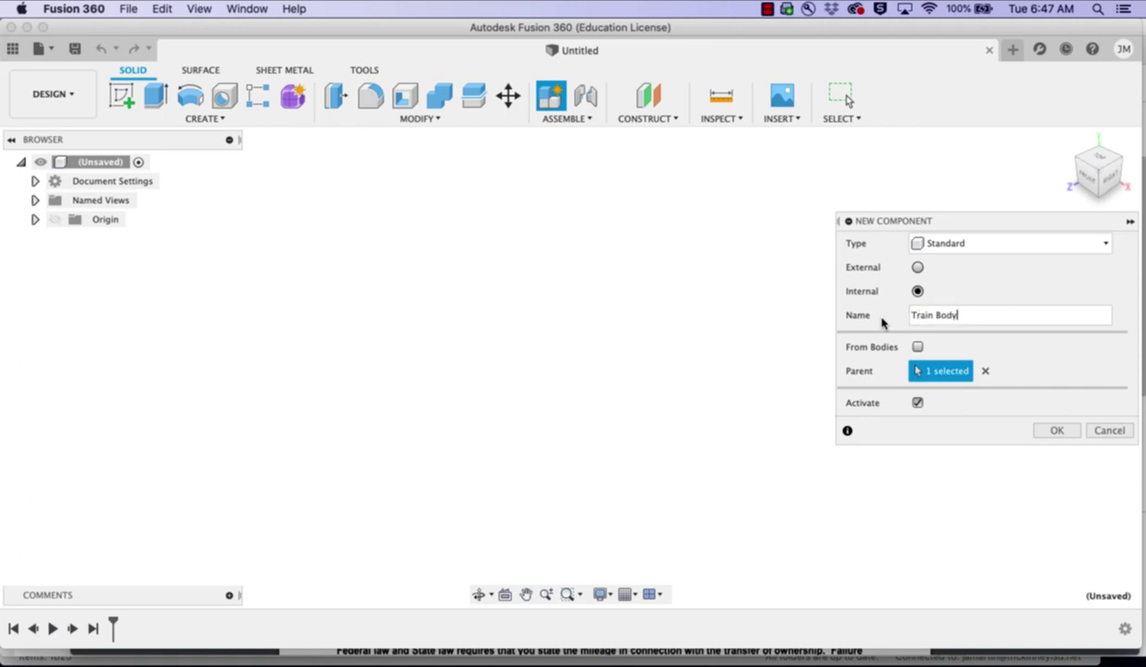
# - Confirm the Train Body component and start a sketch on the side origin plane
pyautogui.click(1056, 430)
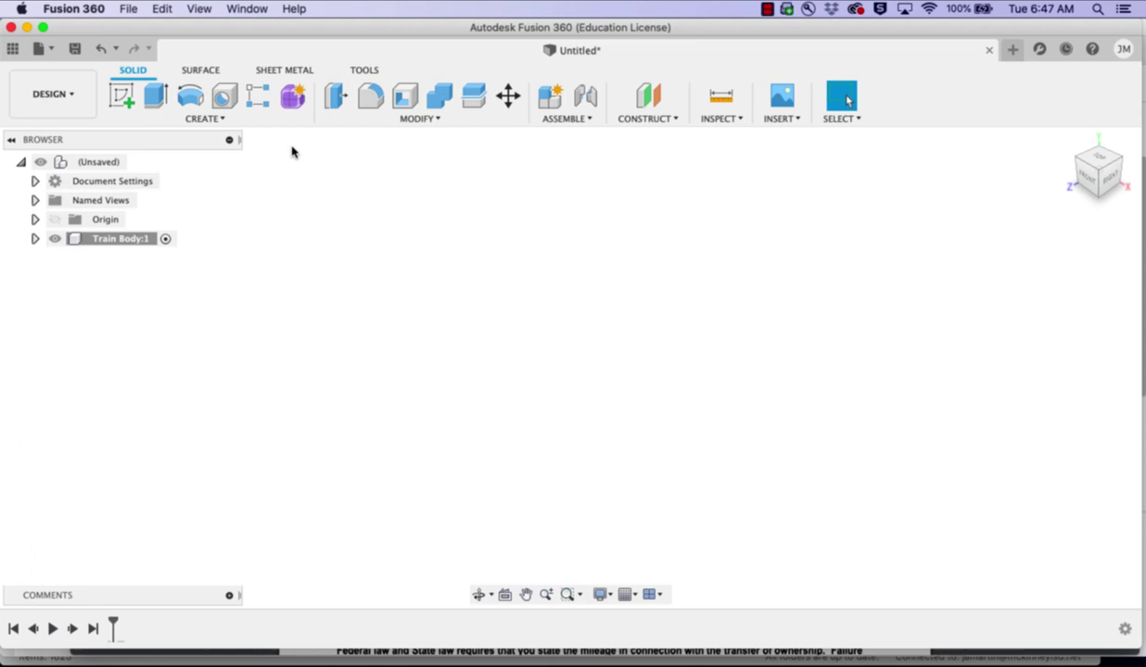
pyautogui.click(122, 95)
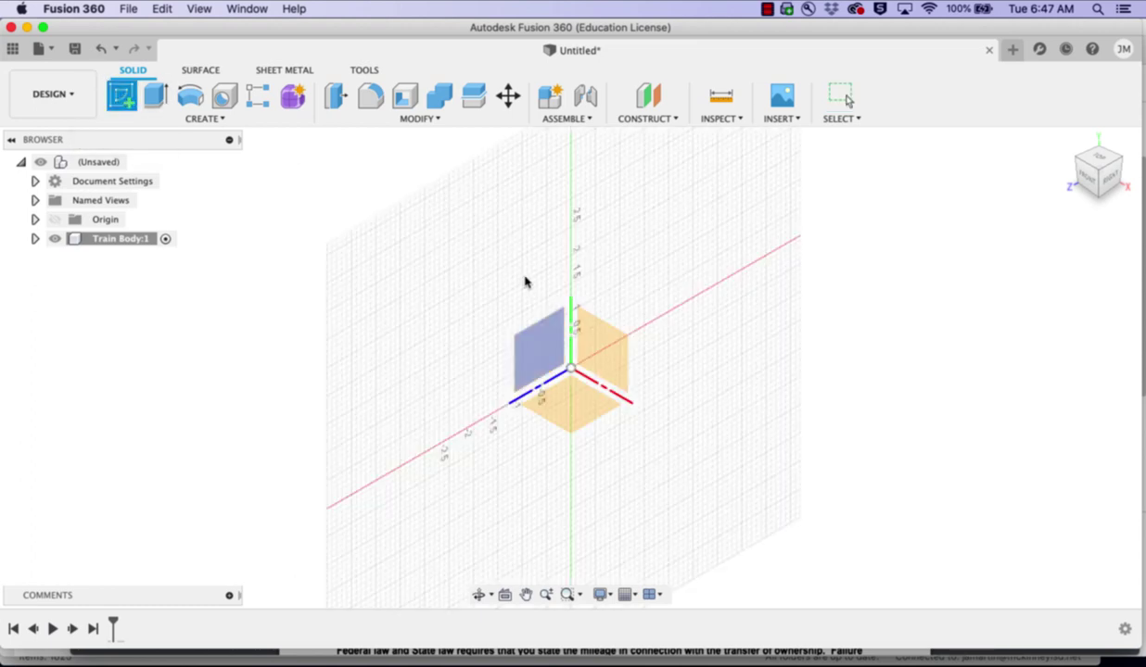
pyautogui.click(556, 346)
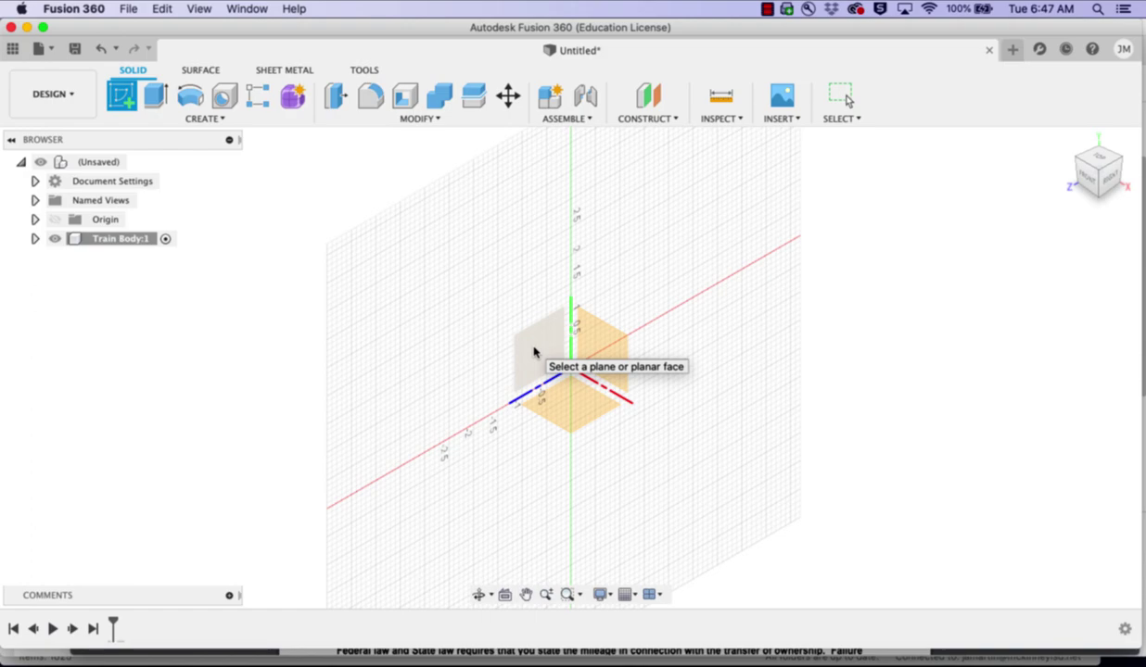
pyautogui.click(533, 352)
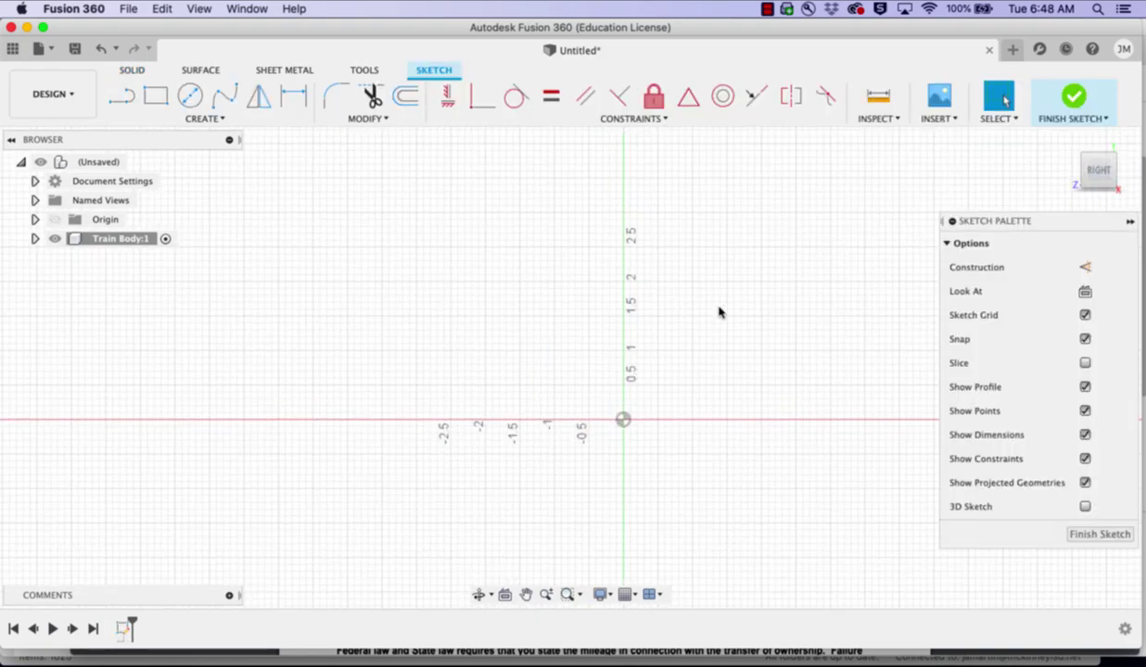
# - Draw a 3 by 5.5 in rectangle with its first corner at the origin
pyautogui.click(155, 97)
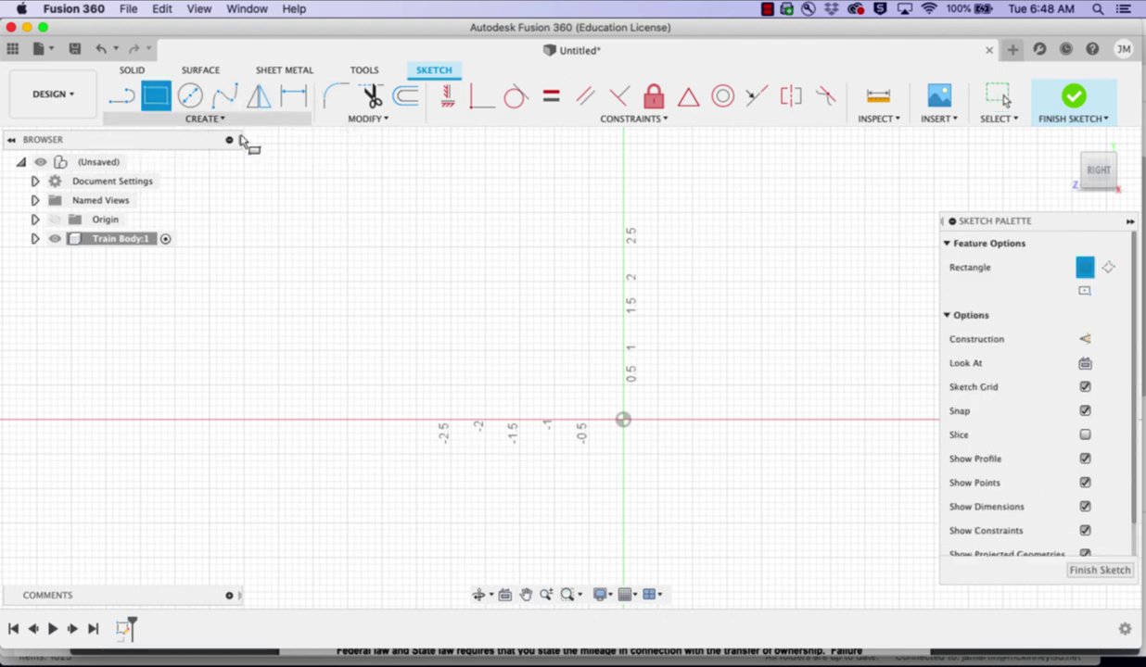
pyautogui.click(623, 419)
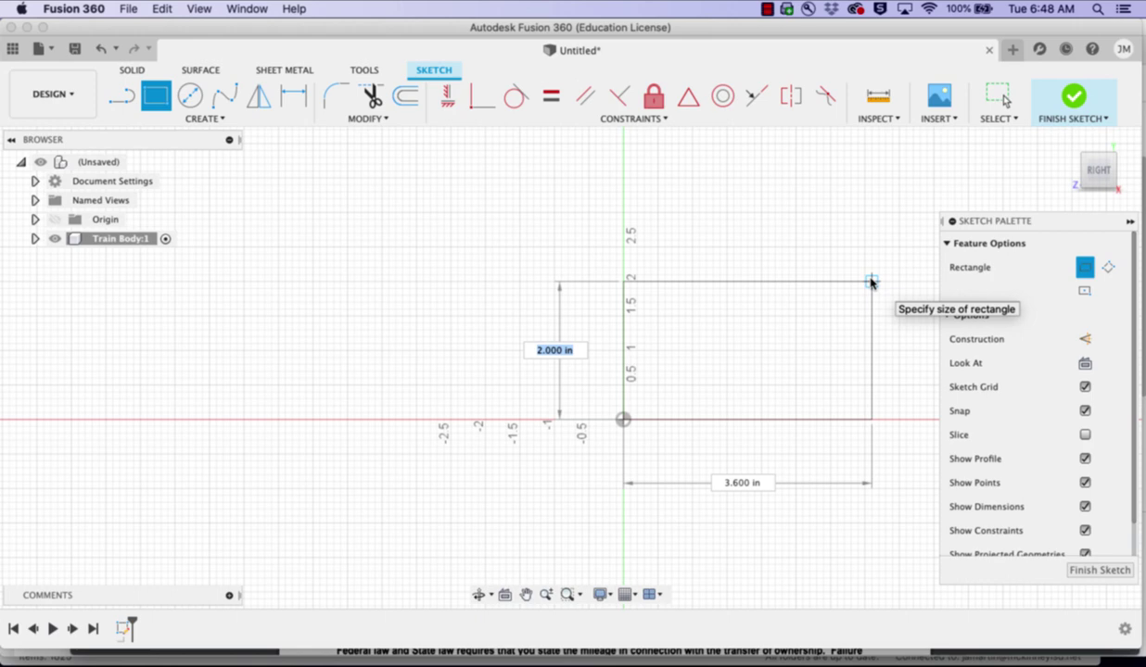
pyautogui.write('3')
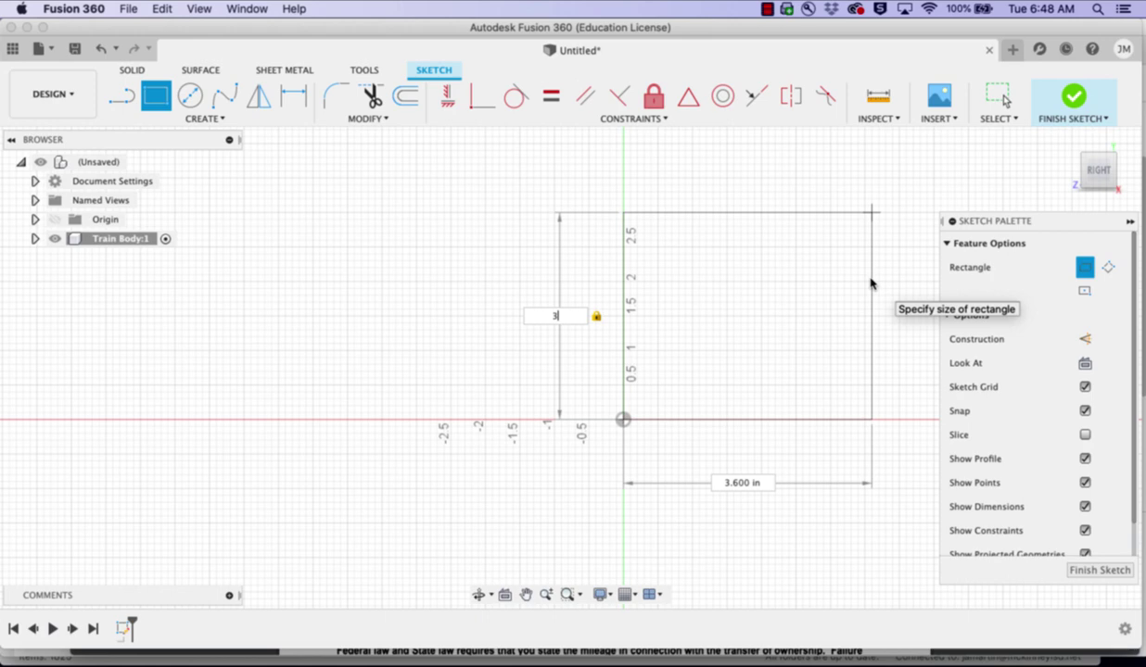
pyautogui.press('Tab')
pyautogui.write('5')
pyautogui.press('Return')
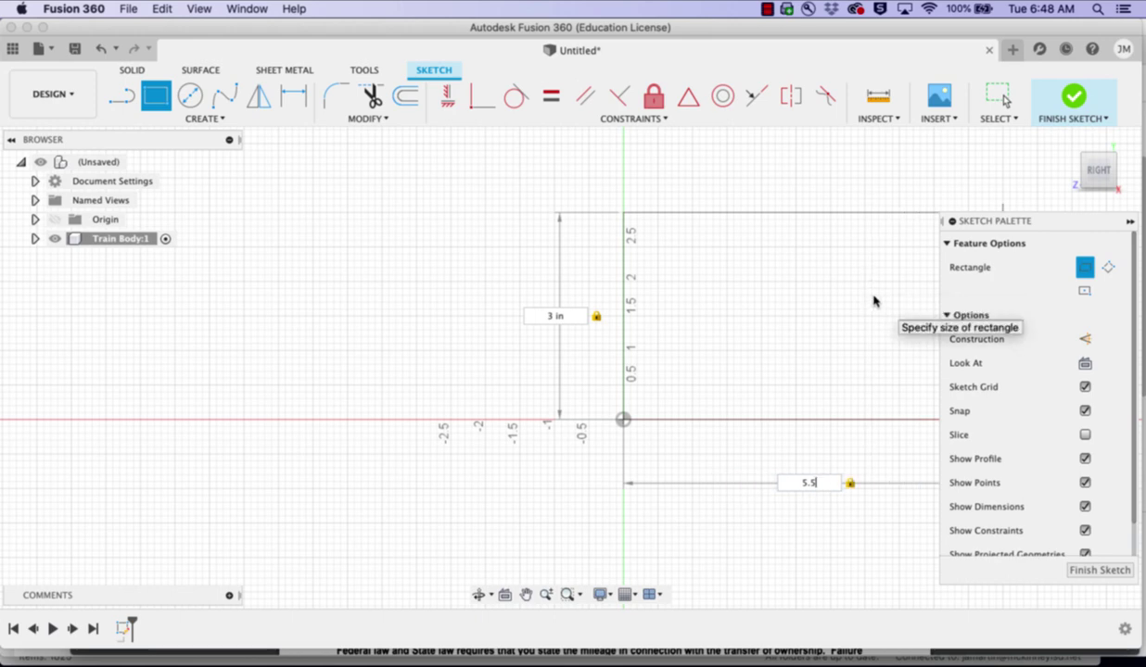
pyautogui.press('Return')
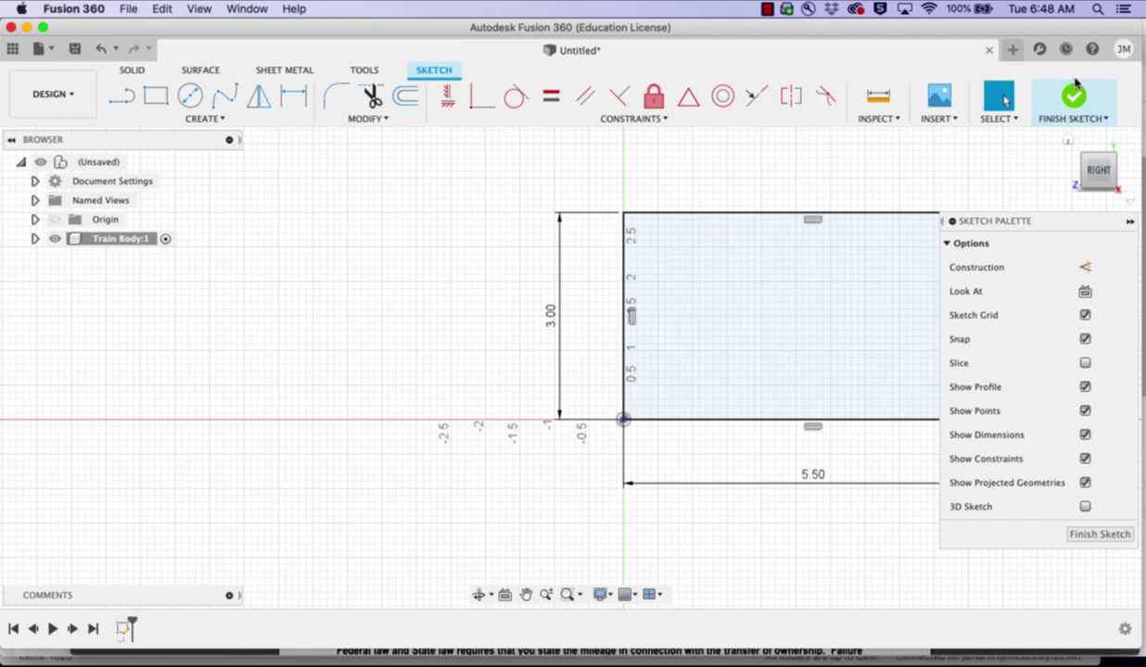
# - Finish the sketch and extrude the rectangle 2 in into a solid block
pyautogui.click(1073, 98)
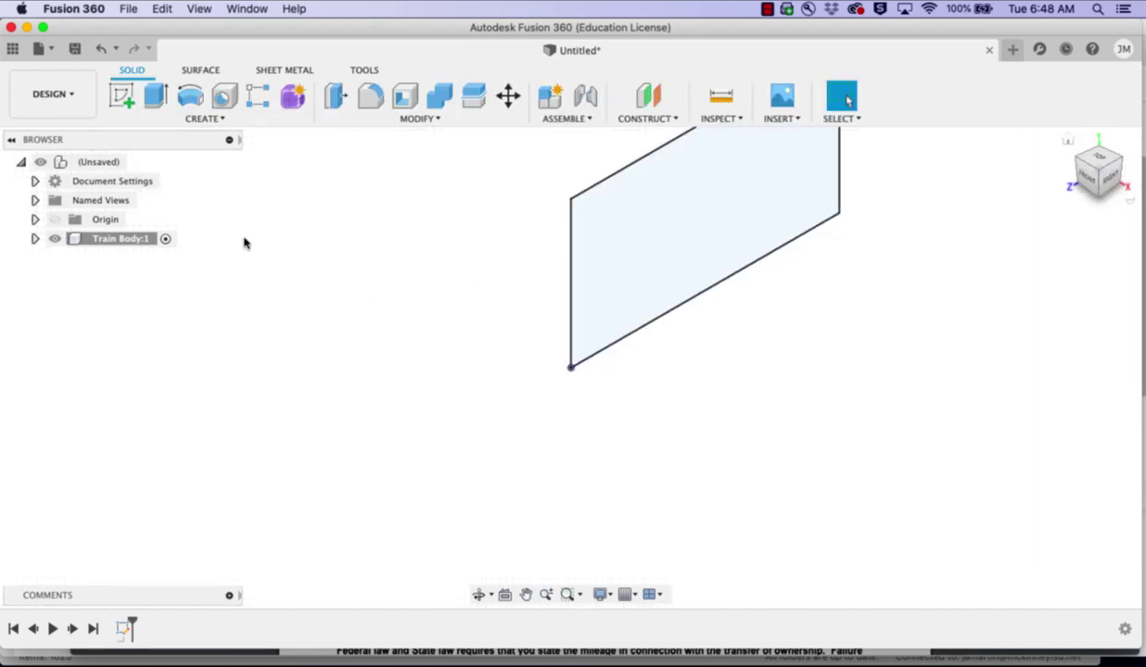
pyautogui.click(155, 95)
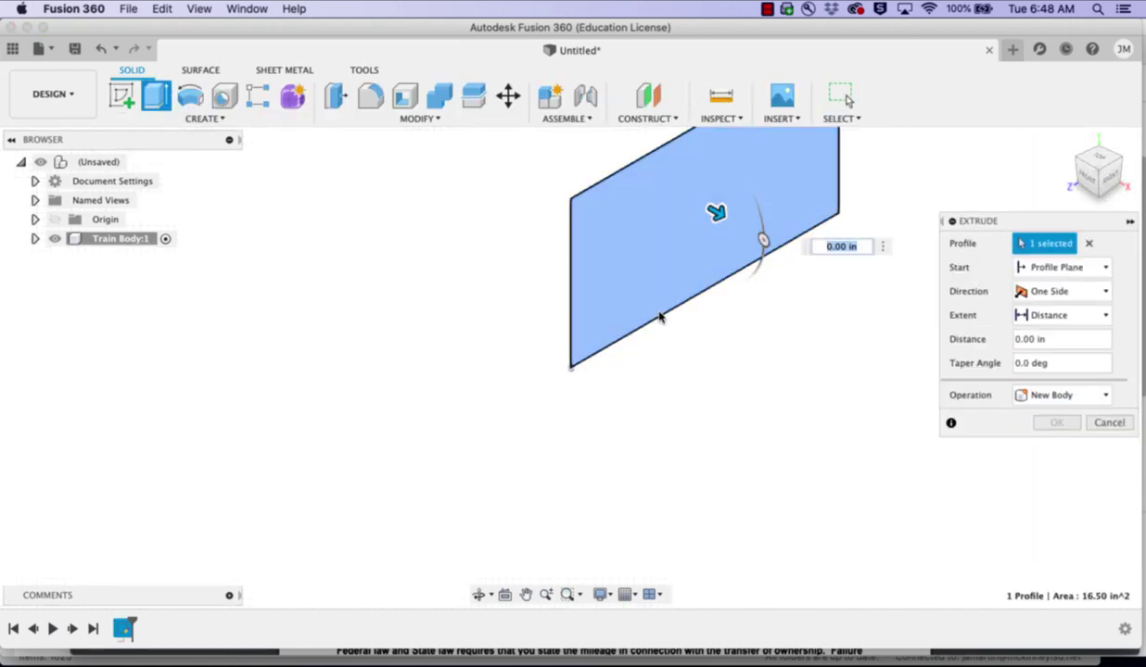
pyautogui.click(1056, 338)
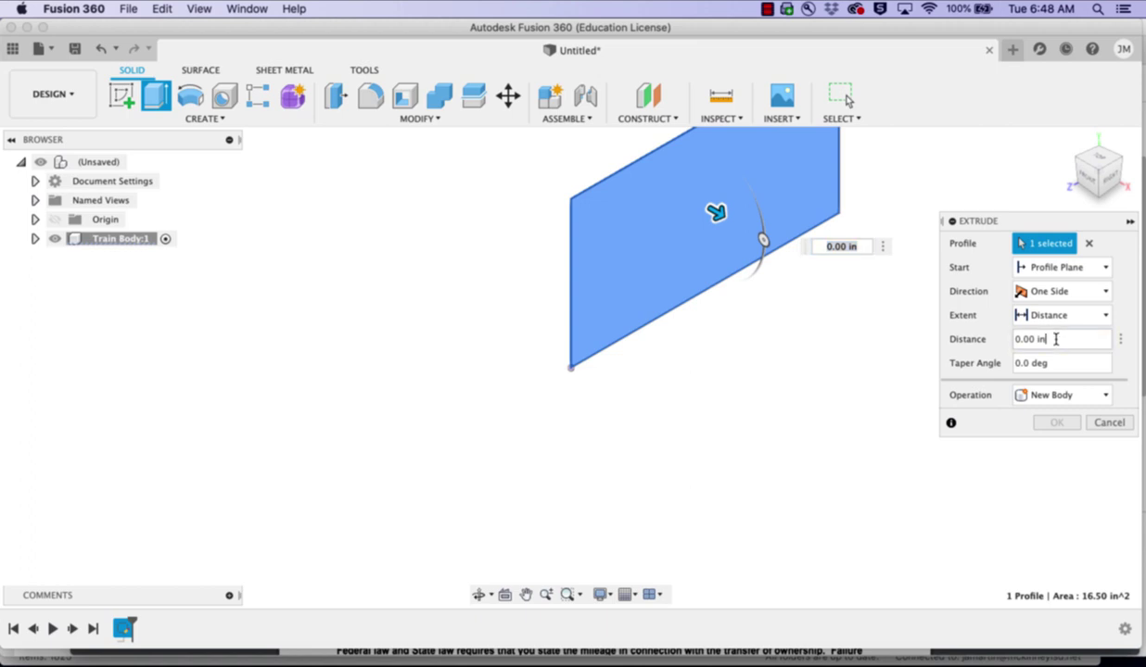
pyautogui.write('2')
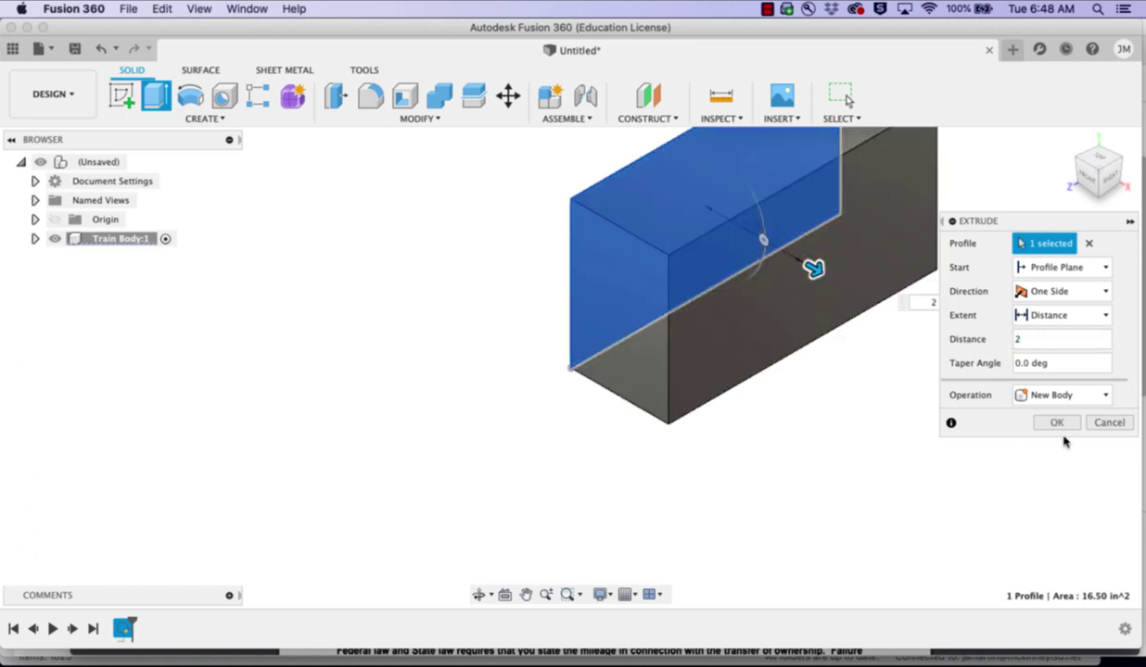
pyautogui.click(1056, 423)
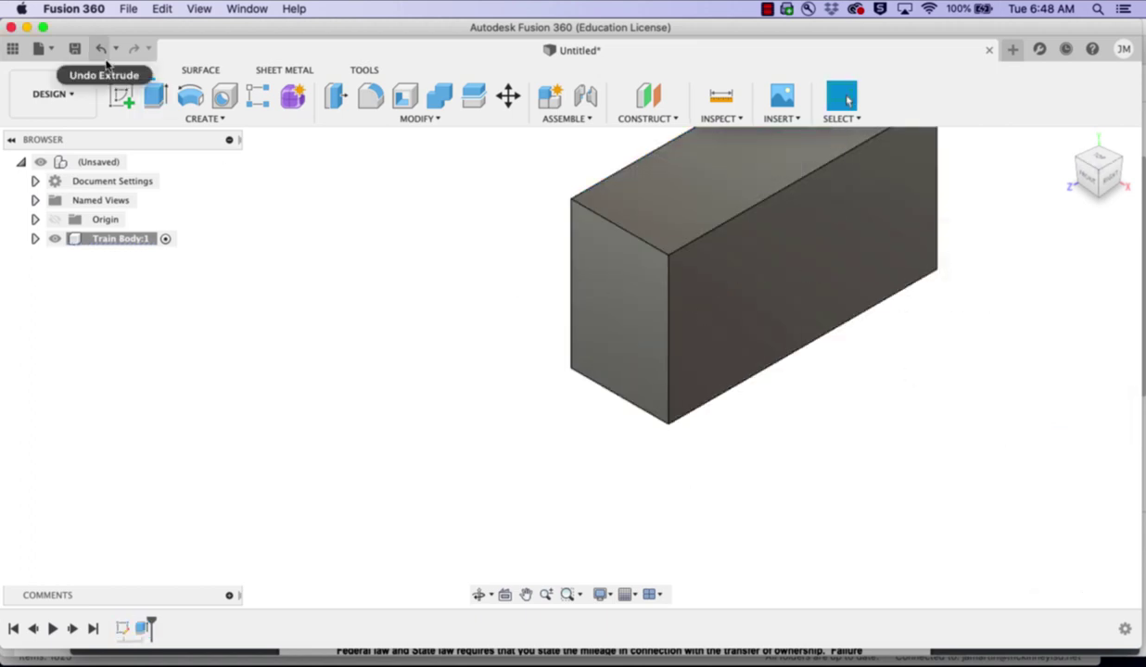
# - Sketch on the box's front face and draw a 0.875 by 2 in rectangle from the origin
pyautogui.click(119, 96)
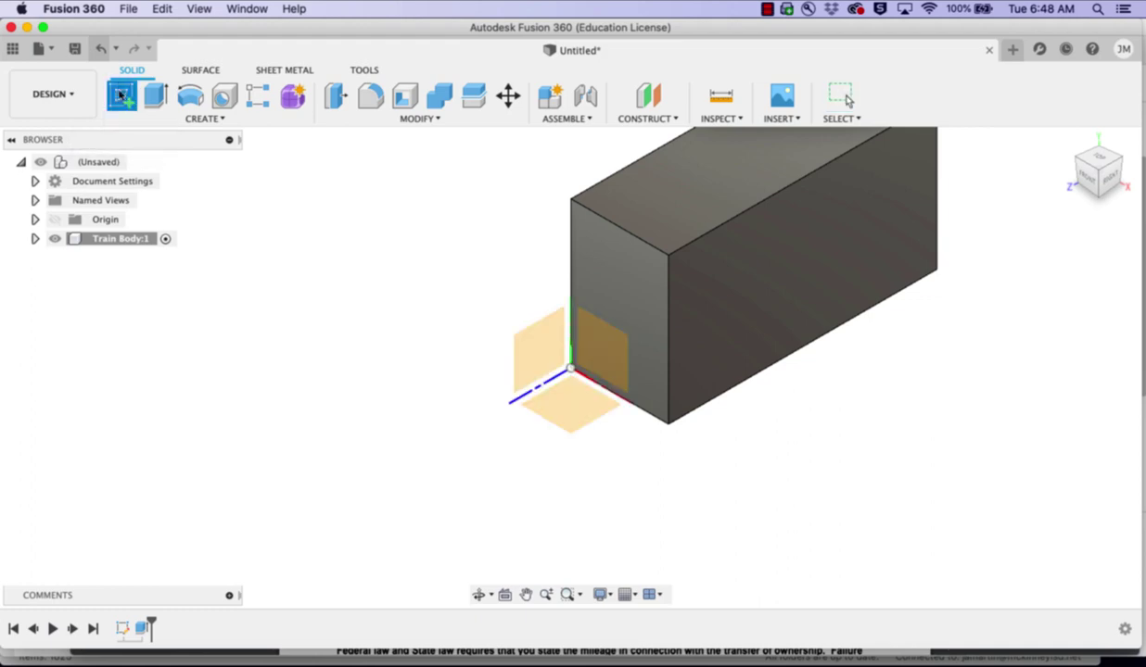
pyautogui.click(629, 302)
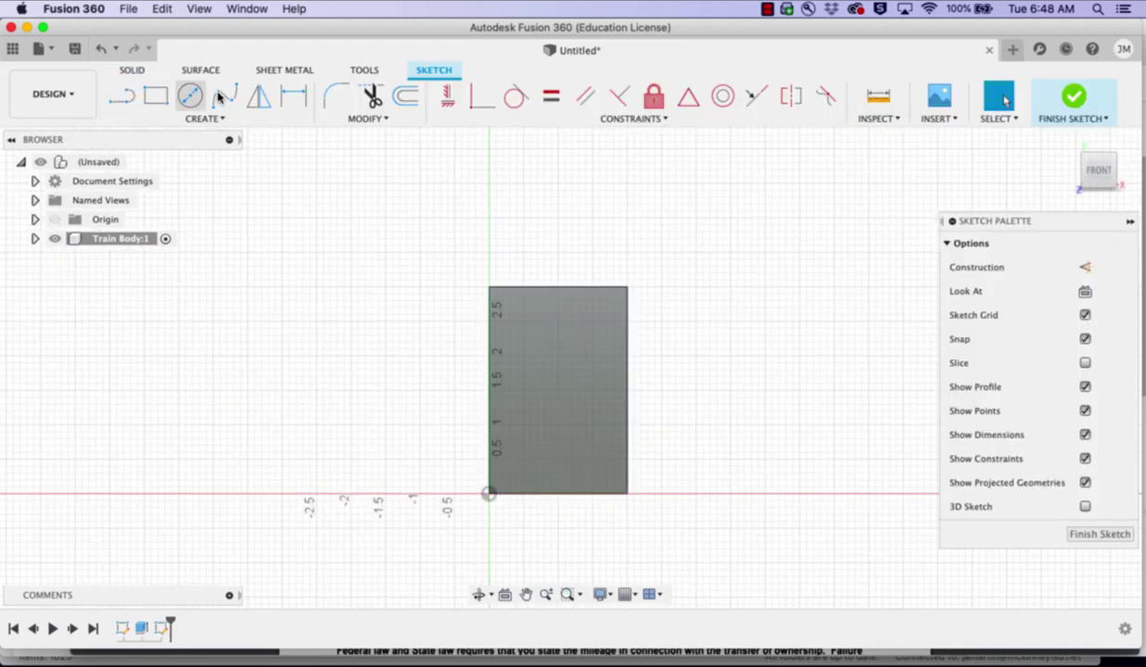
pyautogui.click(156, 97)
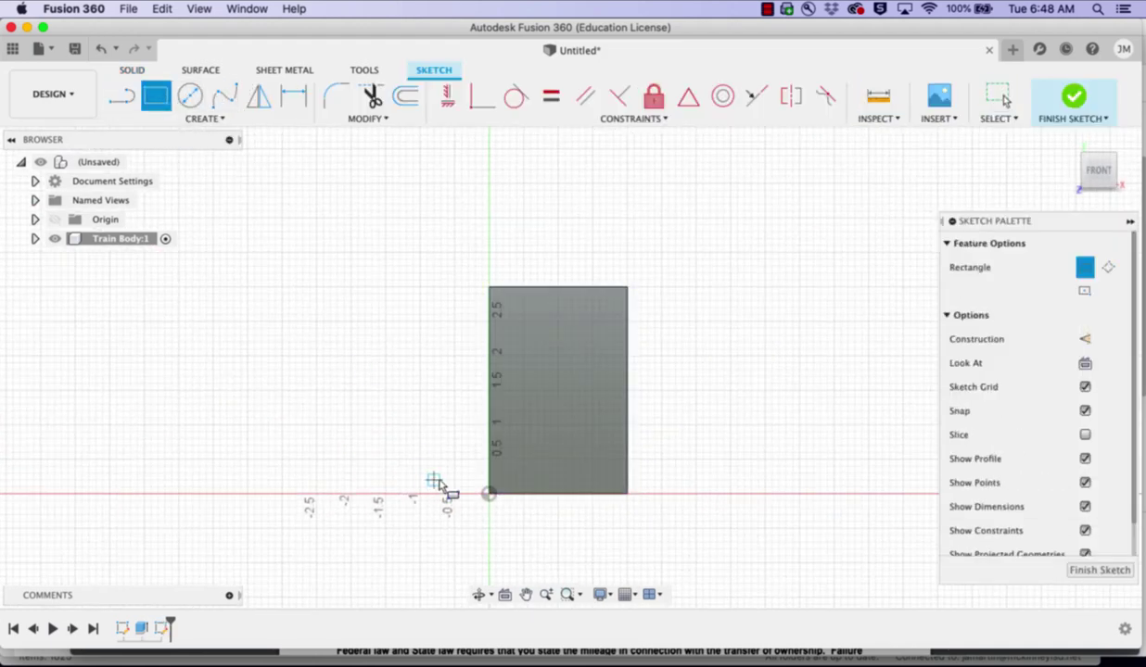
pyautogui.click(490, 493)
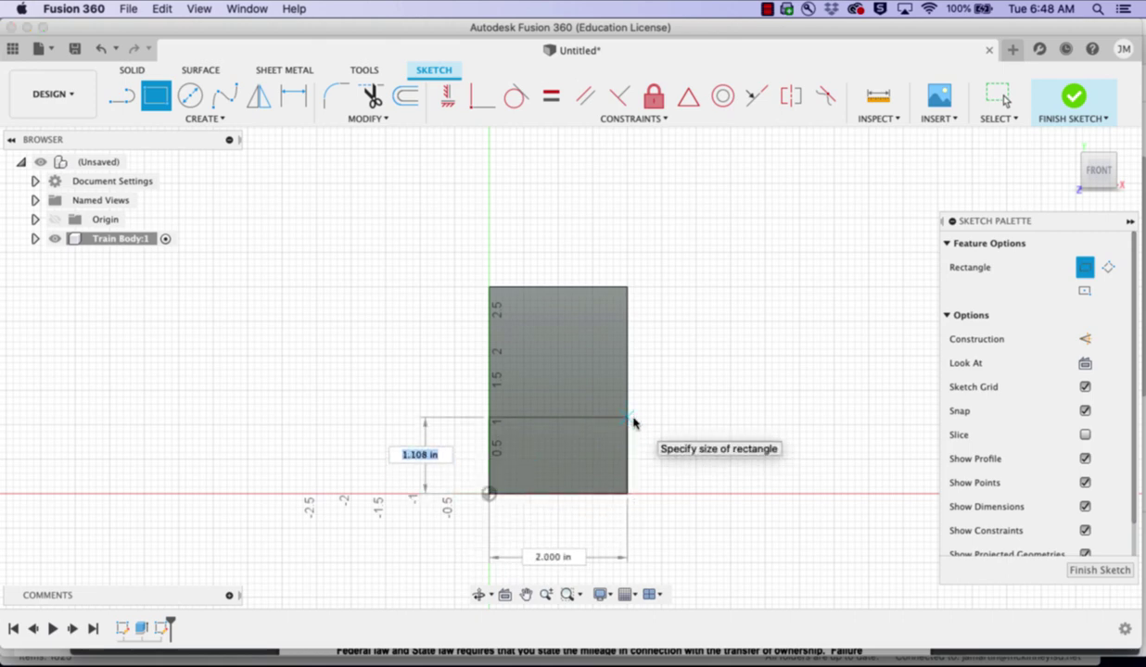
pyautogui.press('BackSpace')
pyautogui.write('.875')
pyautogui.press('Tab')
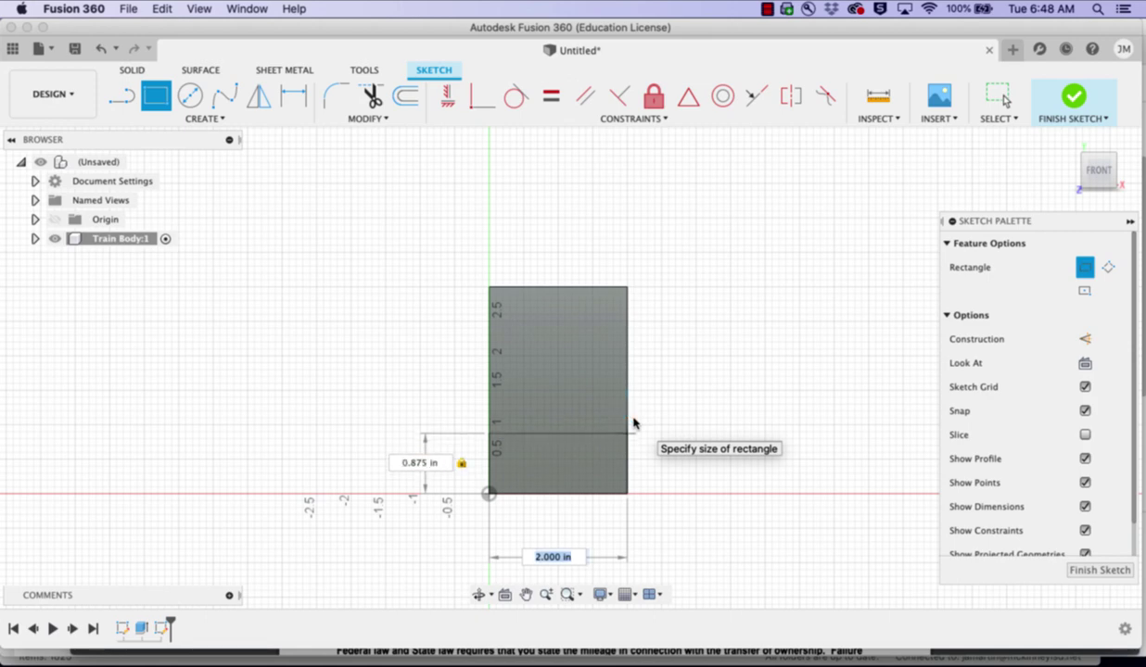
pyautogui.write('2')
pyautogui.press('Return')
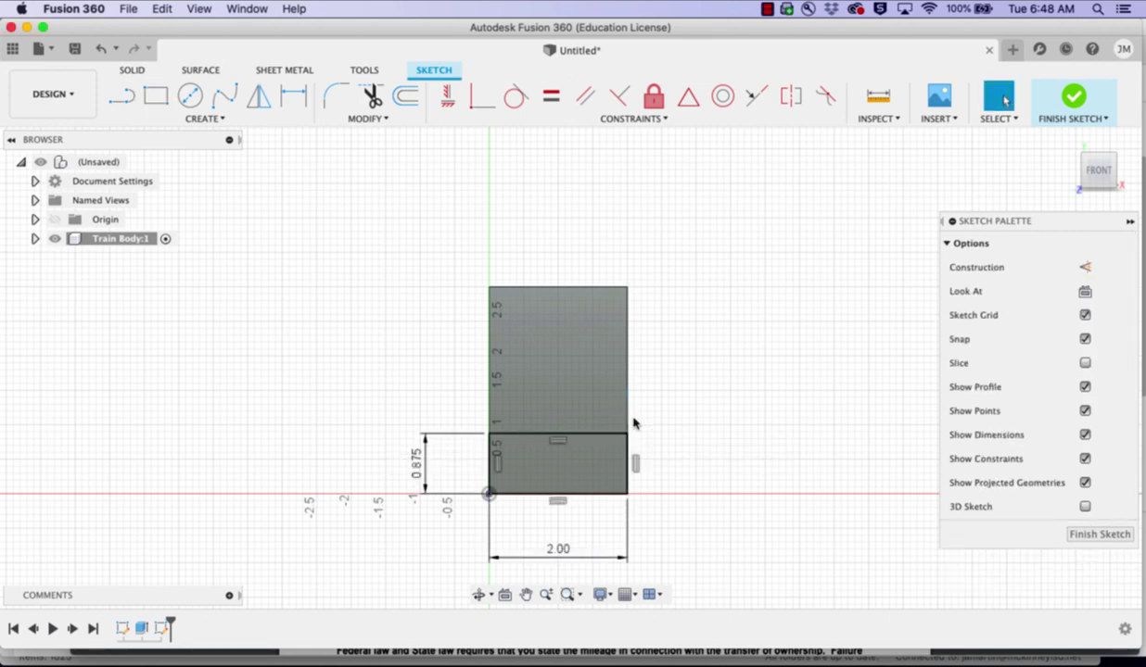
# - Draw a 1.5 in diameter circle above the lower rectangle
pyautogui.click(188, 95)
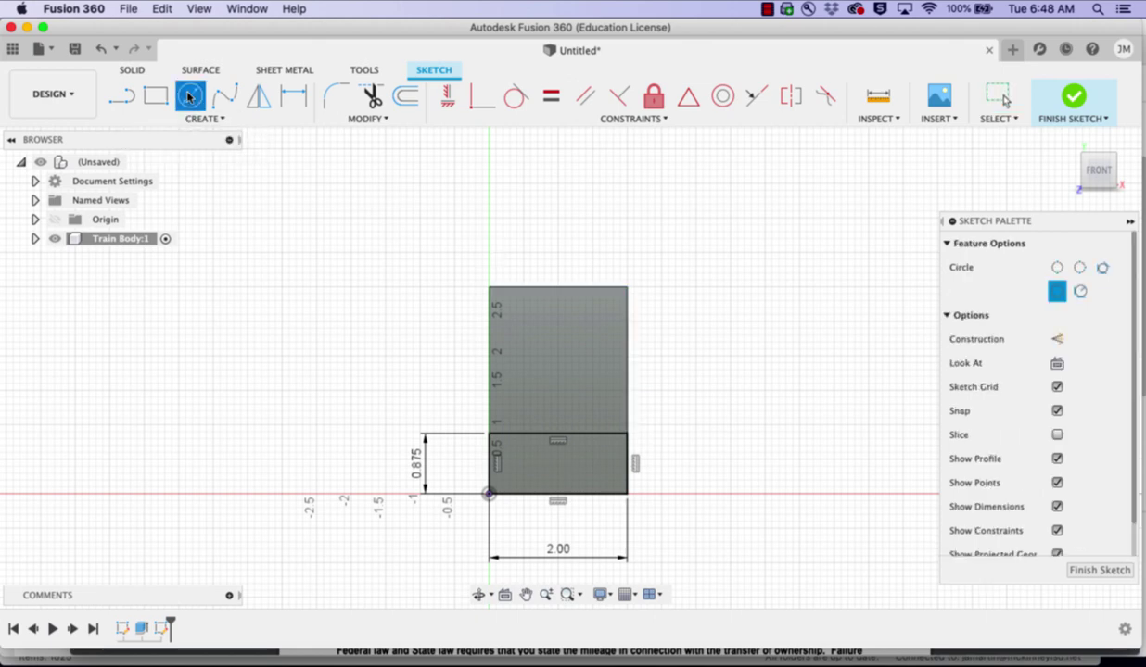
pyautogui.click(558, 383)
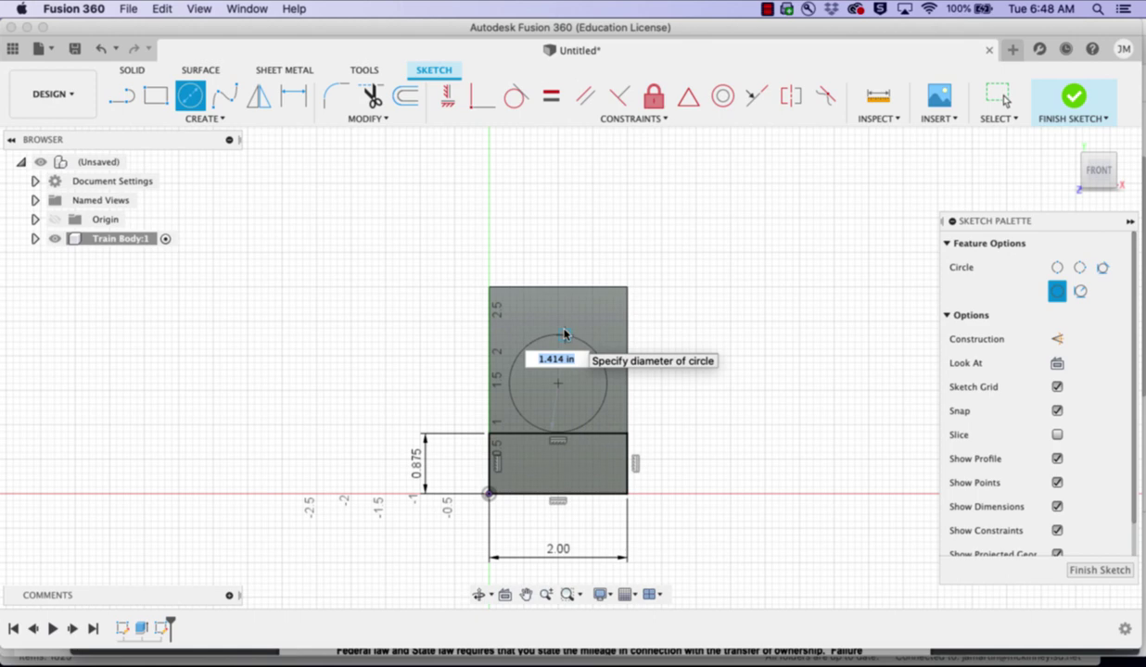
pyautogui.write('1.5')
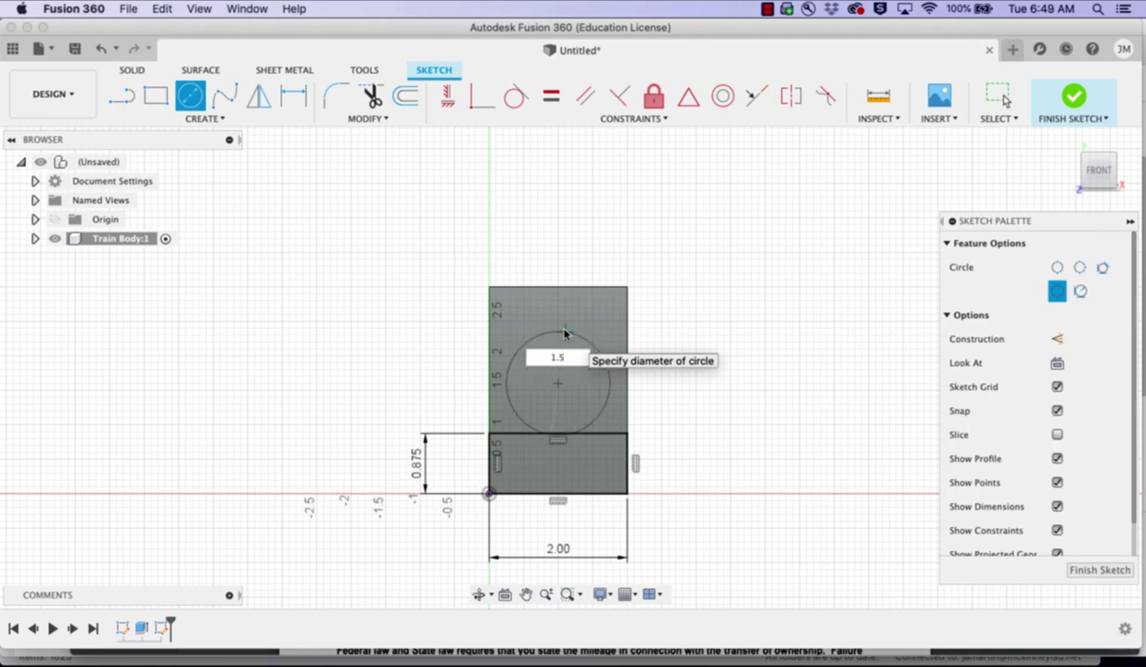
pyautogui.press('Return')
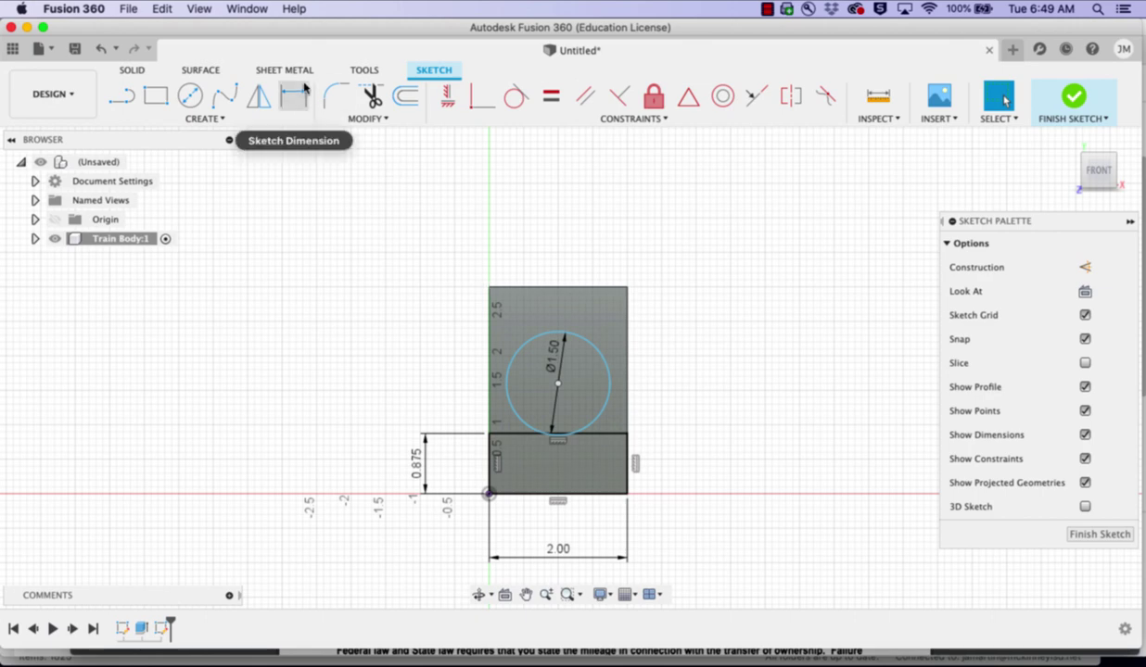
# - Dimension the circle centre 1.375 in above the bottom and 1.00 in from the left edge
pyautogui.click(293, 95)
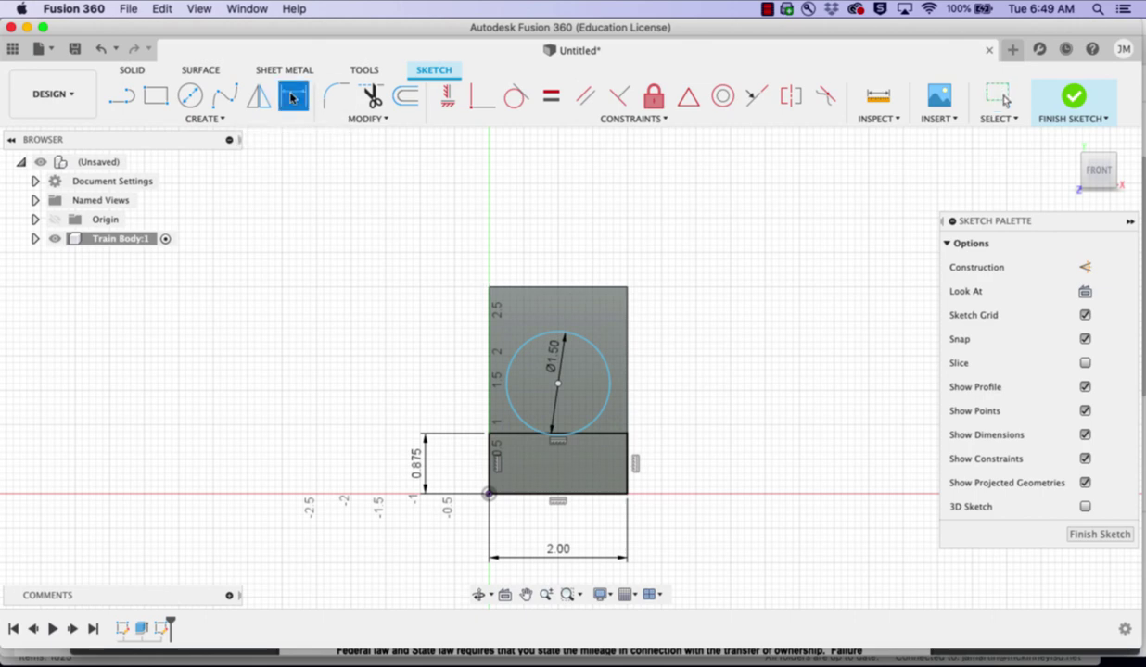
pyautogui.click(558, 383)
pyautogui.click(575, 494)
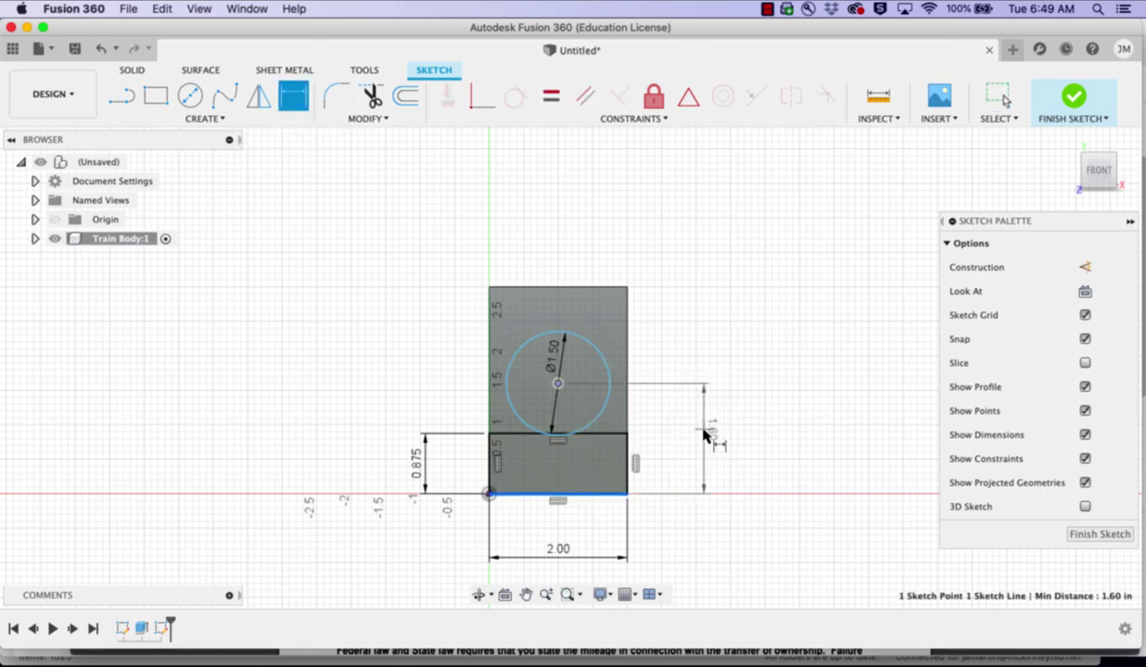
pyautogui.click(704, 432)
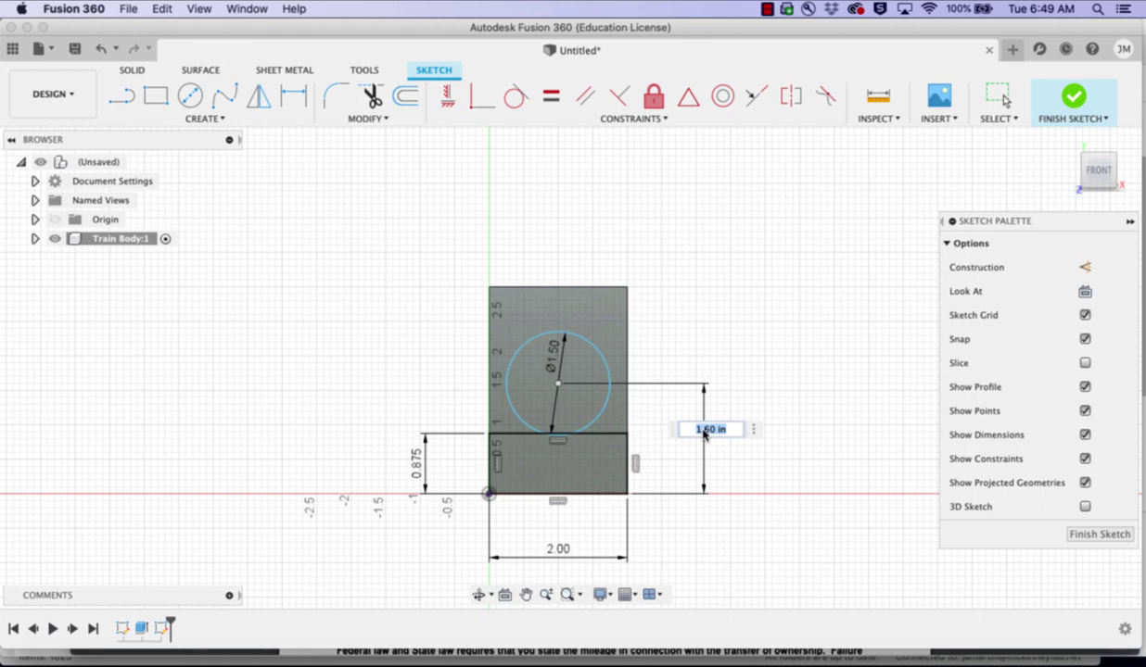
pyautogui.write('1.375')
pyautogui.press('Return')
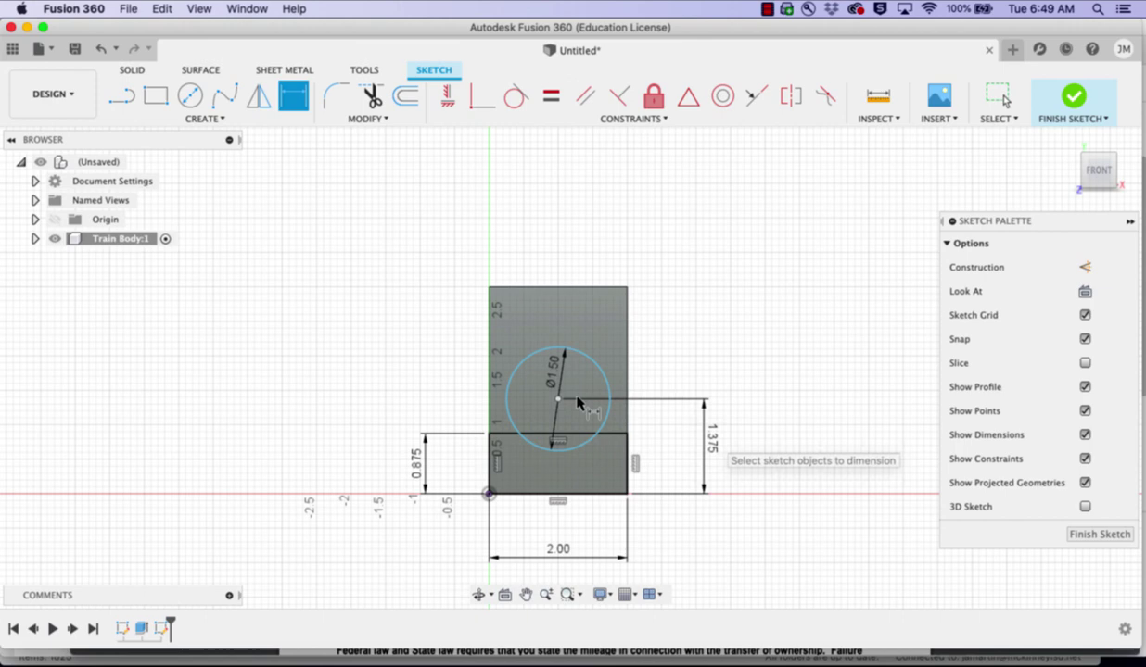
pyautogui.click(557, 400)
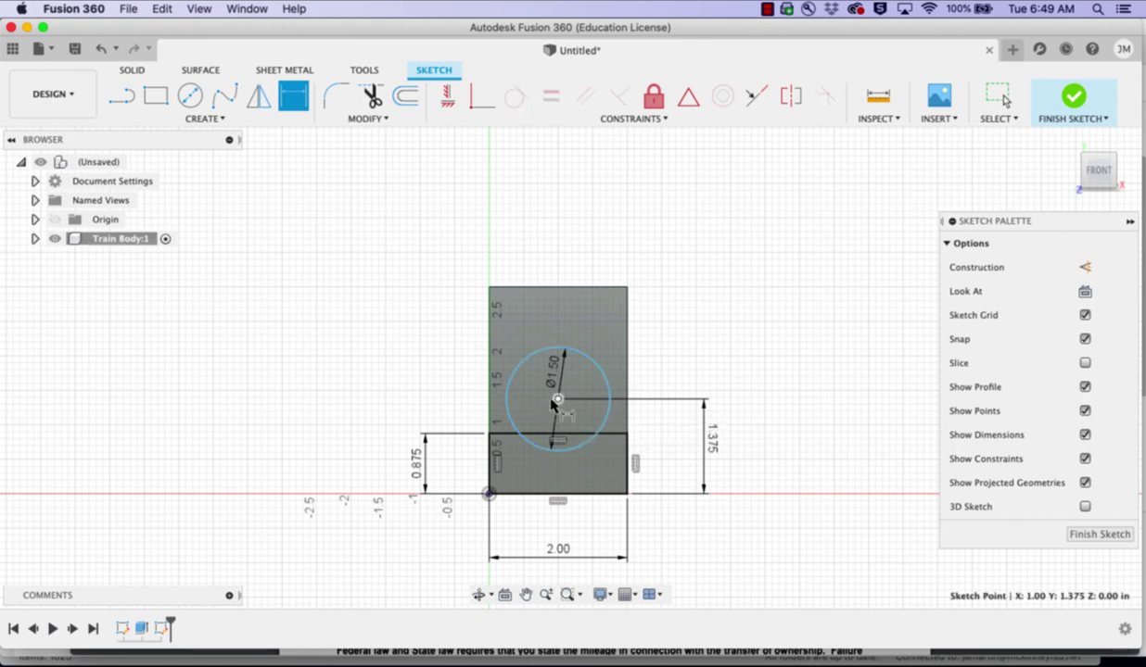
pyautogui.keyDown('shift'); pyautogui.click(488, 471); pyautogui.keyUp('shift')
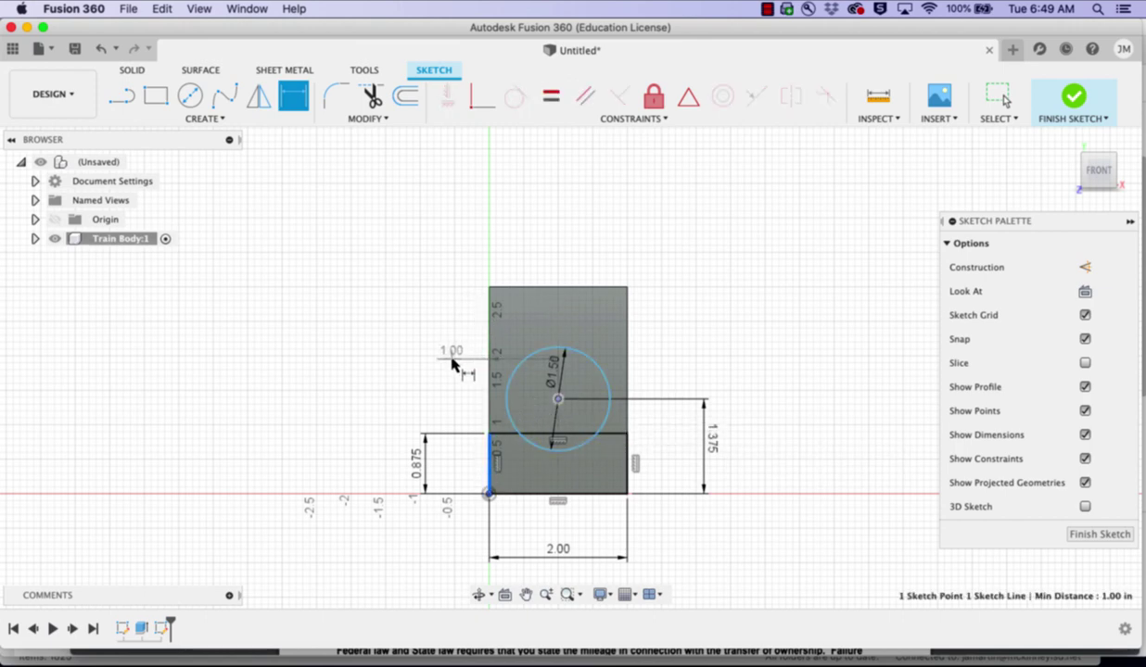
pyautogui.click(452, 362)
pyautogui.press('Return')
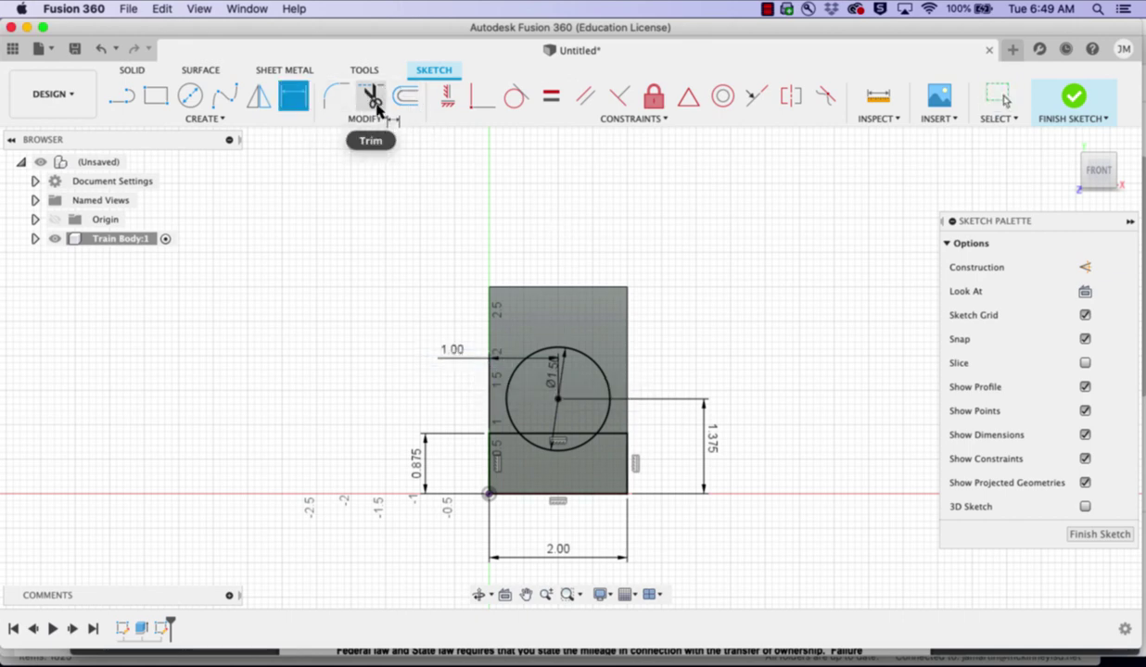
# - Draw a rectangle from the origin to the face's top-right corner
pyautogui.click(156, 96)
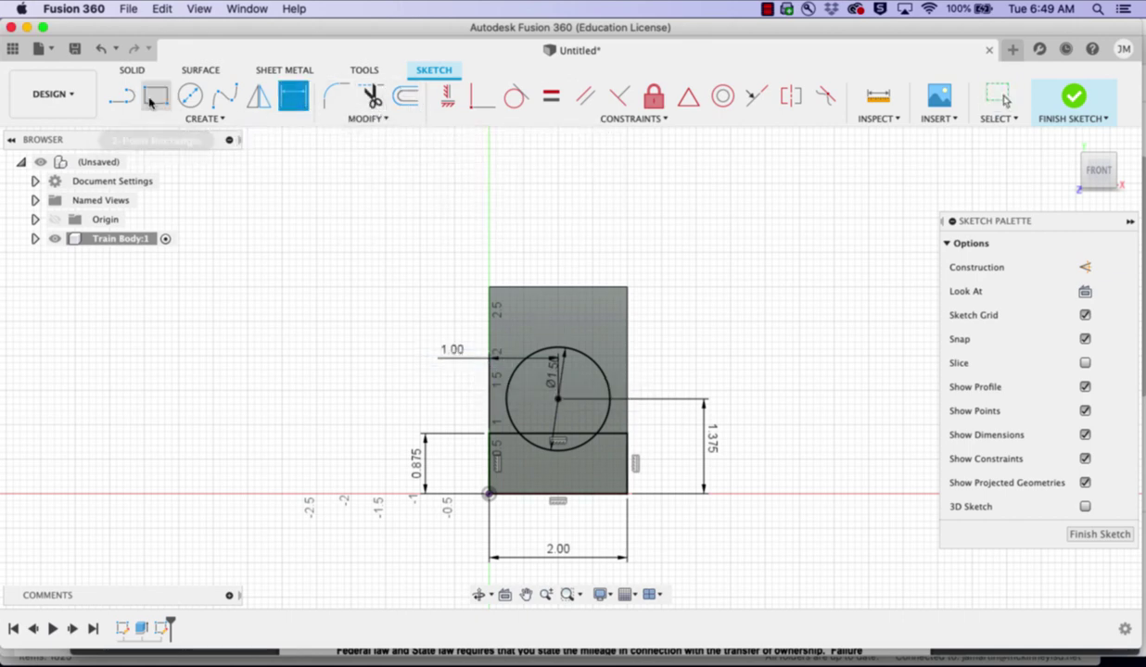
pyautogui.click(488, 494)
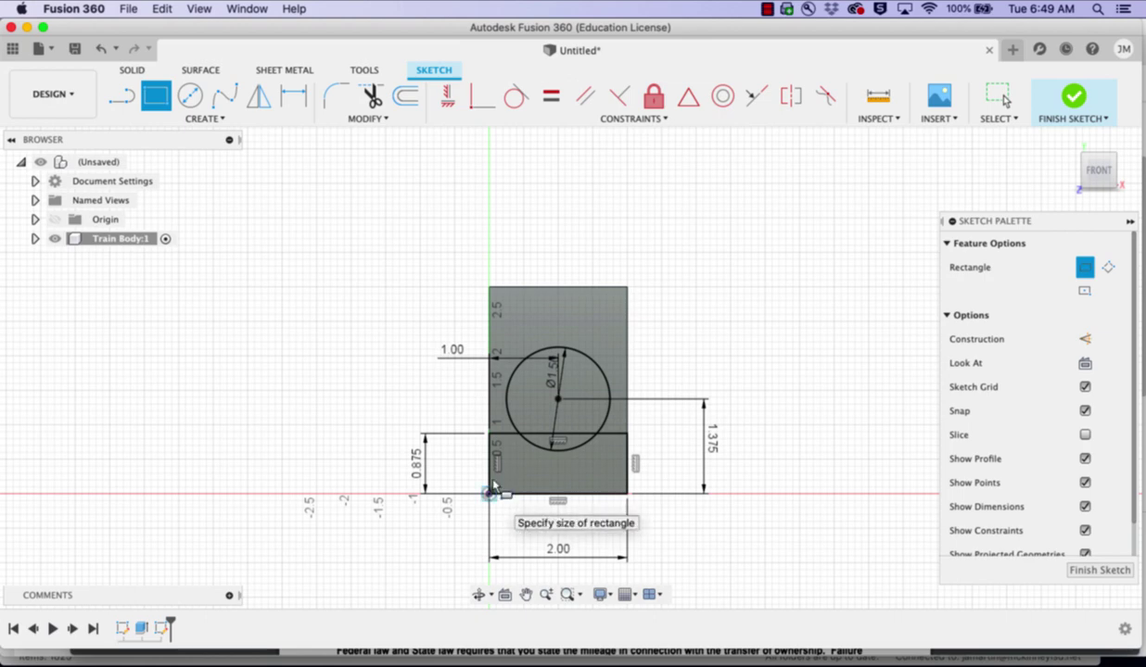
pyautogui.click(628, 289)
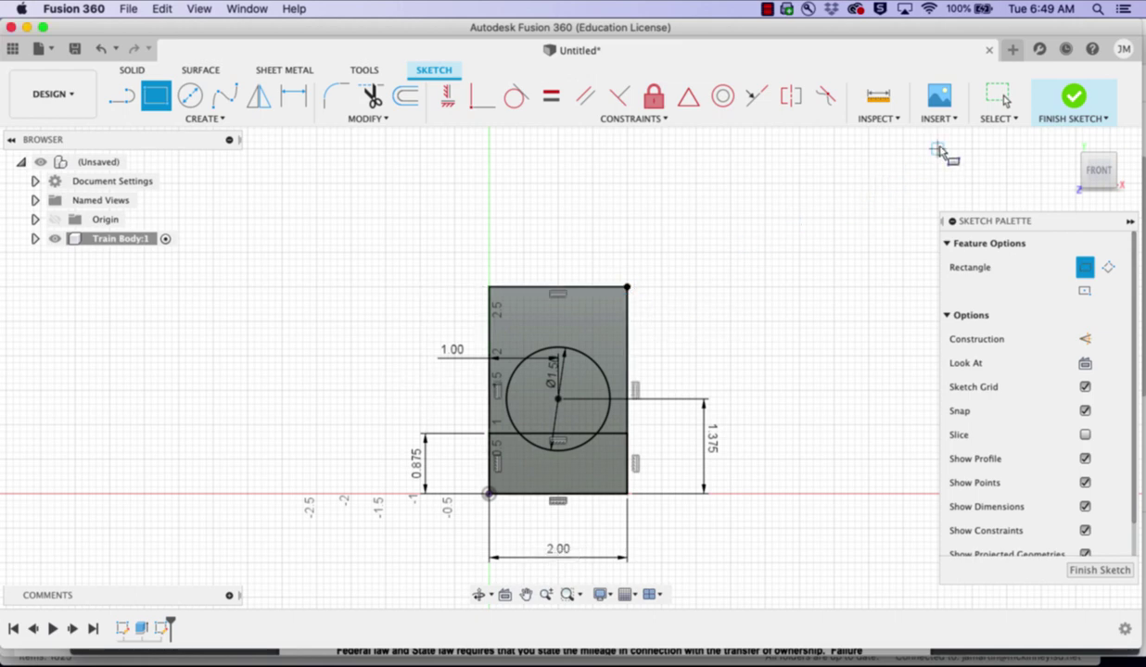
# - Extrude-cut the end-face profile around the circle by -5.5+1.75 in to shape the boiler
pyautogui.click(1075, 100)
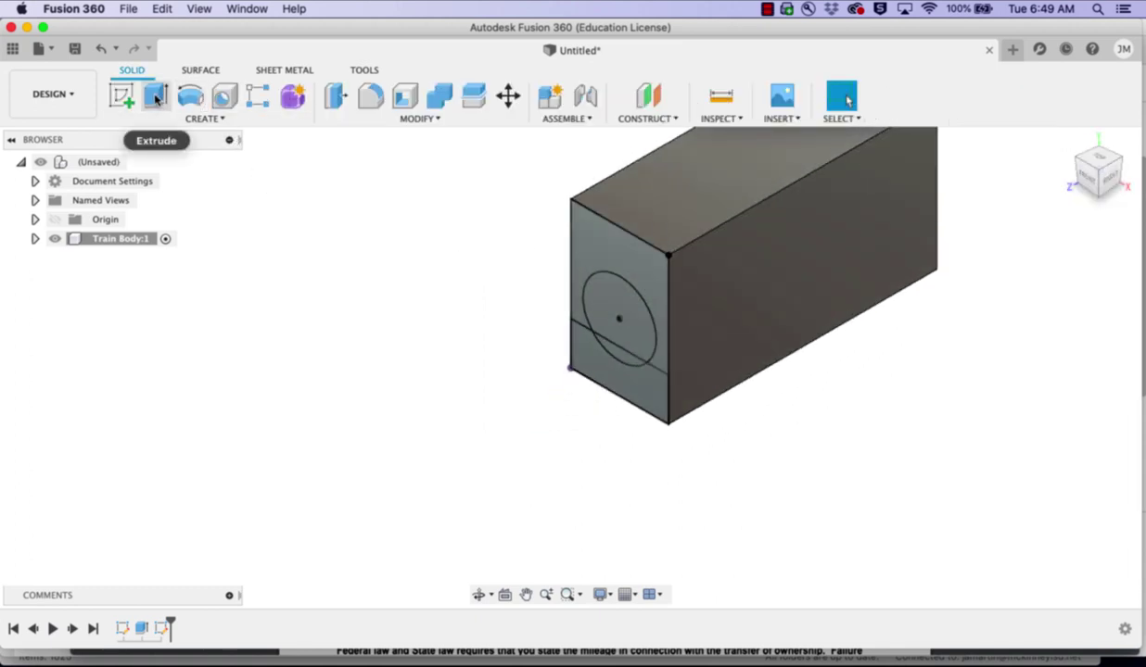
pyautogui.click(155, 97)
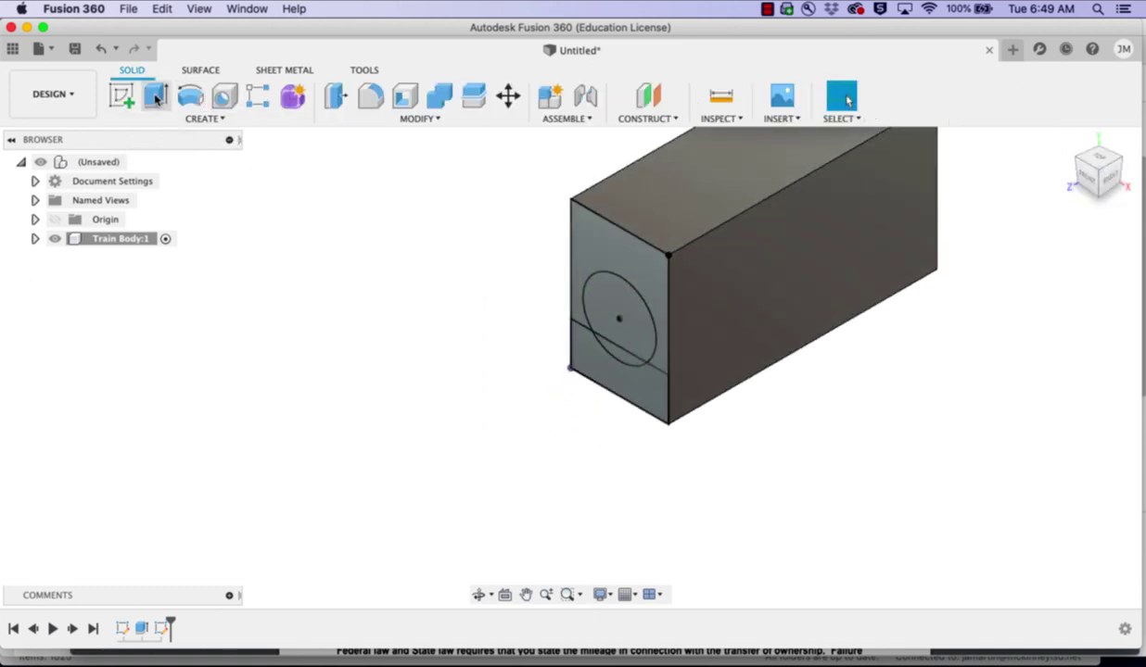
pyautogui.click(615, 243)
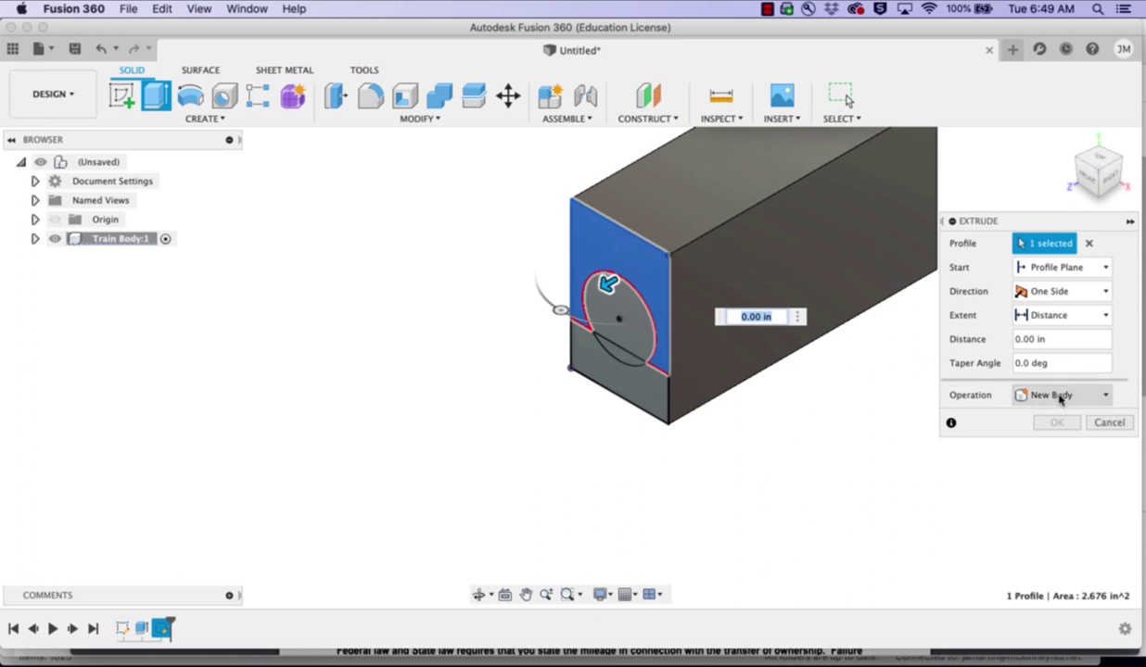
pyautogui.click(1101, 396)
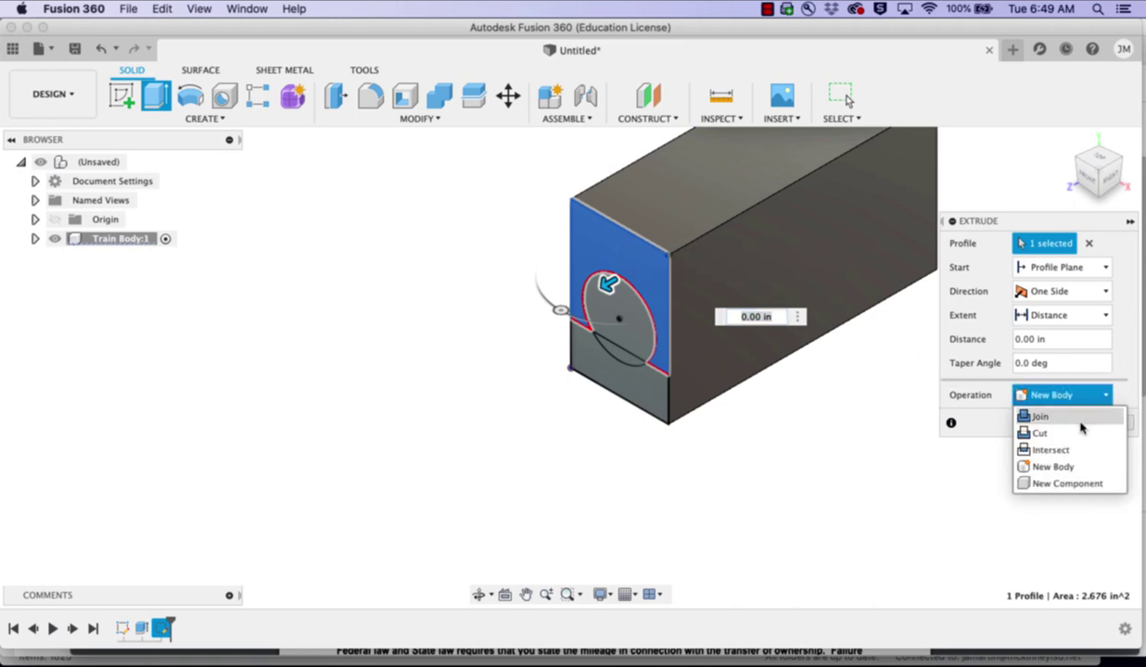
pyautogui.click(1078, 434)
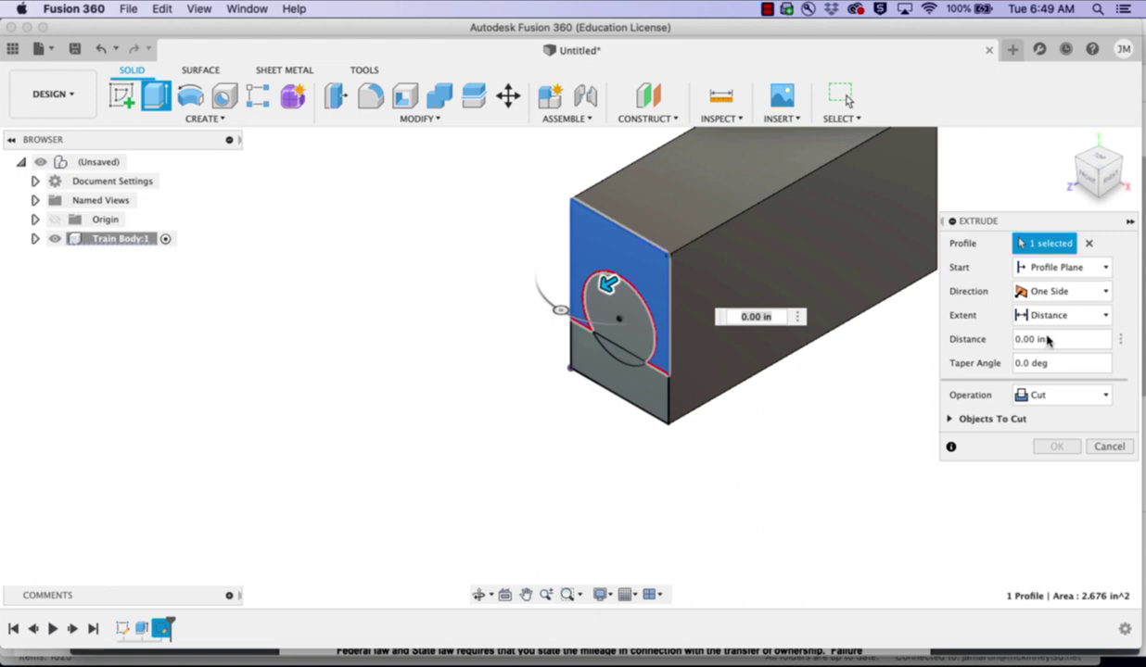
pyautogui.moveTo(1048, 342); pyautogui.dragTo(974, 341)
pyautogui.write('-')
pyautogui.write('5.5')
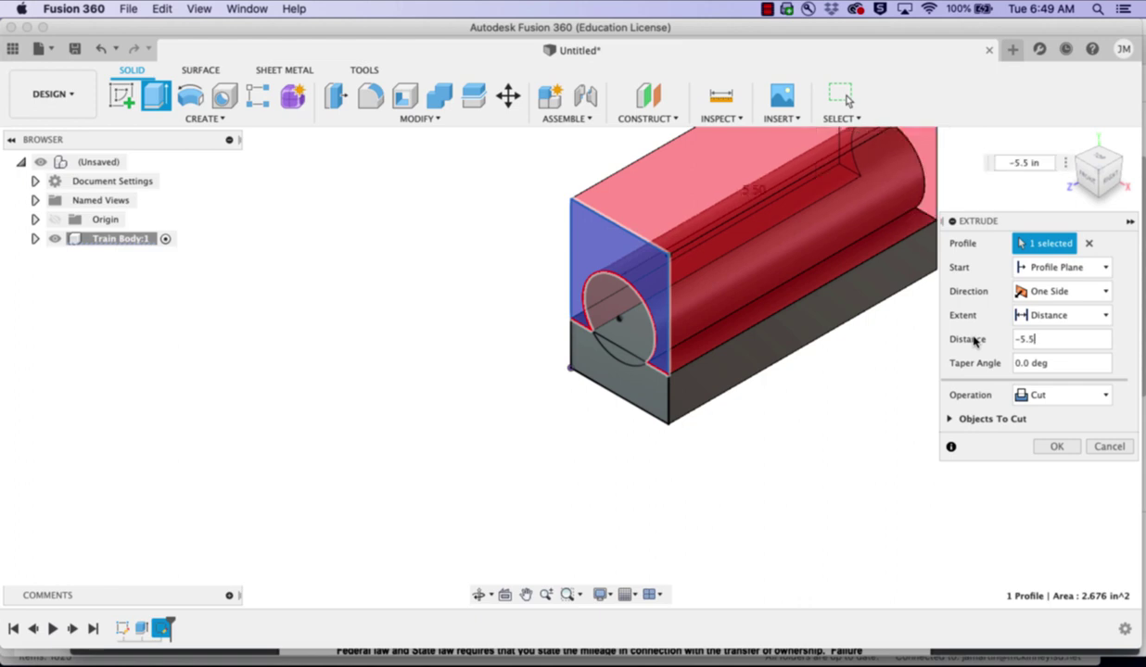
pyautogui.write('+1.75')
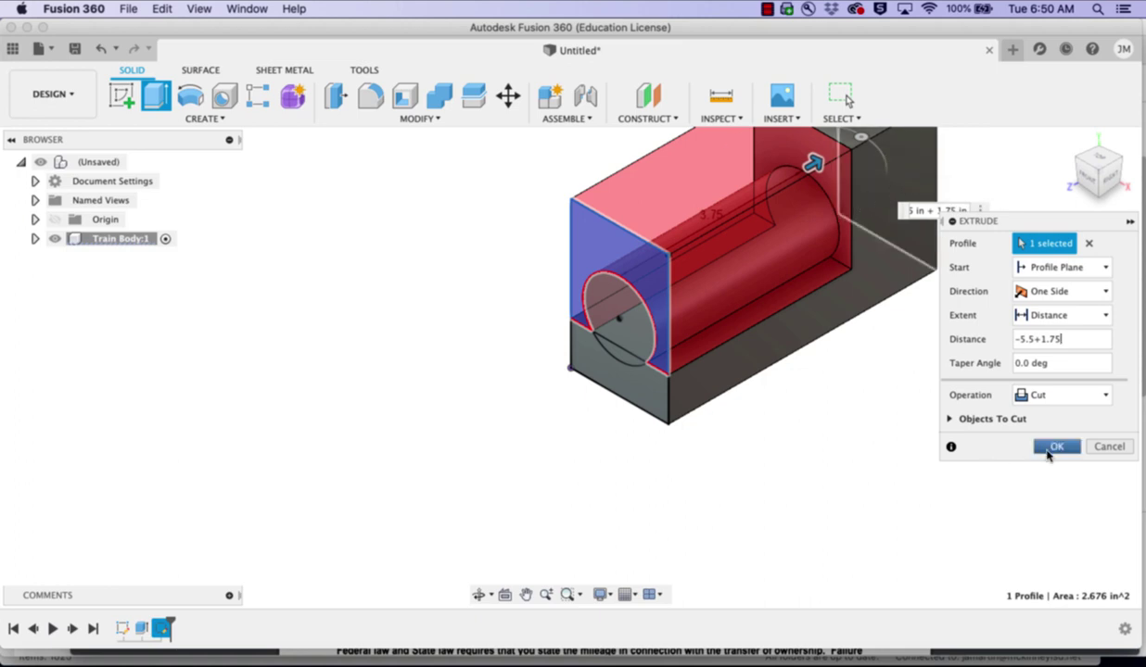
pyautogui.click(1048, 449)
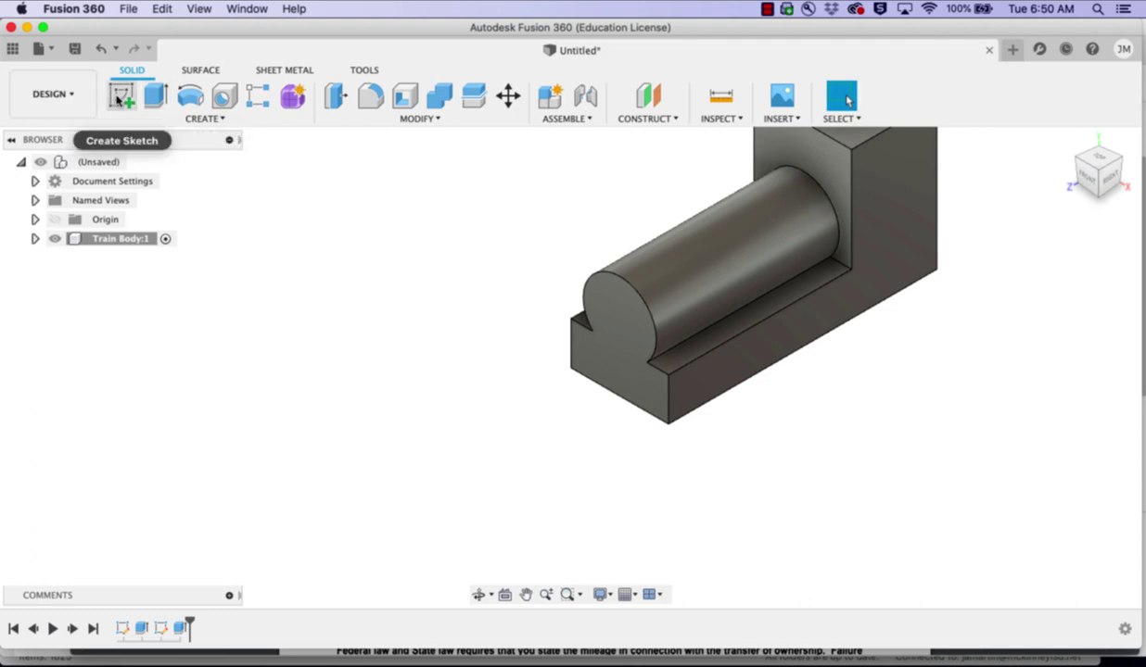
# - Sketch a 1 in diameter circle on the cab's side face
pyautogui.click(118, 100)
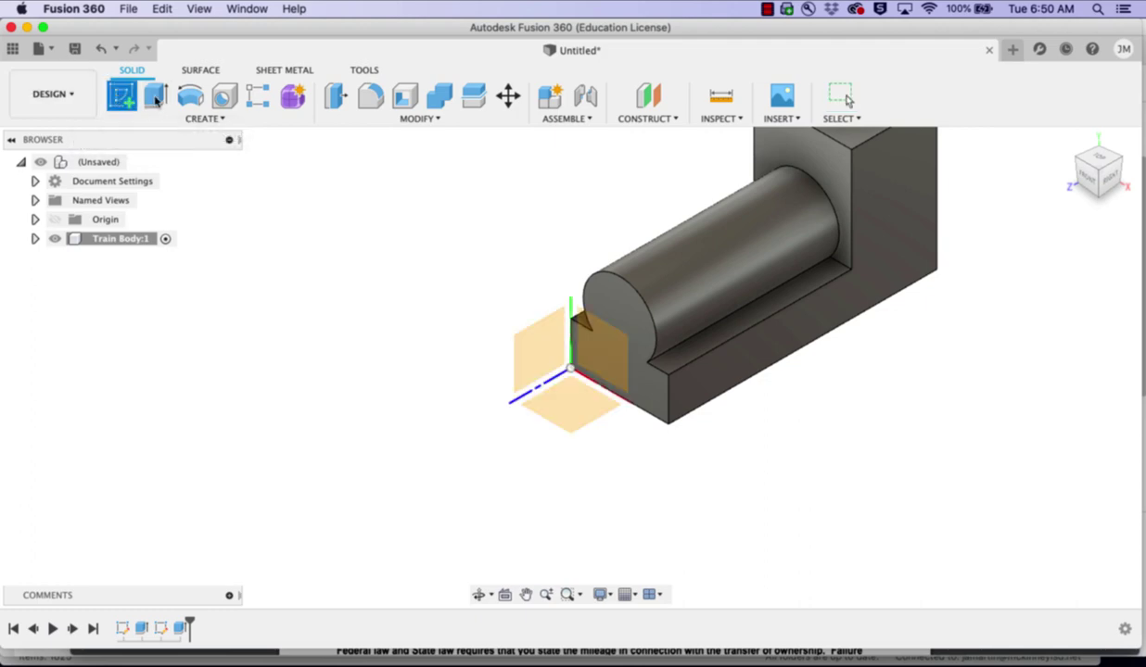
pyautogui.click(905, 210)
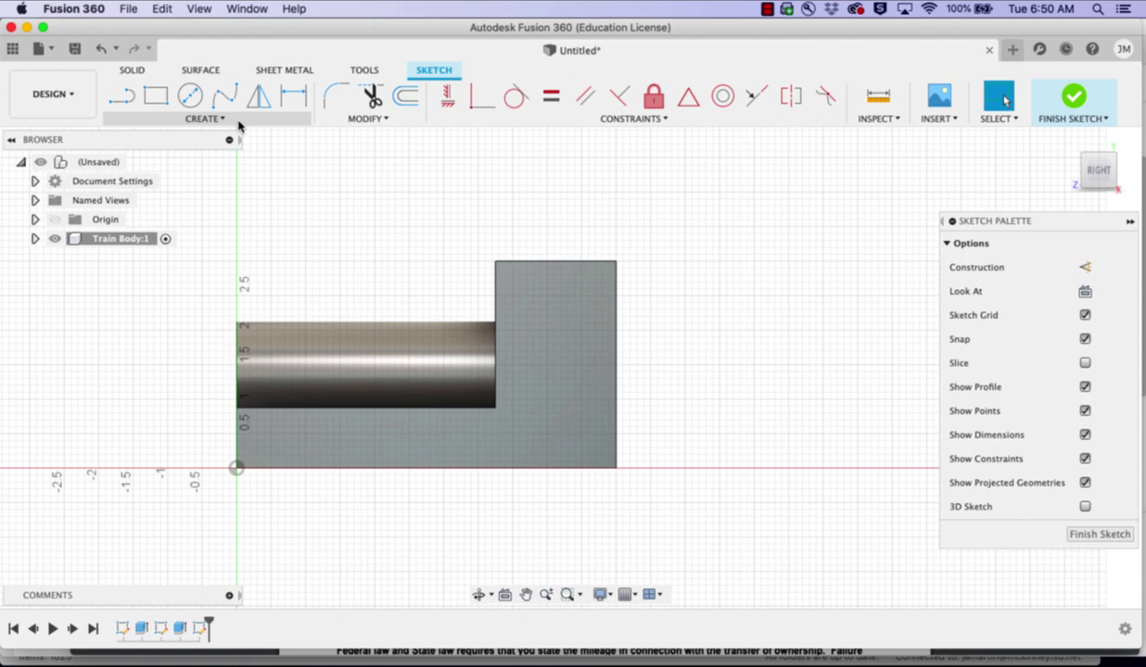
pyautogui.click(190, 95)
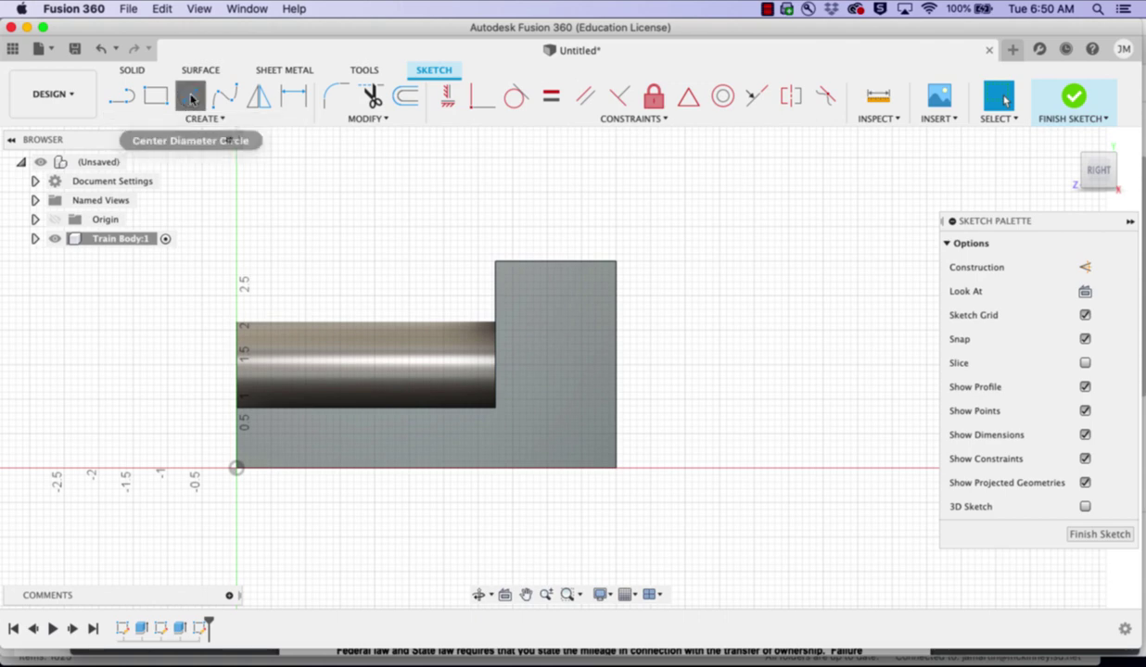
pyautogui.click(589, 331)
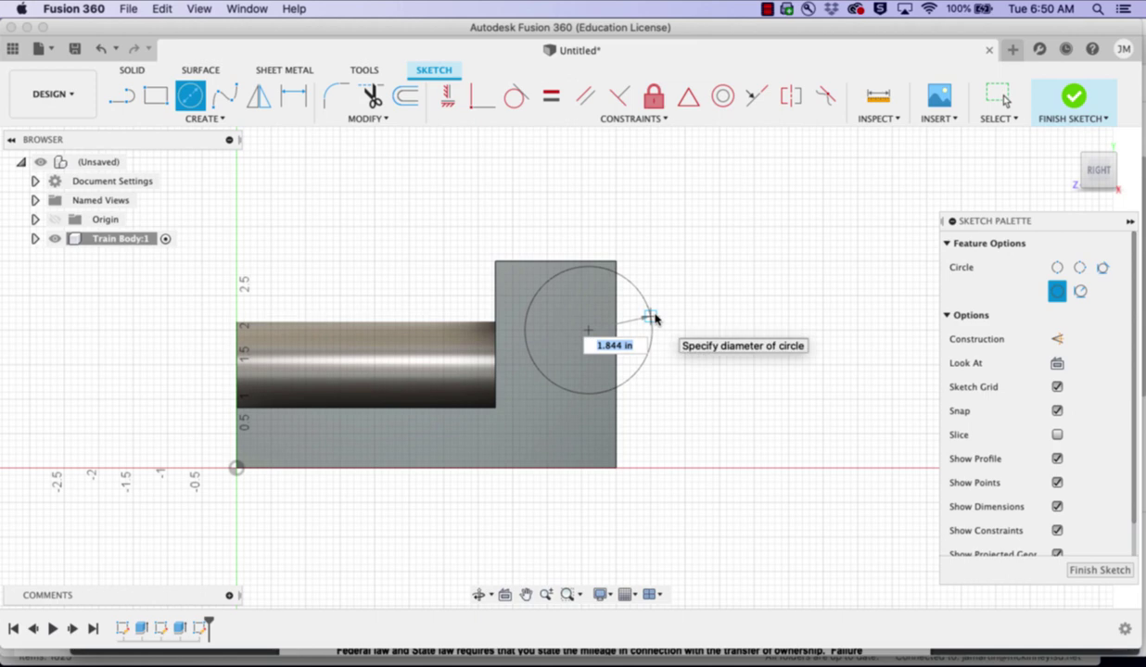
pyautogui.write('1')
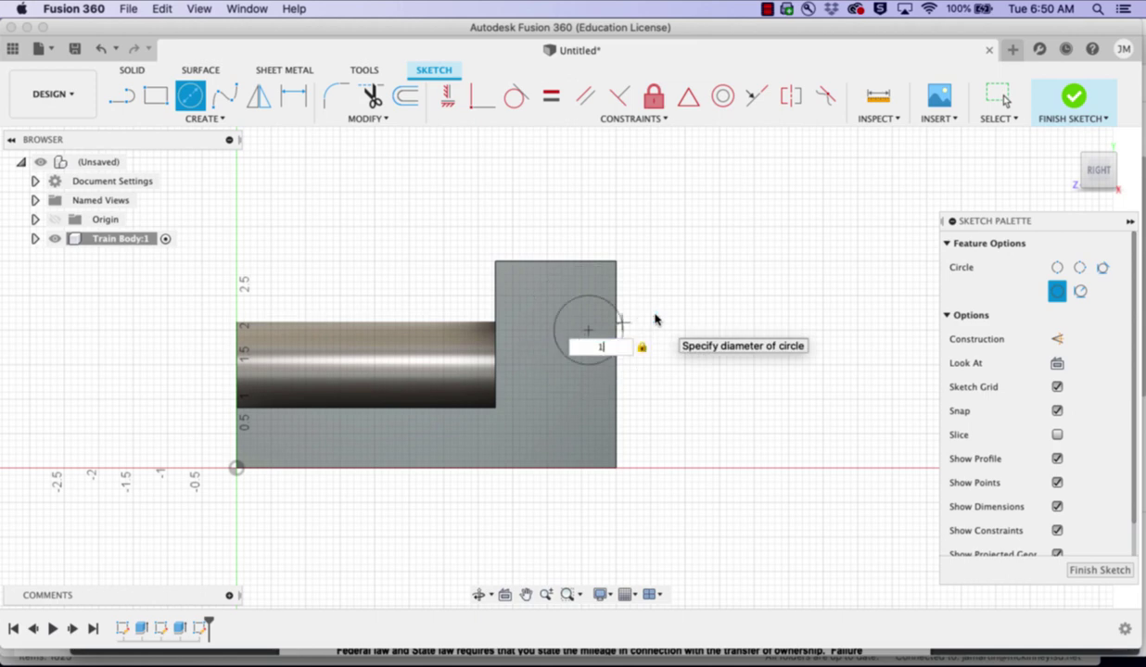
pyautogui.press('Return')
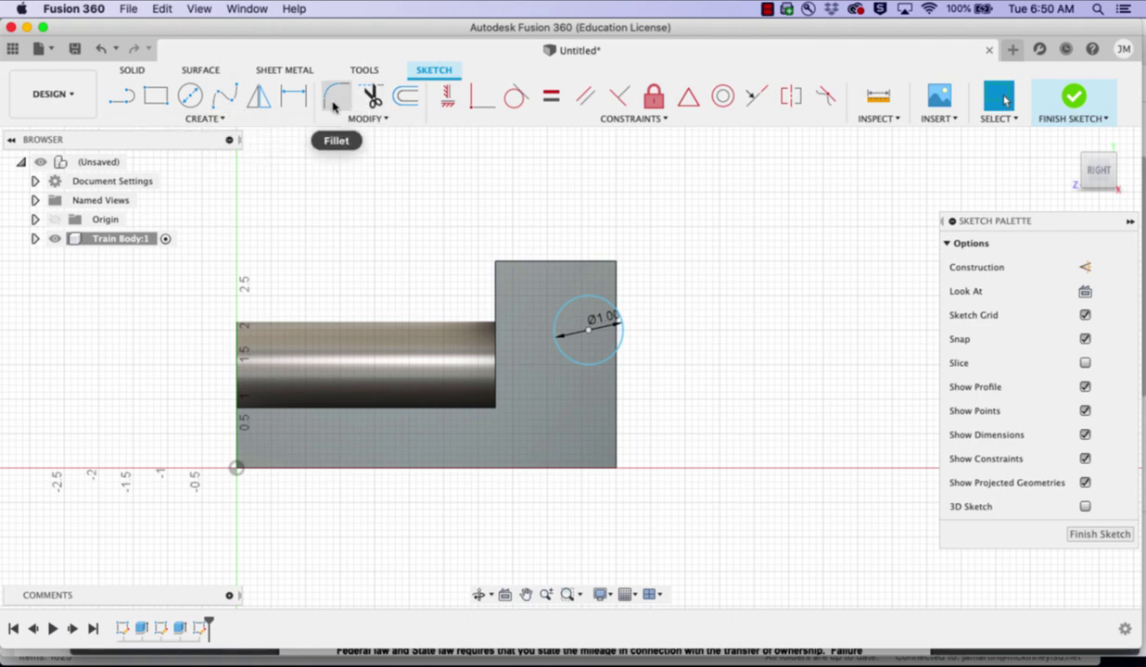
# - Dimension the circle centre 1.75 in above the base and 0.25 in from the cab's right edge
pyautogui.click(293, 95)
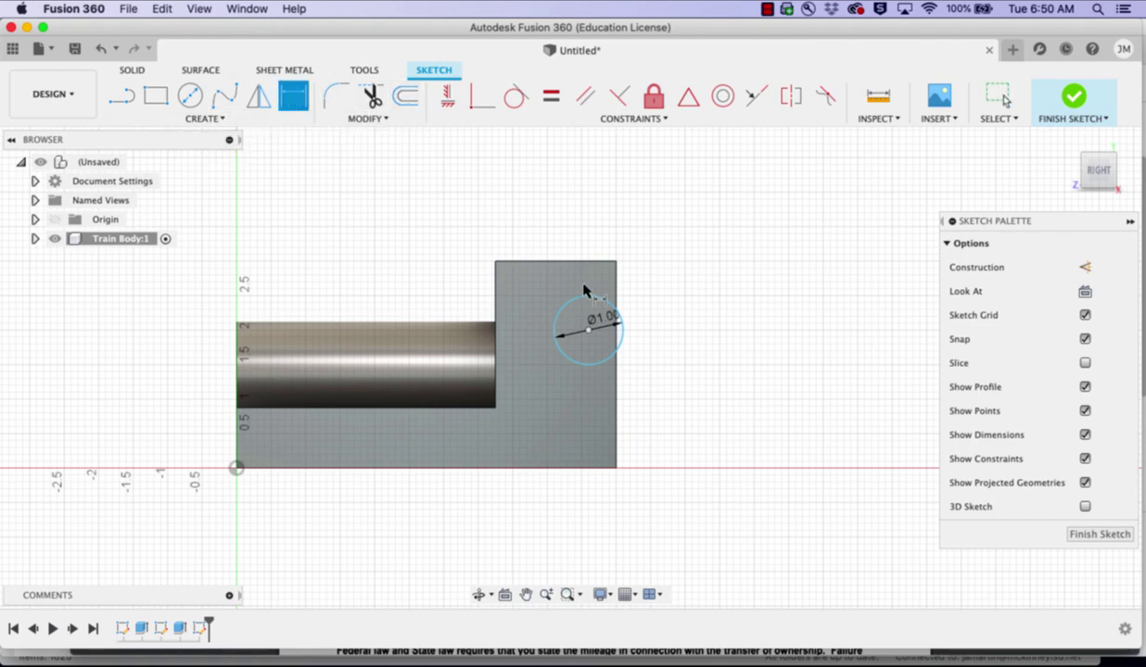
pyautogui.click(589, 332)
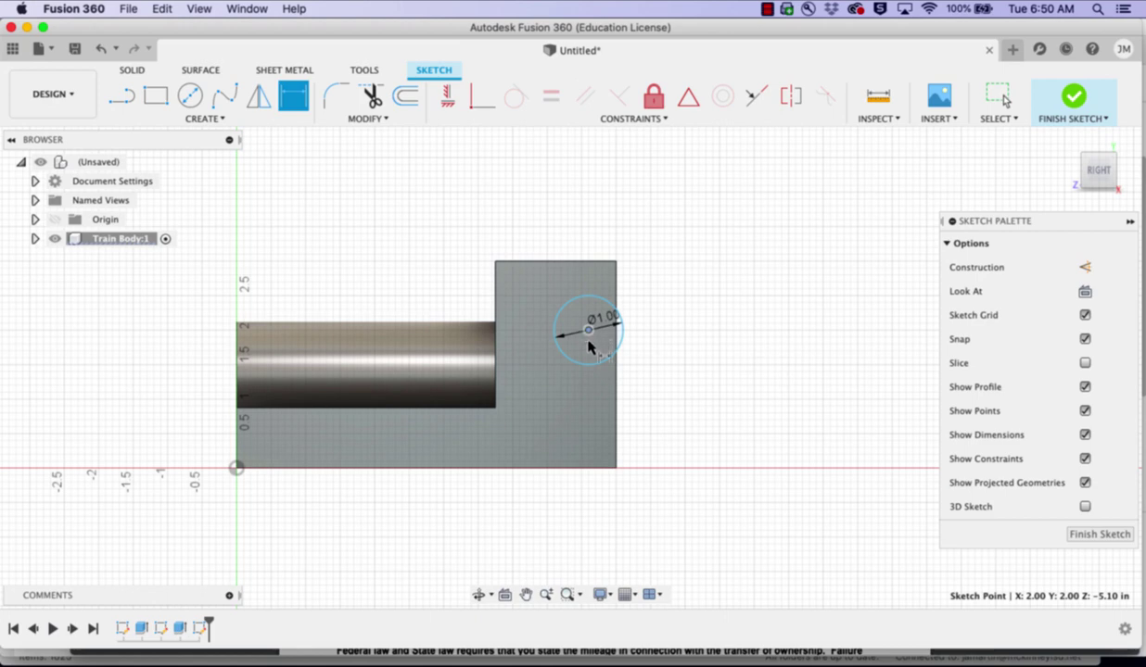
pyautogui.click(597, 468)
pyautogui.click(676, 431)
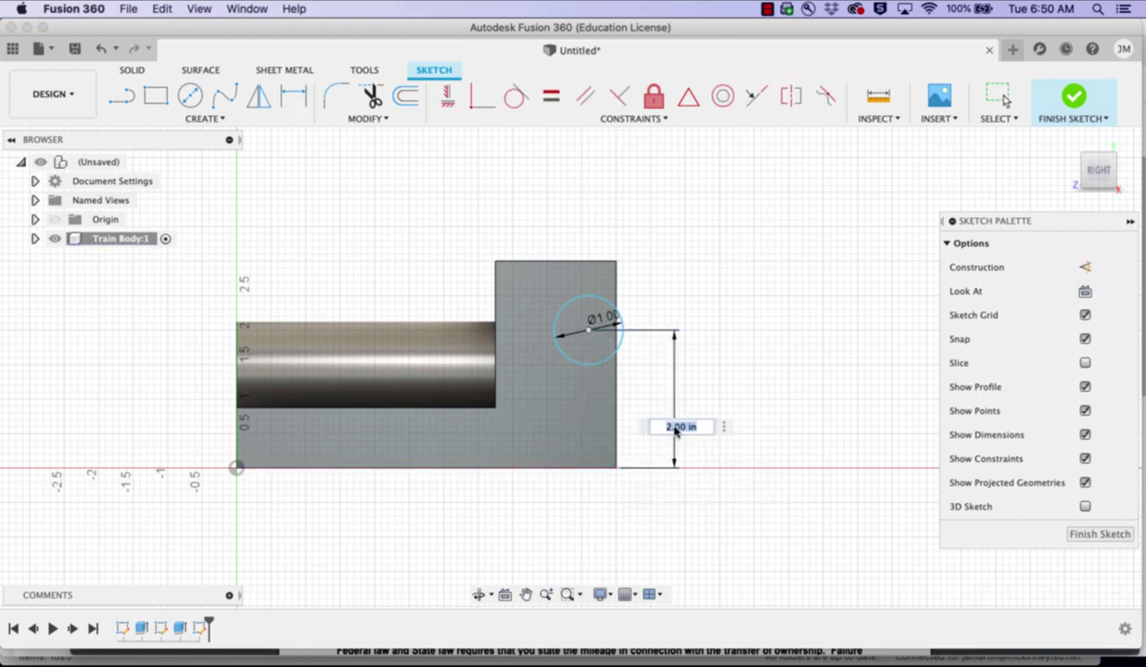
pyautogui.write('1.75')
pyautogui.press('Return')
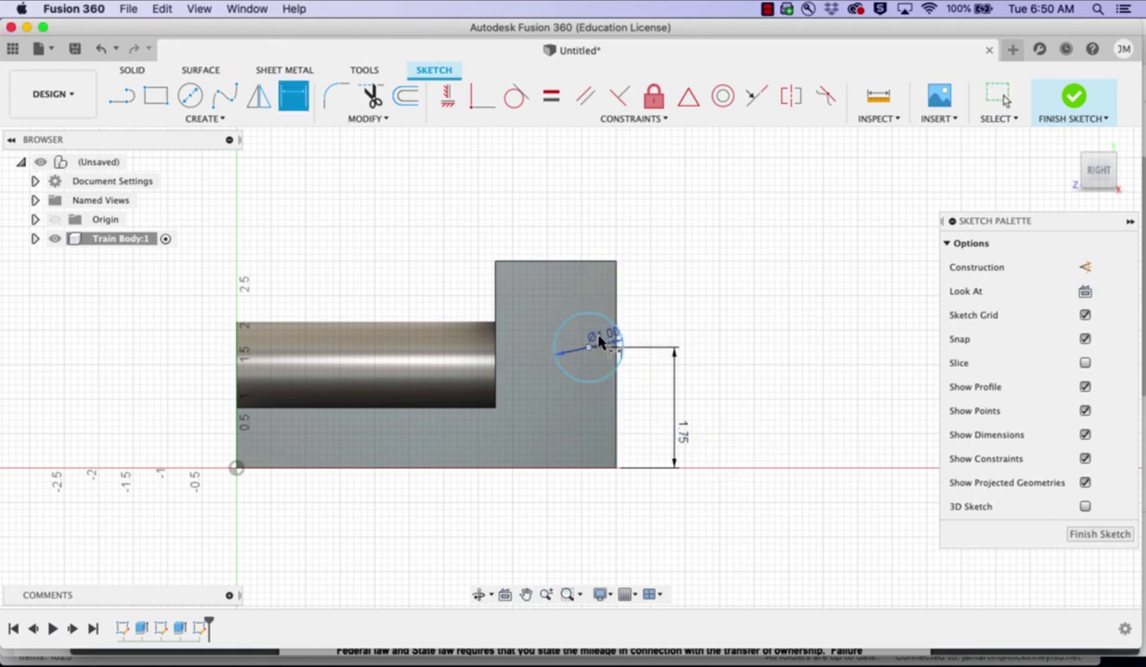
pyautogui.click(589, 346)
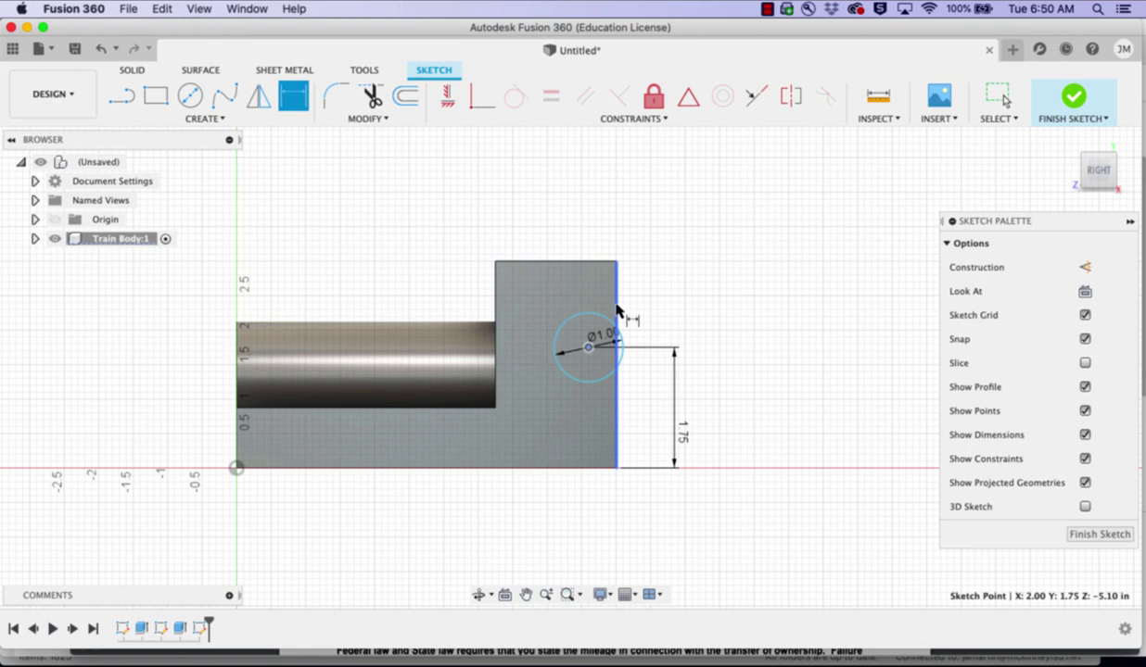
pyautogui.click(617, 311)
pyautogui.click(611, 199)
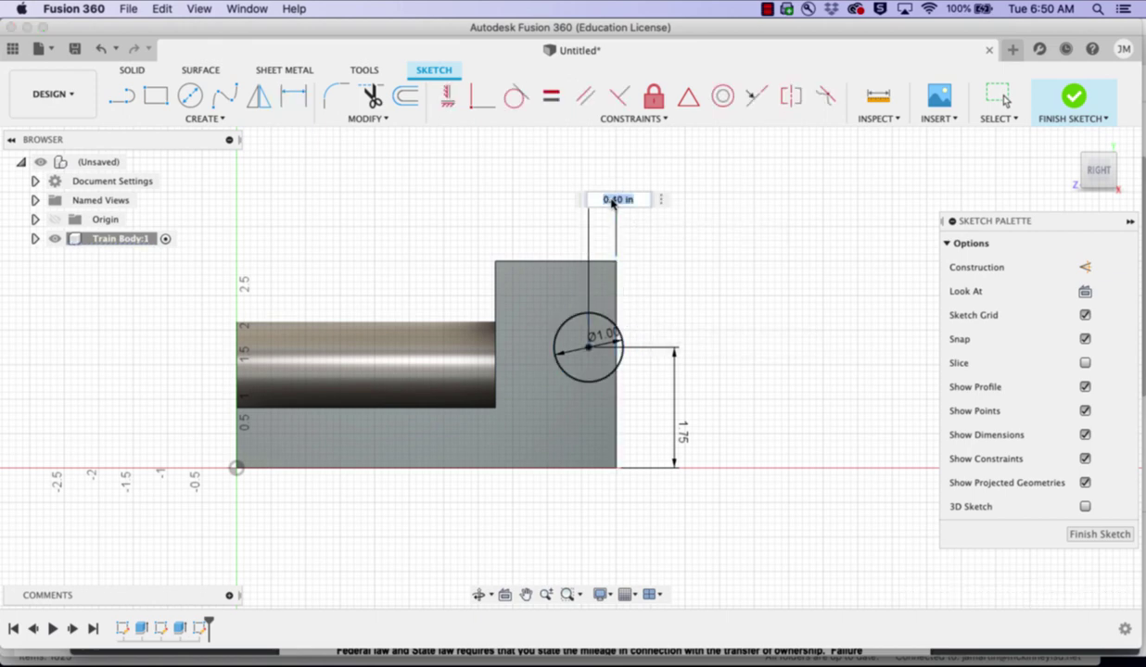
pyautogui.press('BackSpace')
pyautogui.write('.25')
pyautogui.press('Return')
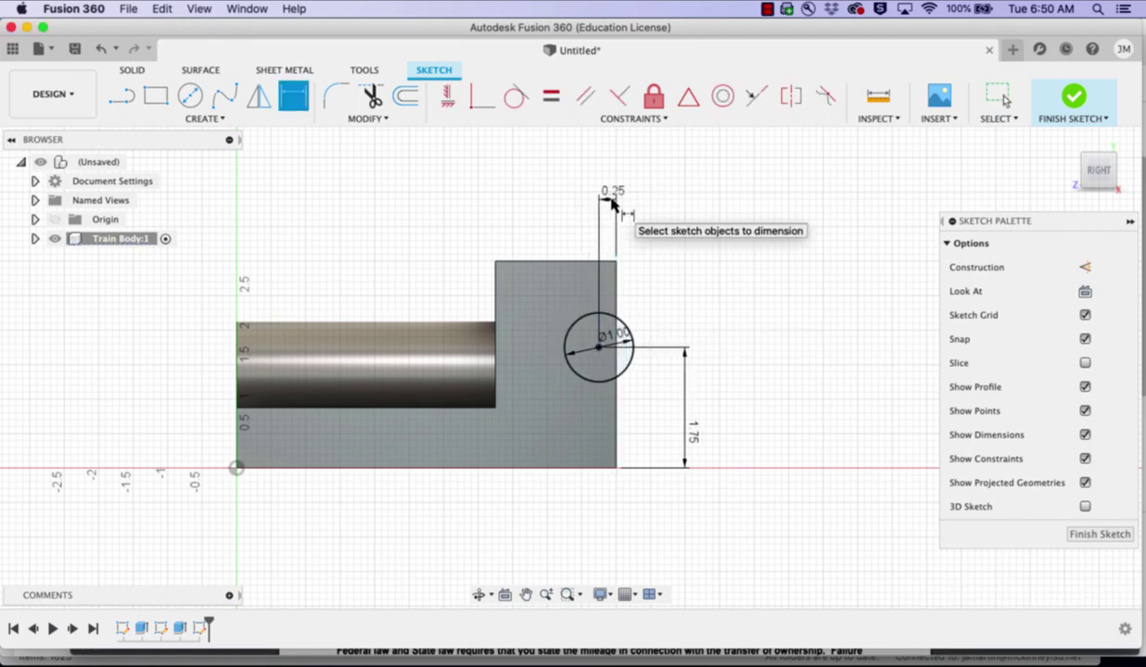
# - Draw a 1 by 0.25 in rectangle starting at the circle's top point
pyautogui.click(156, 98)
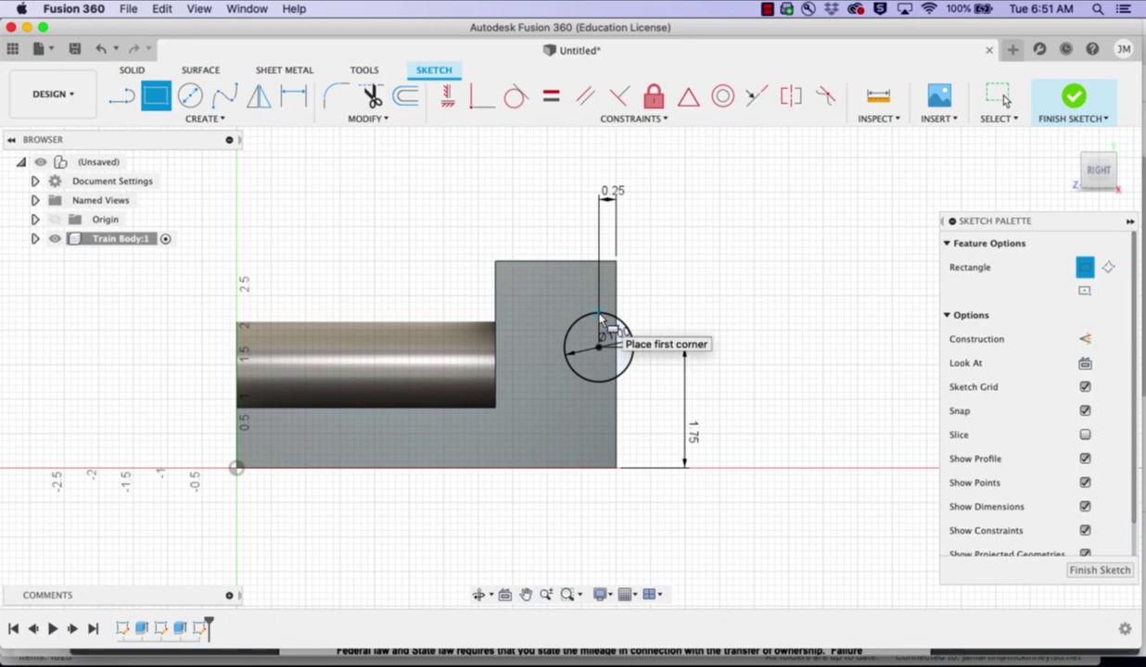
pyautogui.scroll(5, 601, 318)
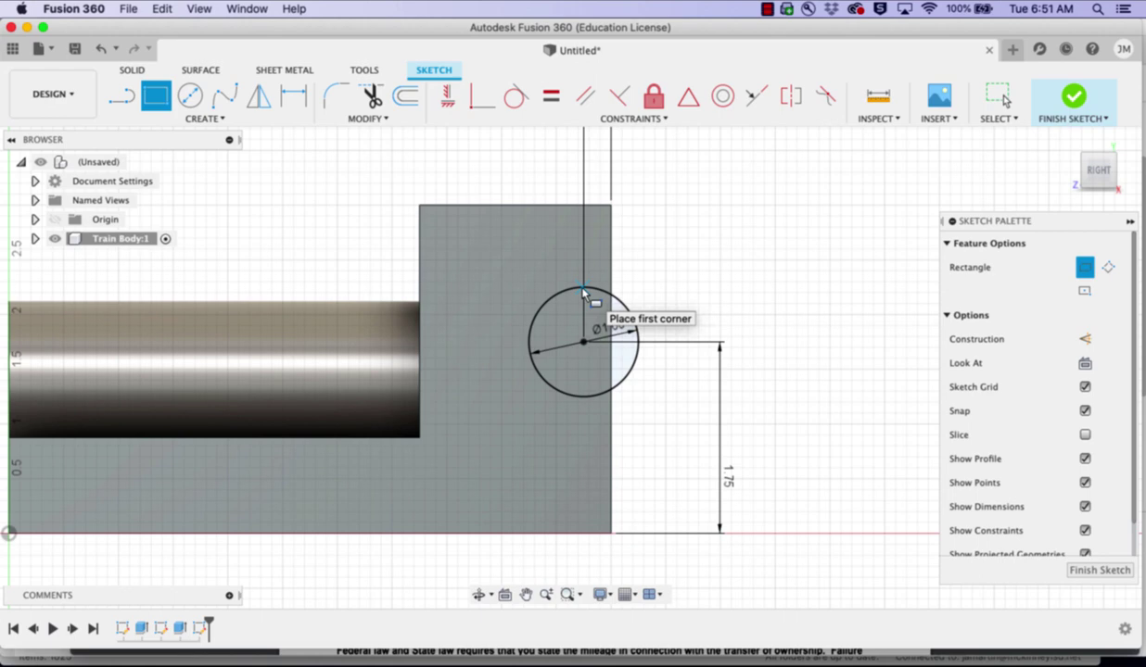
pyautogui.click(582, 293)
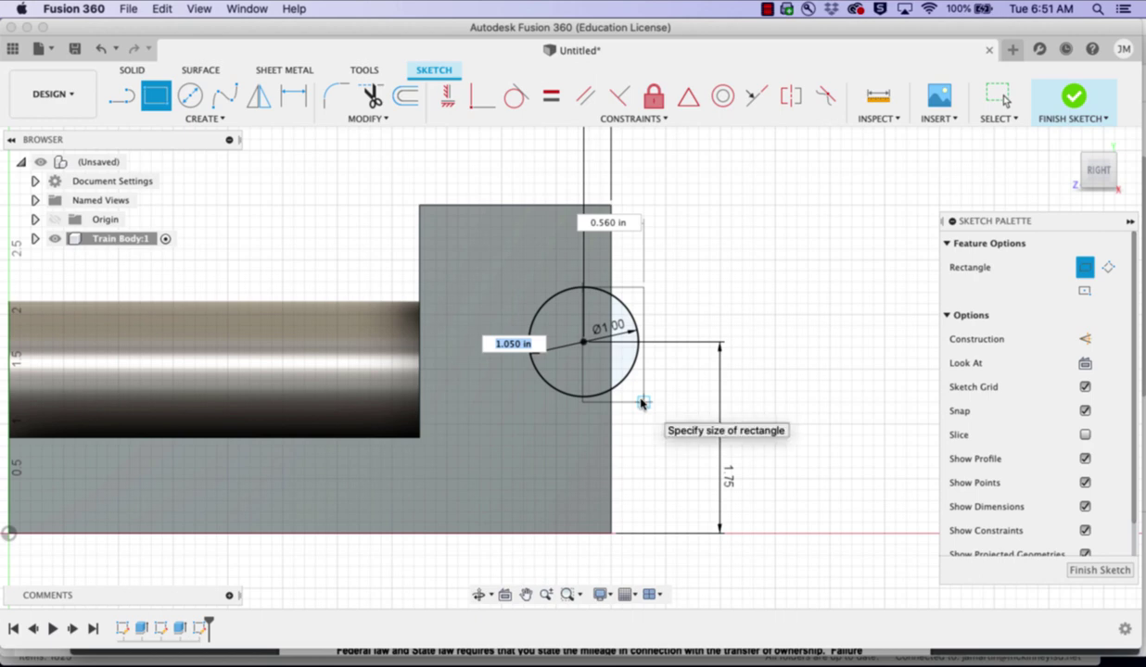
pyautogui.write('1')
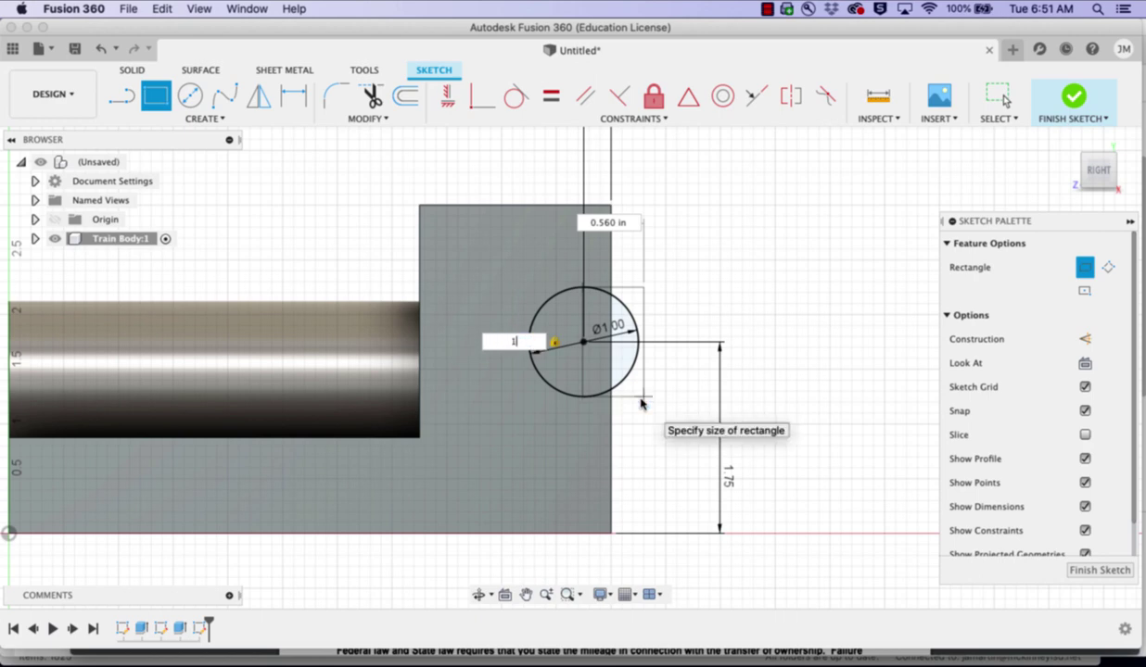
pyautogui.press('Tab')
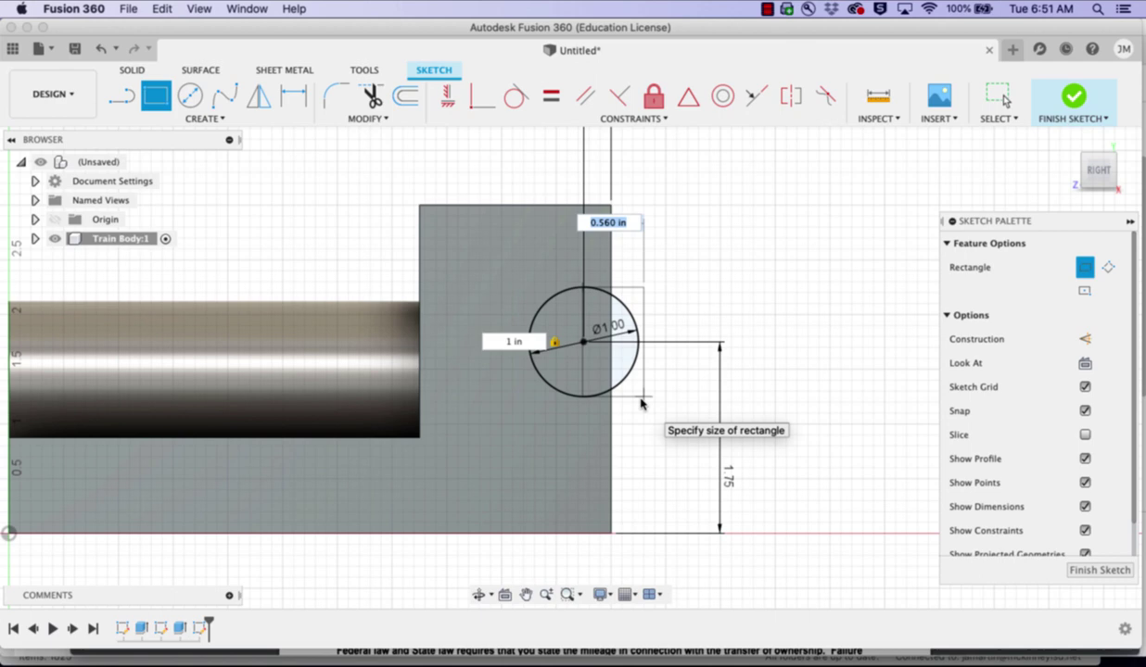
pyautogui.write('125')
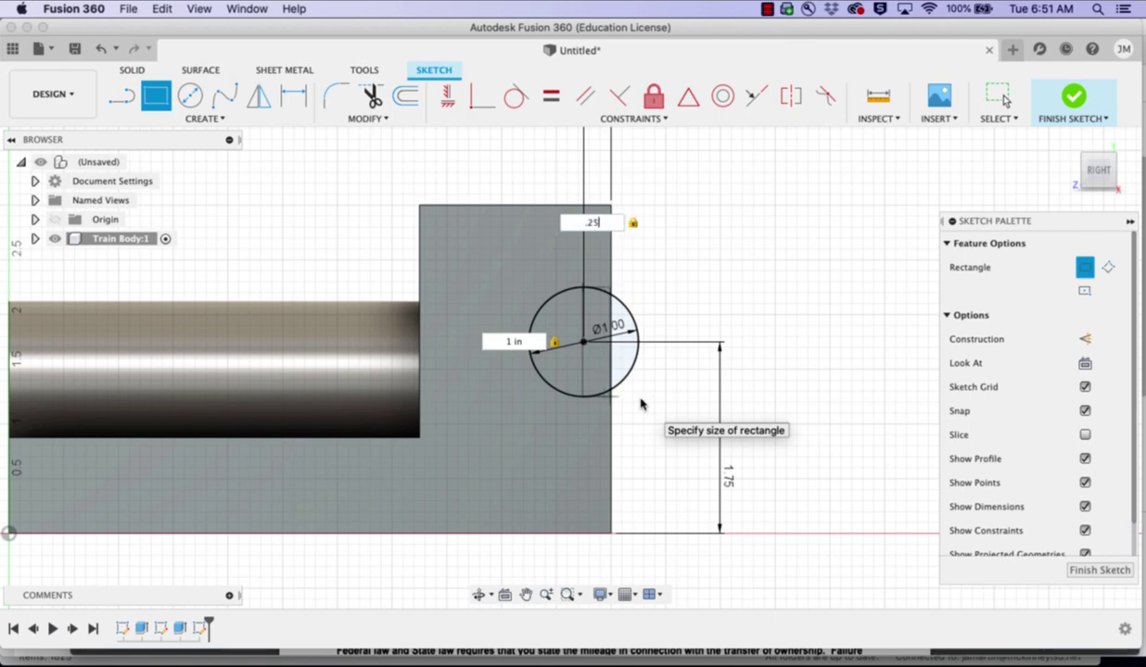
pyautogui.press('Return')
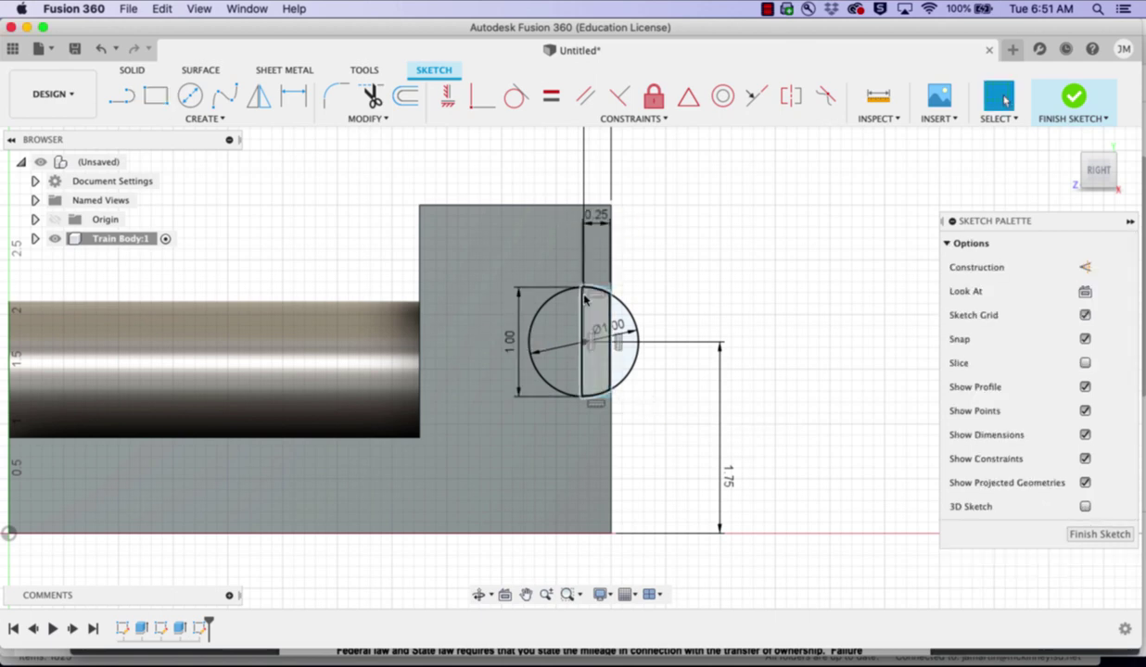
# - Trim the circle's right arc, the leftover segment and the inner vertical line, then finish the sketch
pyautogui.click(370, 97)
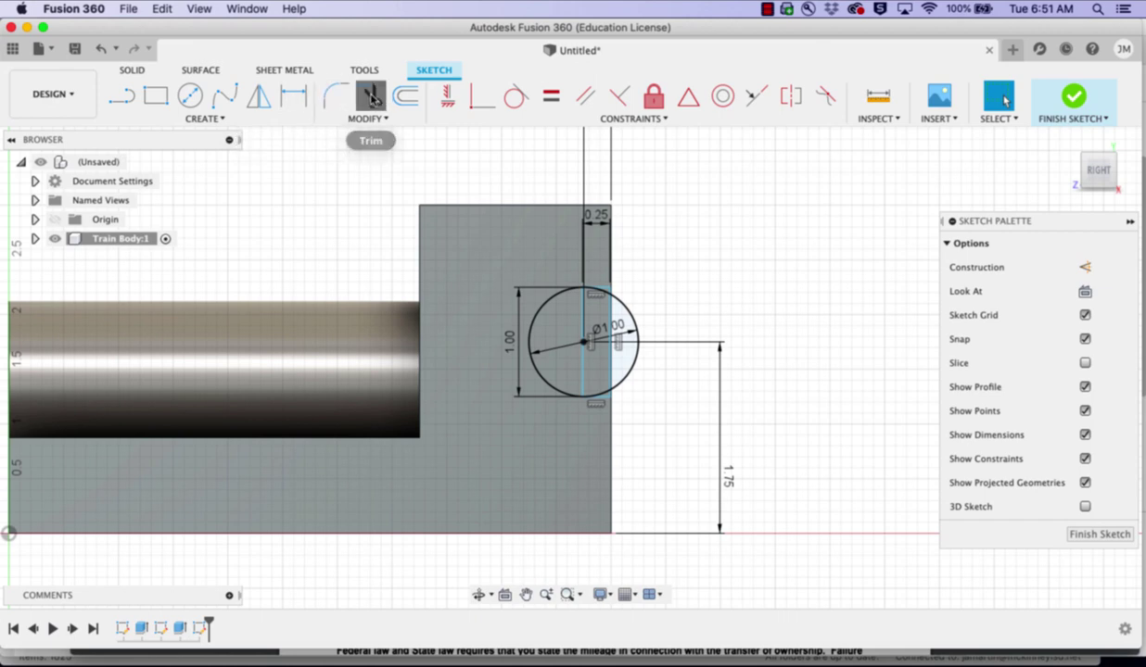
pyautogui.click(634, 334)
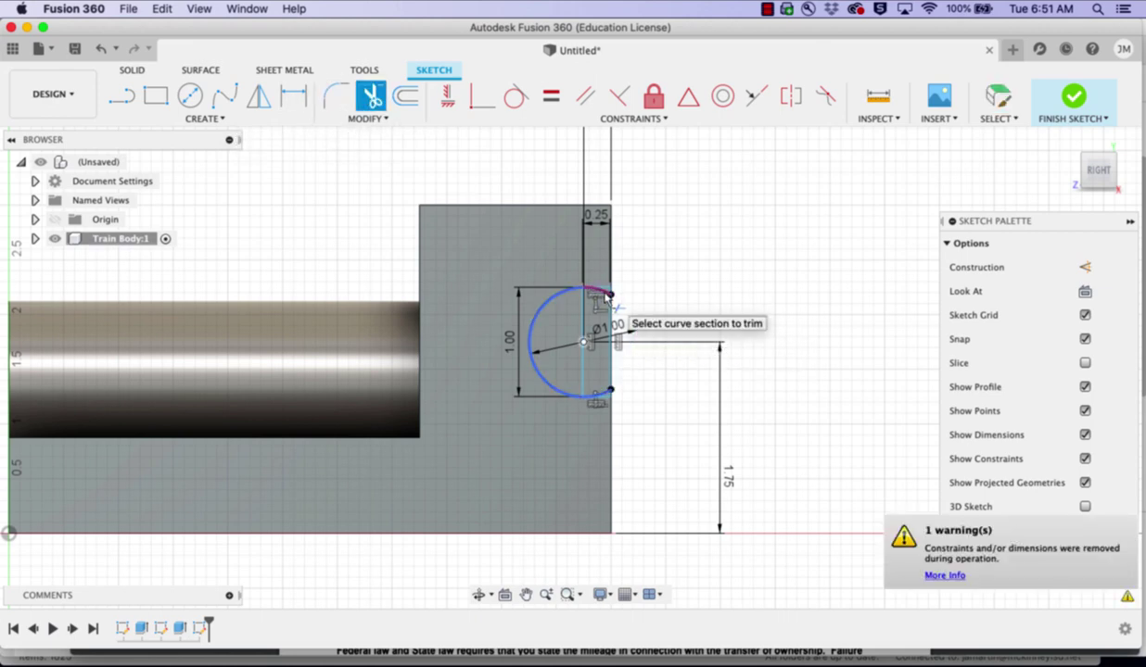
pyautogui.click(599, 397)
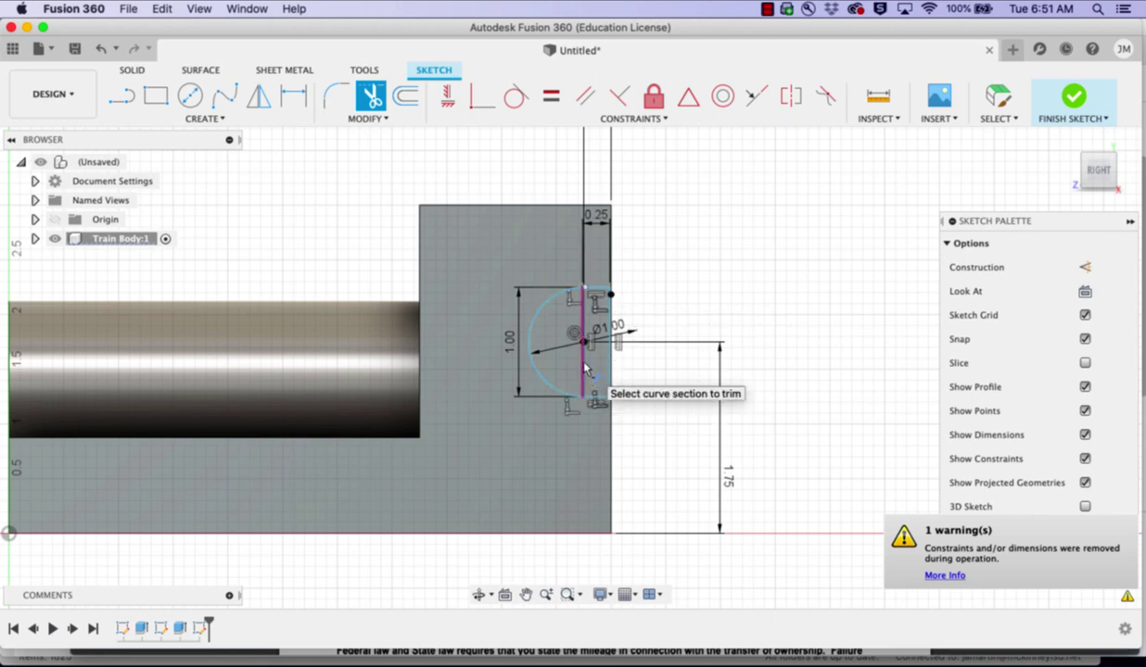
pyautogui.click(585, 369)
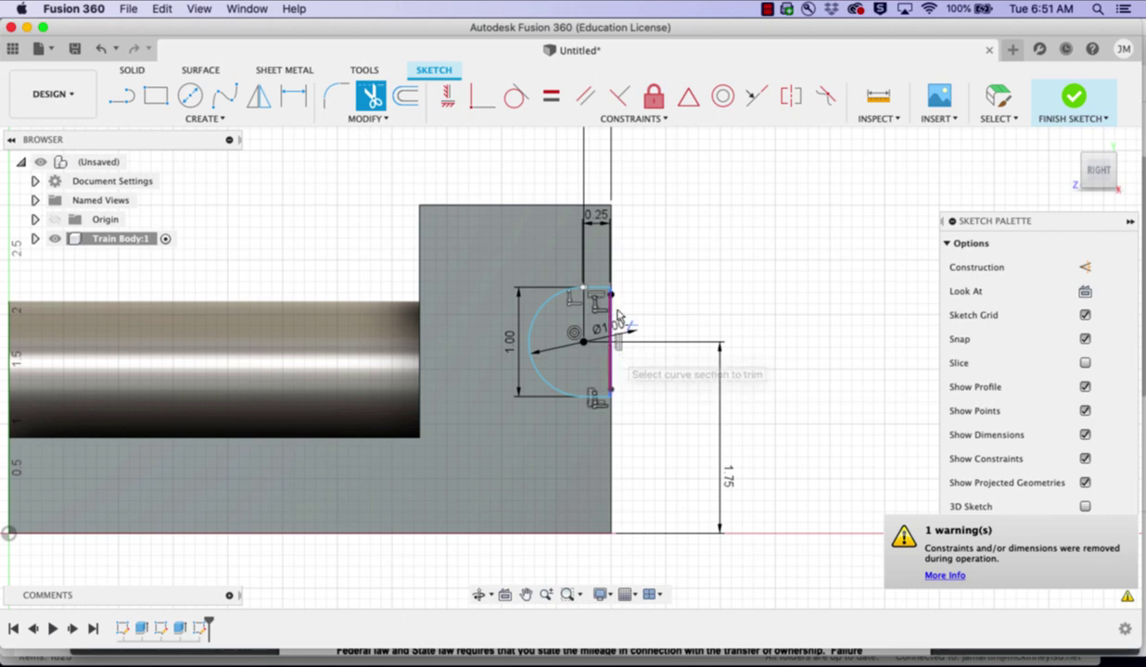
pyautogui.click(1075, 95)
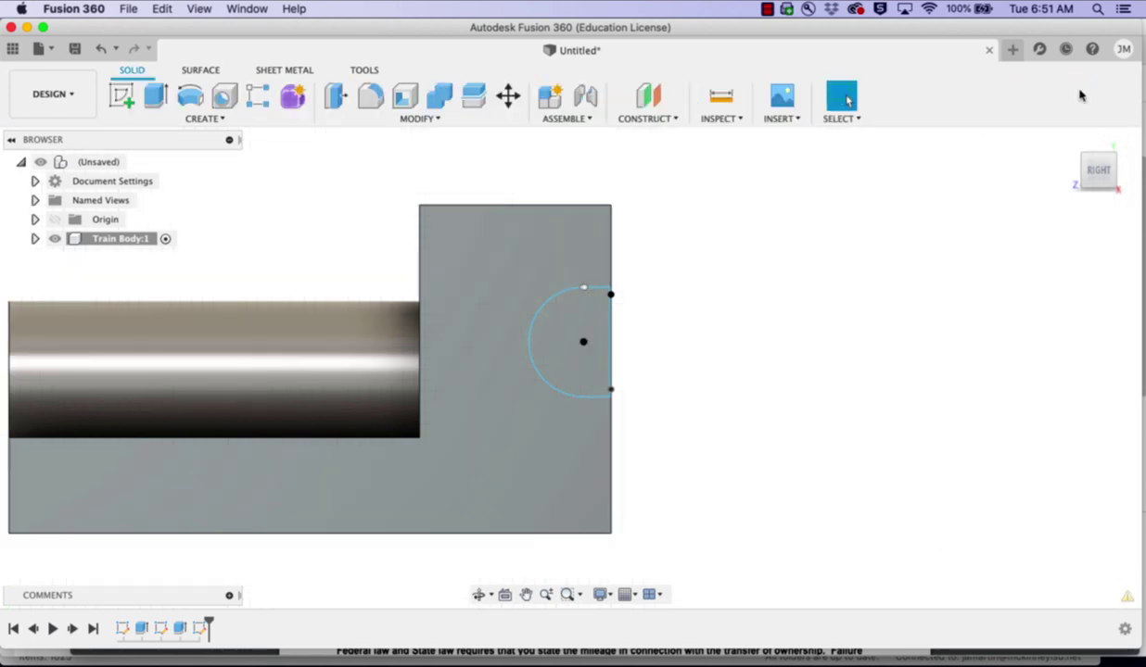
# - Extrude-cut the semicircular profile -2 in into the cab, then view the right side
pyautogui.click(155, 95)
pyautogui.click(585, 334)
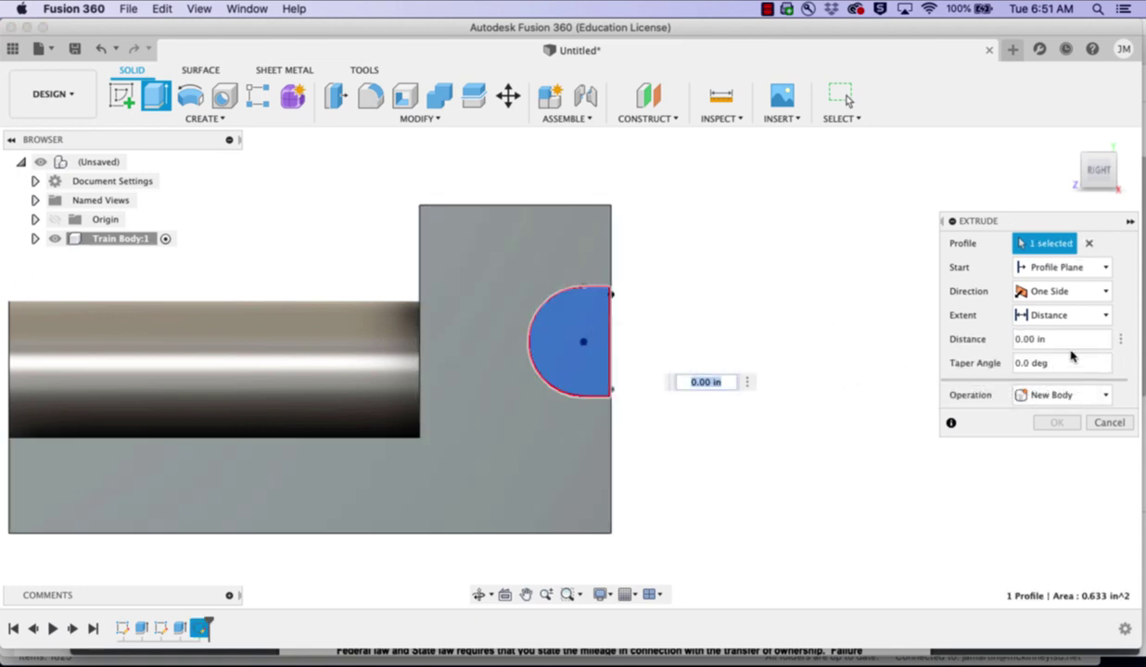
pyautogui.click(1106, 394)
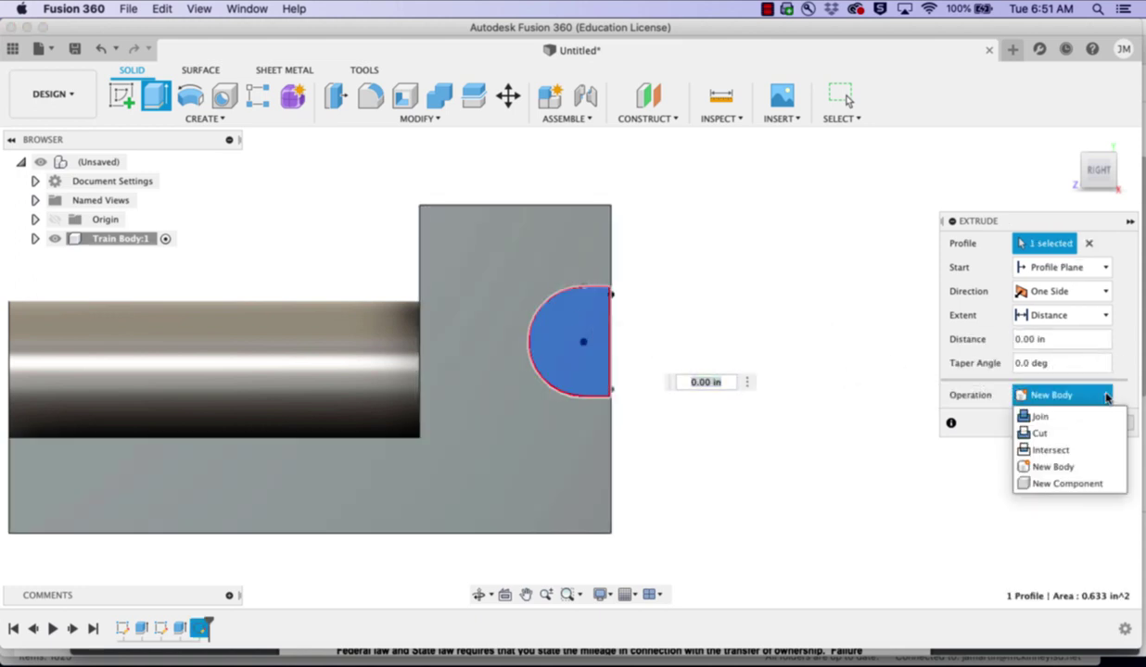
pyautogui.click(1077, 434)
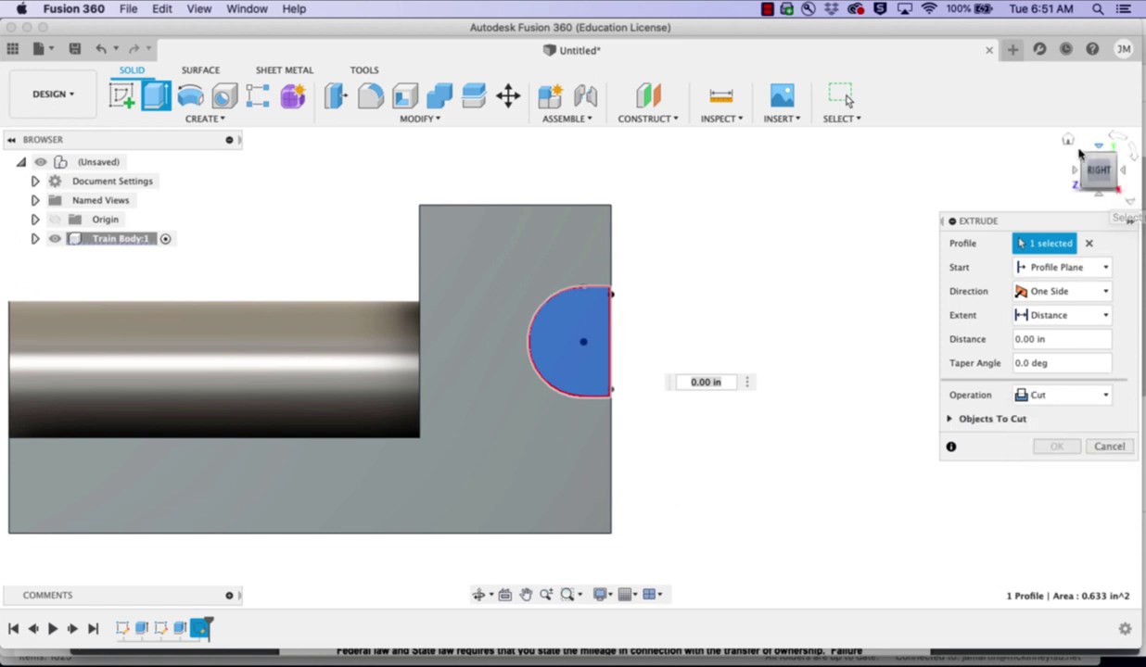
pyautogui.click(1069, 143)
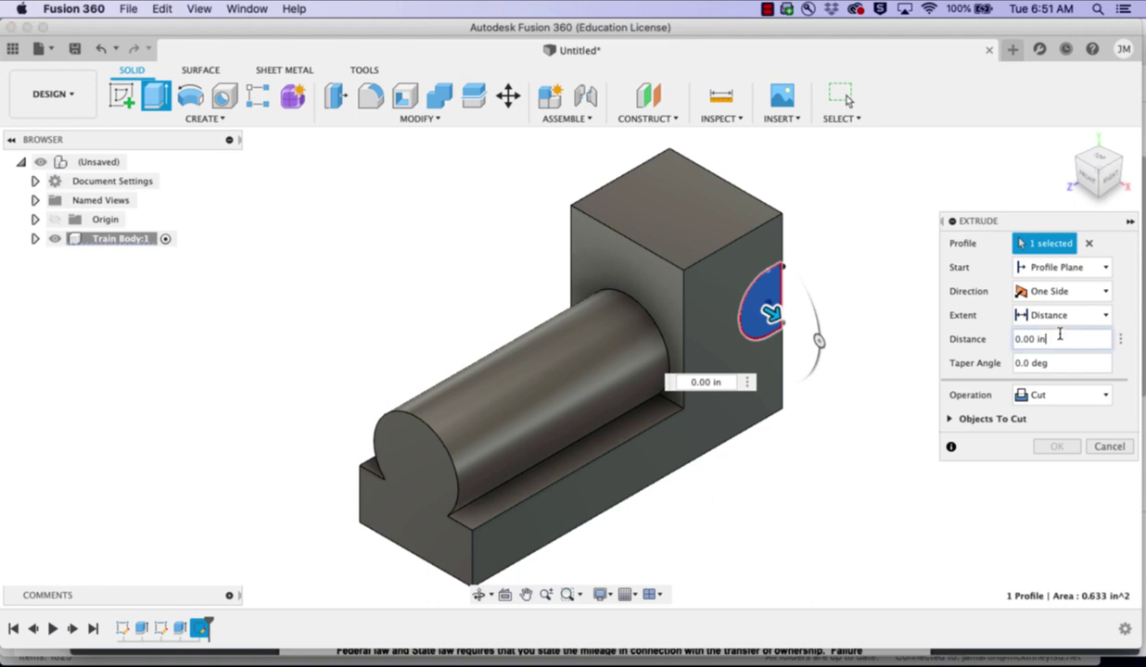
pyautogui.moveTo(1059, 335); pyautogui.dragTo(977, 349)
pyautogui.write('-2')
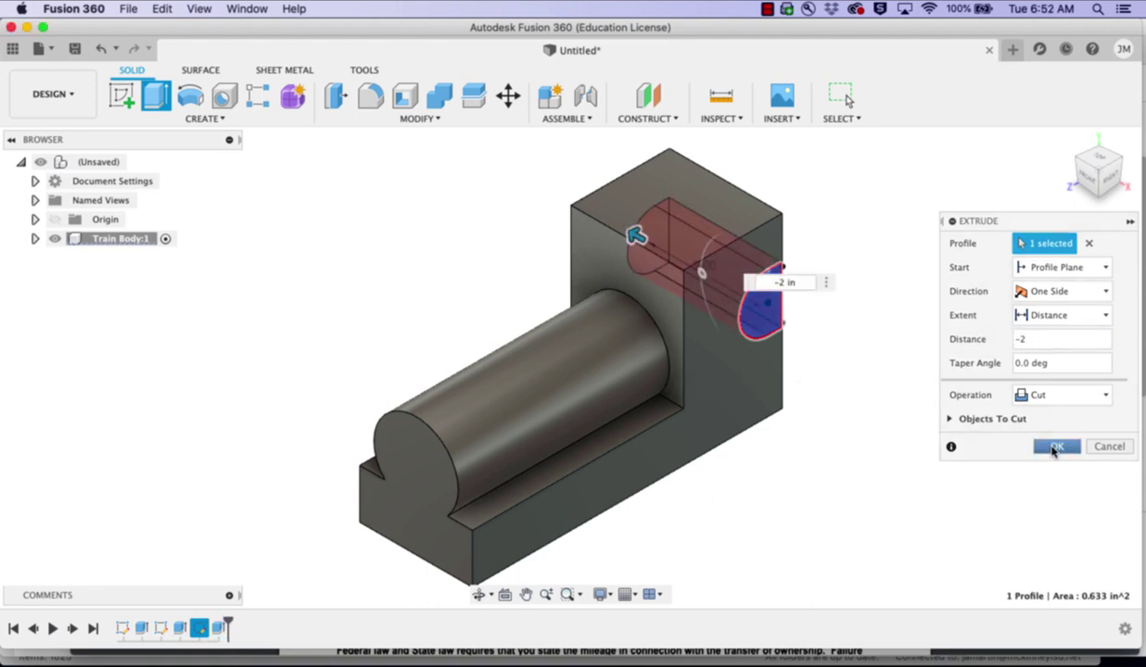
pyautogui.click(1054, 449)
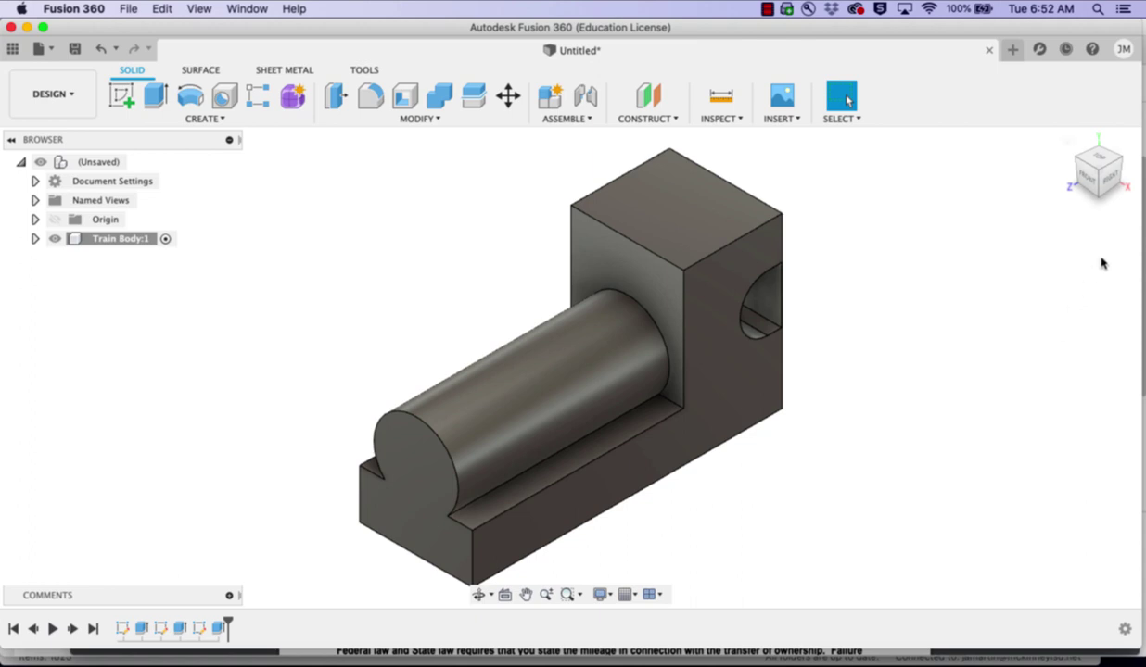
pyautogui.click(1109, 174)
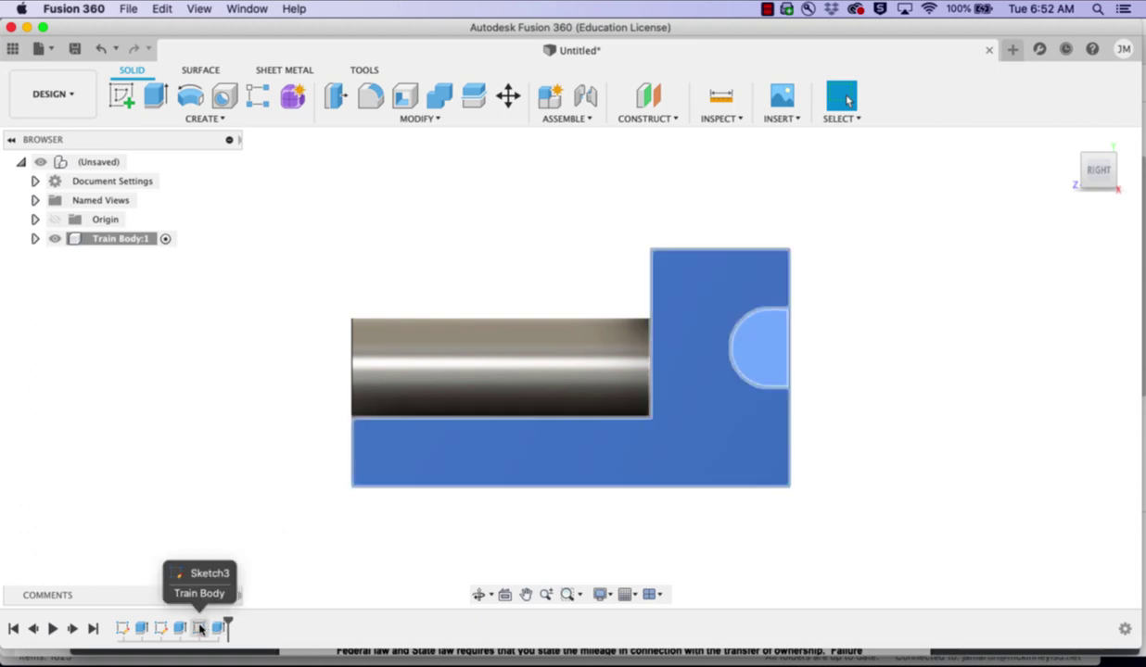
# - Edit Sketch3, change the 0.25 in notch dimension to 0.30, and finish the sketch
pyautogui.rightClick(199, 630)
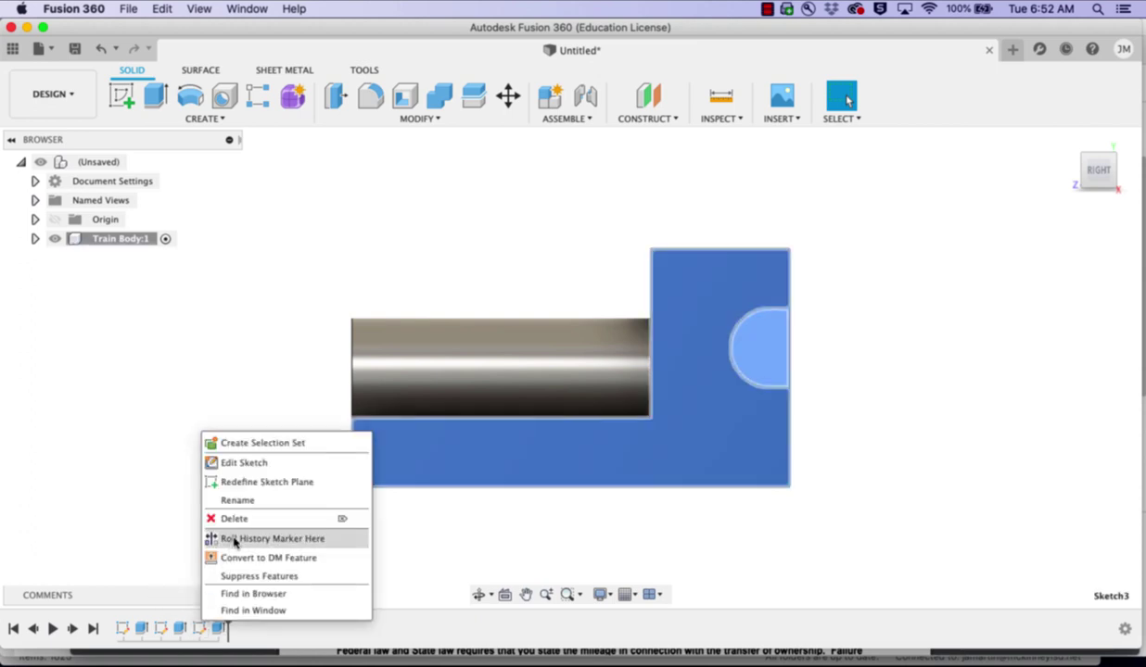
pyautogui.click(248, 463)
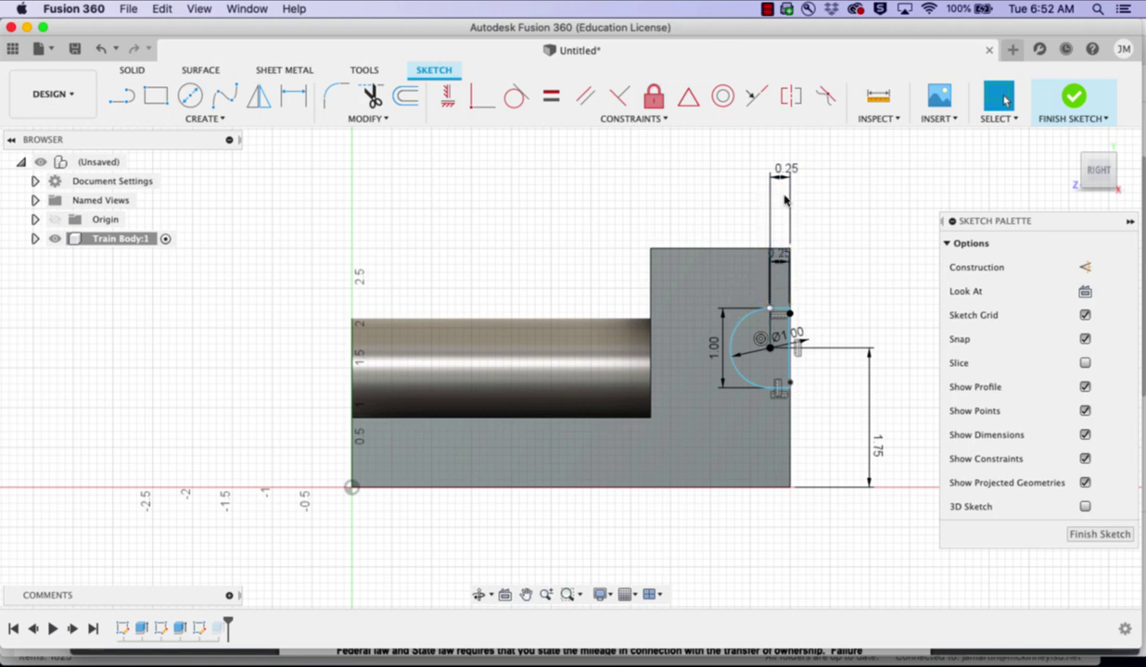
pyautogui.press('d')
pyautogui.click(779, 263)
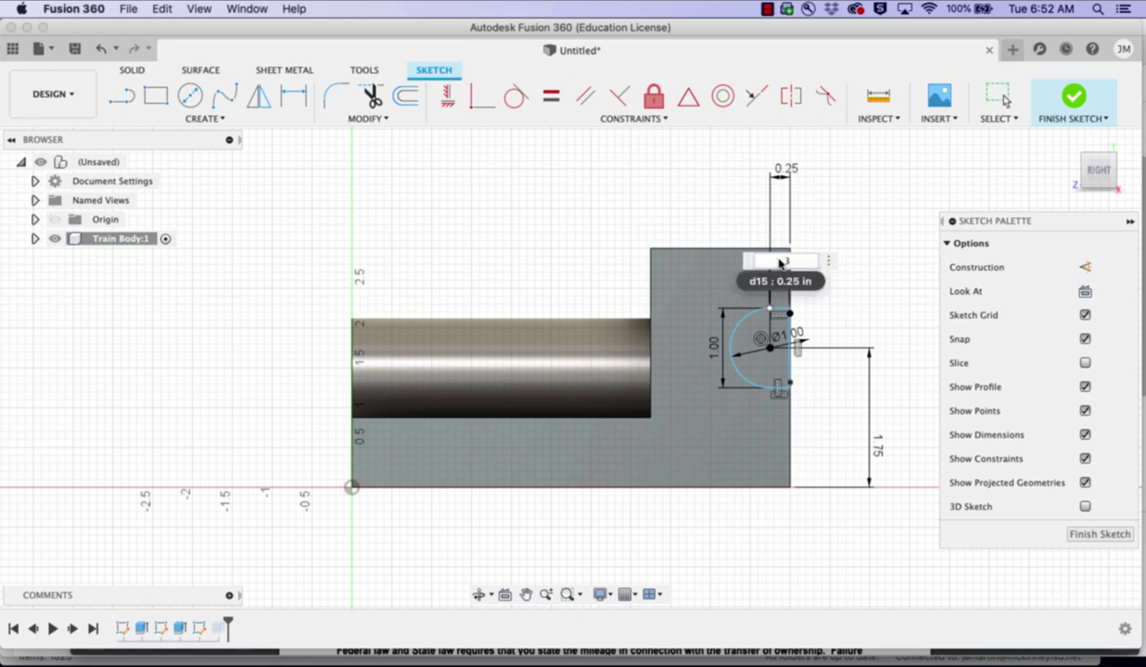
pyautogui.write('.3')
pyautogui.press('Return')
pyautogui.press('Escape')
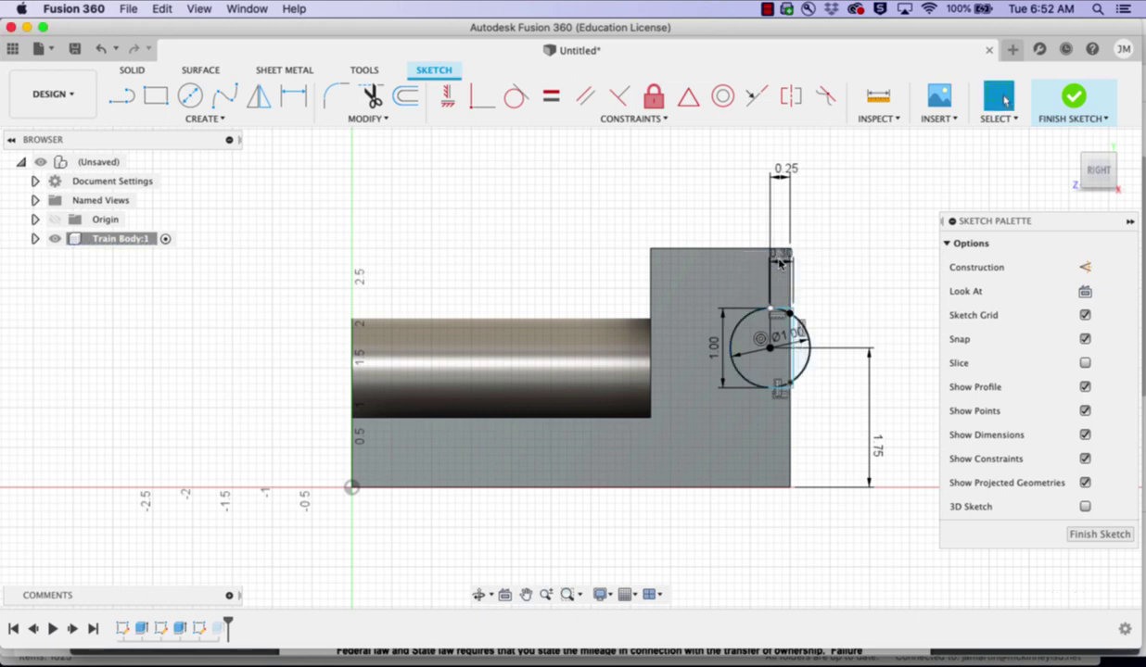
pyautogui.click(1073, 100)
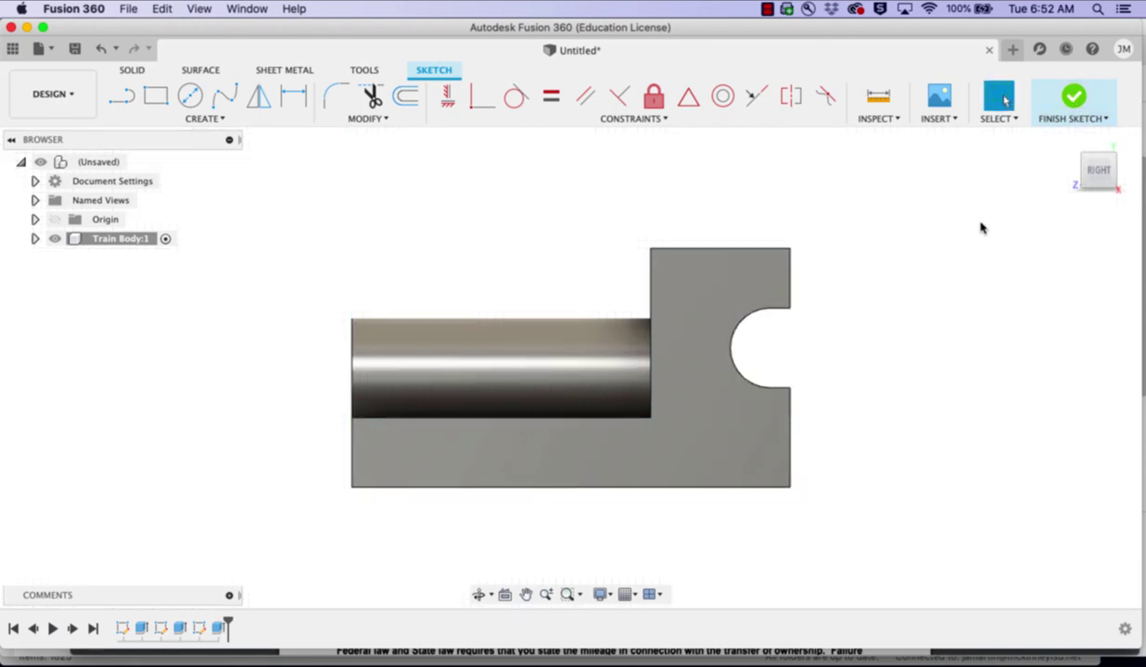
pyautogui.click(1068, 140)
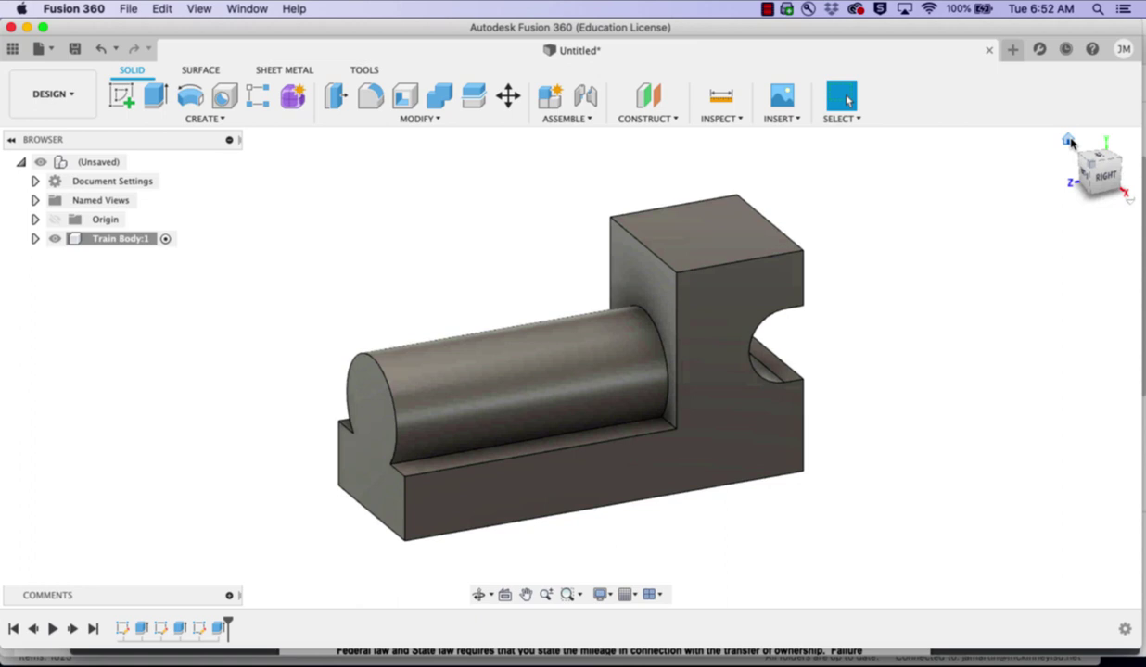
pyautogui.click(1122, 163)
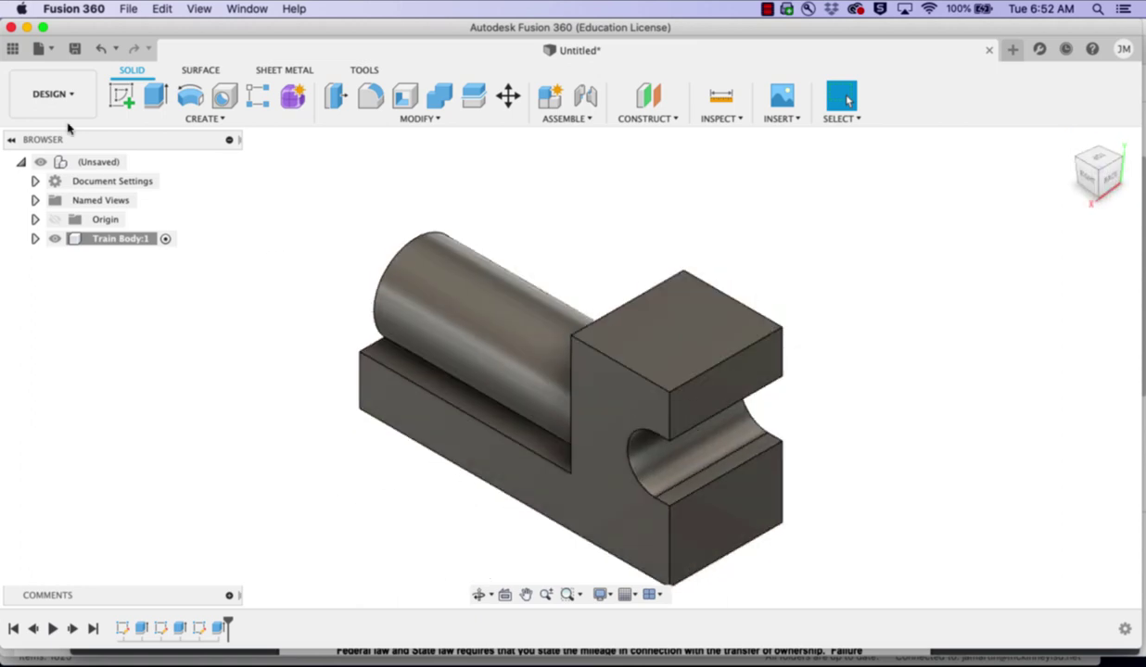
# - Sketch a 4.70 in (2.35*2) diameter circle on the base block's end face
pyautogui.click(137, 93)
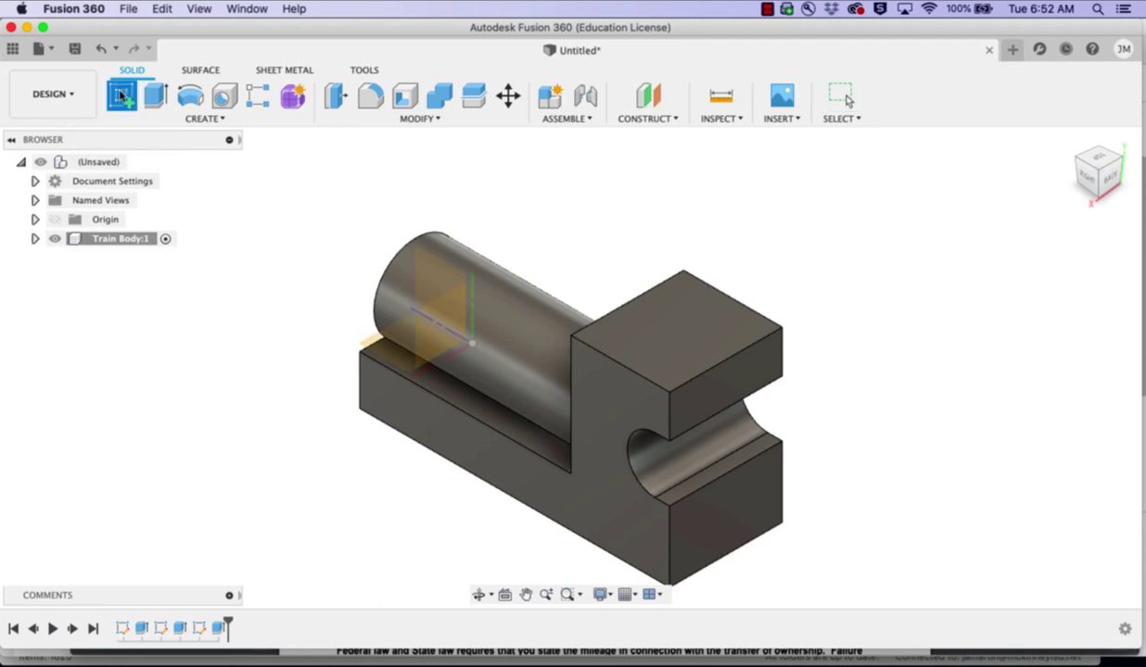
pyautogui.click(750, 509)
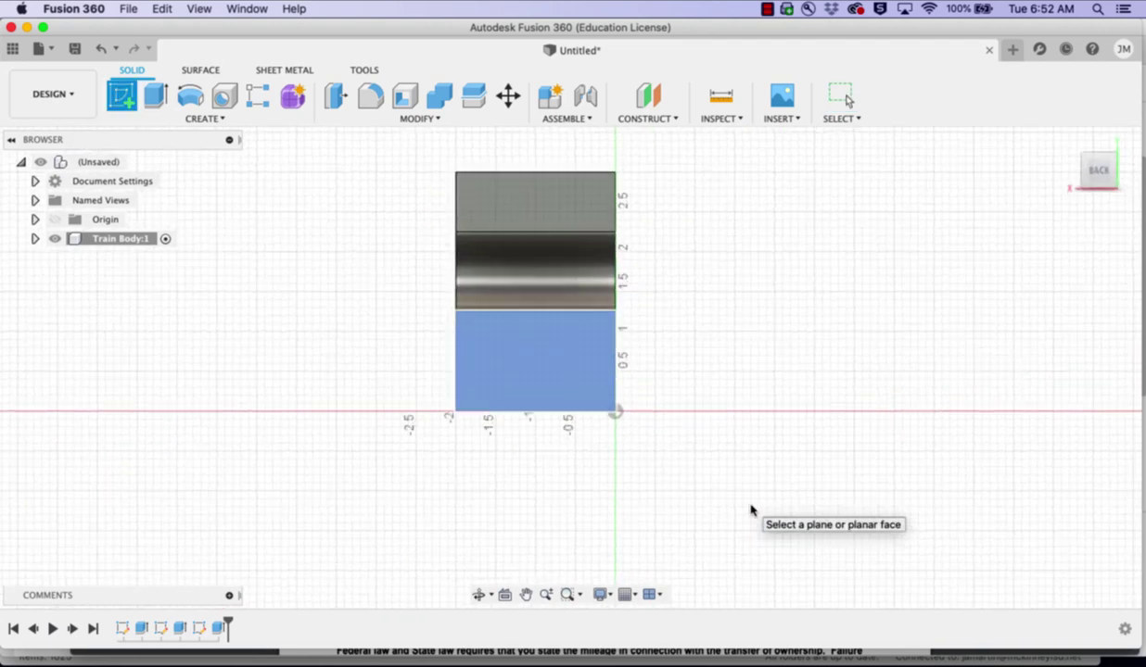
pyautogui.click(533, 319)
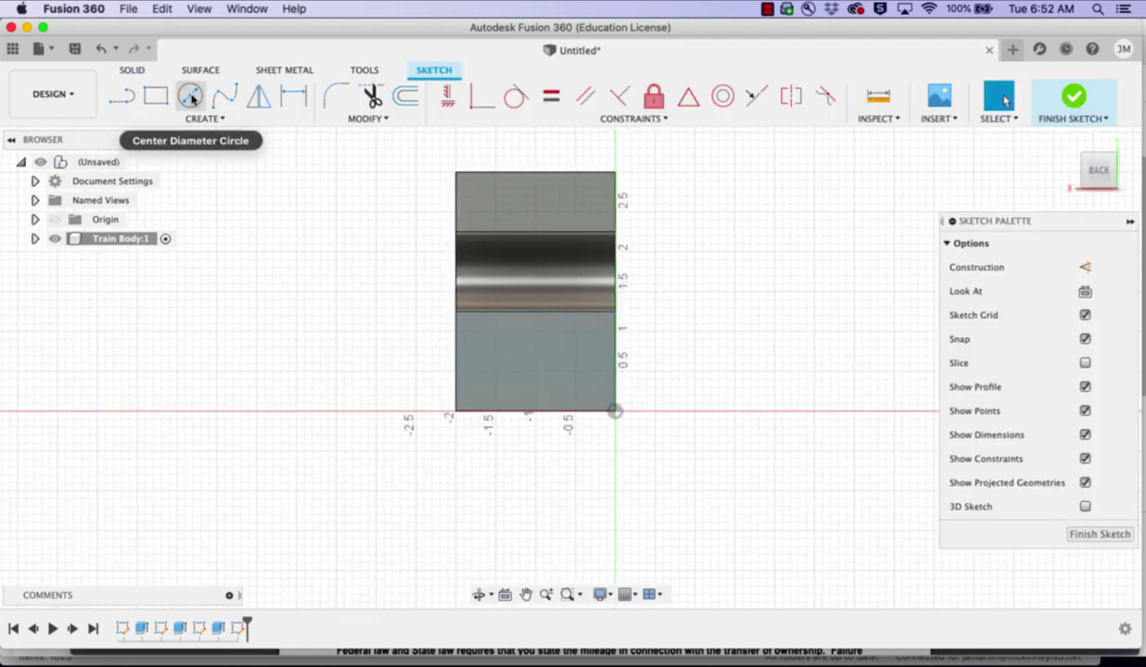
pyautogui.click(191, 97)
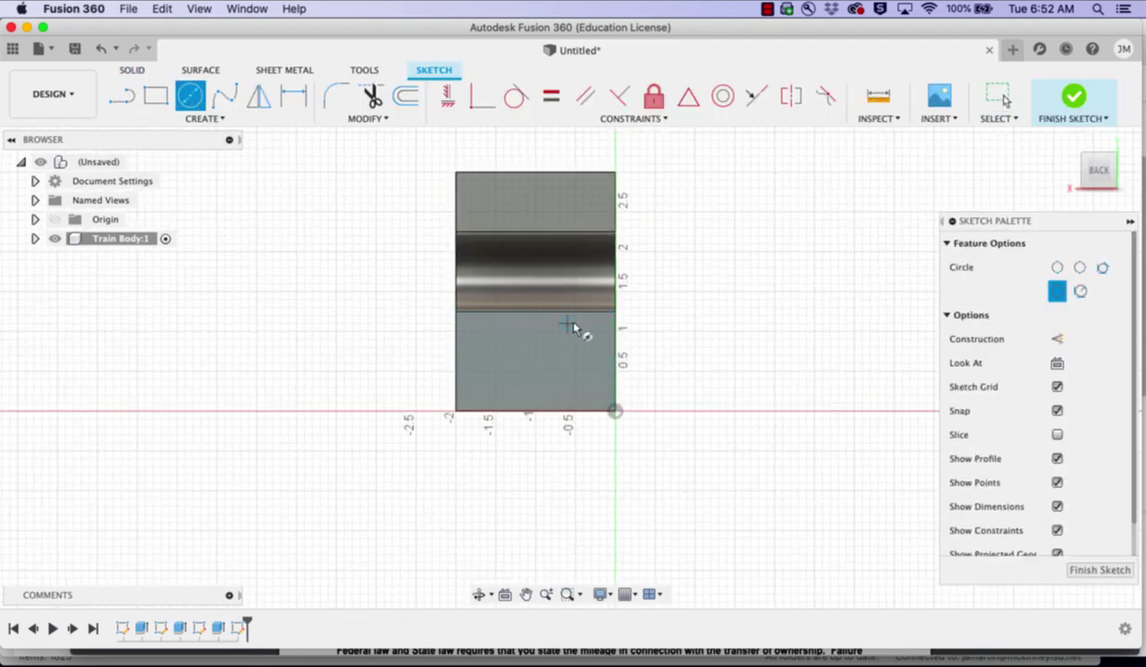
pyautogui.click(535, 364)
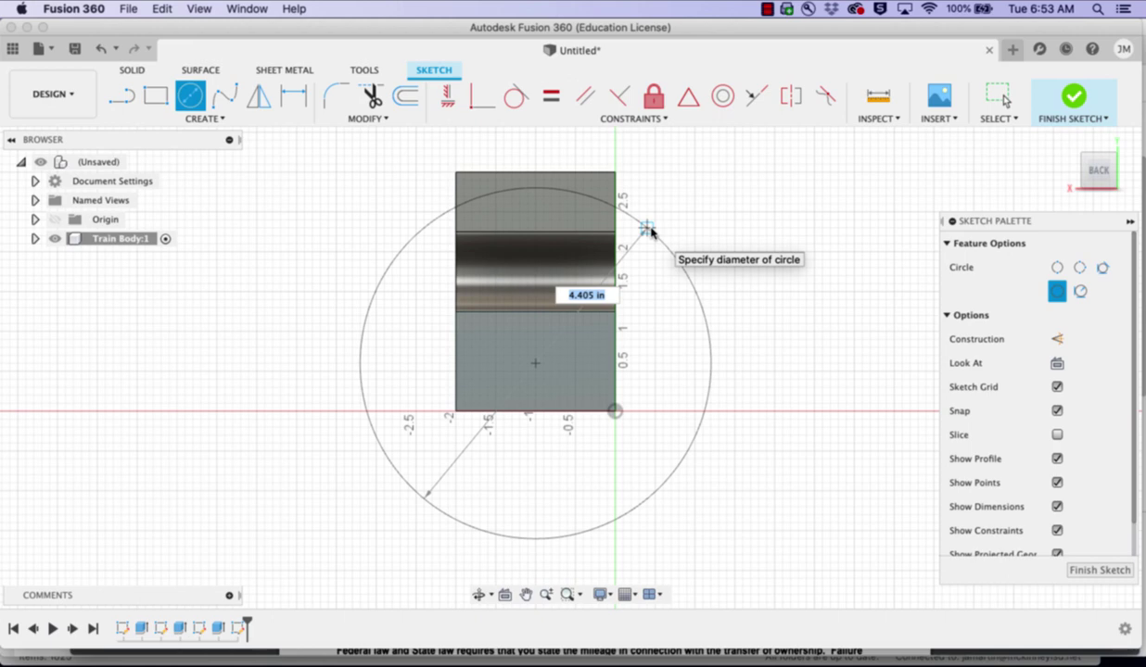
pyautogui.write('2.35')
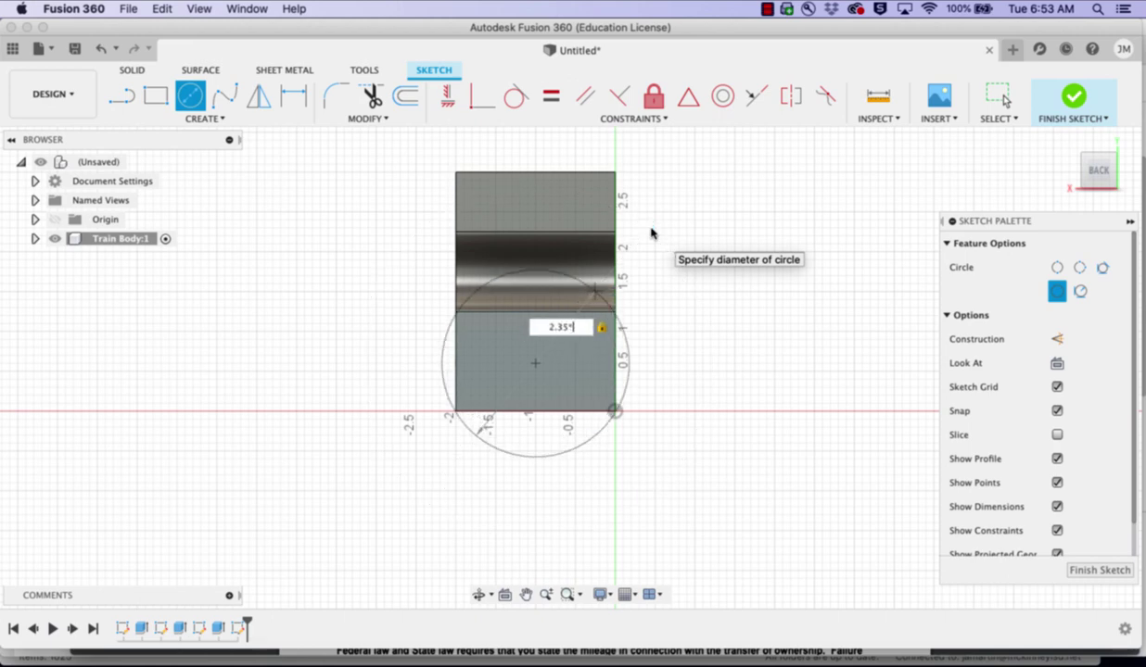
pyautogui.write('*2')
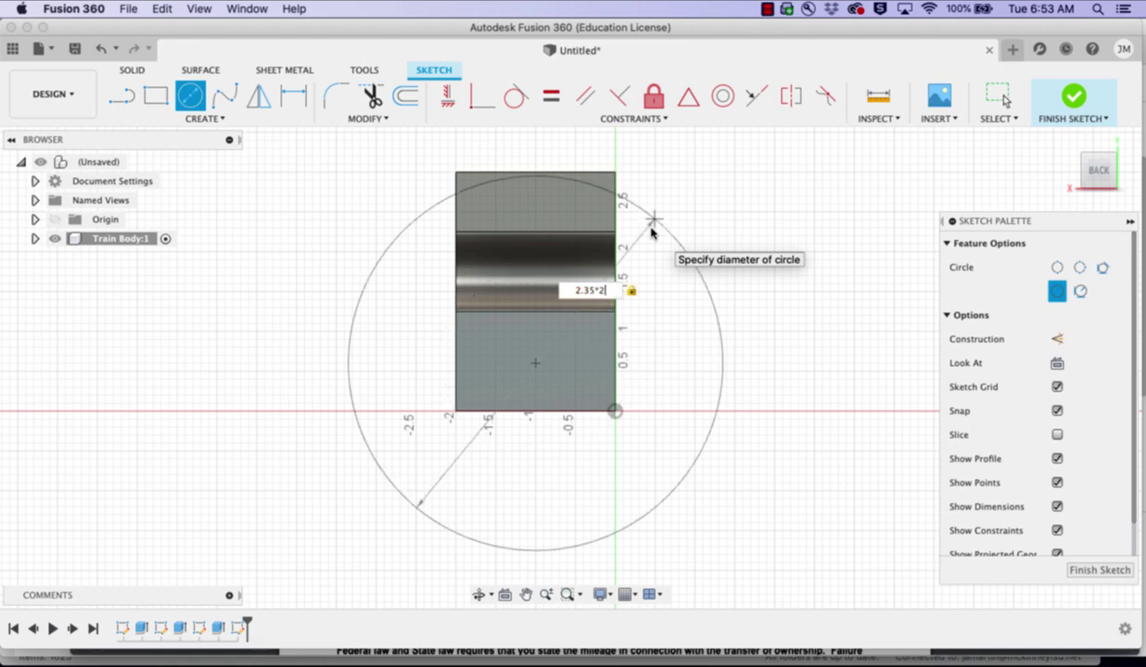
pyautogui.press('Return')
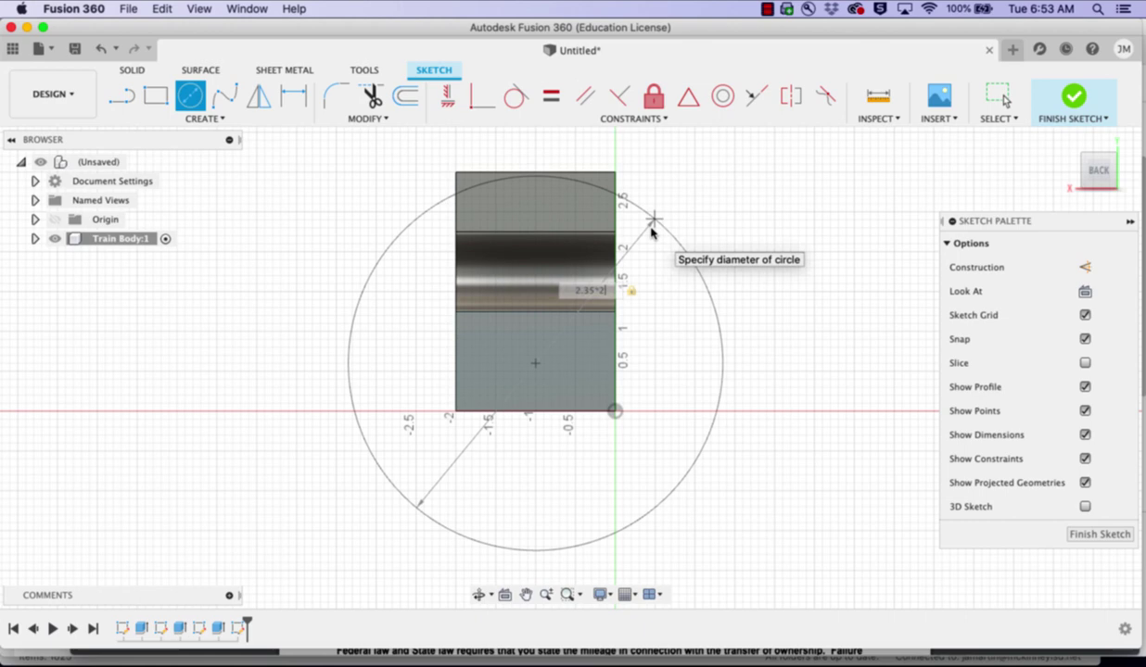
pyautogui.press('Escape')
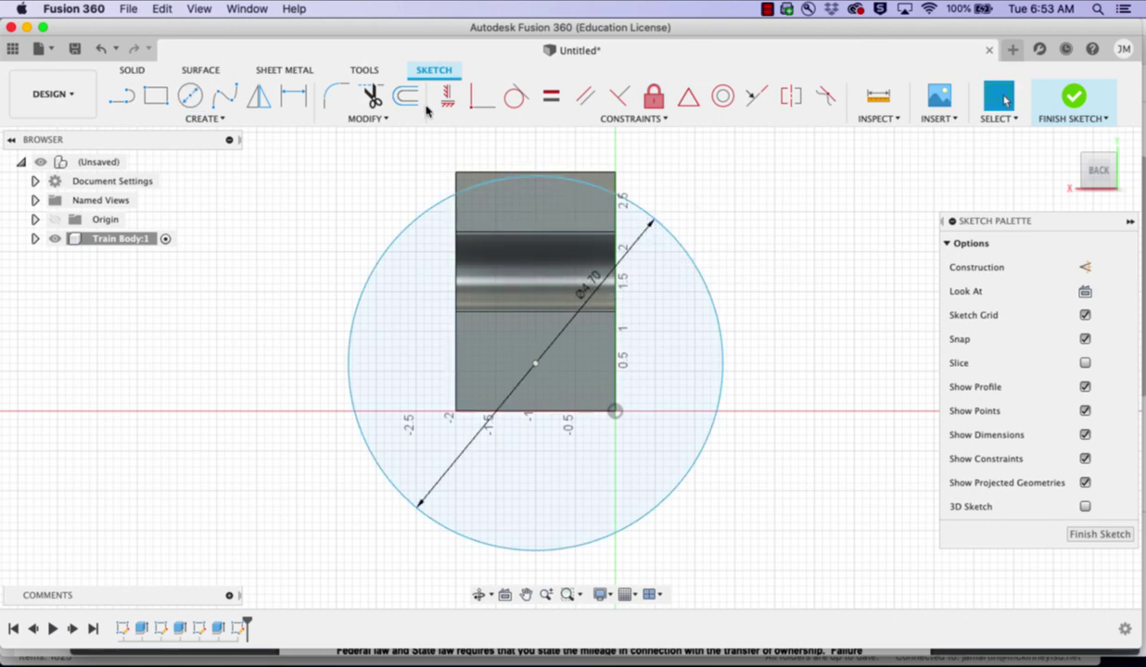
# - Dimension the circle's centre 1.00 in from the body's right edge
pyautogui.click(293, 95)
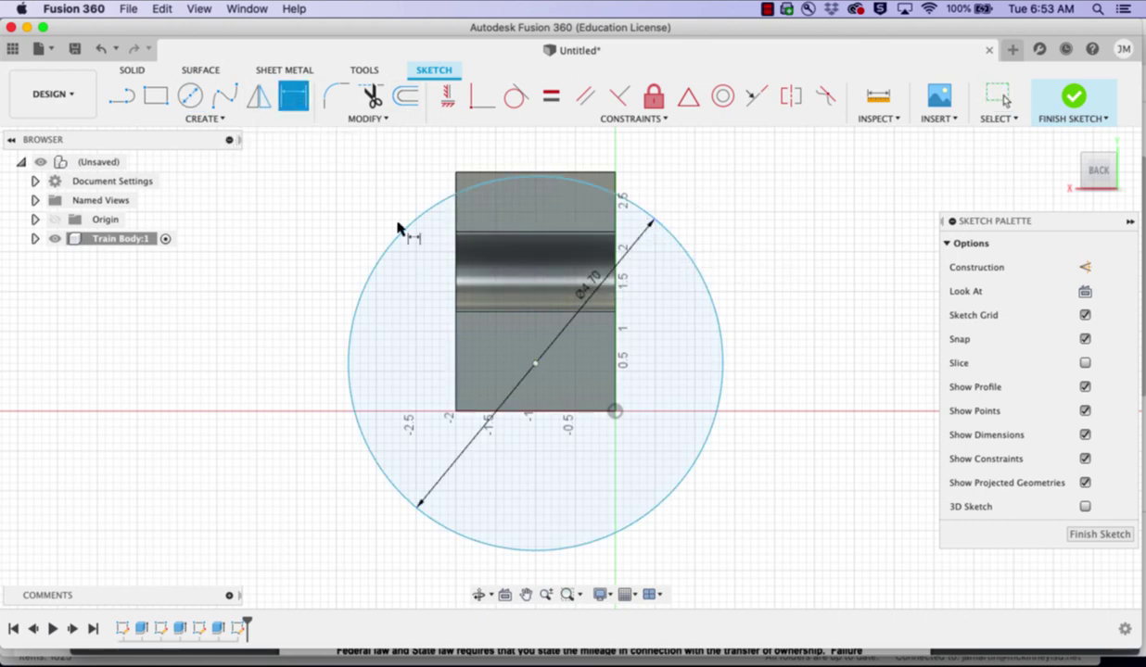
pyautogui.click(614, 373)
pyautogui.click(535, 363)
pyautogui.click(586, 473)
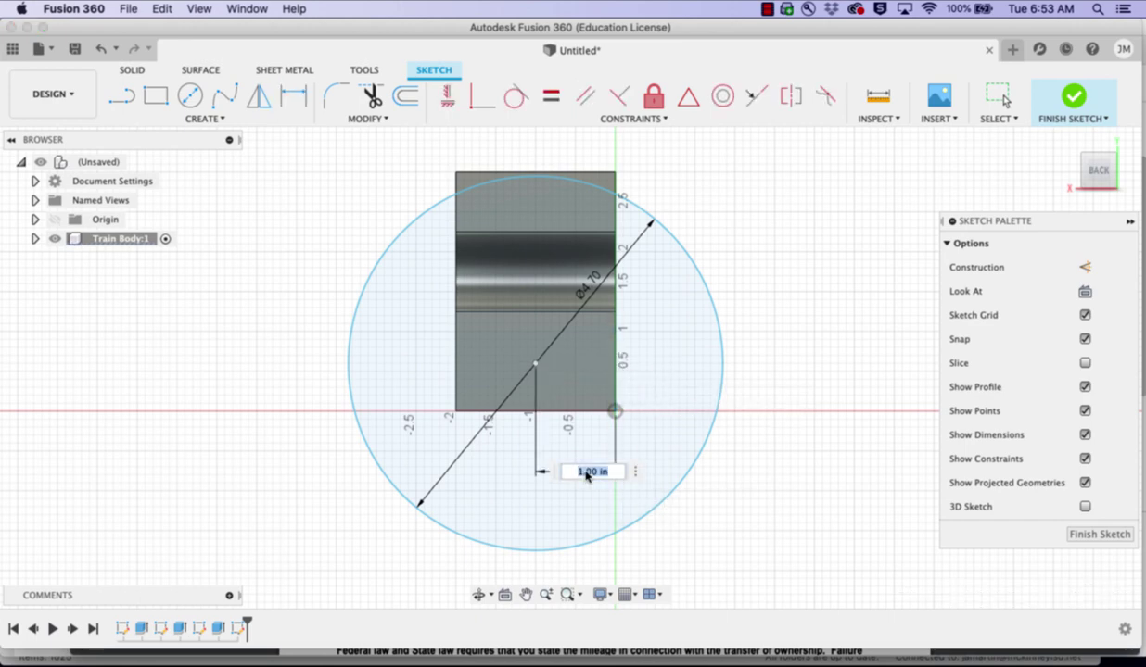
pyautogui.press('Return')
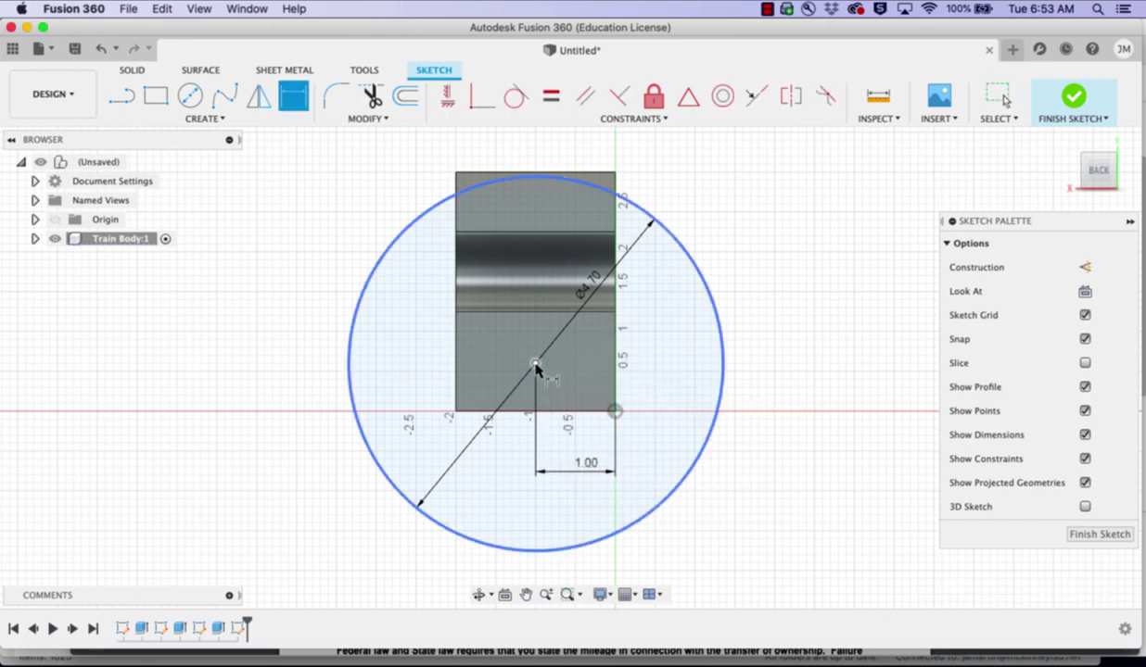
# - Set the circle's centre 0.375 in above the bottom edge and finish the sketch
pyautogui.click(534, 362)
pyautogui.click(565, 411)
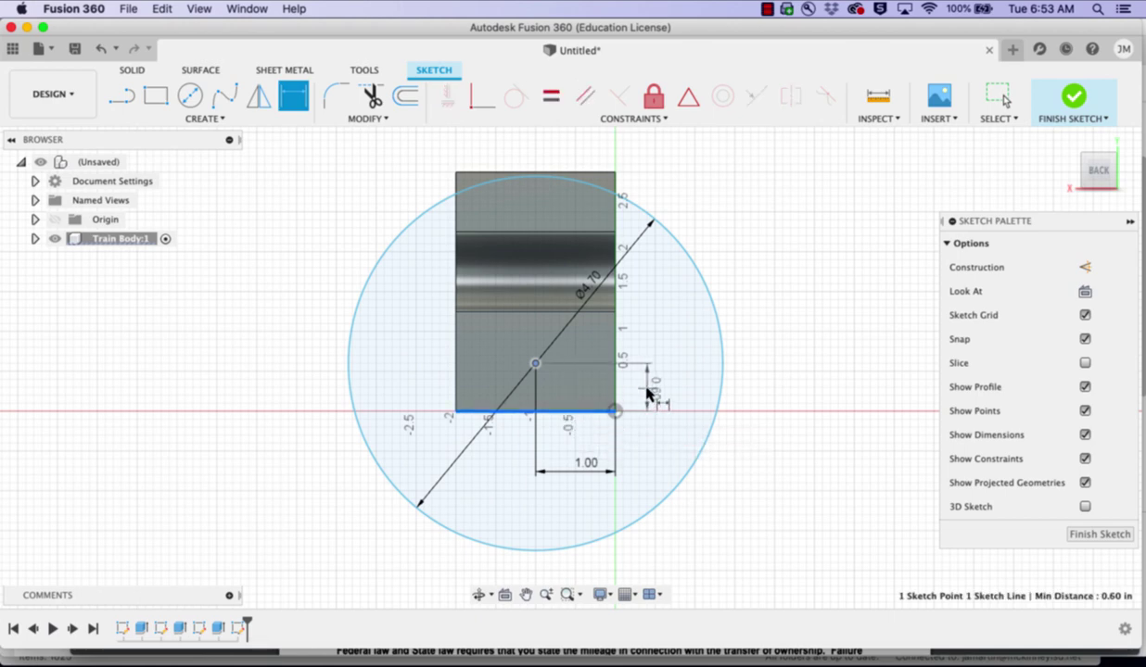
pyautogui.click(647, 393)
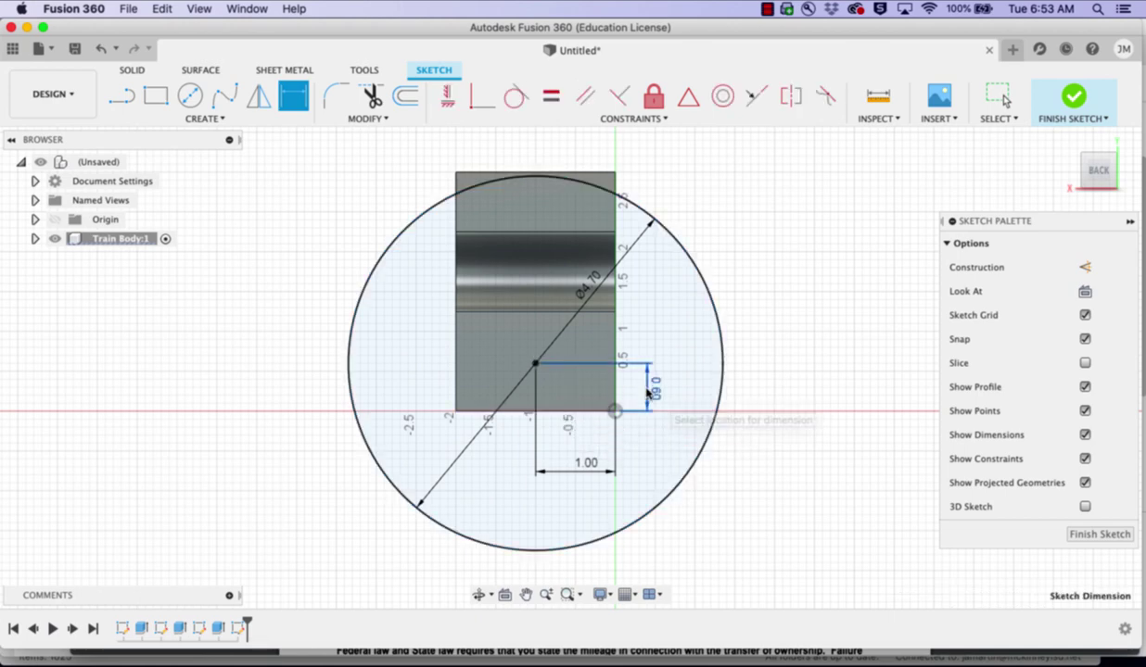
pyautogui.press('BackSpace')
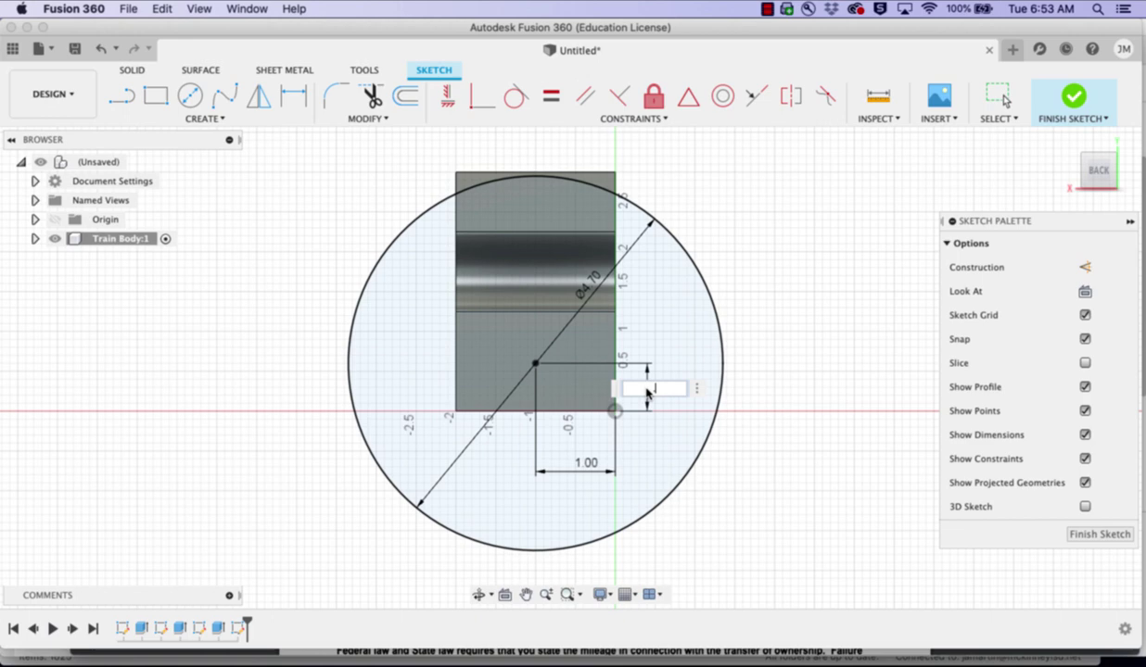
pyautogui.write('.375')
pyautogui.press('Return')
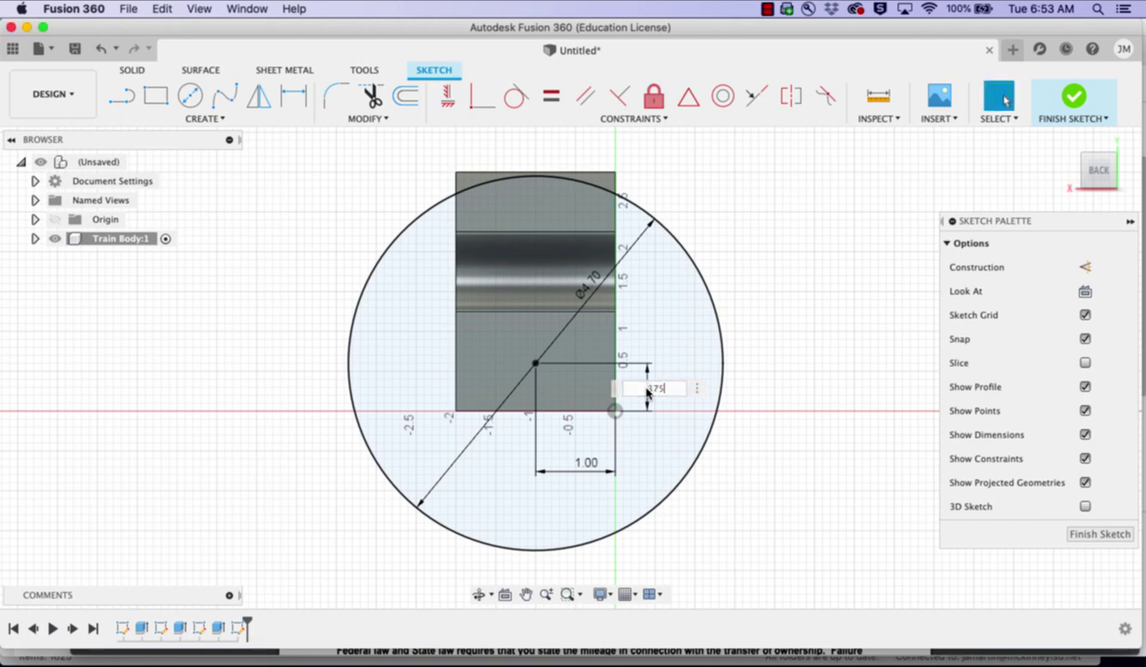
pyautogui.click(1072, 97)
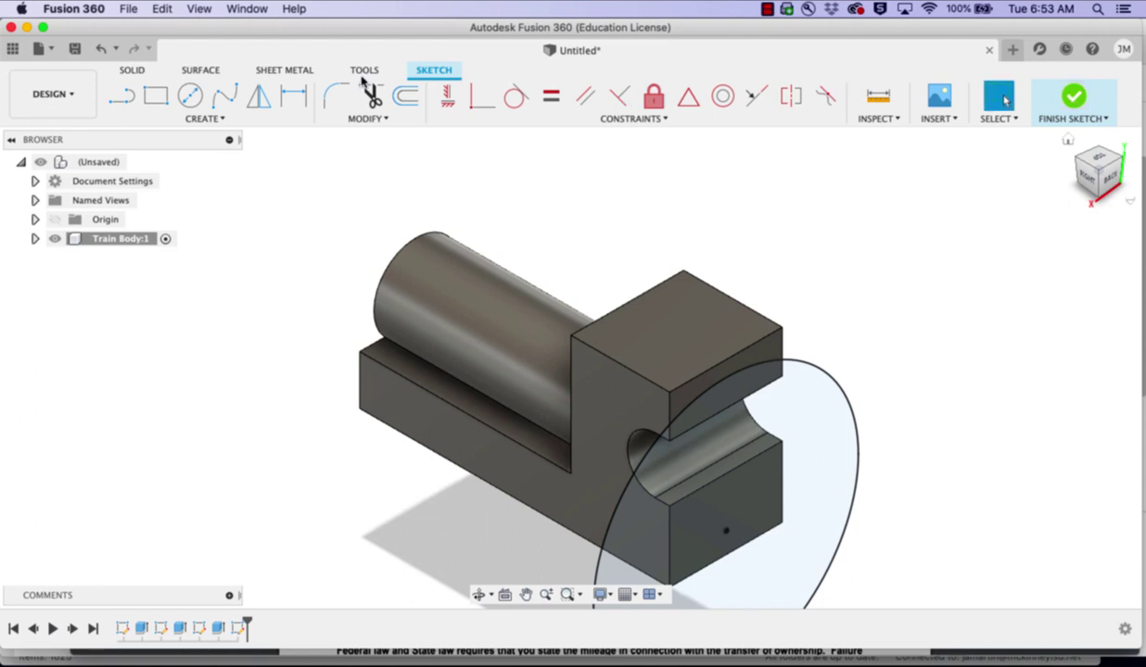
pyautogui.click(156, 97)
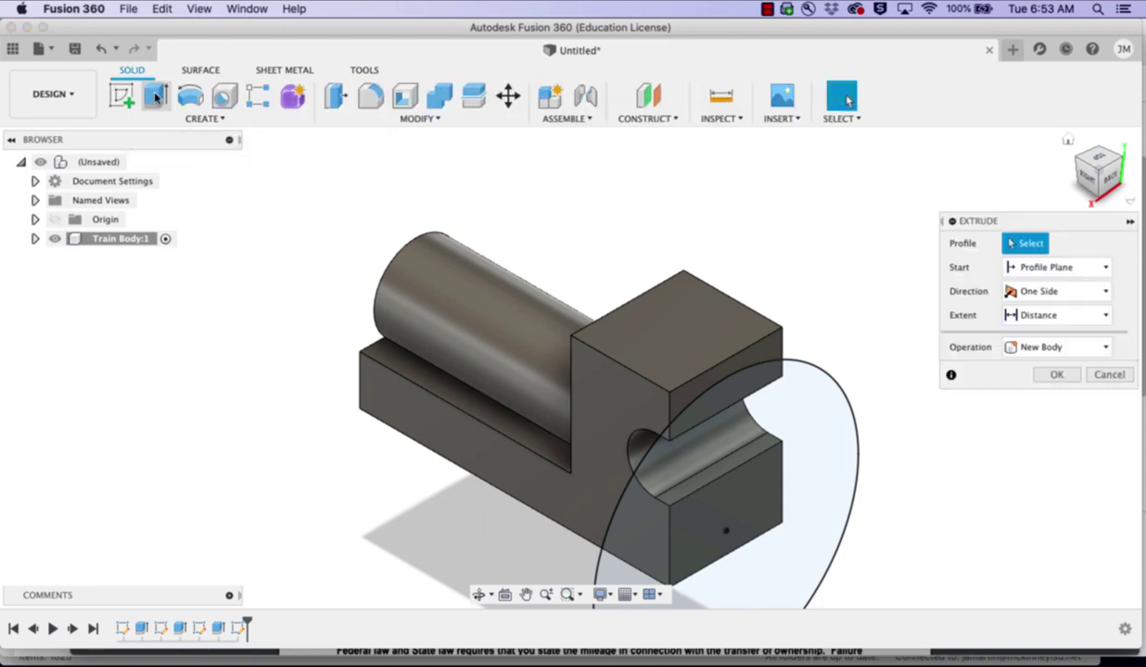
pyautogui.click(808, 391)
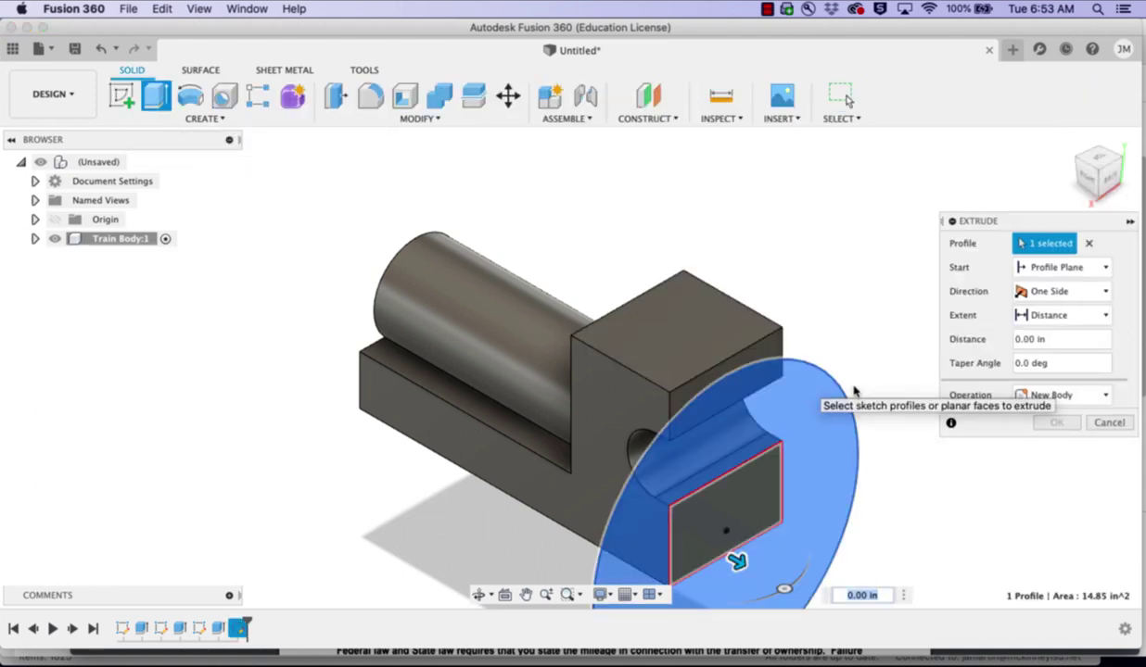
pyautogui.click(1105, 396)
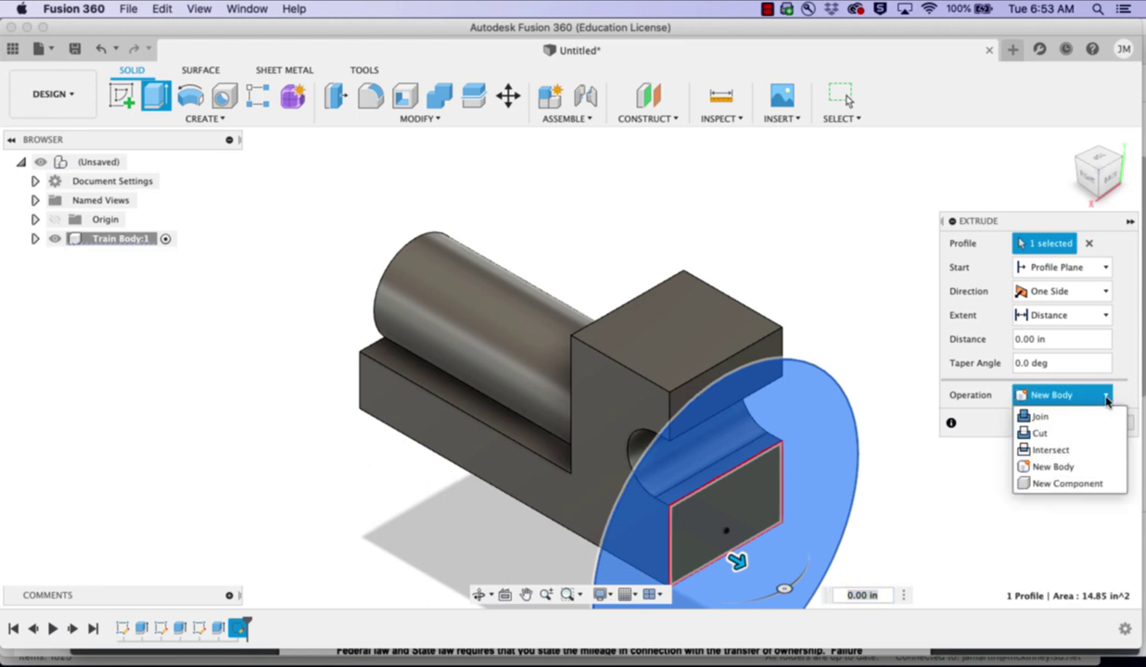
pyautogui.click(1052, 451)
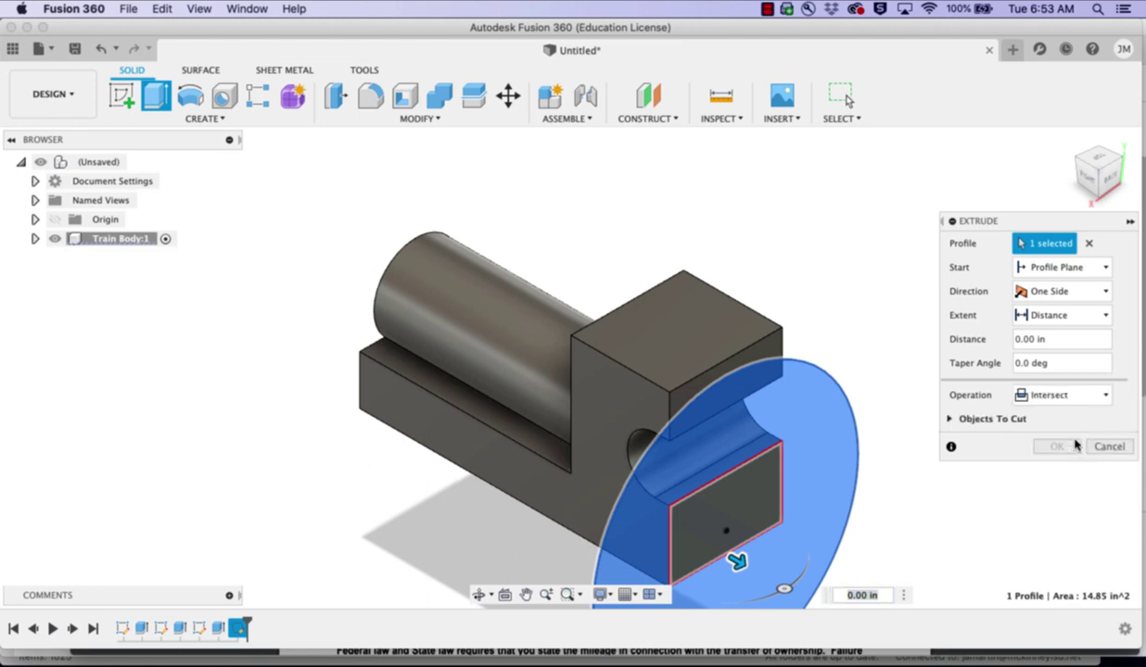
pyautogui.click(1104, 317)
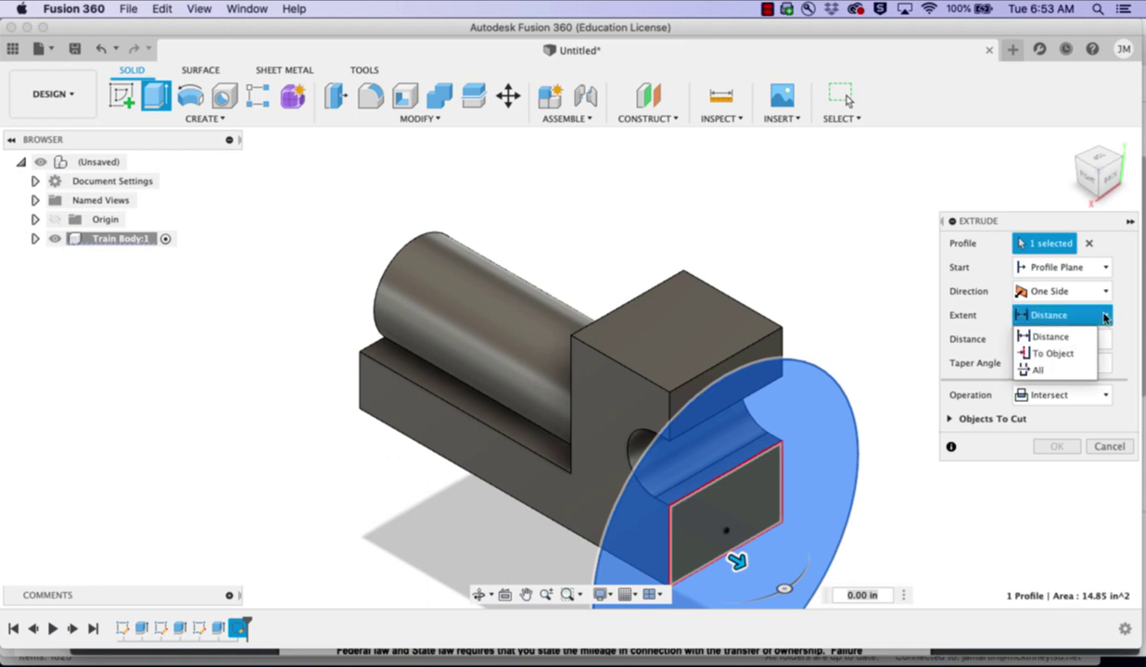
pyautogui.click(1063, 370)
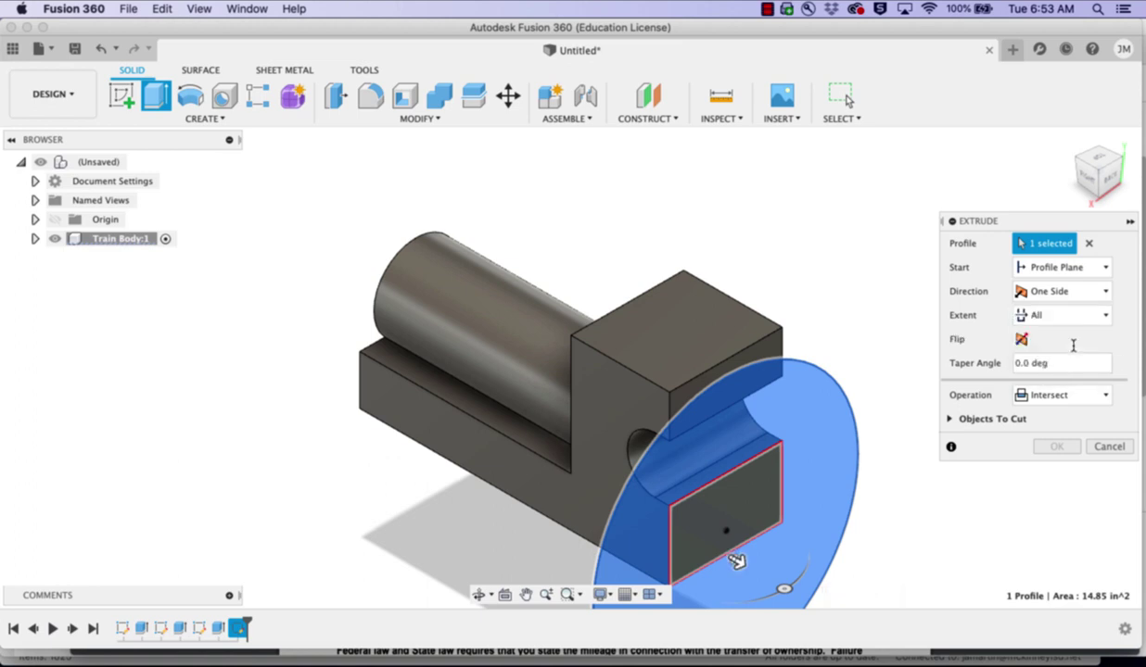
pyautogui.click(1106, 292)
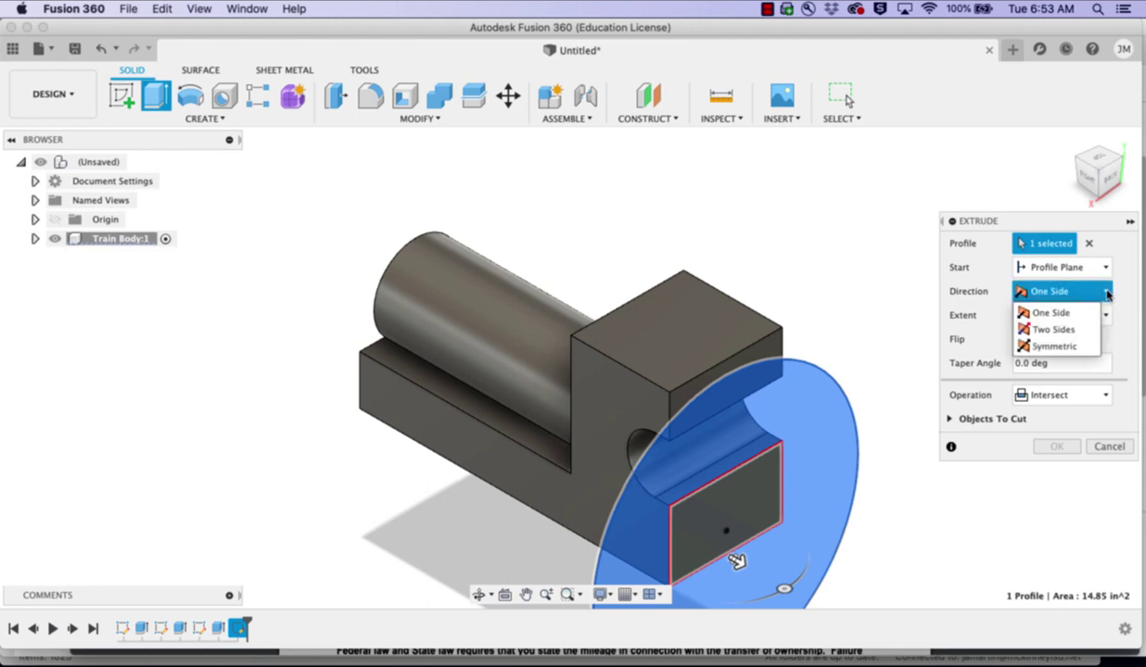
pyautogui.click(1057, 313)
pyautogui.scroll(-5, 775, 344)
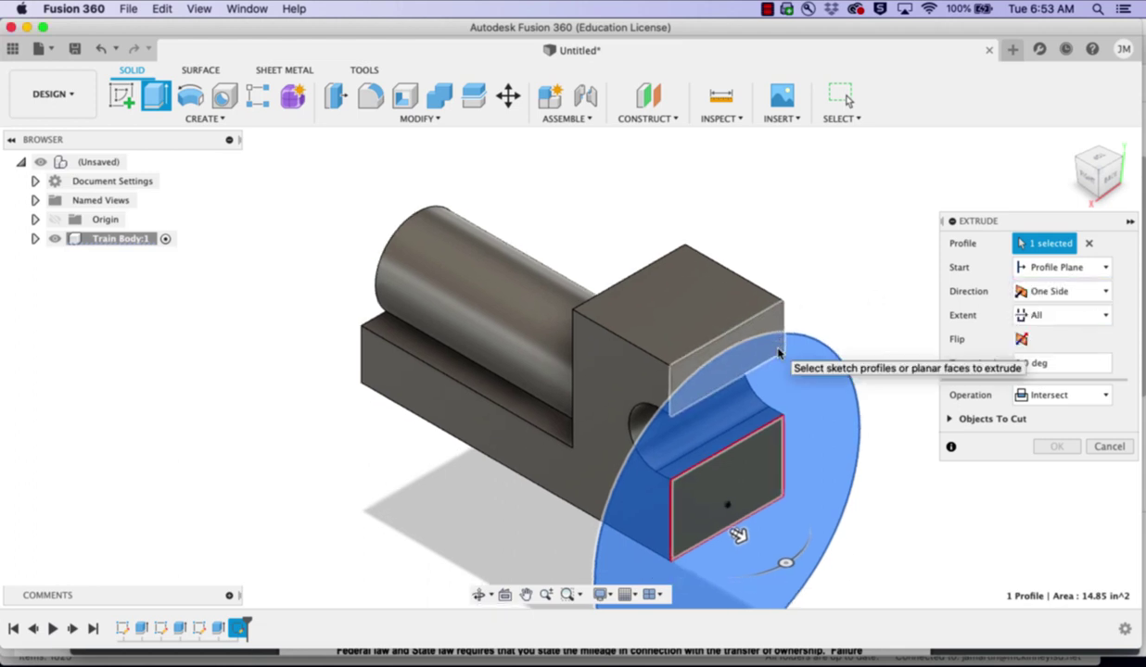
pyautogui.click(1105, 316)
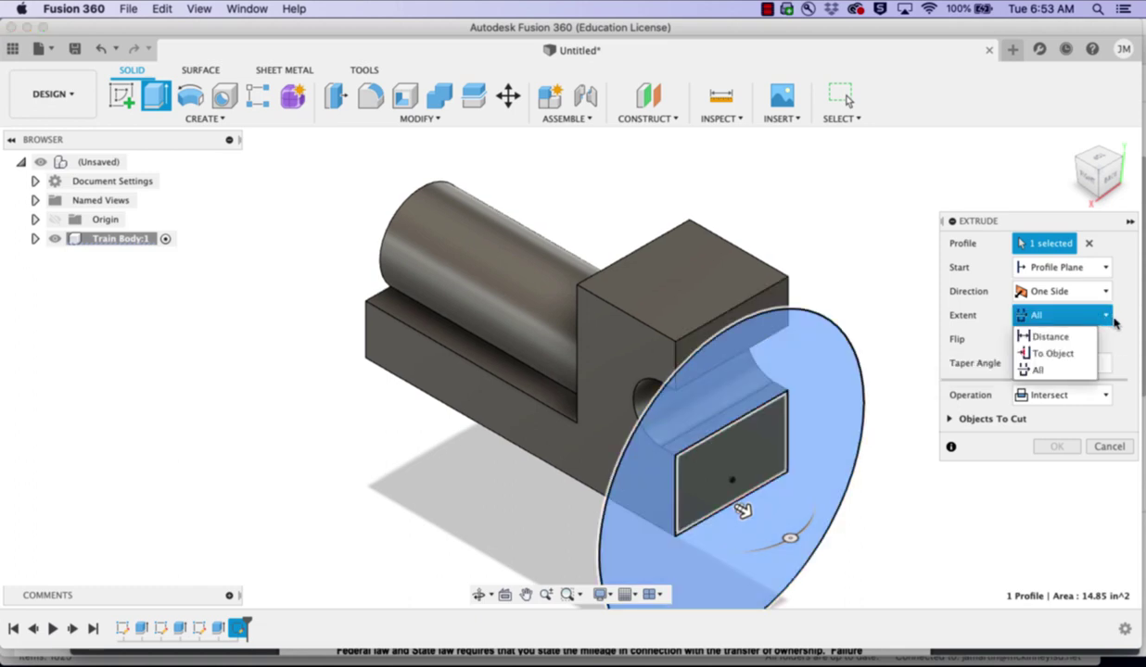
pyautogui.click(1056, 354)
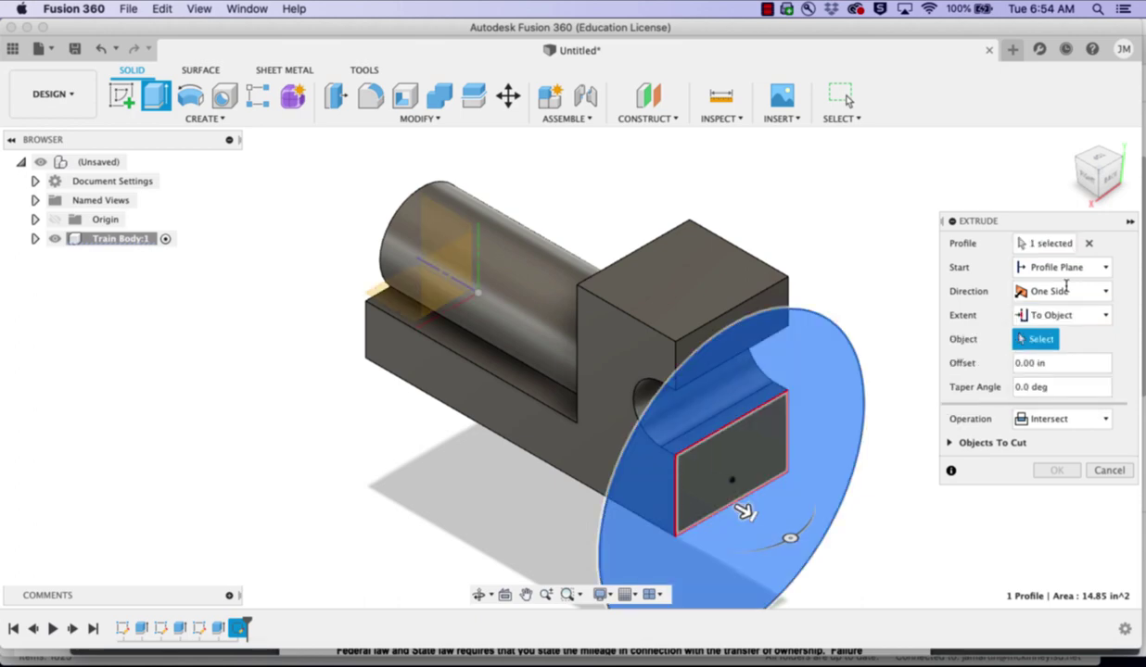
pyautogui.click(1078, 164)
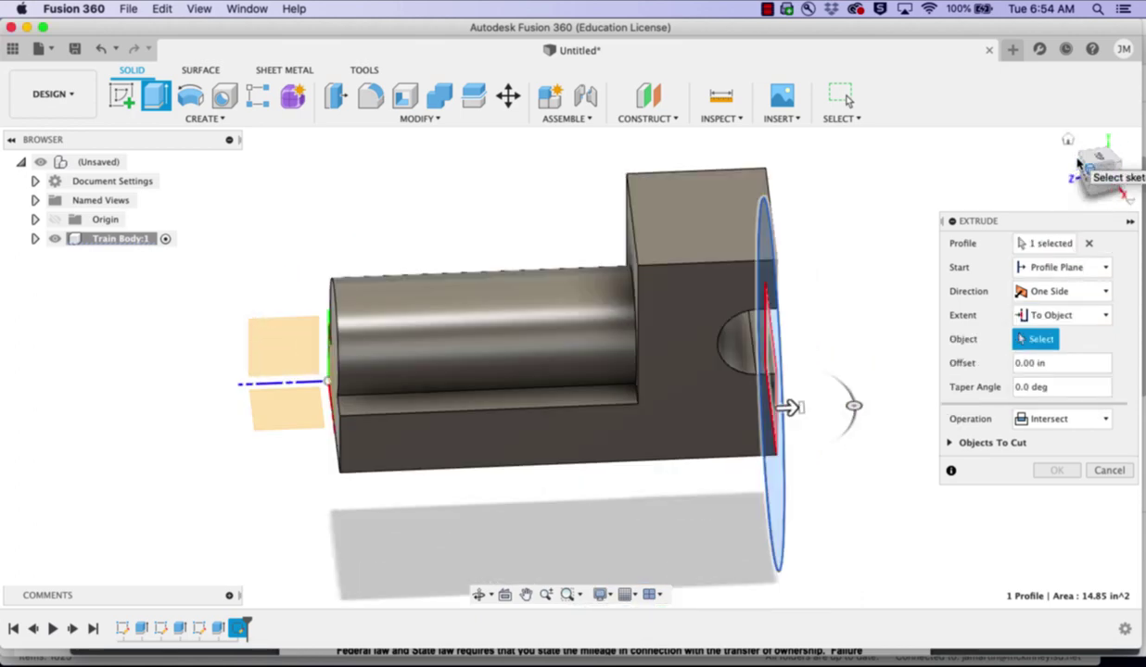
pyautogui.click(1078, 163)
pyautogui.click(390, 426)
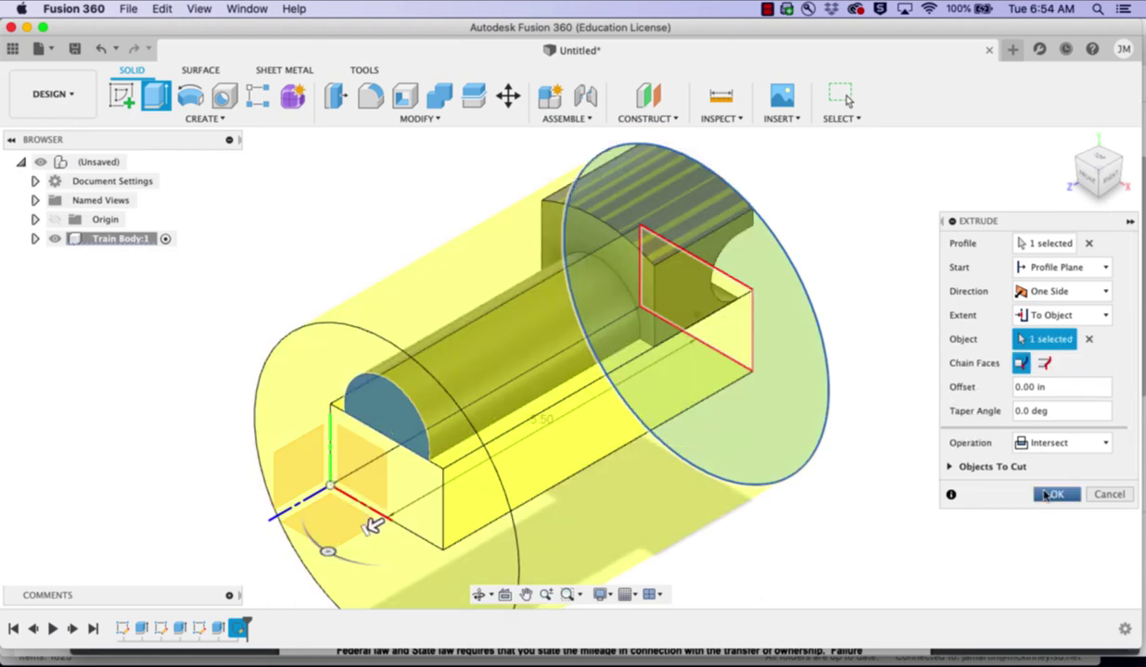
pyautogui.click(1055, 495)
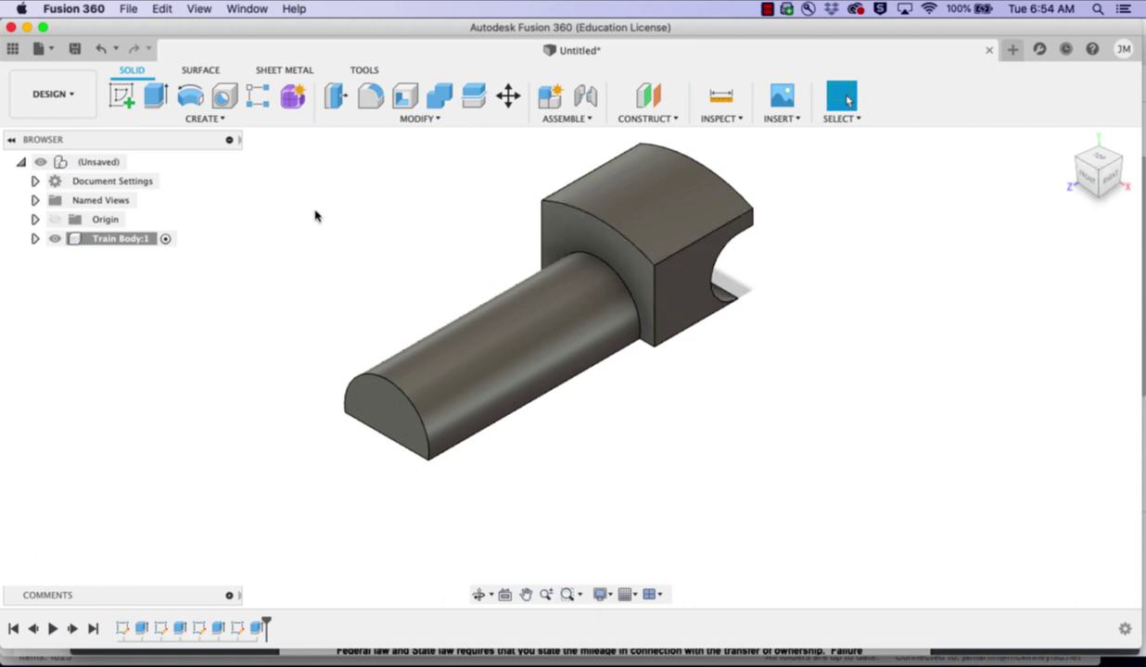
# - Undo the previous intersect extrude and start a new extrude of both profiles
pyautogui.click(97, 48)
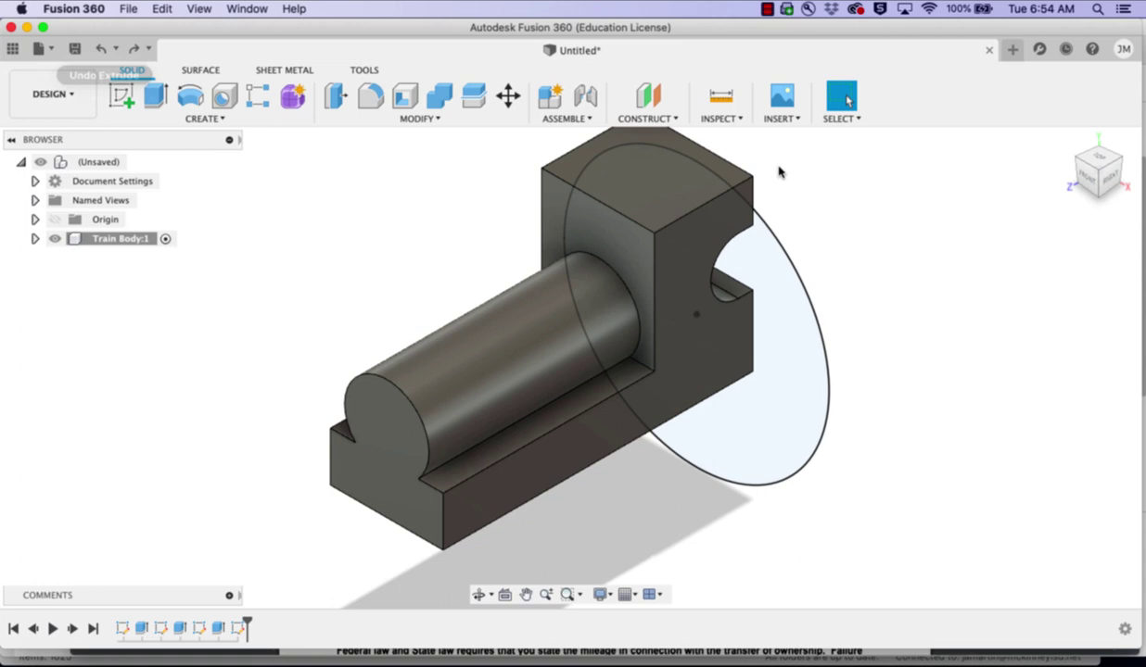
pyautogui.keyDown('shift'); pyautogui.moveTo(779, 172); pyautogui.dragTo(830, 178, button='middle'); pyautogui.keyUp('shift')
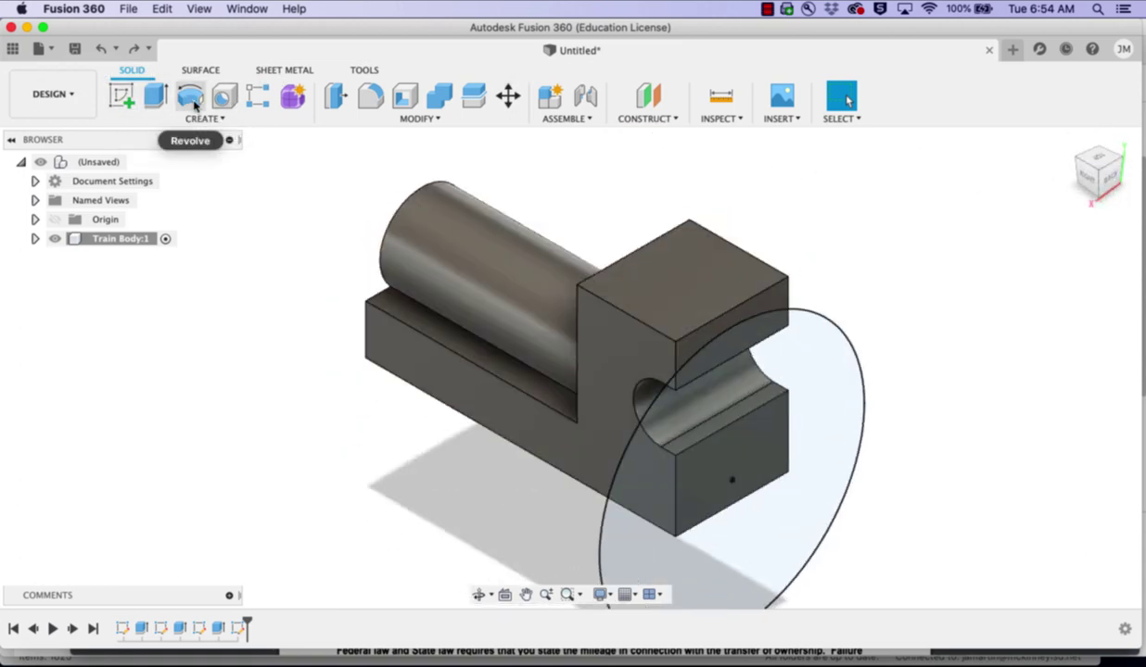
pyautogui.click(155, 95)
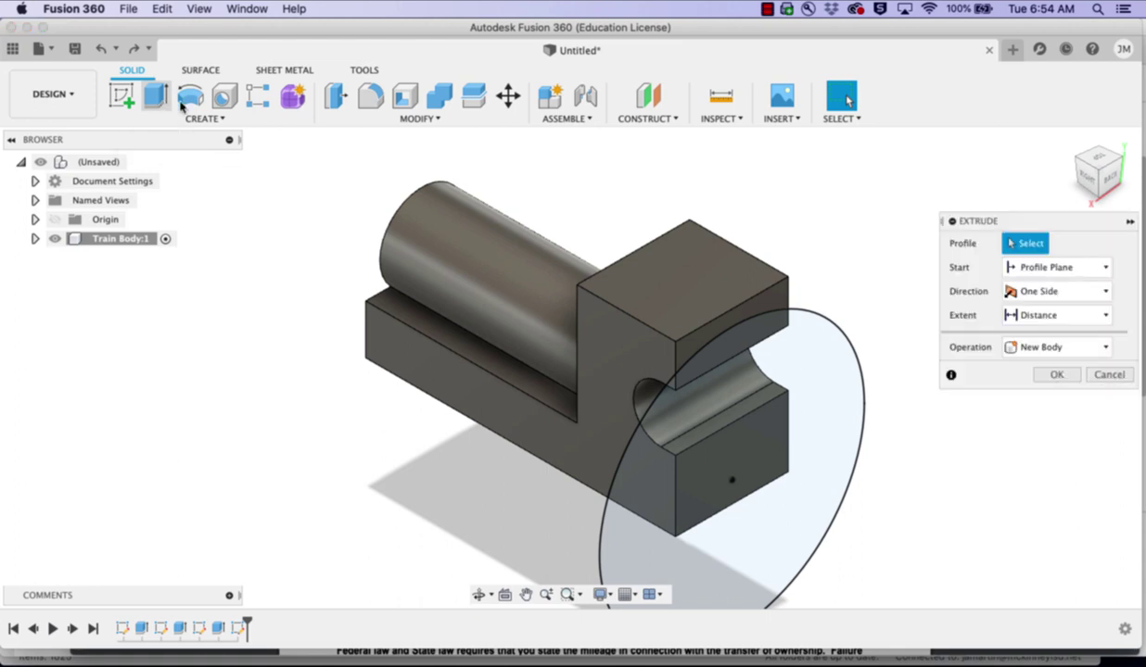
pyautogui.click(840, 372)
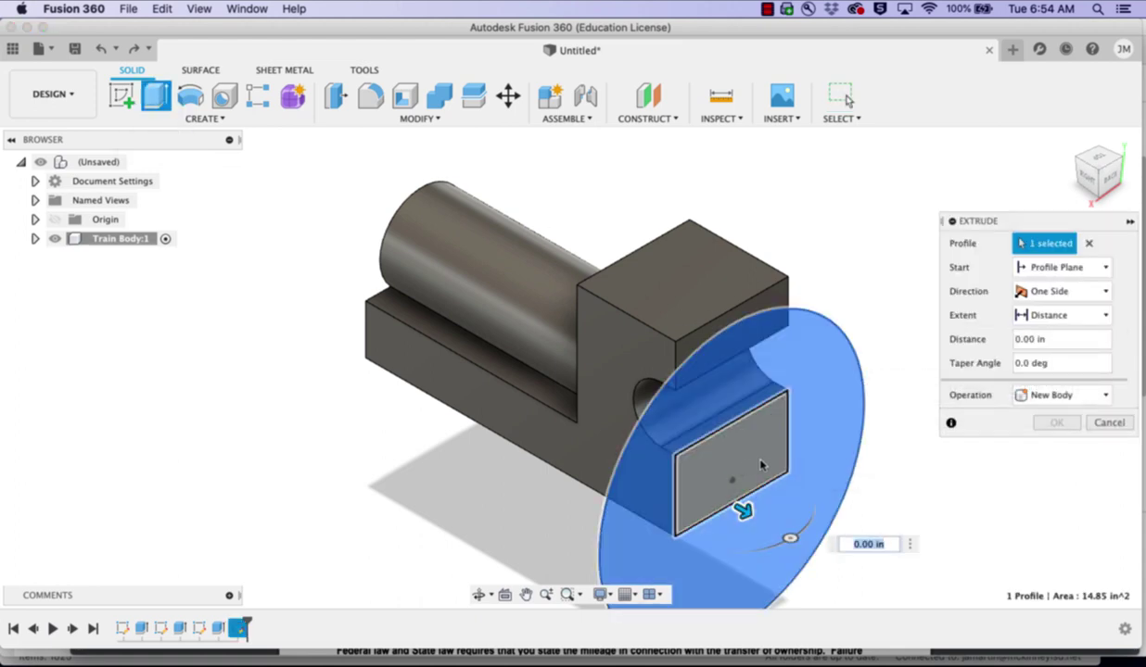
pyautogui.click(754, 435)
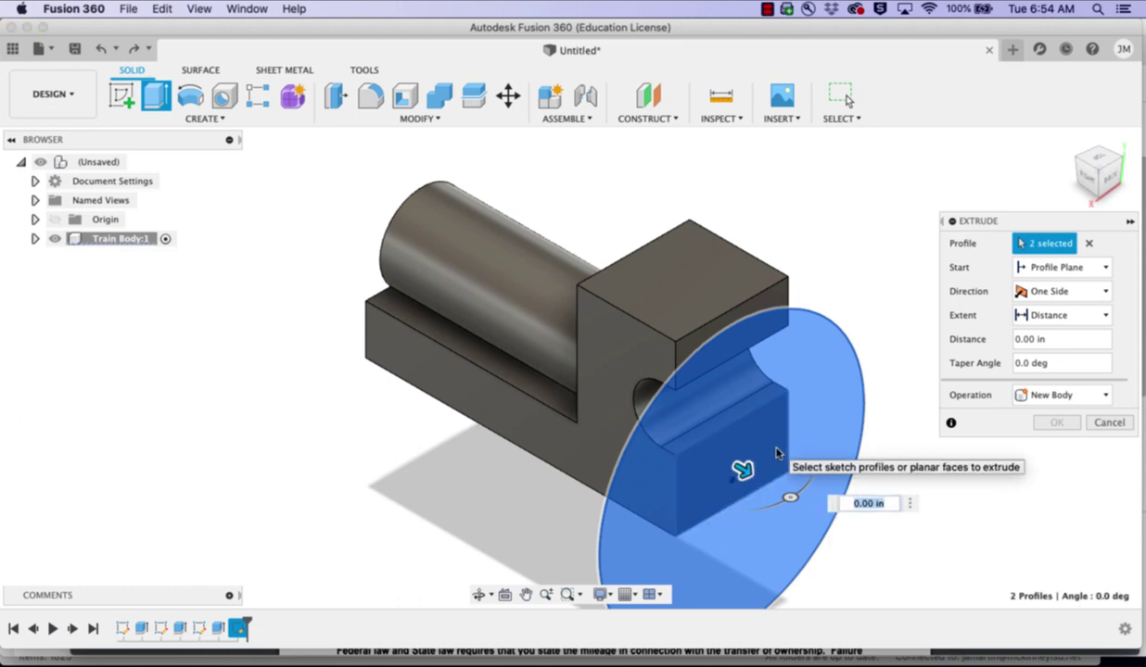
# - Set the extrude to Intersect, extent To Object at the front face, and commit
pyautogui.click(1106, 396)
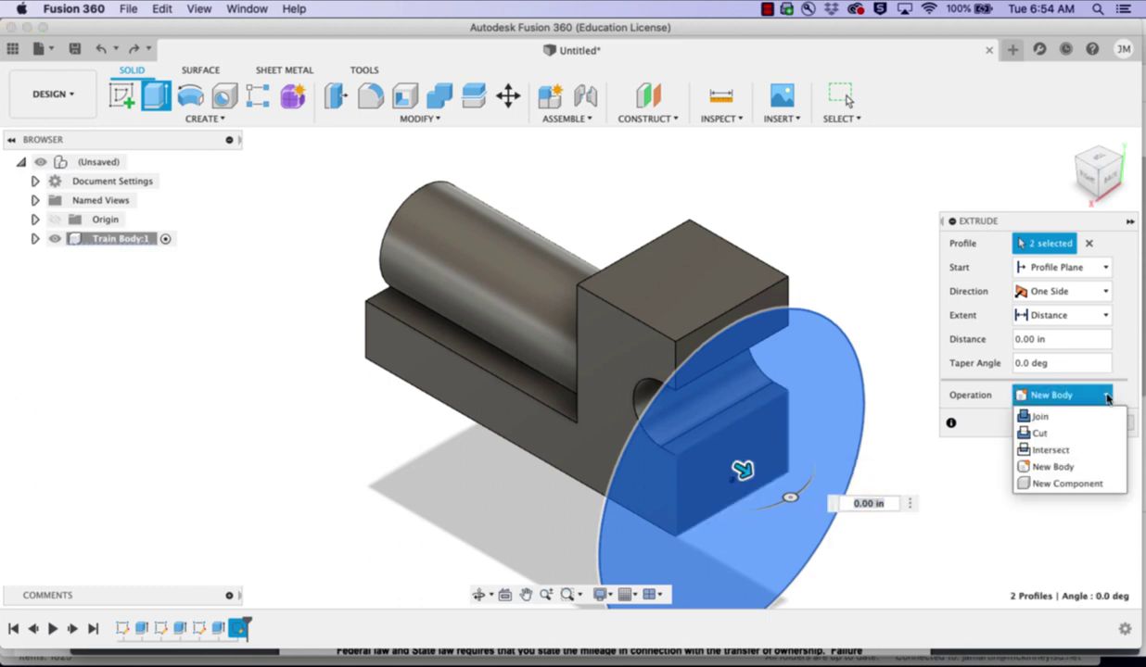
pyautogui.click(1078, 451)
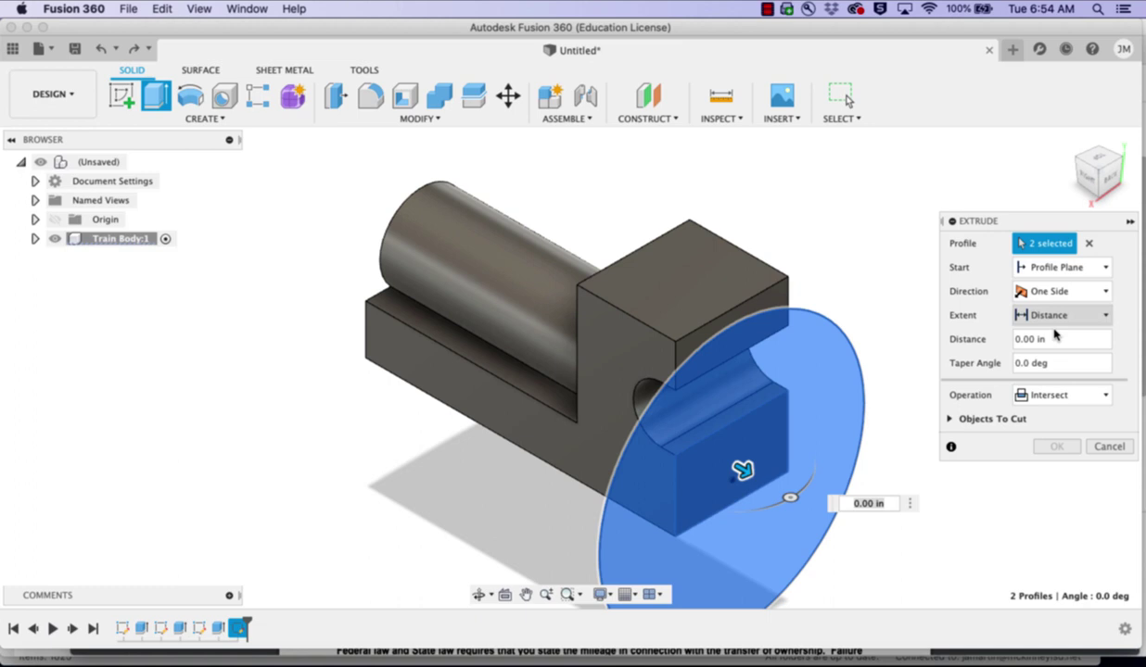
pyautogui.click(1100, 317)
pyautogui.click(1055, 353)
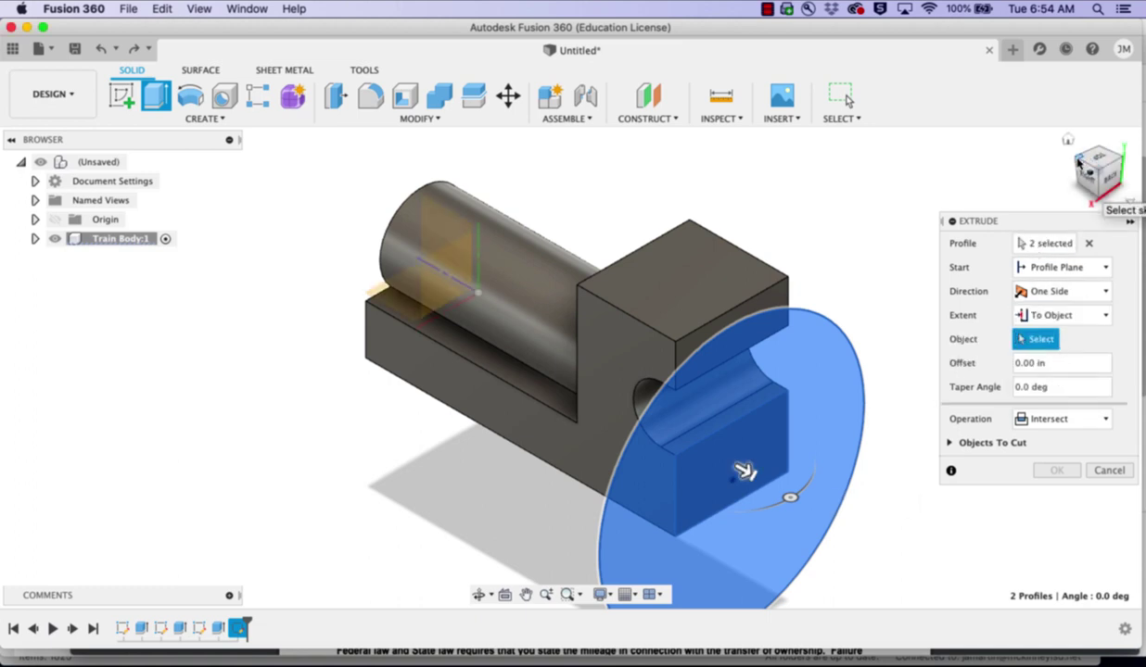
pyautogui.moveTo(1080, 163); pyautogui.dragTo(403, 459)
pyautogui.click(389, 457)
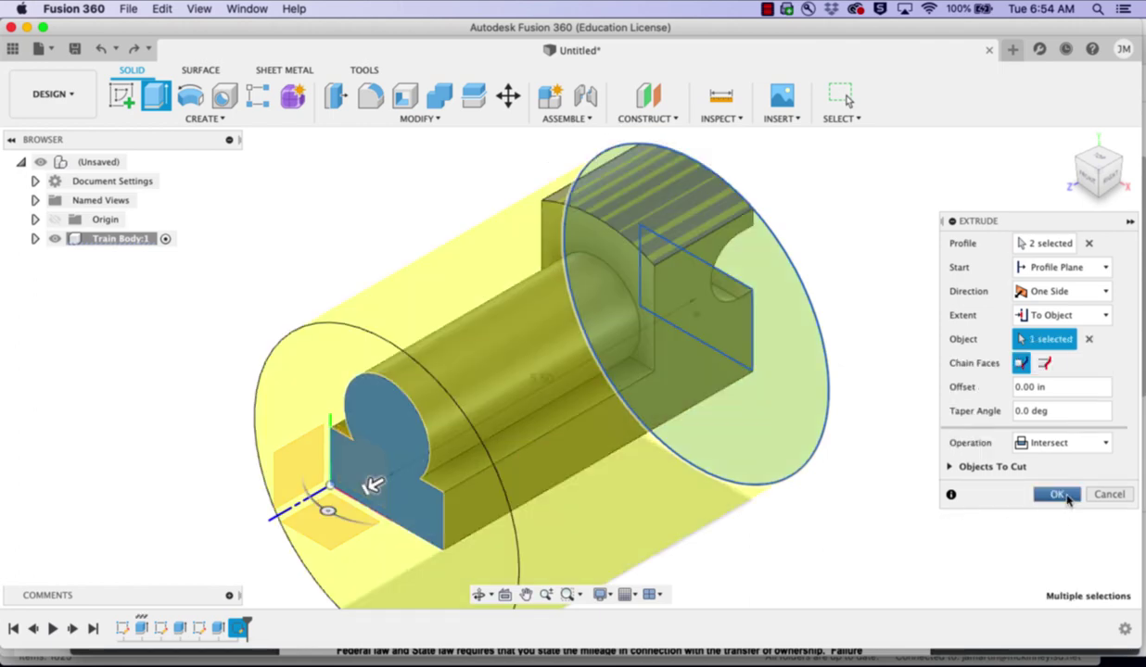
pyautogui.click(1056, 495)
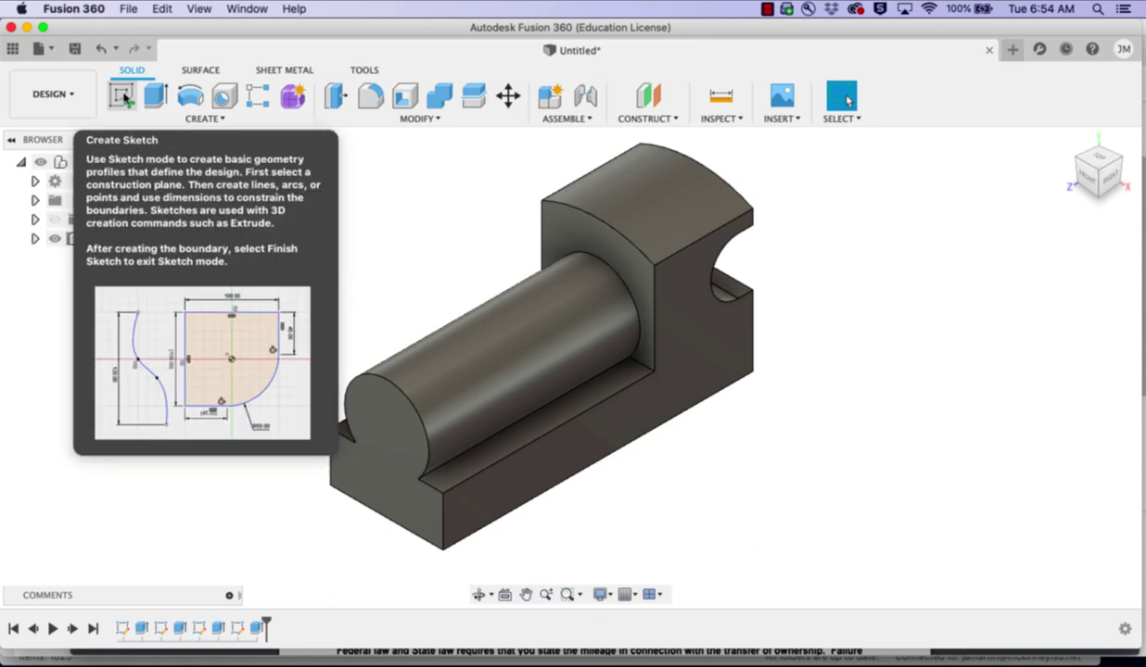
# - Sketch a 0.25 diameter circle near the lower left corner of the side face
pyautogui.click(127, 97)
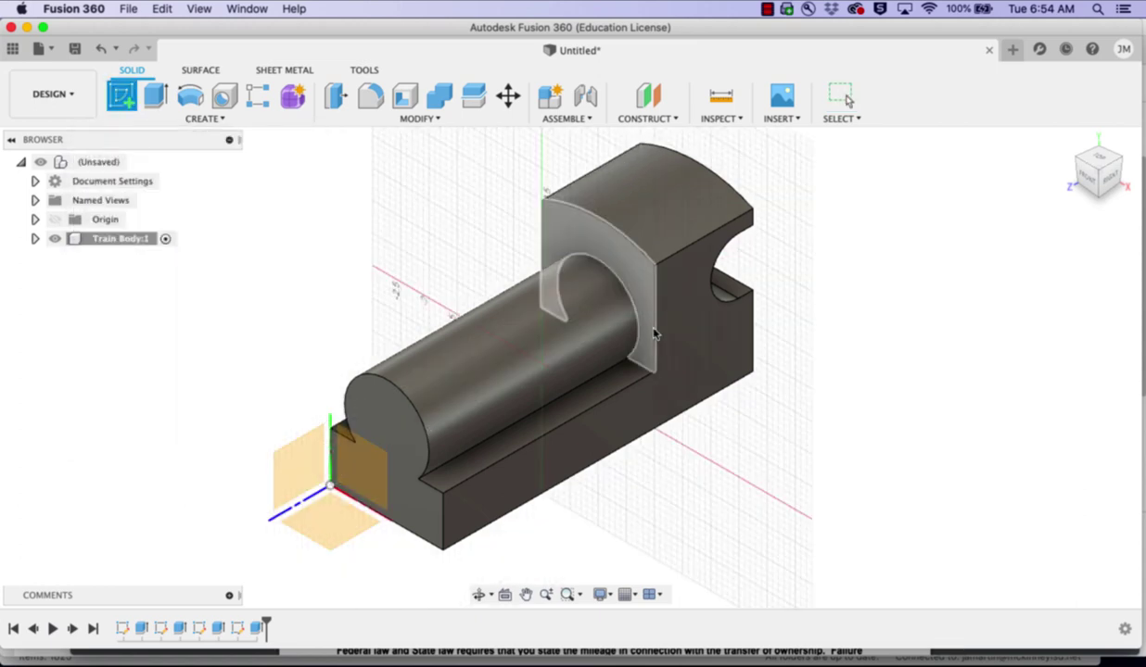
pyautogui.click(704, 365)
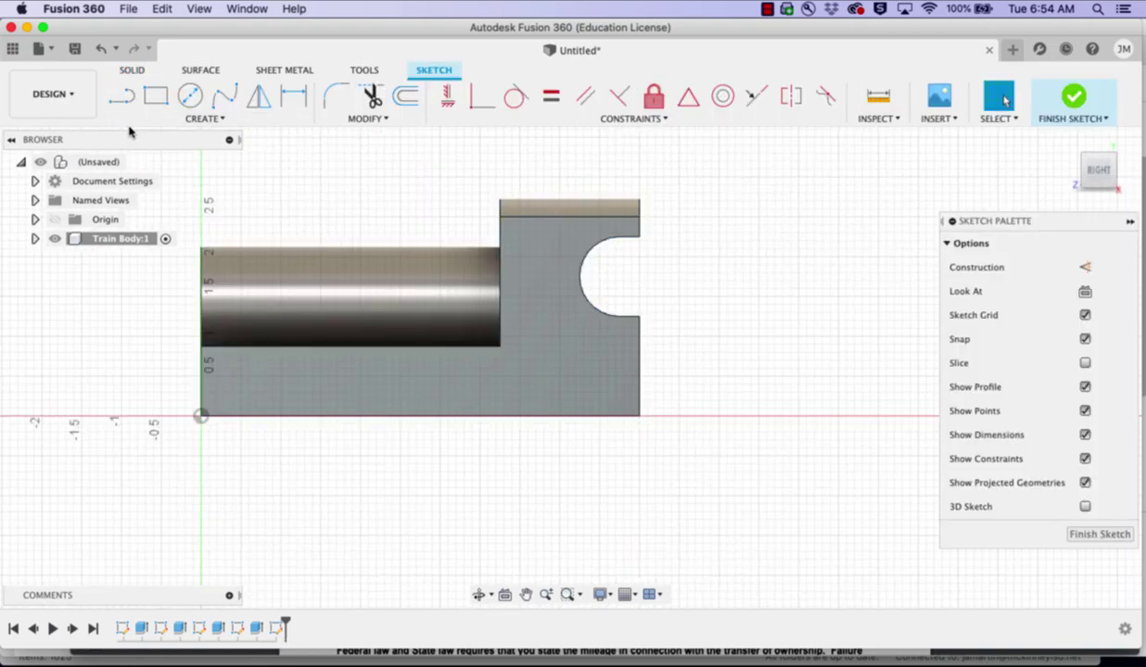
pyautogui.click(190, 96)
pyautogui.click(264, 391)
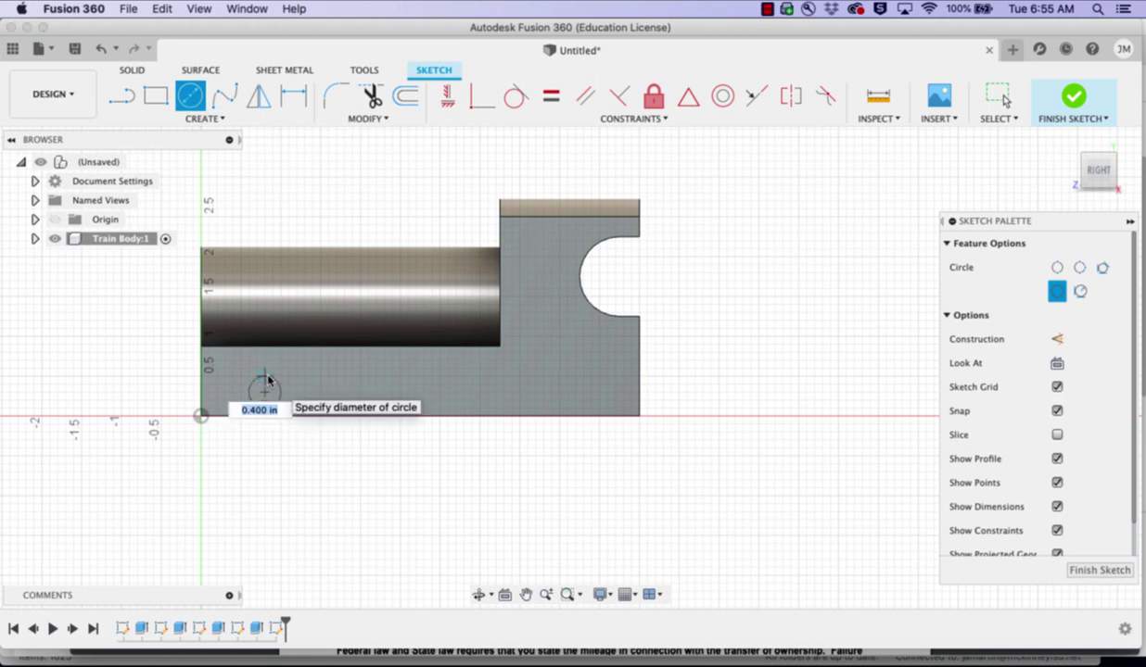
pyautogui.press('BackSpace')
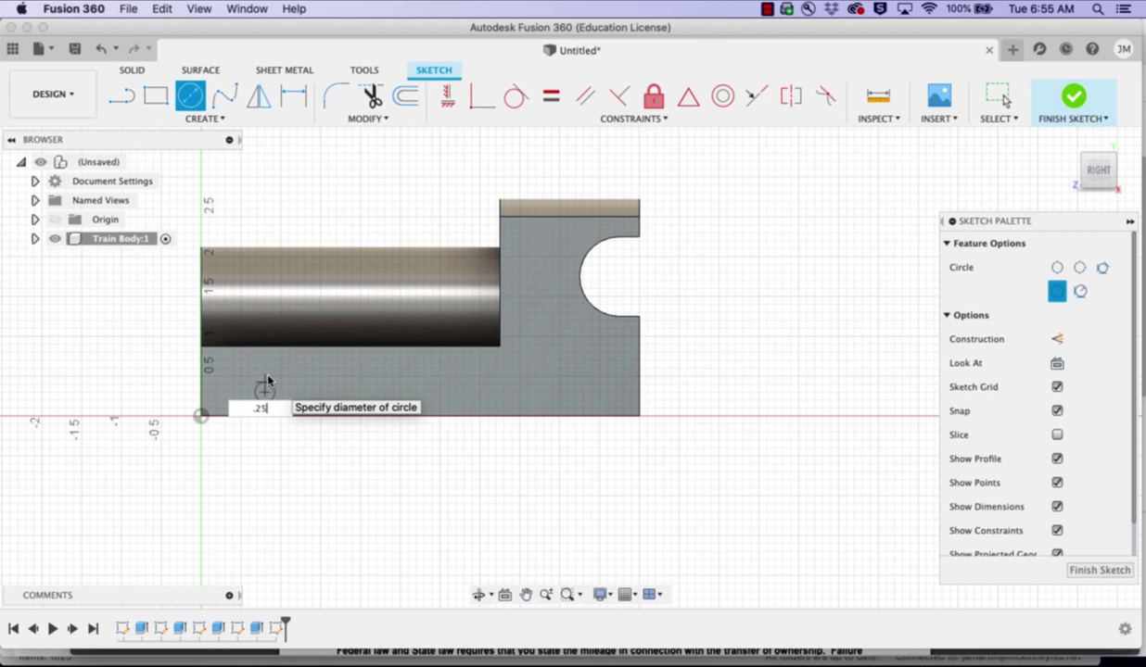
pyautogui.press('Return')
pyautogui.press('Escape')
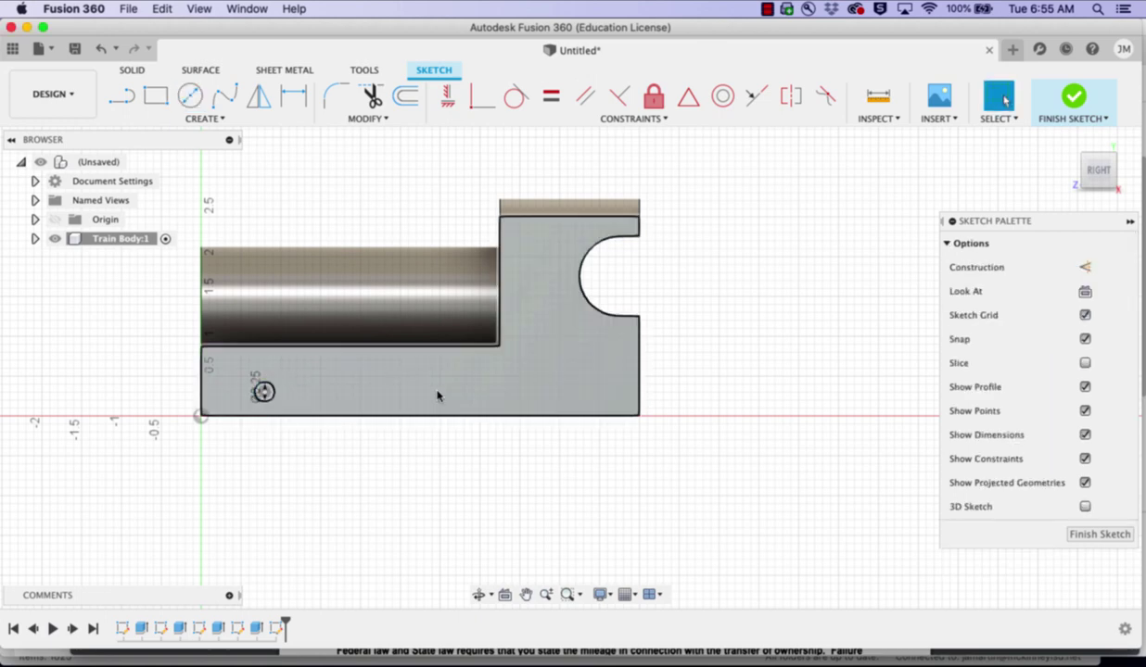
# - Add a second 0.25 diameter circle below the cab
pyautogui.click(188, 96)
pyautogui.click(559, 385)
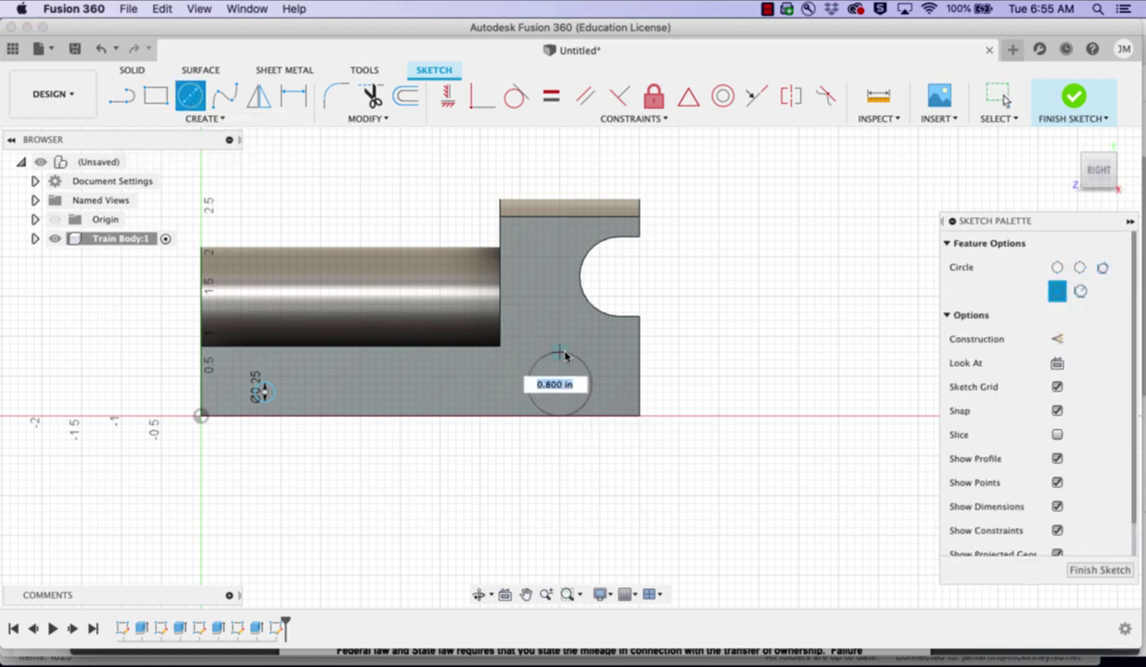
pyautogui.write('.25')
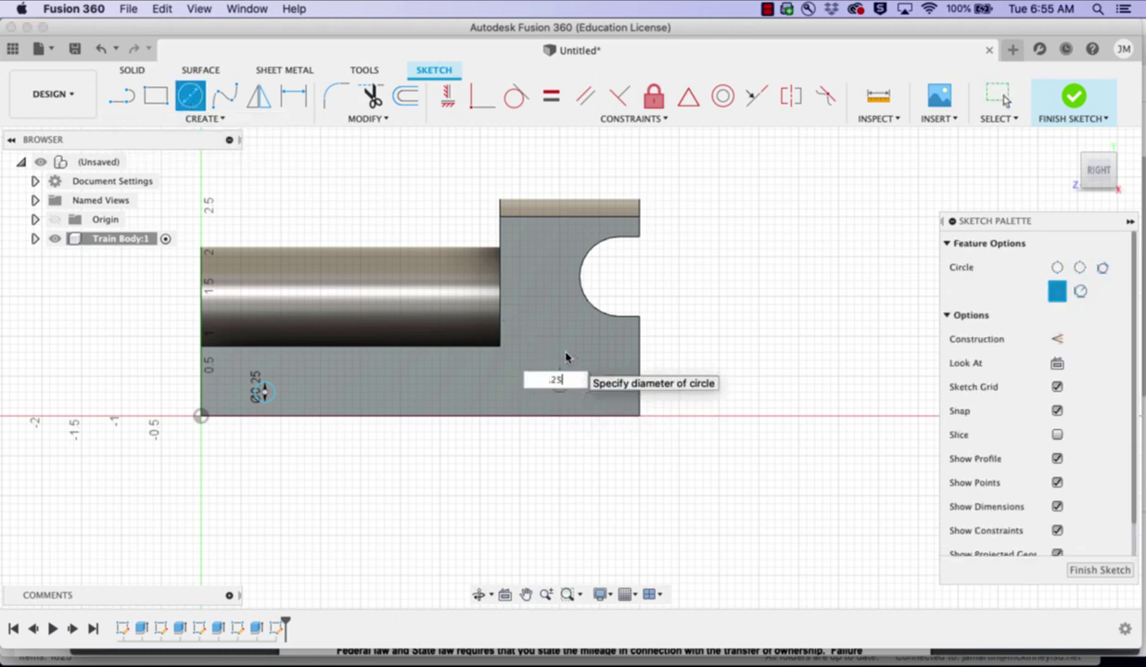
pyautogui.press('Return')
pyautogui.press('Escape')
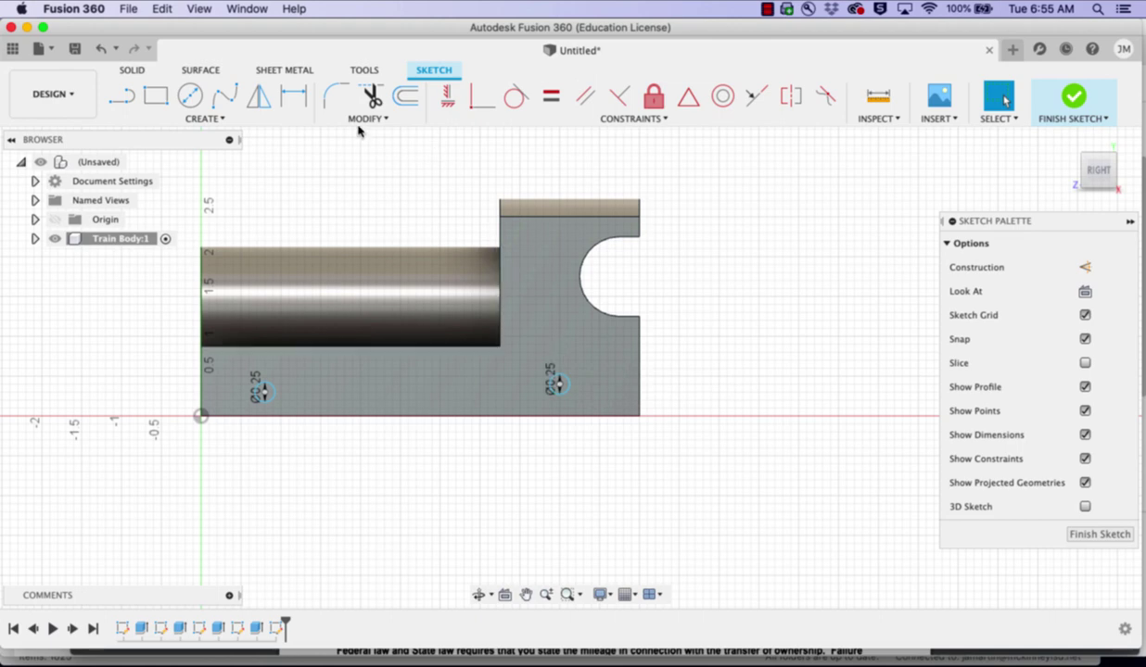
# - Dimension the left circle 1.00 in from the body's left edge
pyautogui.click(293, 95)
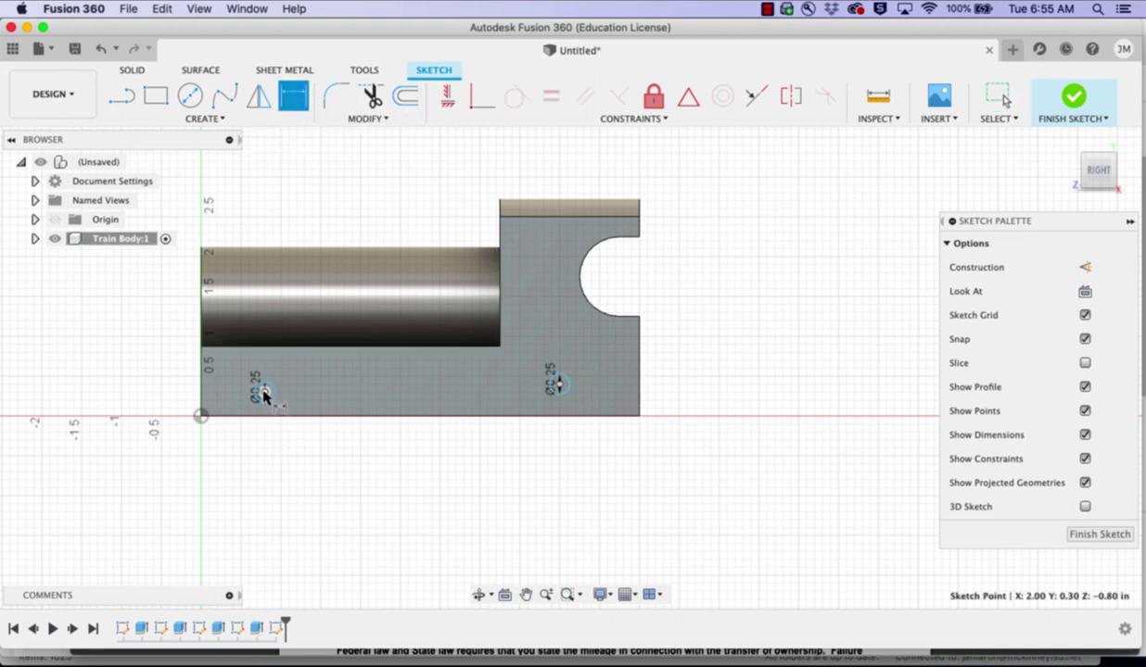
pyautogui.click(264, 393)
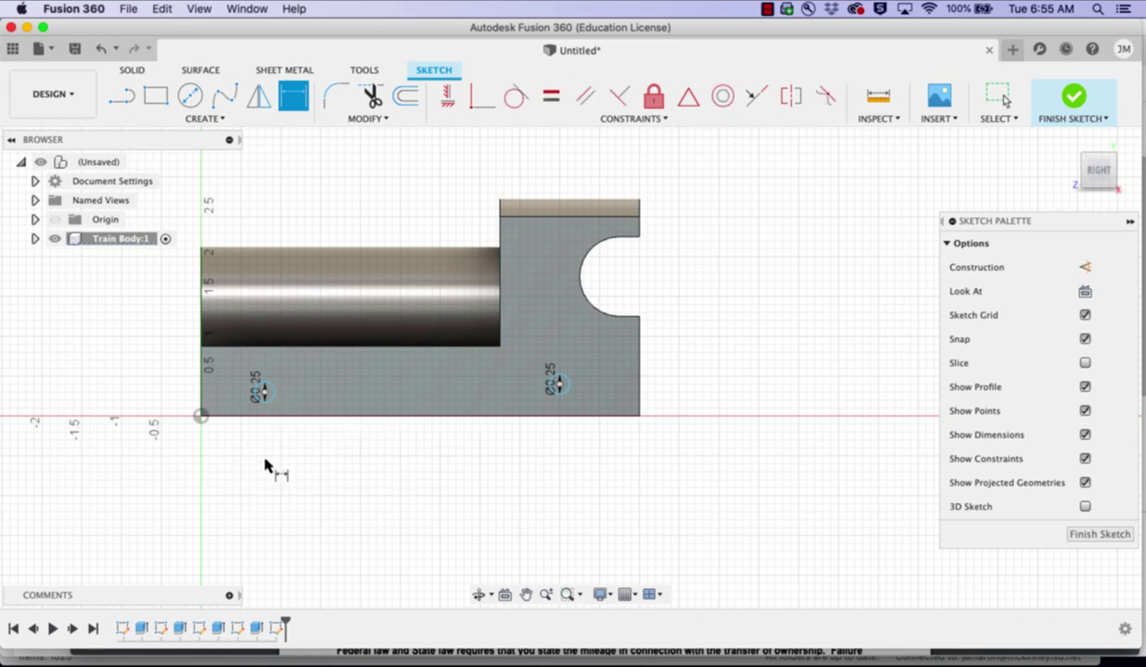
pyautogui.click(202, 397)
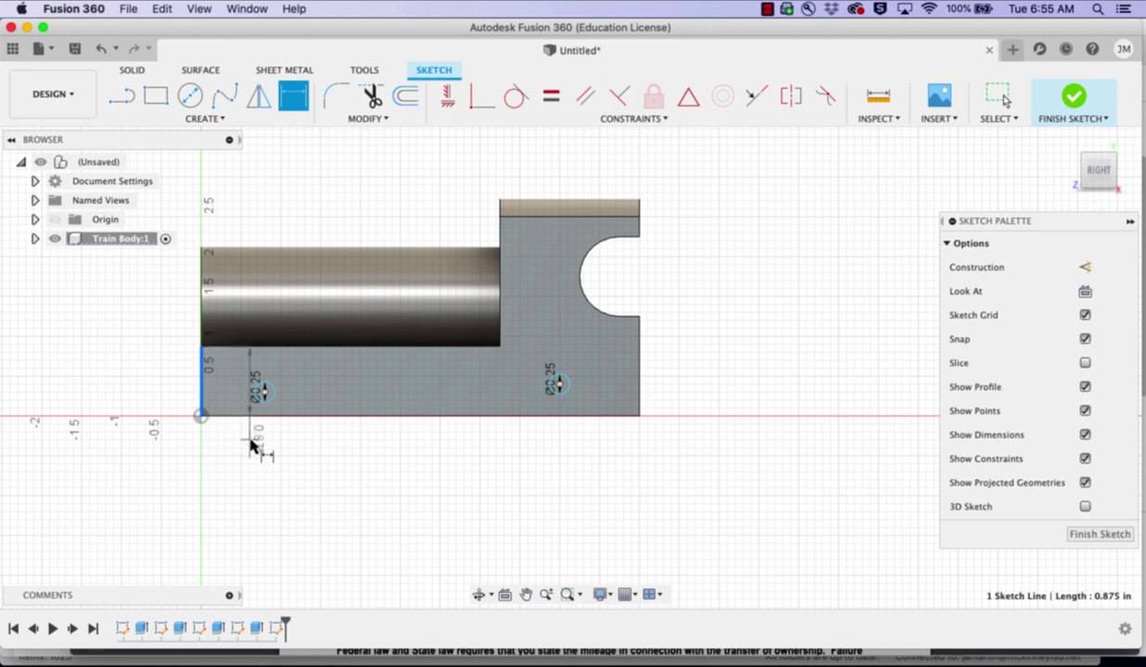
pyautogui.press('Escape')
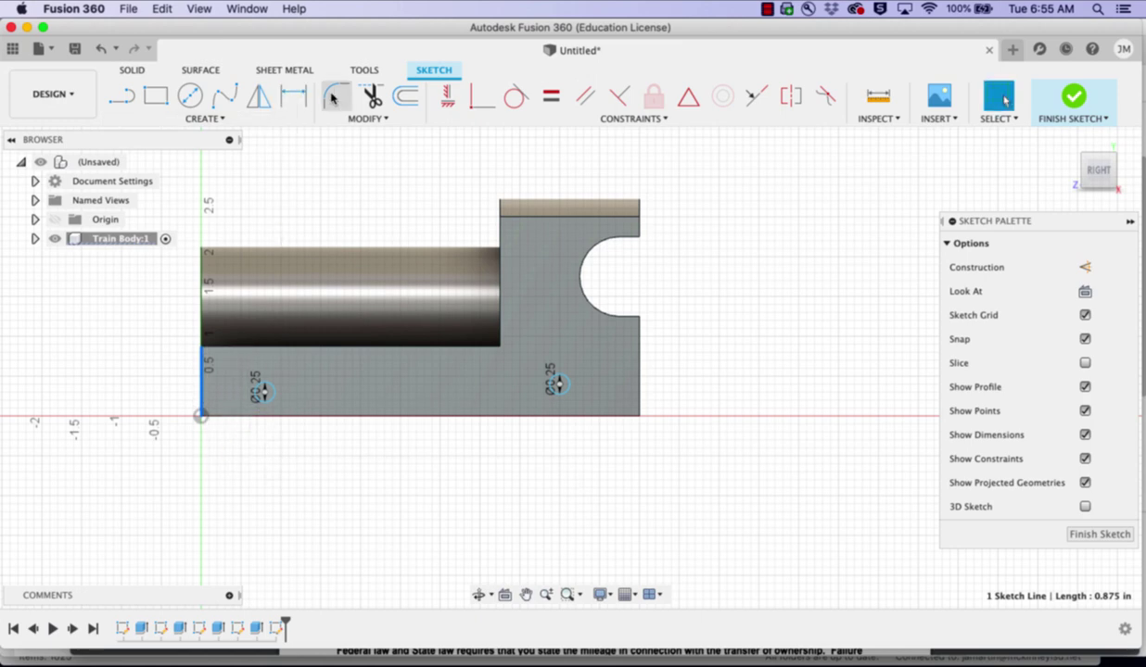
pyautogui.click(293, 96)
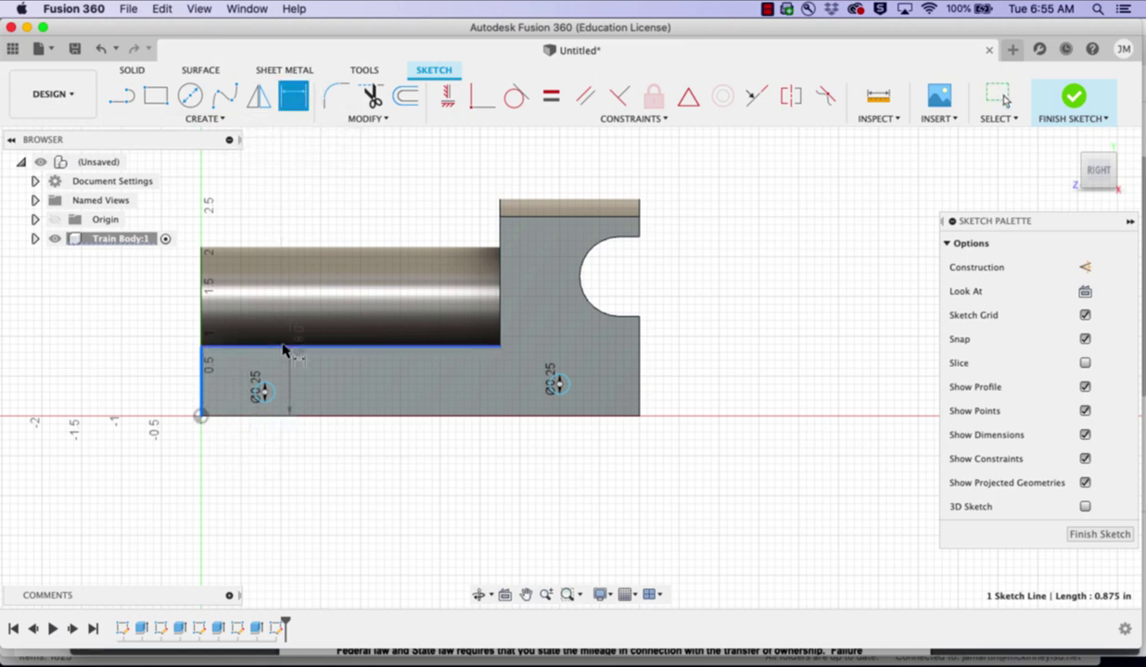
pyautogui.click(264, 394)
pyautogui.click(200, 389)
pyautogui.click(205, 390)
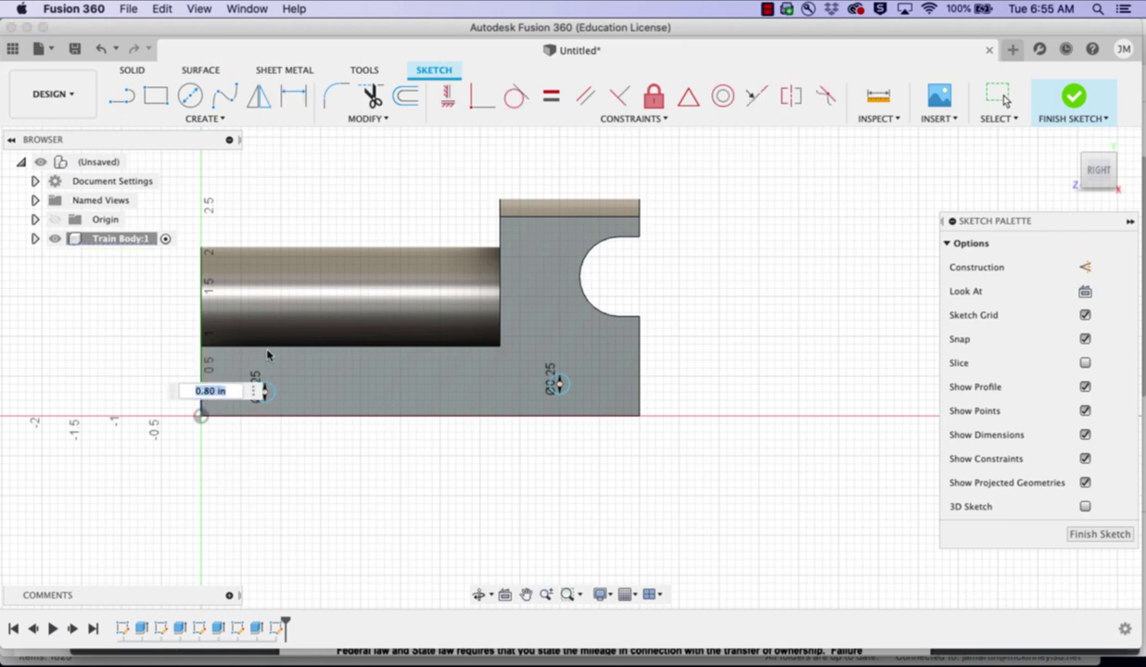
pyautogui.write('1')
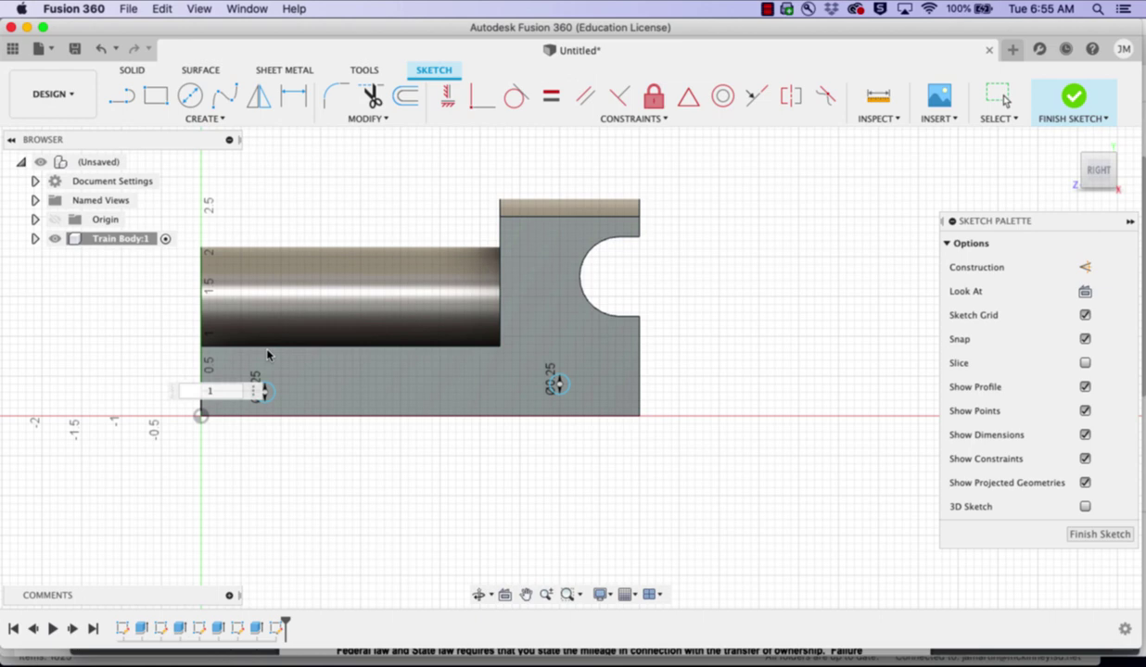
pyautogui.press('Return')
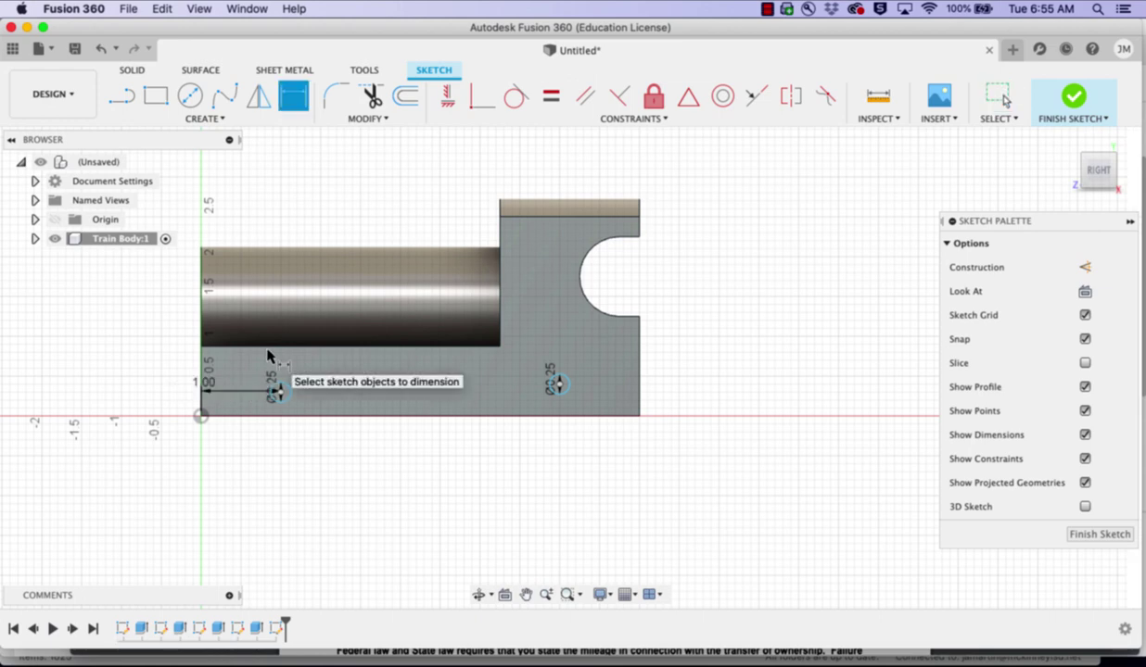
# - Place the right circle 1.00 in from the right edge and 0.50 in above the bottom
pyautogui.click(557, 384)
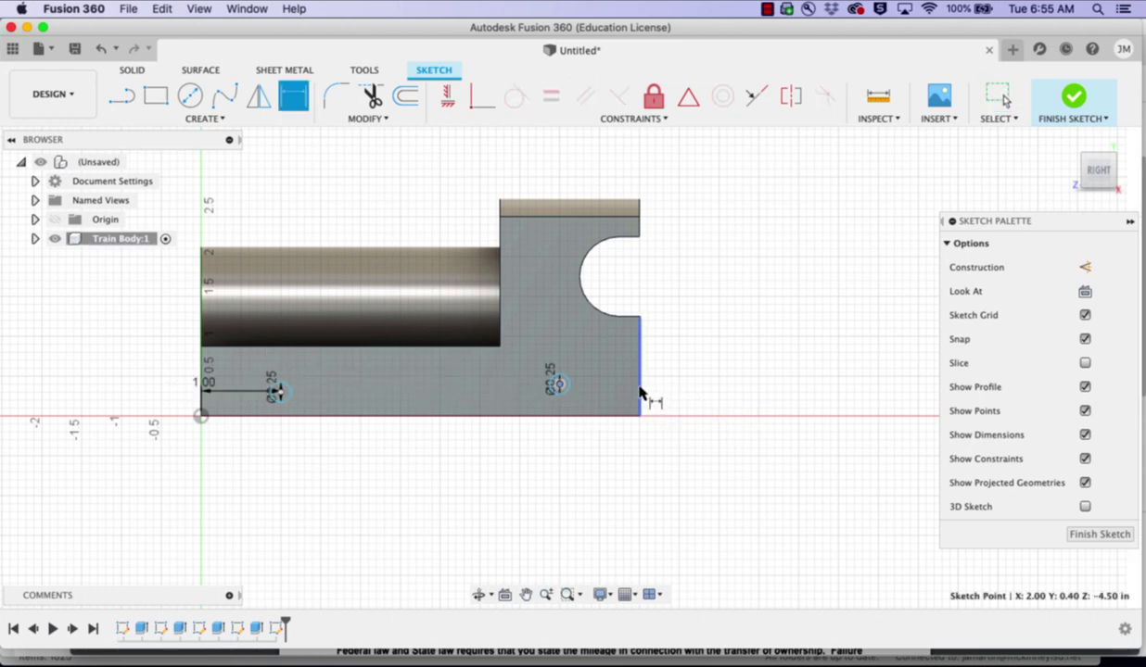
pyautogui.click(639, 396)
pyautogui.click(607, 450)
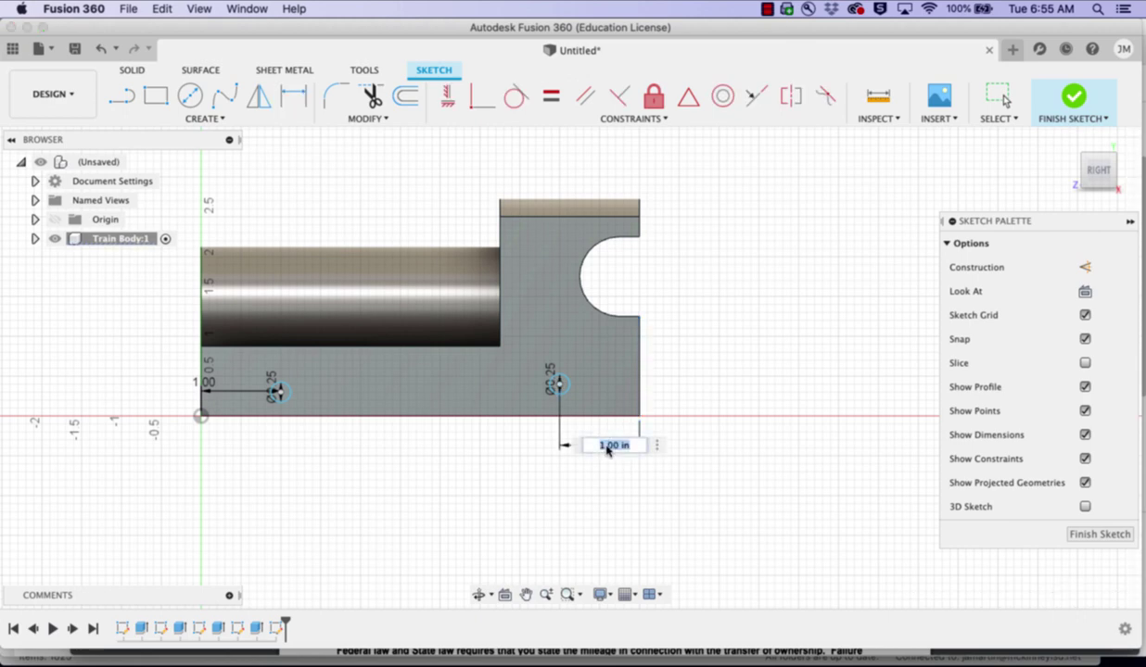
pyautogui.press('Return')
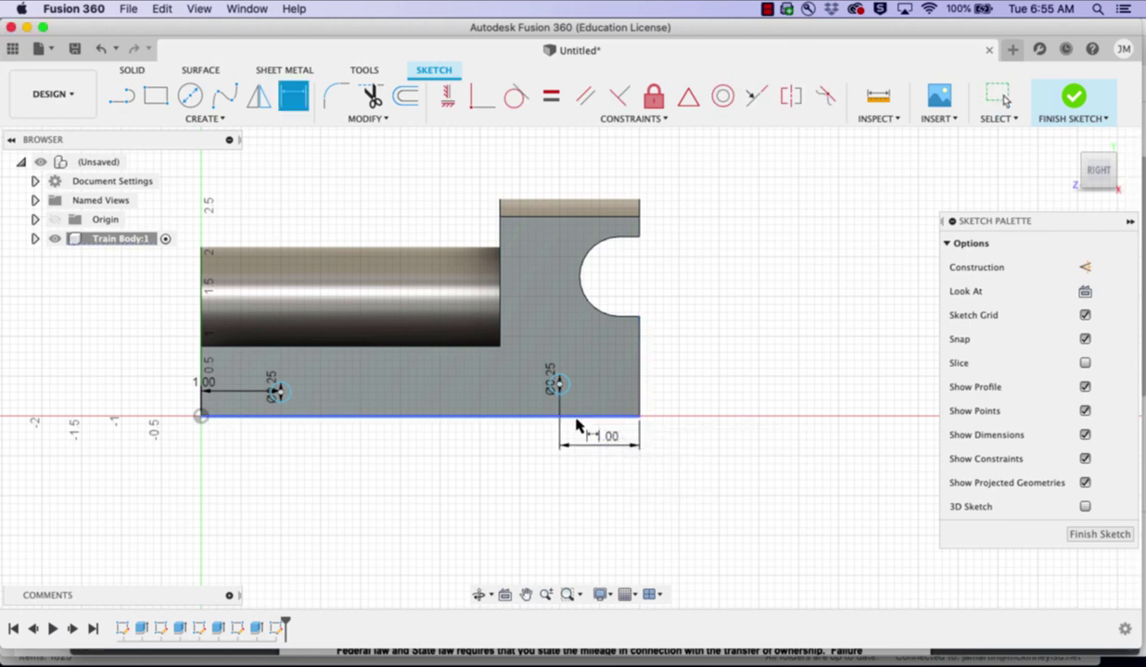
pyautogui.click(578, 417)
pyautogui.click(559, 384)
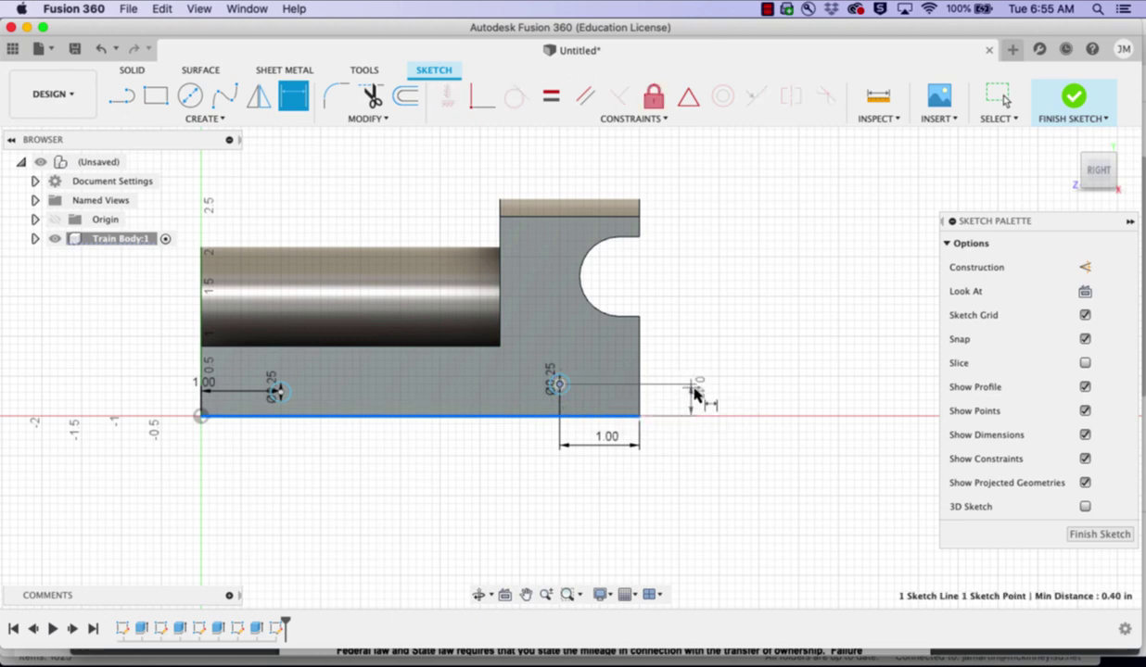
pyautogui.click(683, 396)
pyautogui.press('BackSpace')
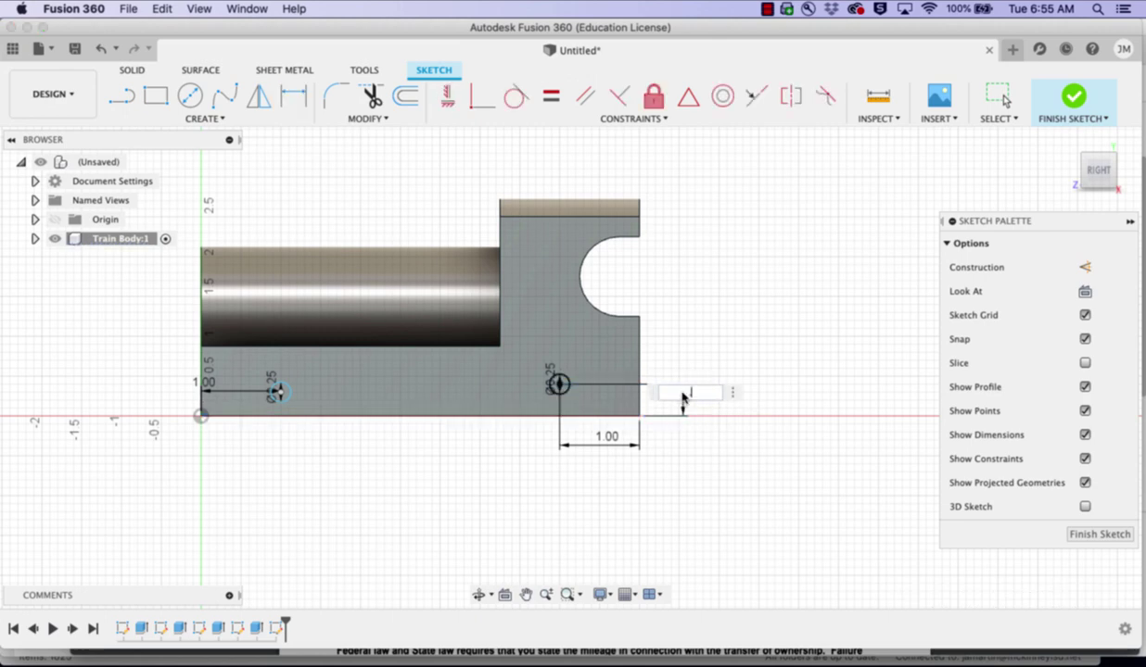
pyautogui.write('.5')
pyautogui.press('Return')
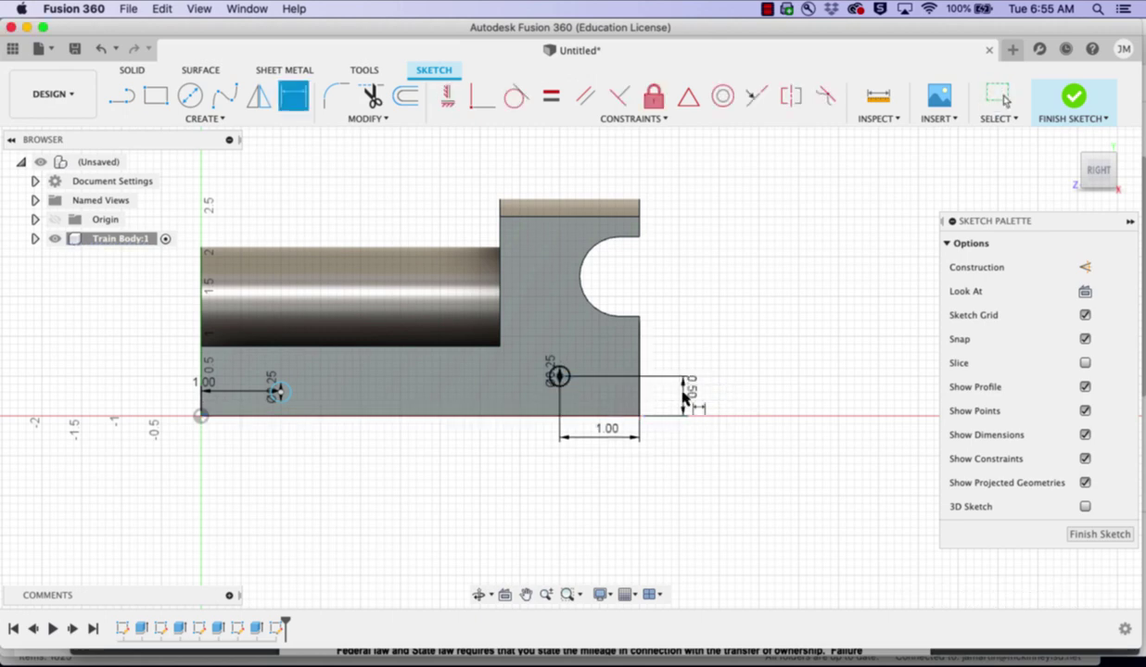
# - Set the left circle 0.50 in above the bottom edge and finish the sketch
pyautogui.click(290, 418)
pyautogui.click(279, 392)
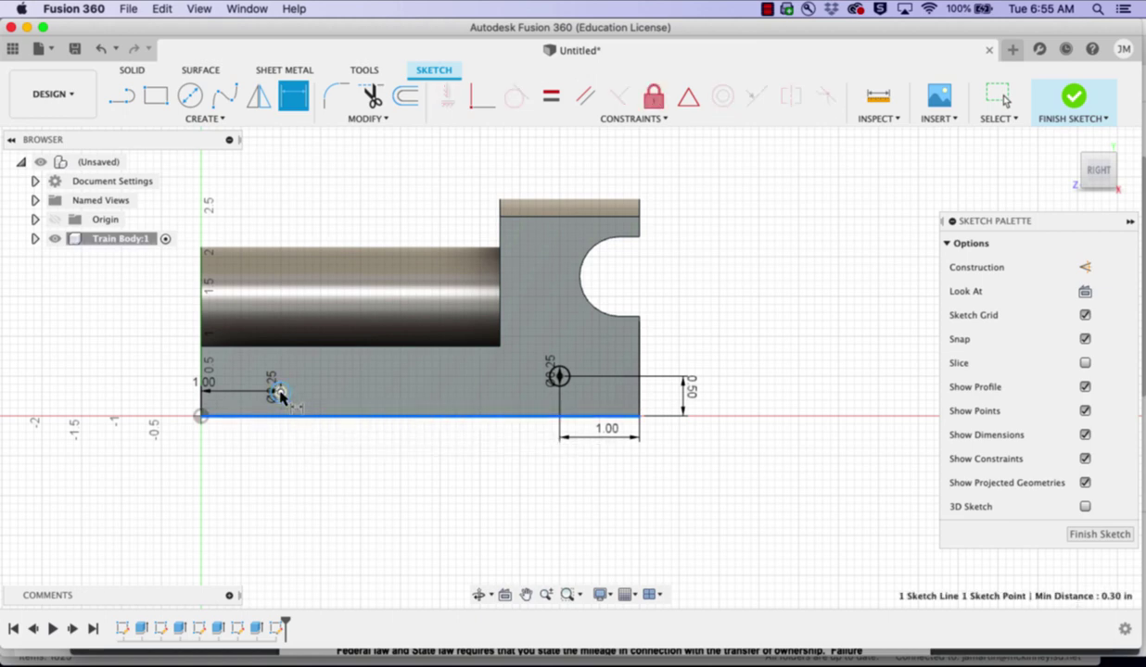
pyautogui.click(158, 400)
pyautogui.press('BackSpace')
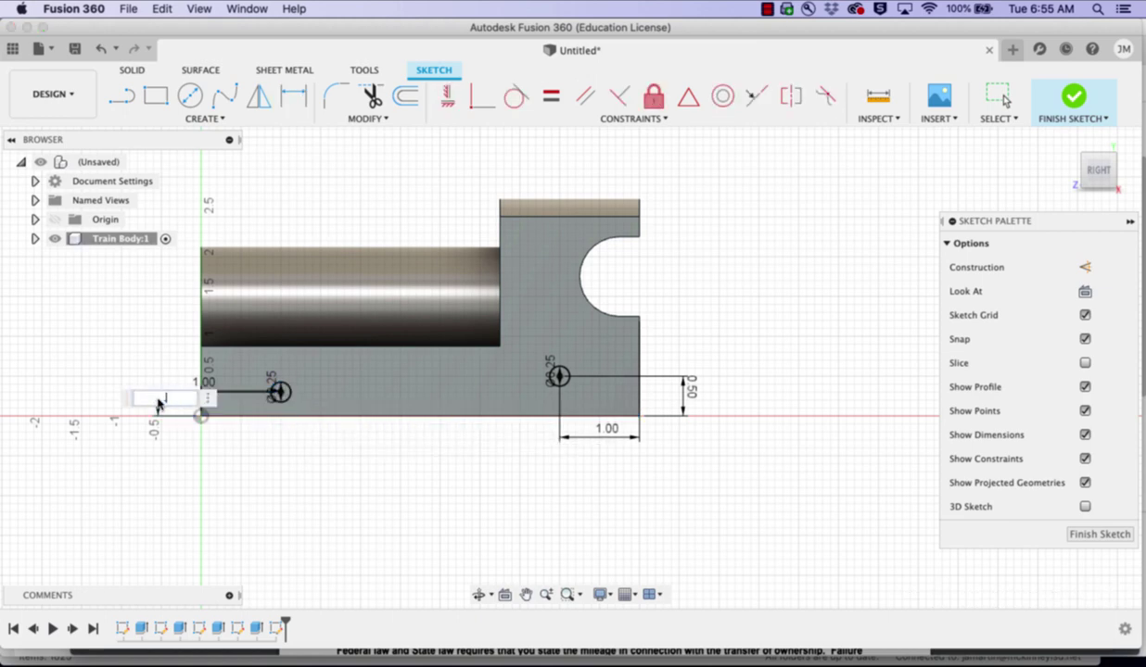
pyautogui.press('Return')
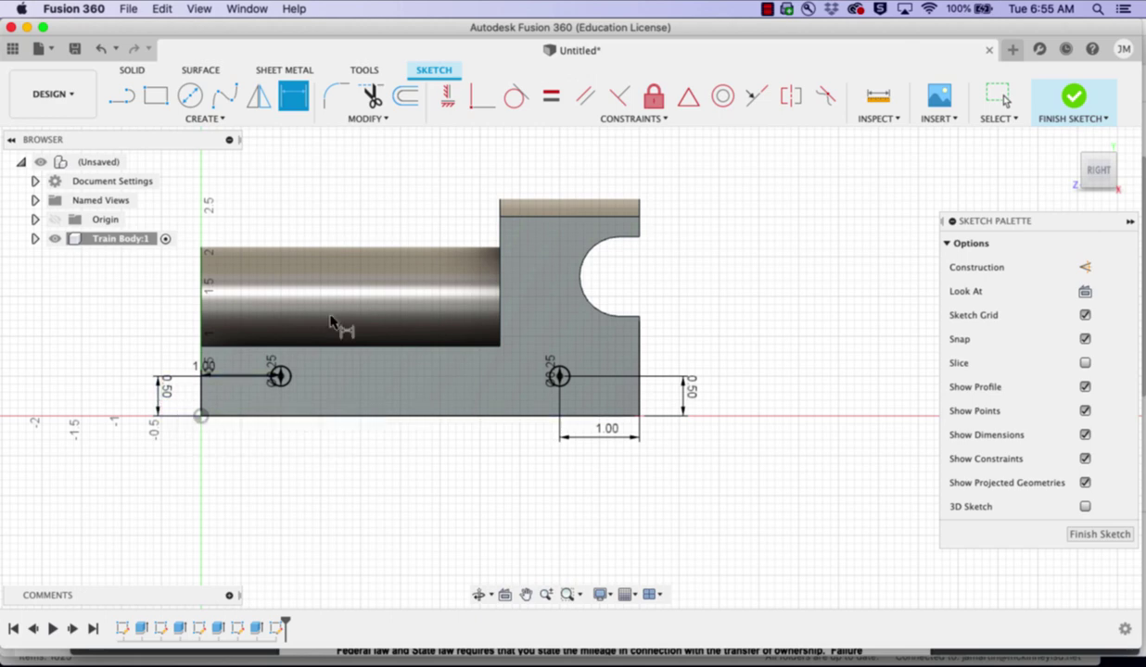
pyautogui.click(1062, 94)
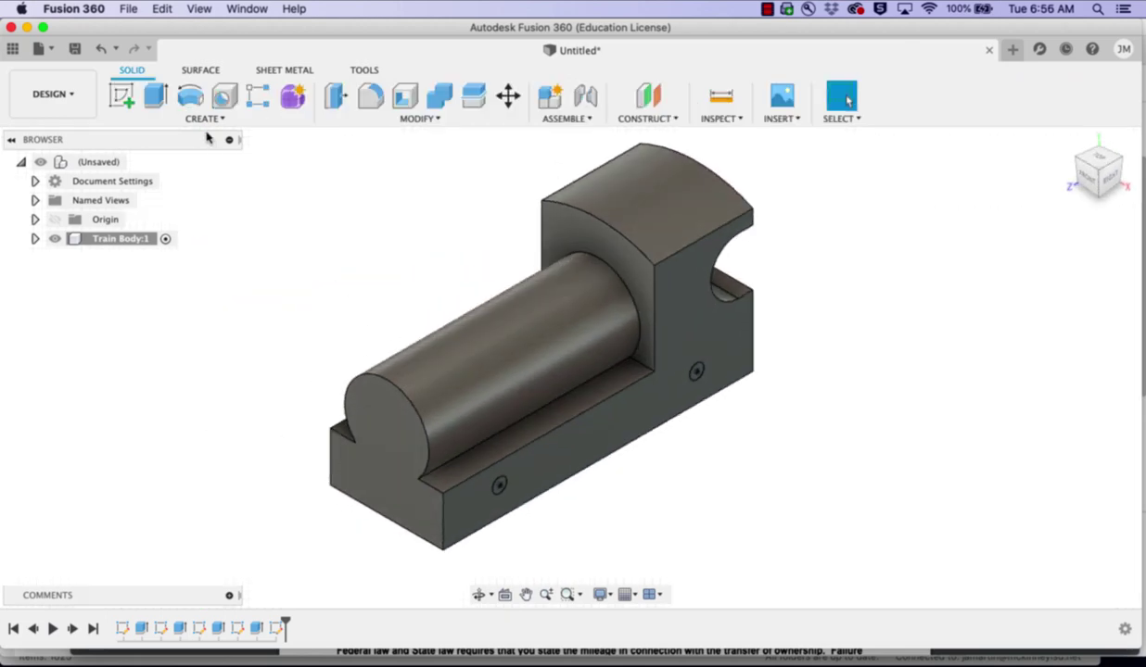
# - Start a hole feature at both side-face sketch points
pyautogui.click(223, 96)
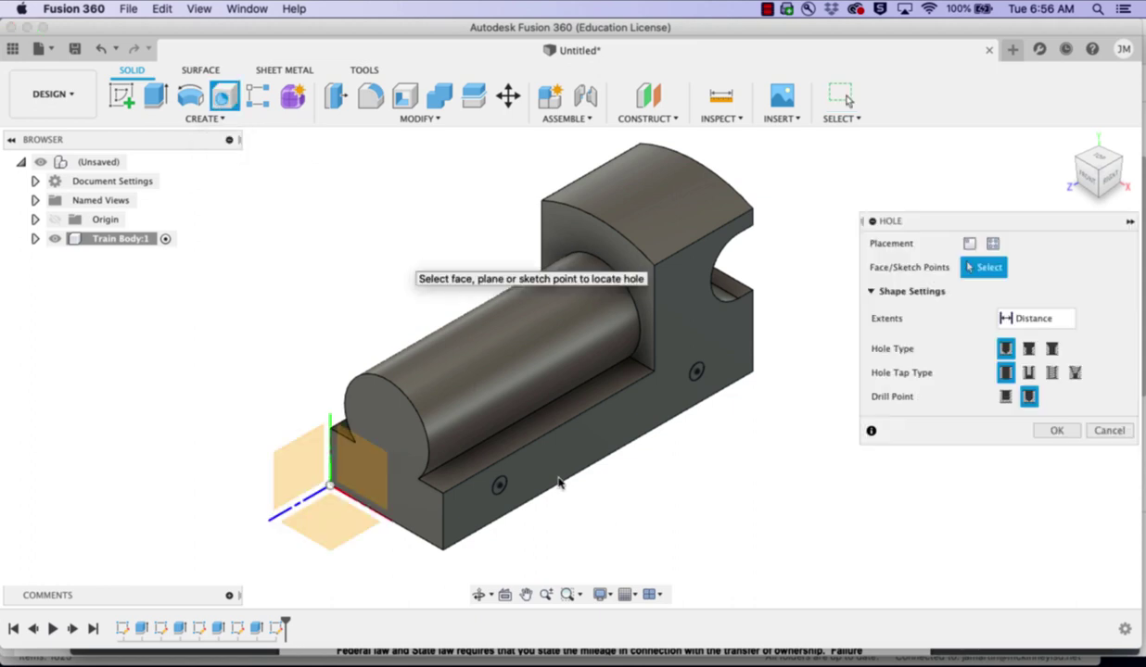
pyautogui.click(499, 486)
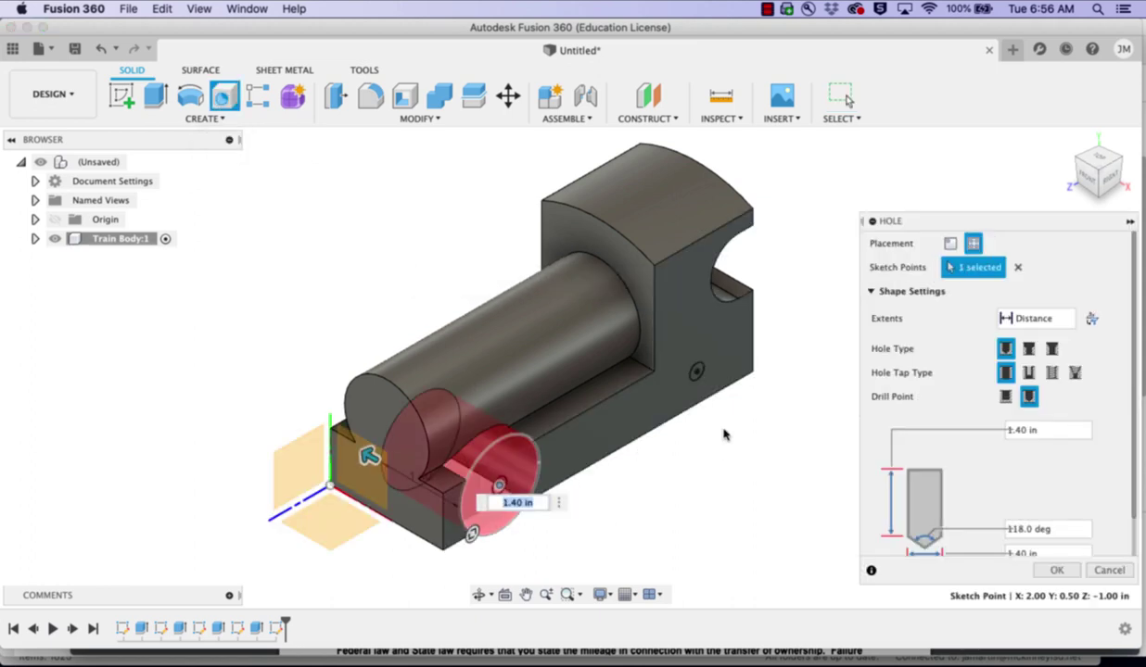
pyautogui.click(696, 372)
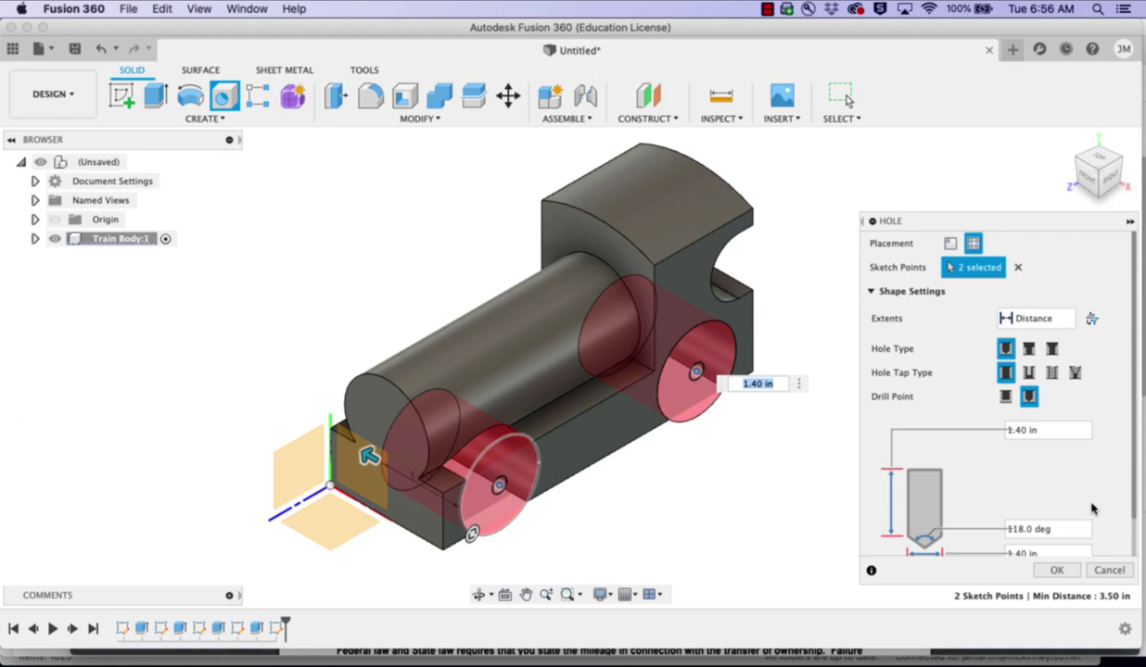
pyautogui.scroll(-3, 1096, 508)
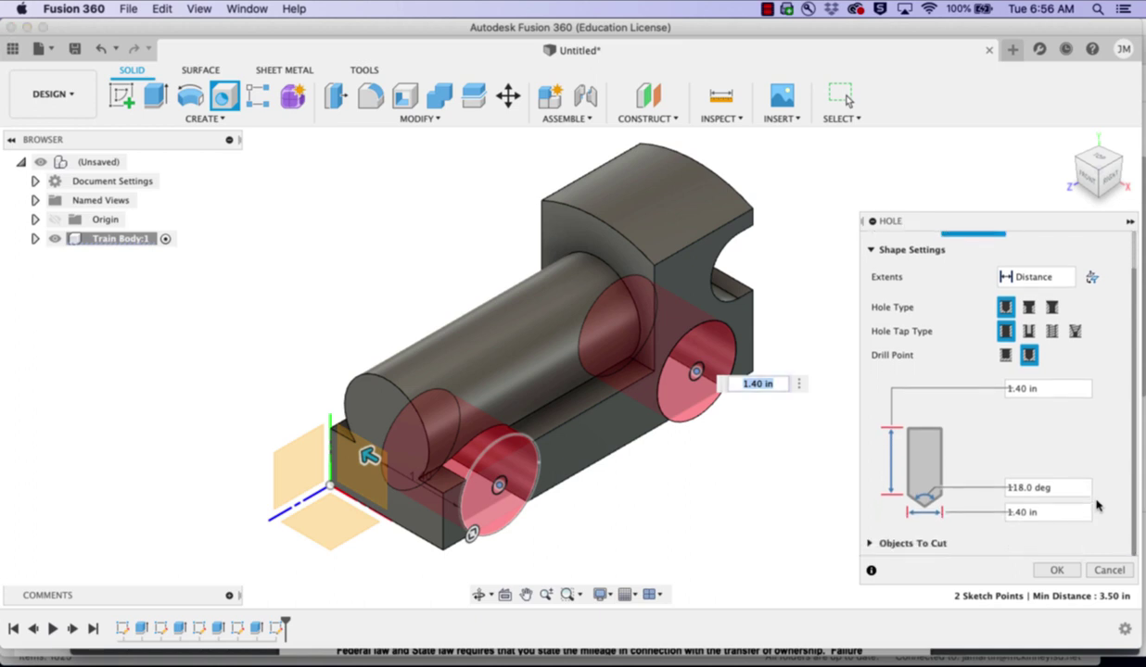
# - Make the holes Tapped and bring up the thread Size choices
pyautogui.click(1053, 332)
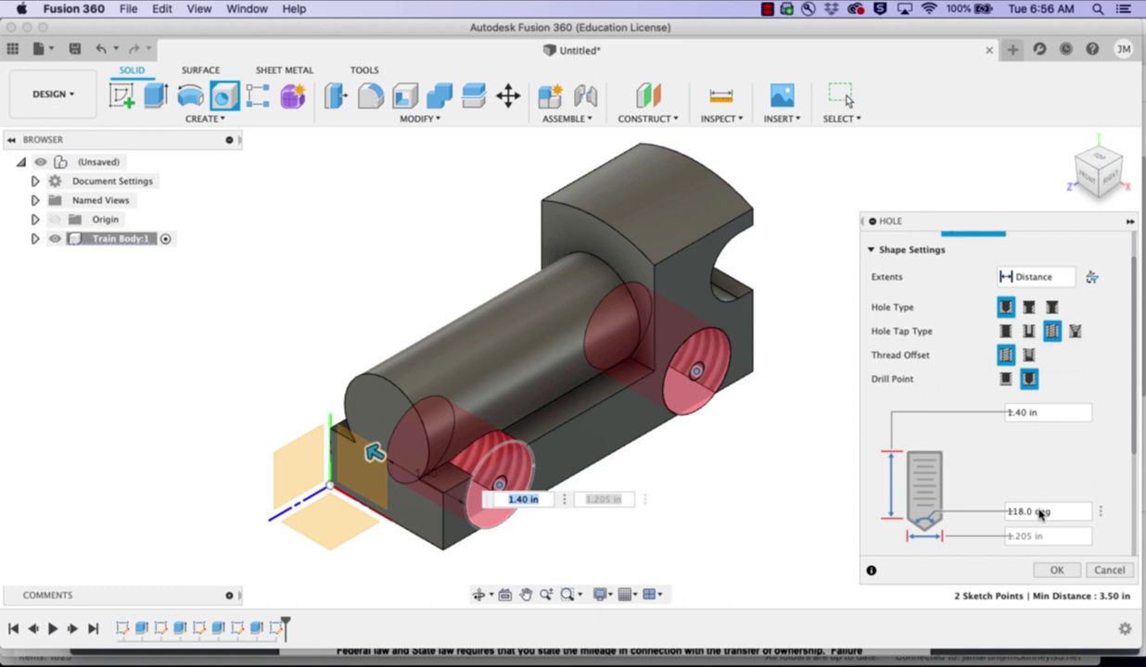
pyautogui.scroll(-5, 1061, 489)
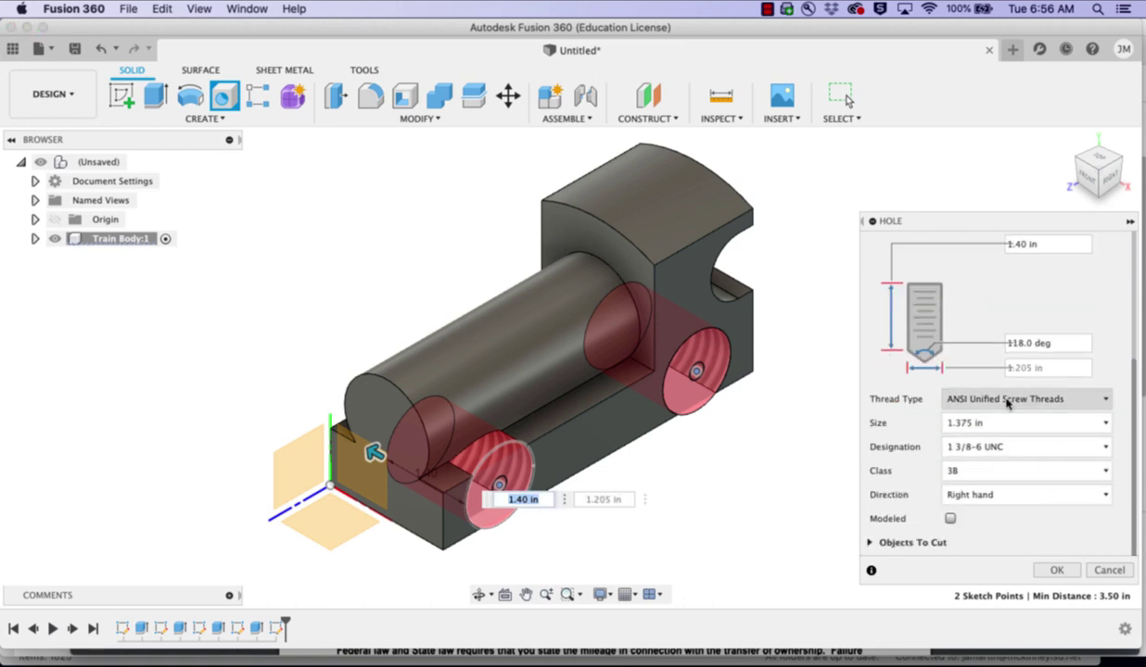
pyautogui.click(1104, 424)
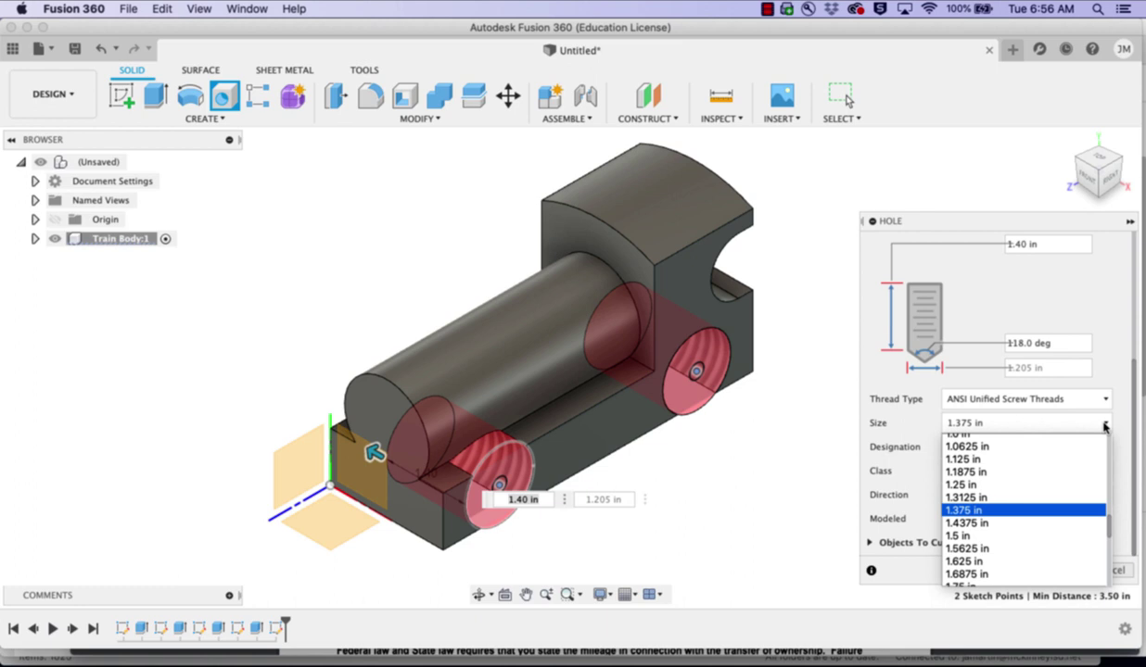
pyautogui.scroll(10, 1019, 484)
pyautogui.scroll(-3, 1055, 489)
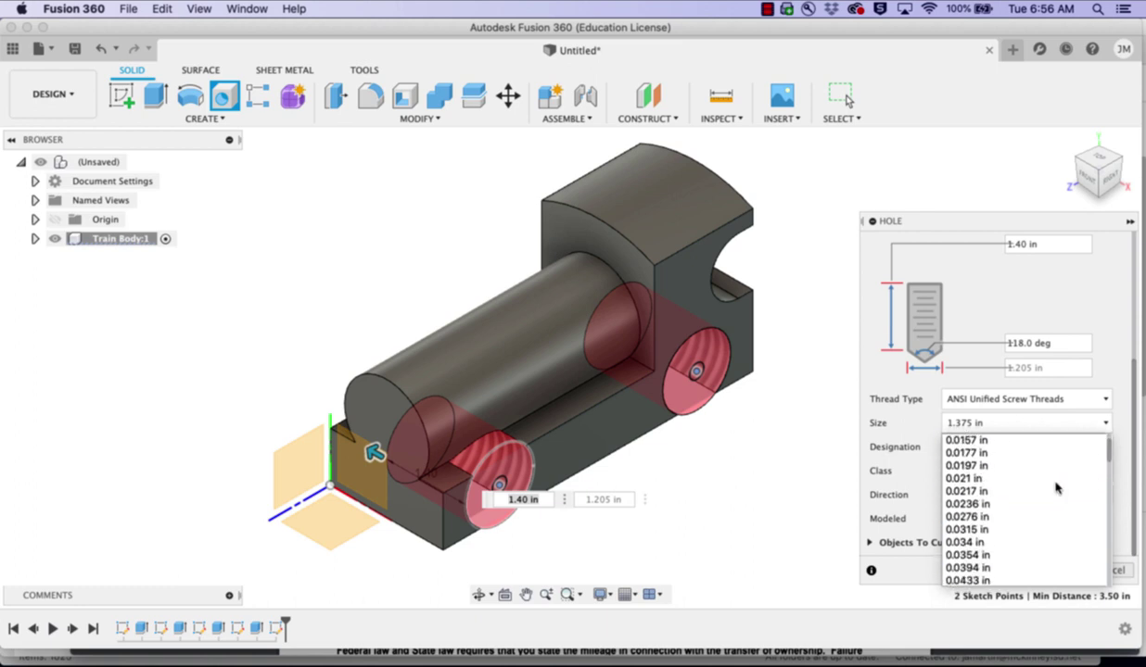
pyautogui.scroll(-5, 1056, 488)
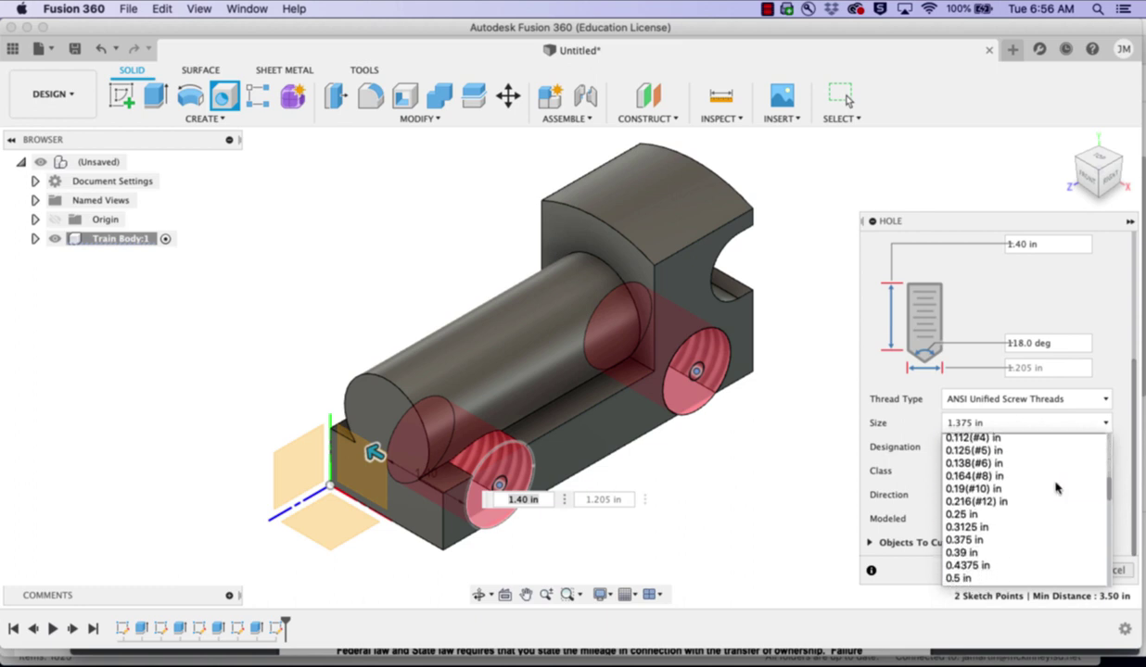
# - Choose the 0.25 in thread size, set extents to All, and create the holes
pyautogui.click(968, 514)
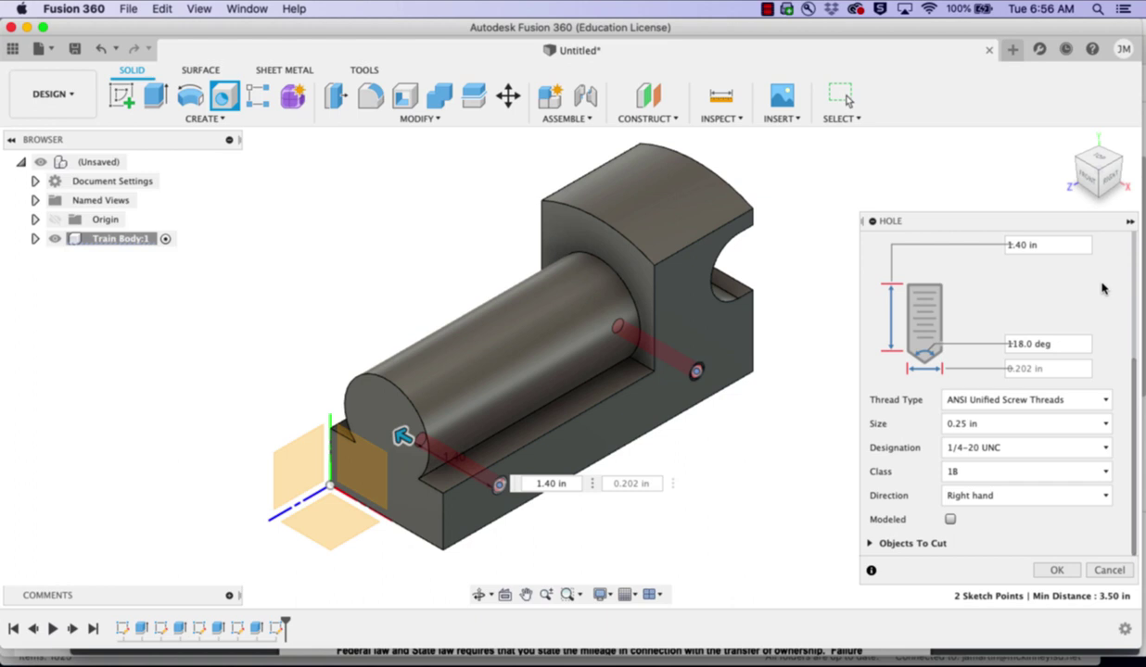
pyautogui.scroll(2, 1074, 533)
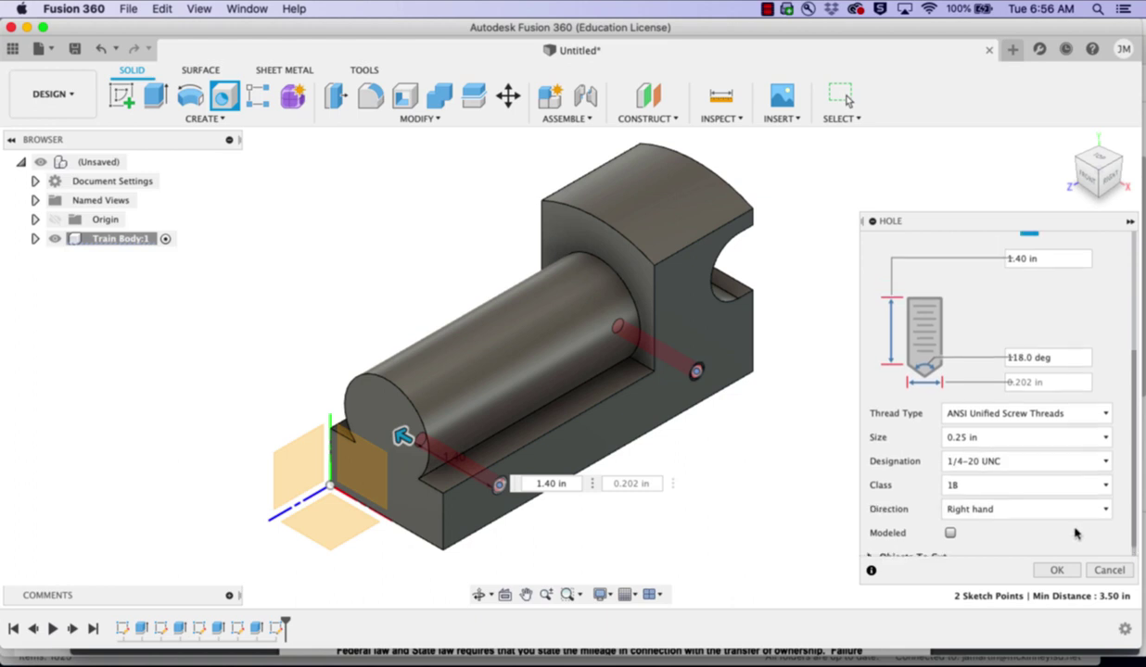
pyautogui.scroll(5, 1074, 533)
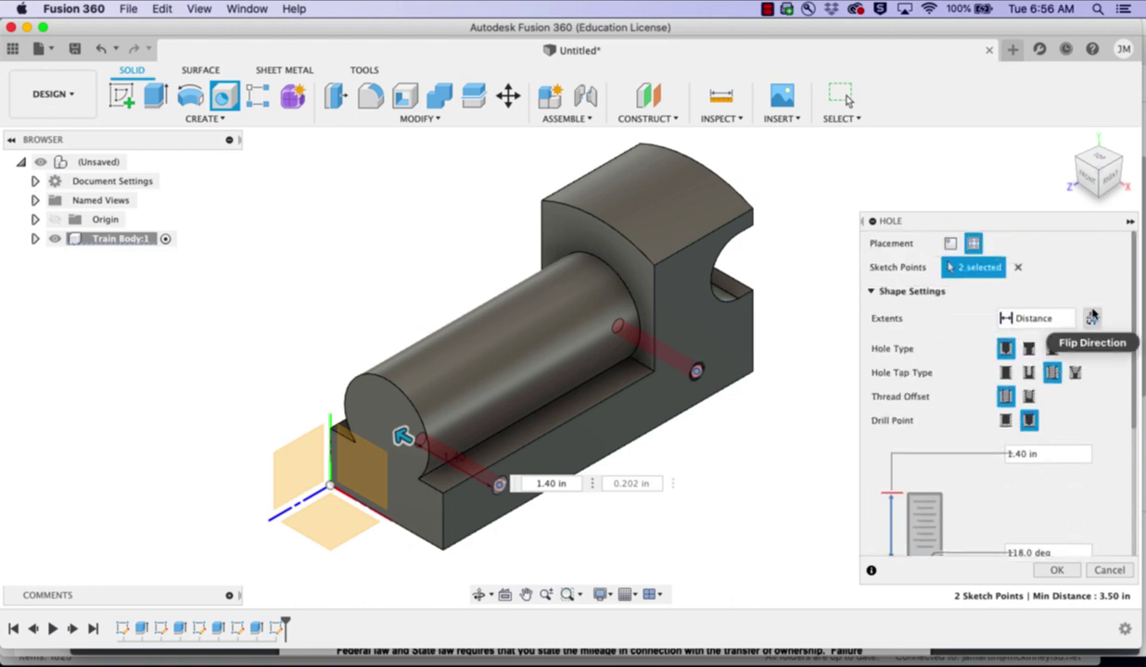
pyautogui.click(1067, 320)
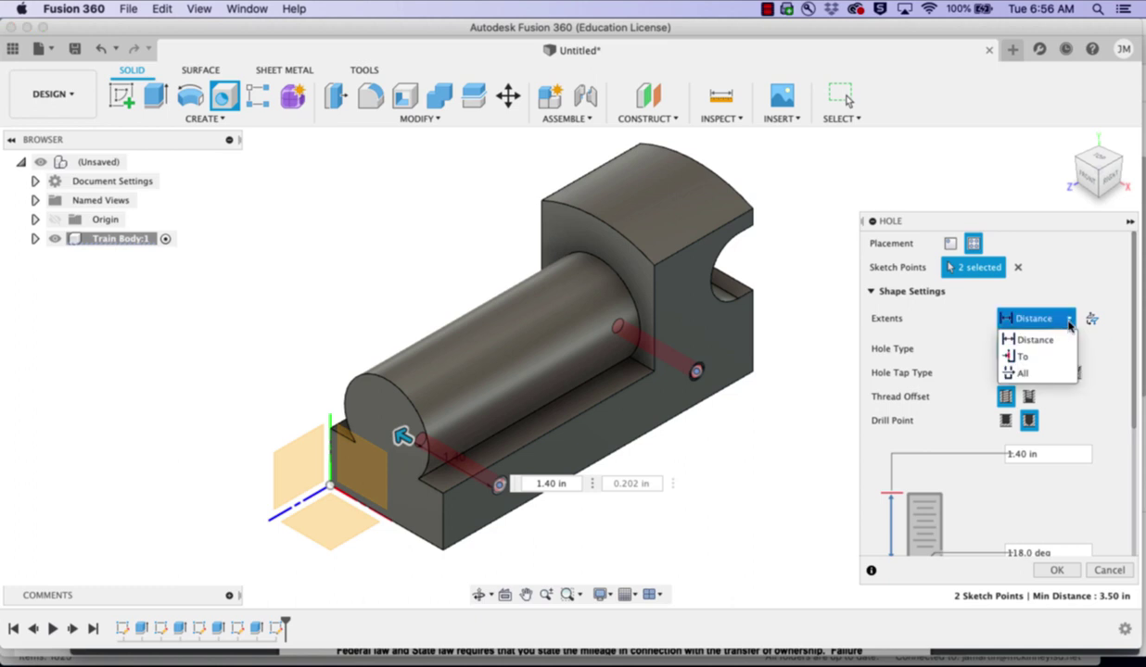
pyautogui.click(1050, 375)
pyautogui.scroll(-6, 1115, 429)
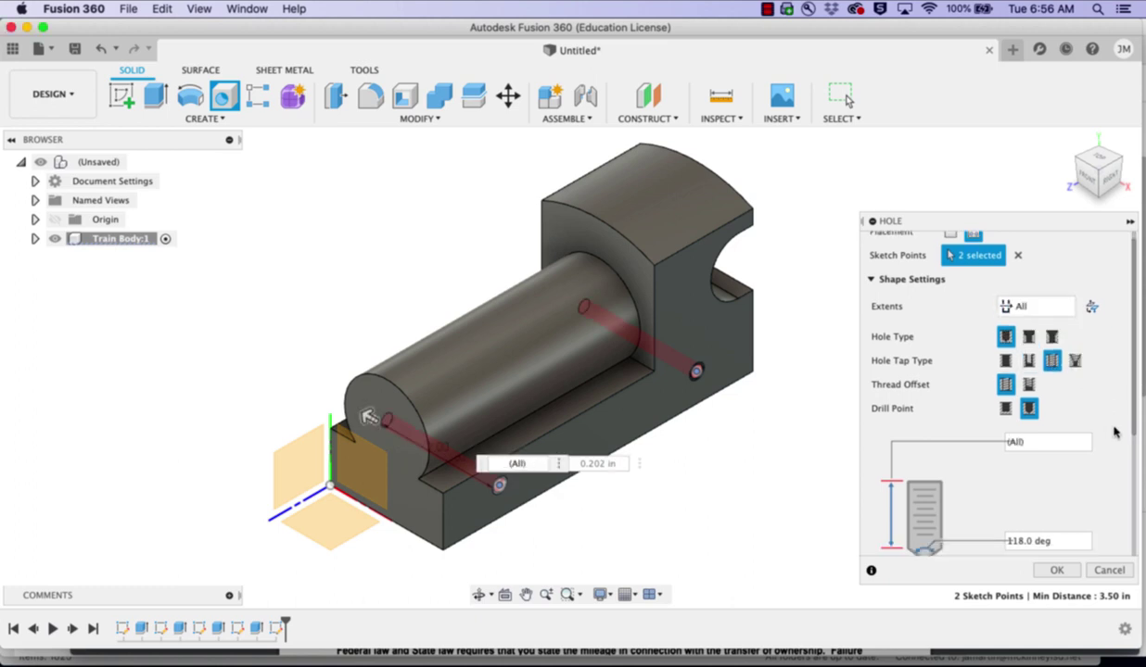
pyautogui.click(1058, 570)
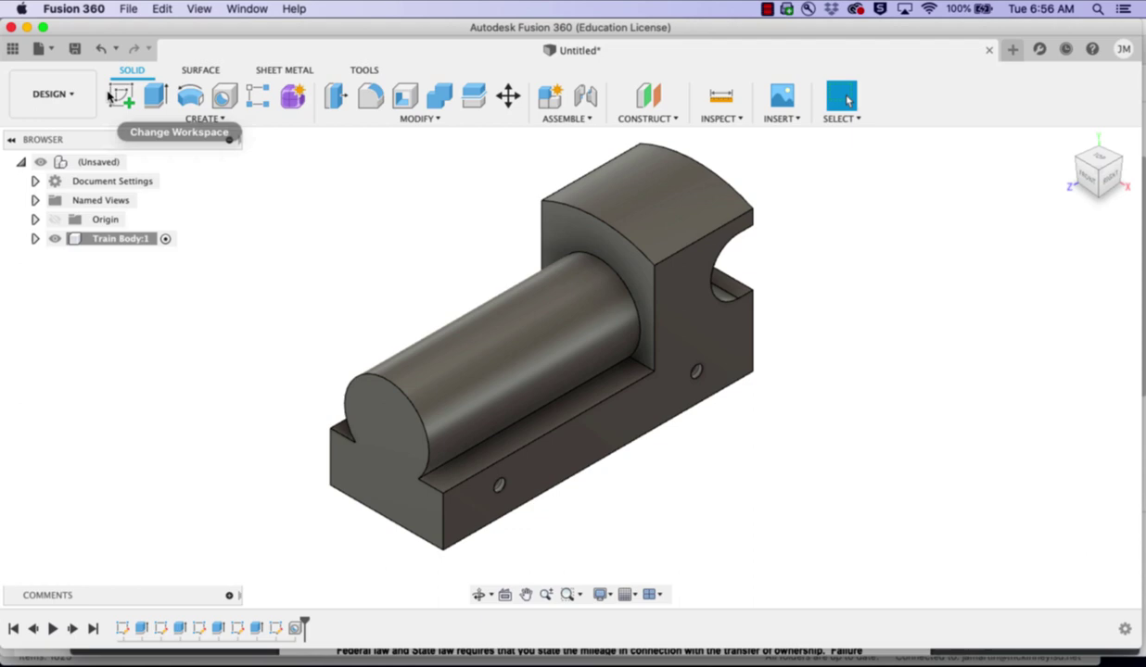
# - Sketch on the end face with a first small circle in the middle
pyautogui.click(122, 95)
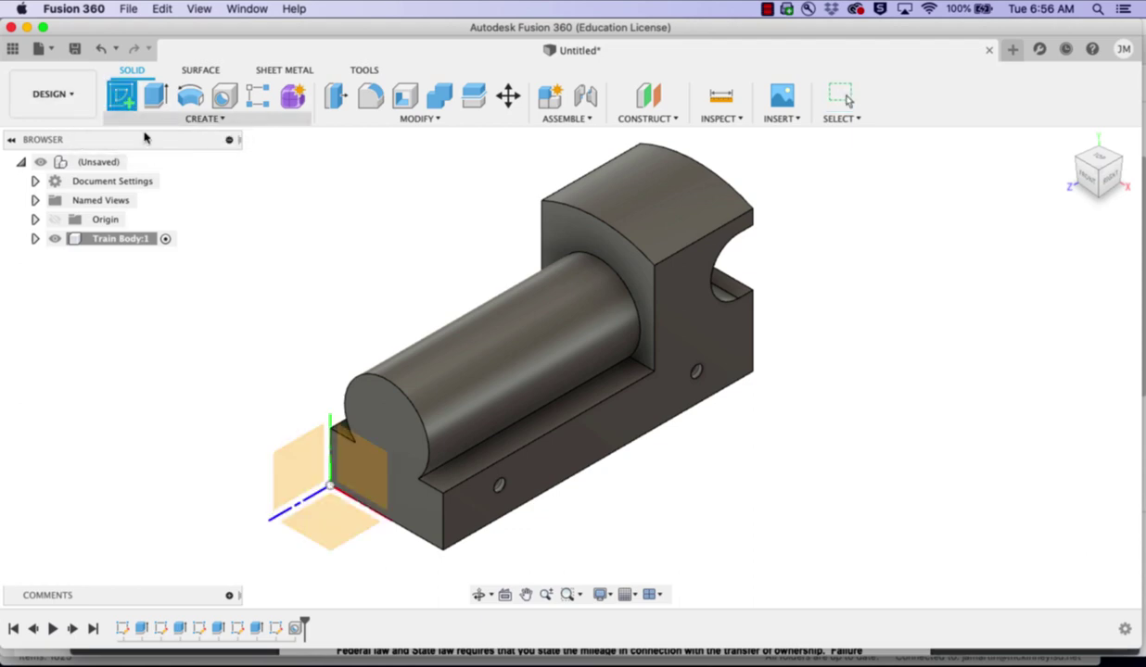
pyautogui.click(375, 463)
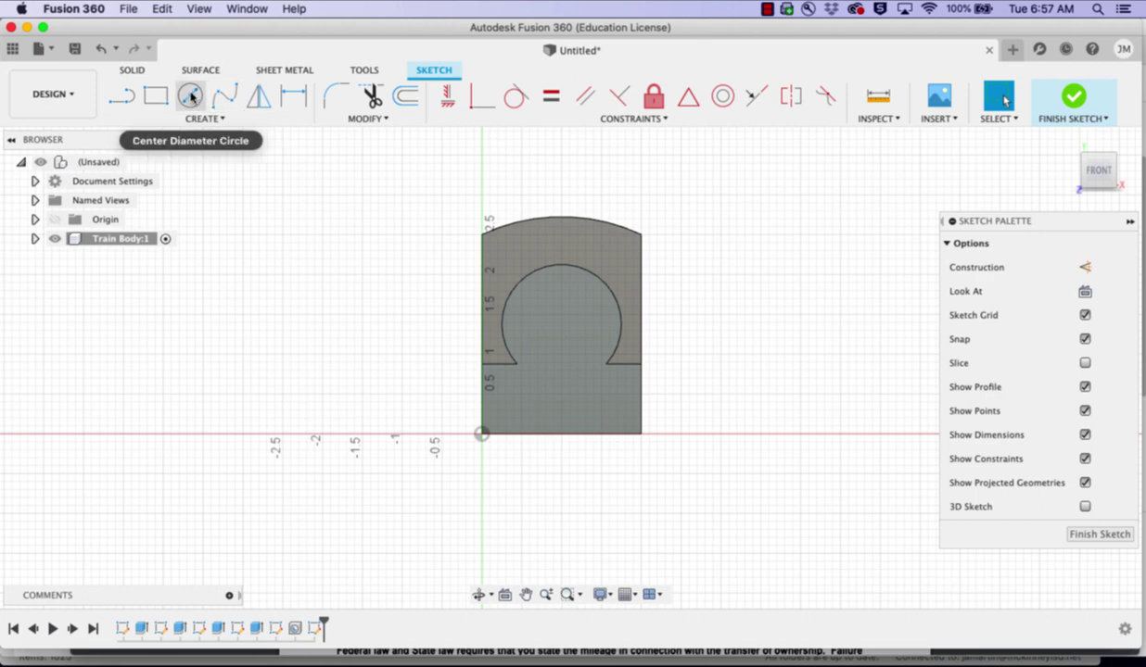
pyautogui.click(190, 95)
pyautogui.click(562, 380)
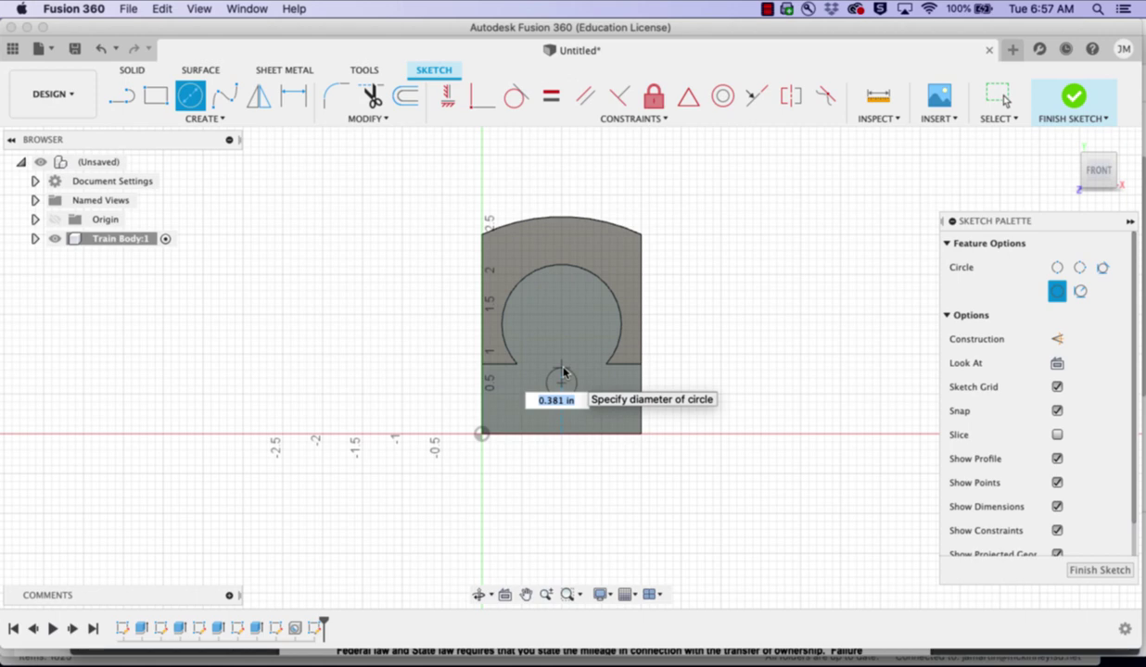
pyautogui.write('.125')
pyautogui.press('Return')
pyautogui.press('Escape')
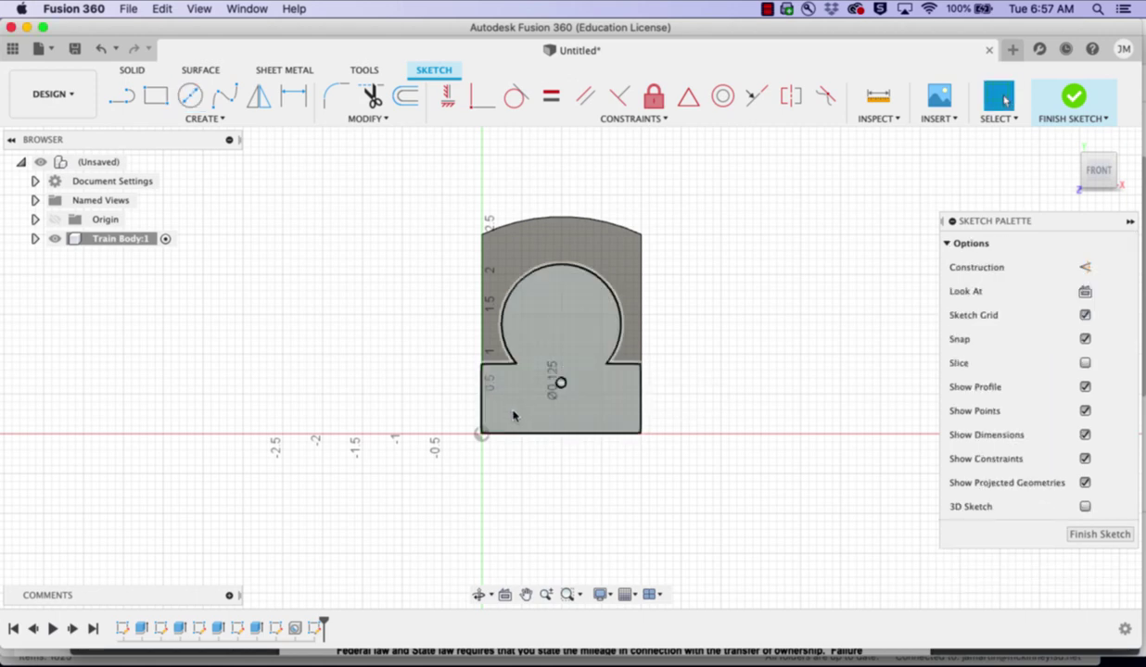
# - Add two 0.125 diameter circles at the lower left and lower right
pyautogui.click(186, 93)
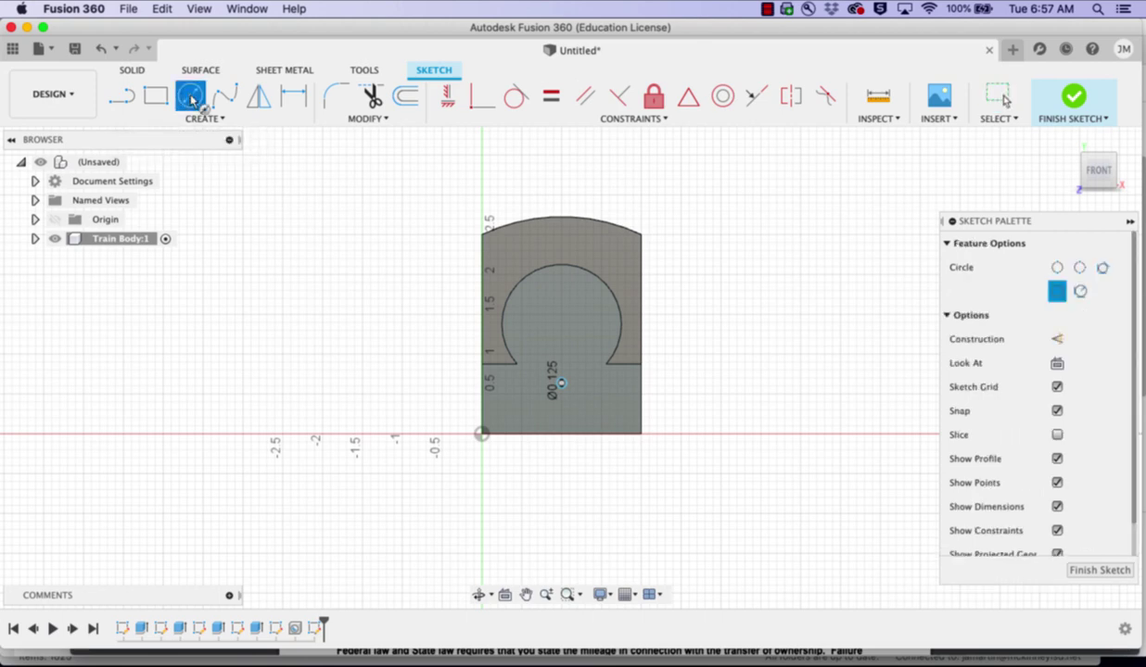
pyautogui.click(513, 409)
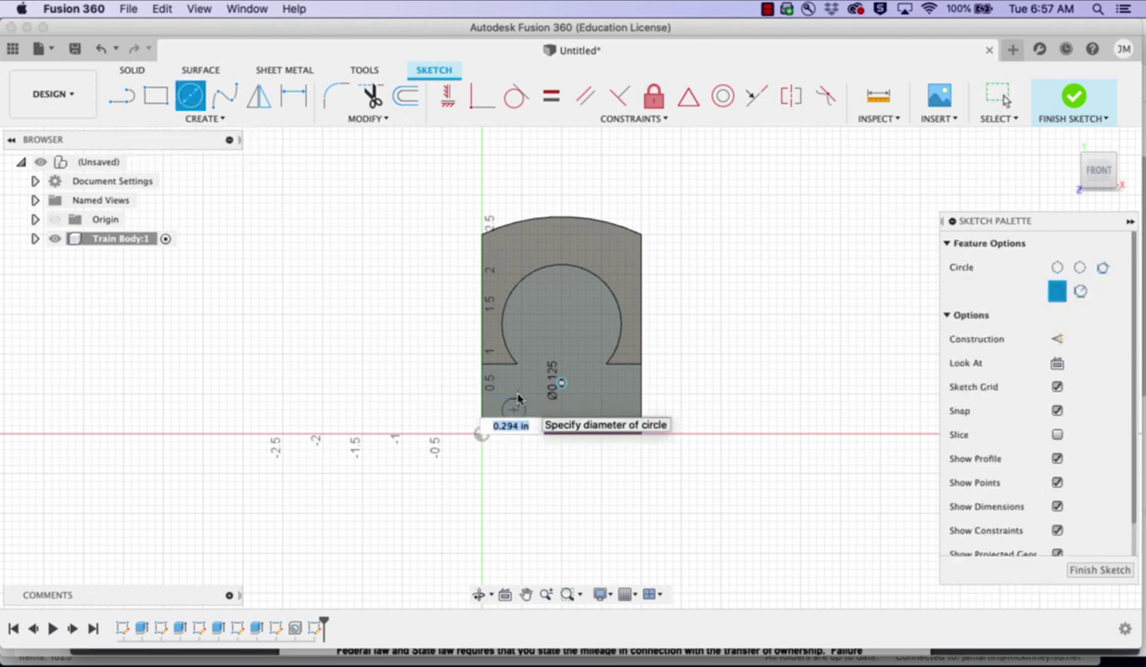
pyautogui.press('BackSpace')
pyautogui.write('.125')
pyautogui.press('Return')
pyautogui.press('Escape')
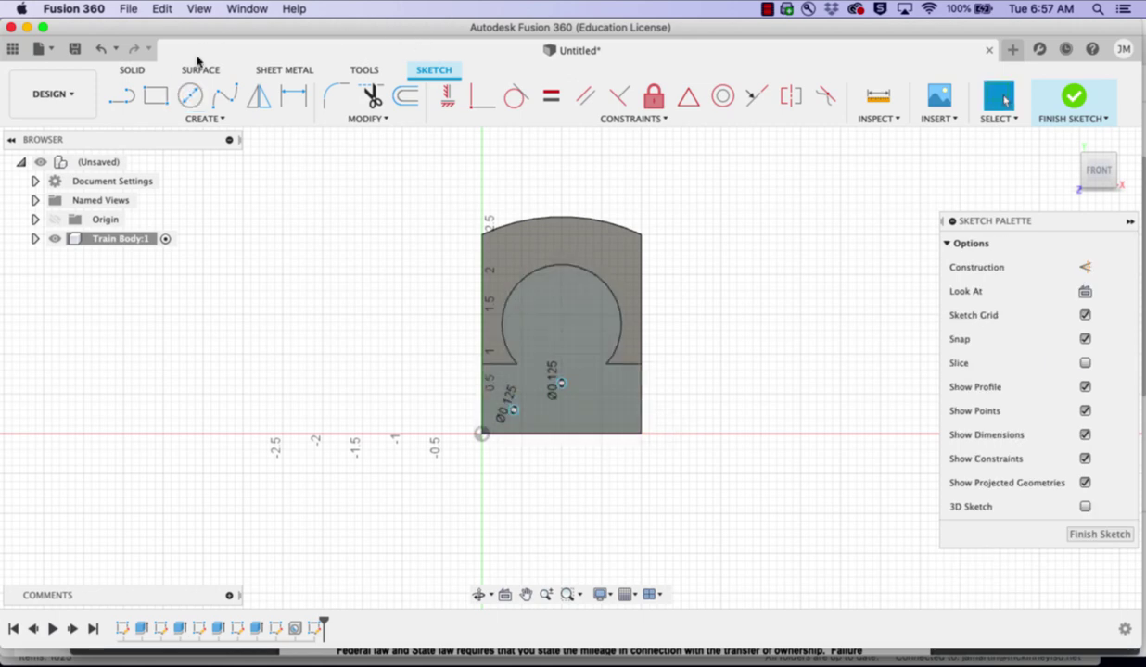
pyautogui.click(190, 95)
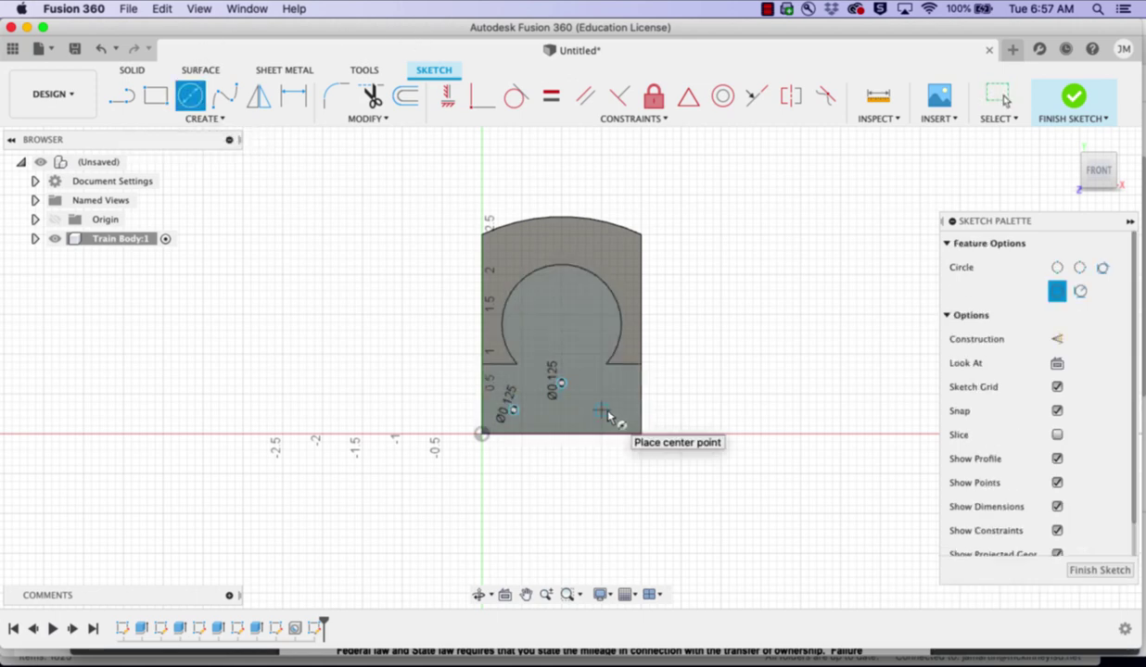
pyautogui.click(602, 410)
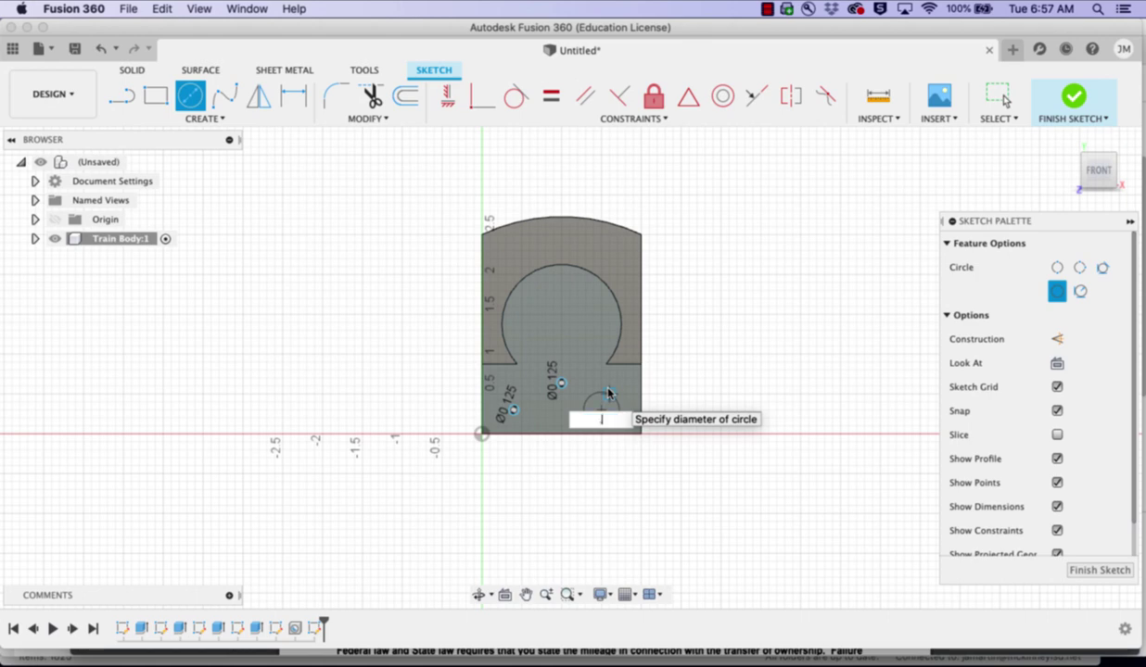
pyautogui.write('.125')
pyautogui.press('Return')
pyautogui.press('Escape')
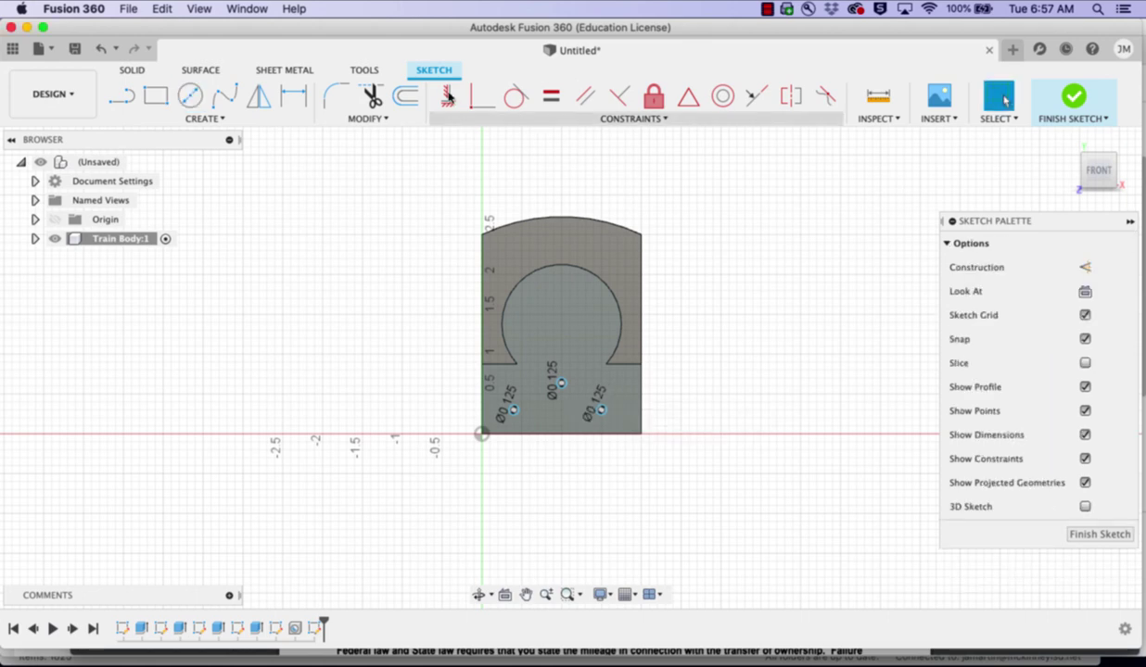
# - Dimension the middle hole 0.625 in above the bottom and 1.00 in from the right edge
pyautogui.click(298, 98)
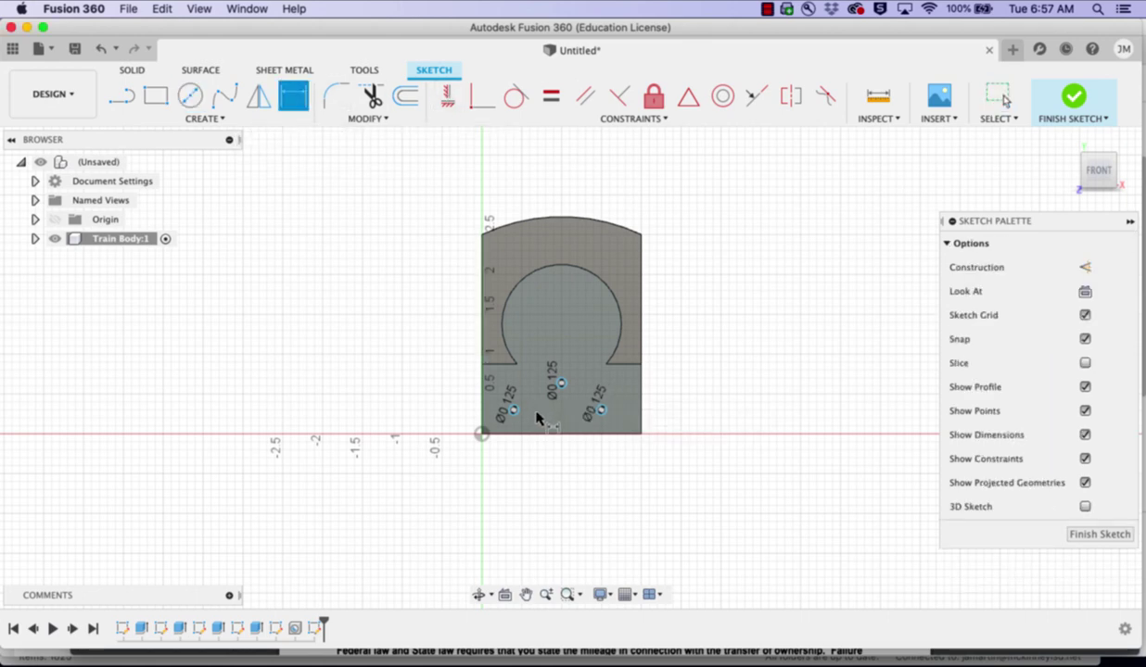
pyautogui.click(556, 435)
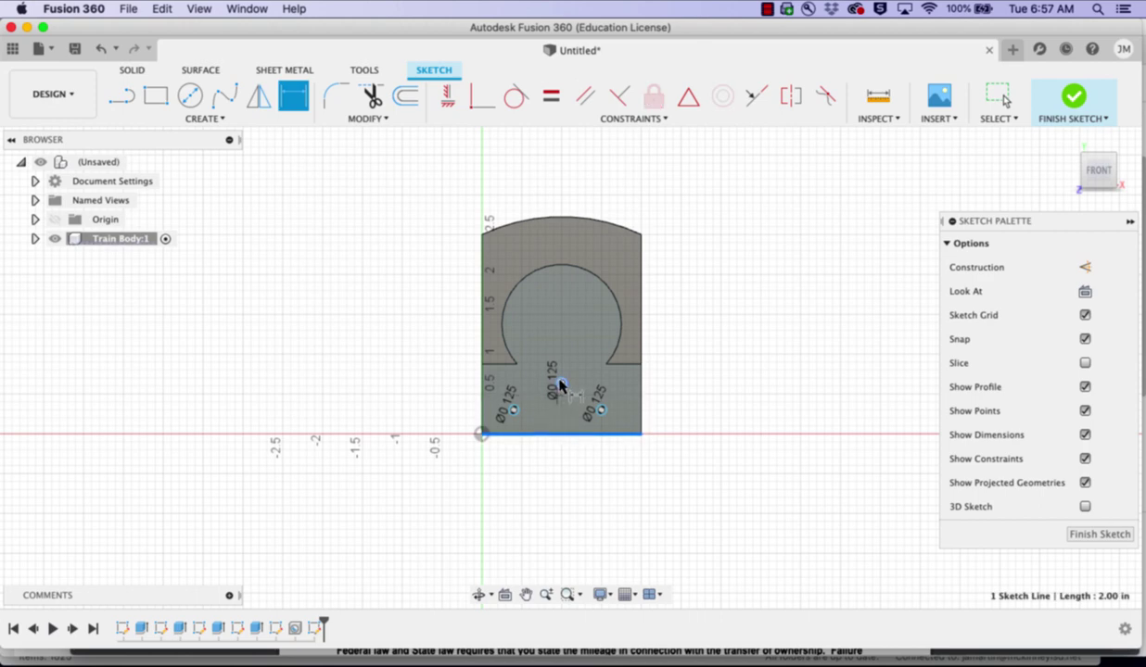
pyautogui.click(560, 384)
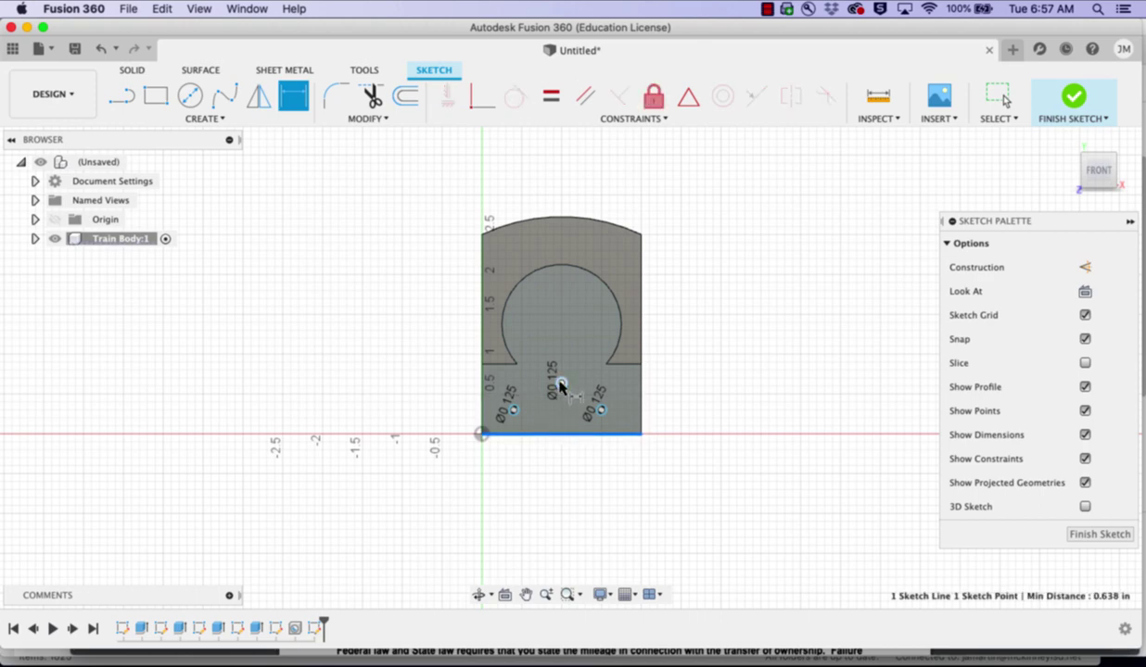
pyautogui.click(396, 393)
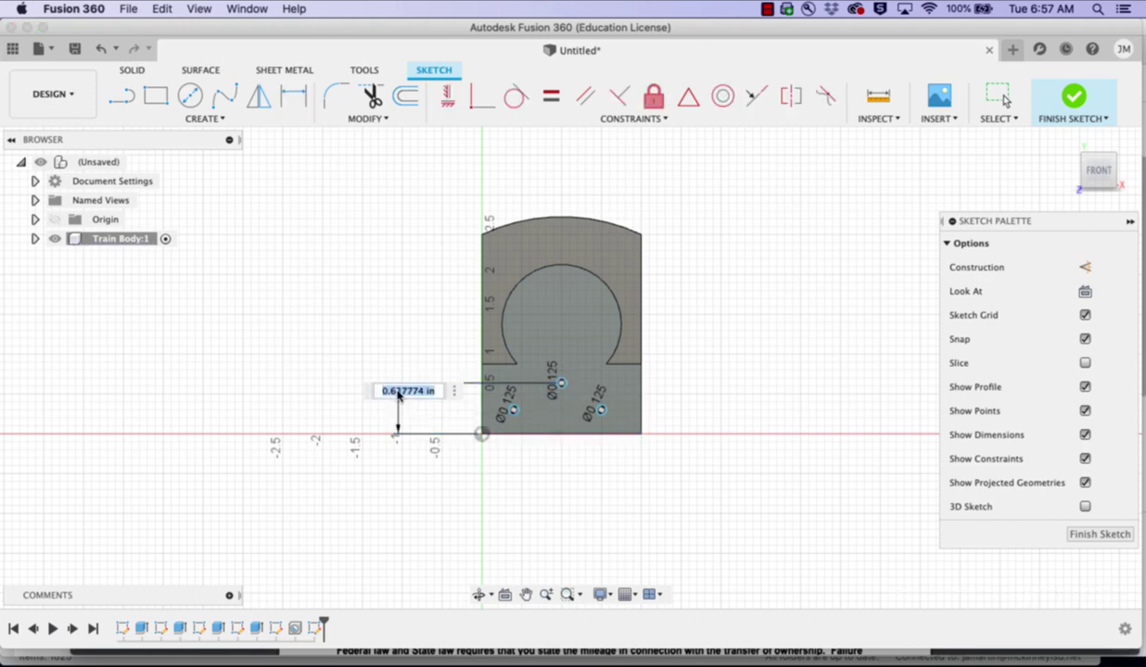
pyautogui.press('BackSpace')
pyautogui.press('Return')
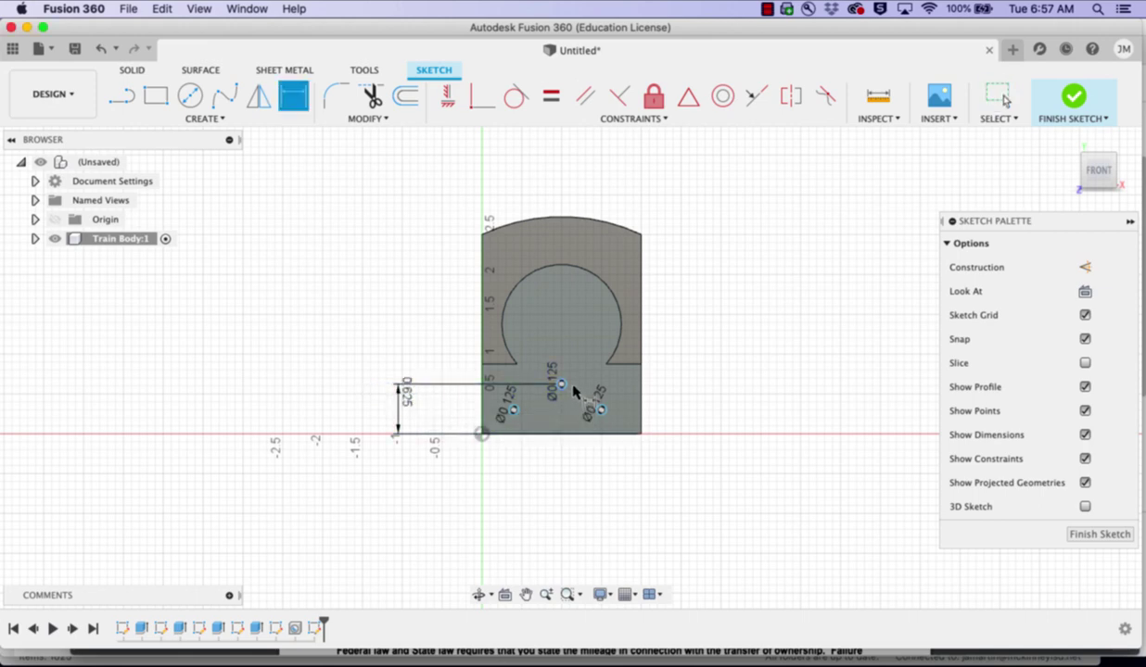
pyautogui.click(641, 394)
pyautogui.click(580, 179)
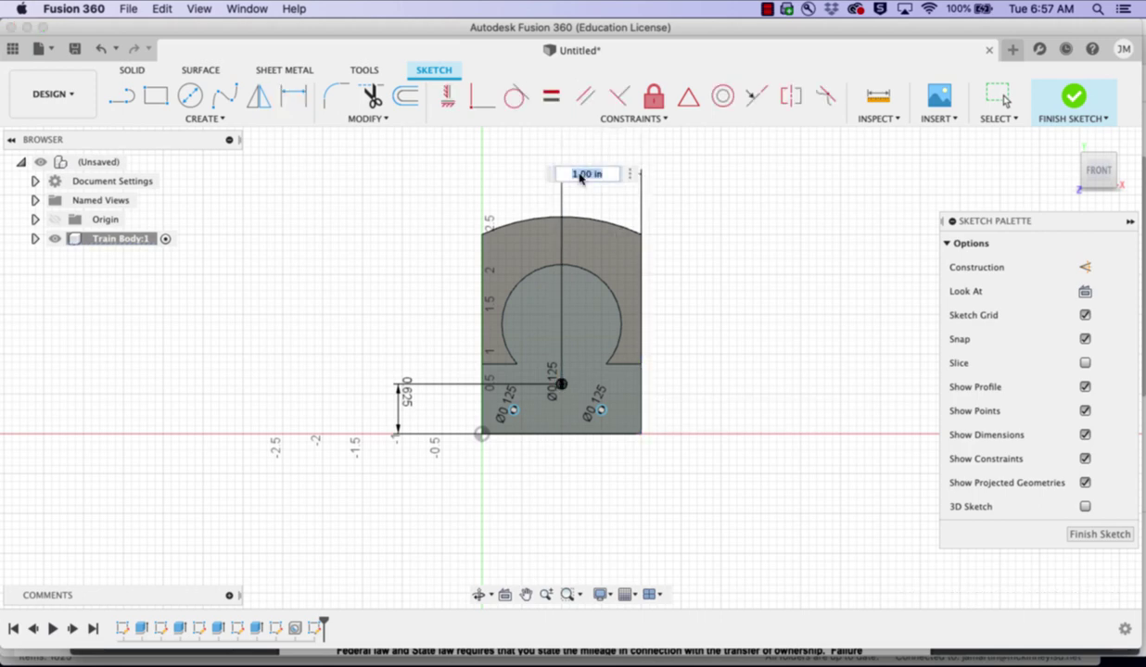
pyautogui.press('Return')
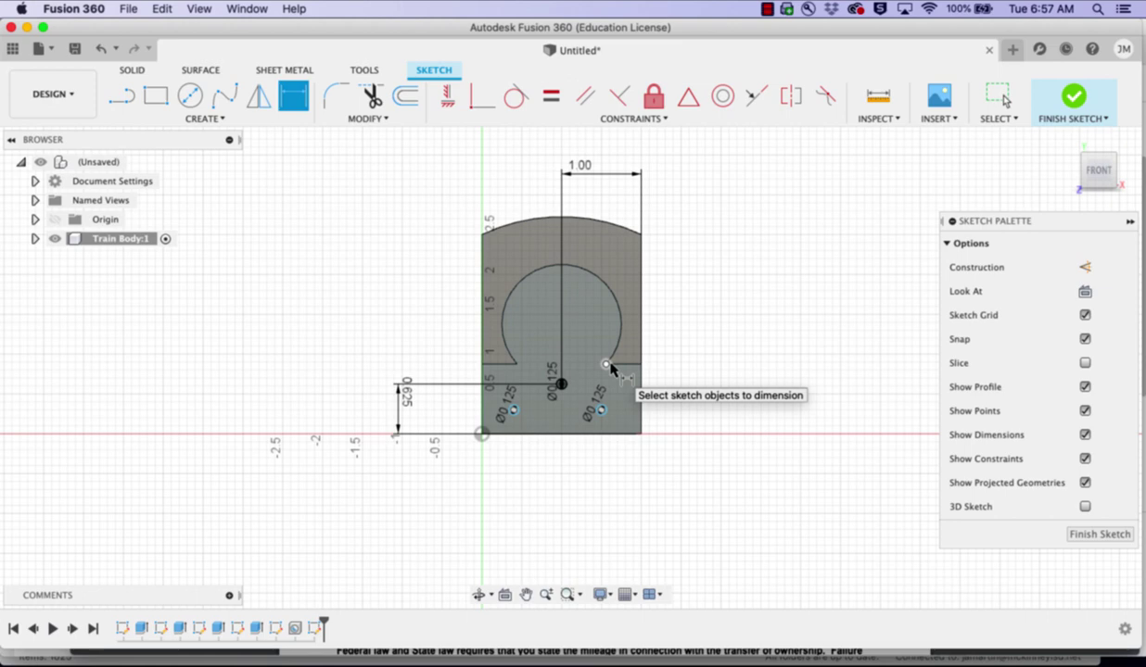
# - Dimension the left and right holes 0.375 in from their side edges
pyautogui.click(482, 408)
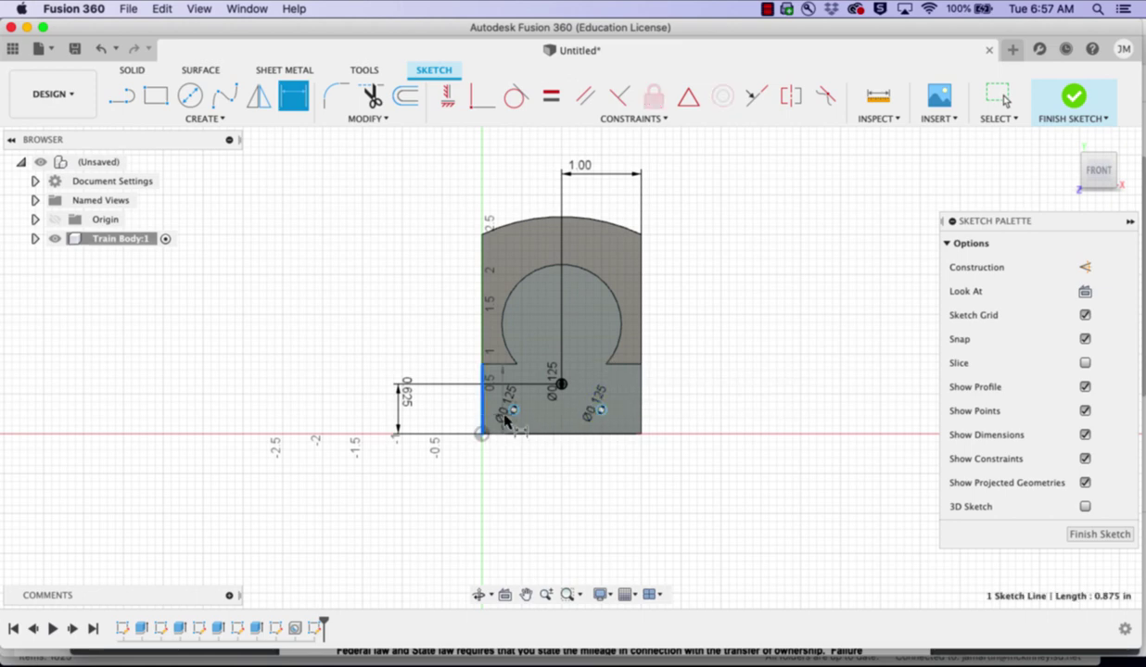
pyautogui.click(513, 412)
pyautogui.click(504, 463)
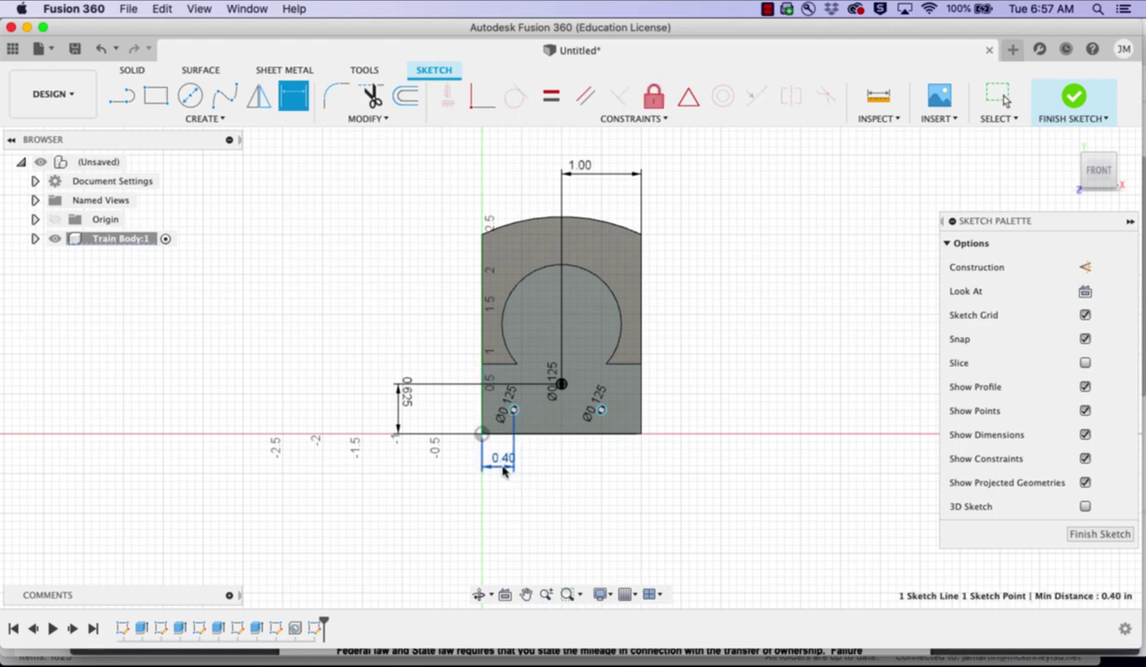
pyautogui.press('BackSpace')
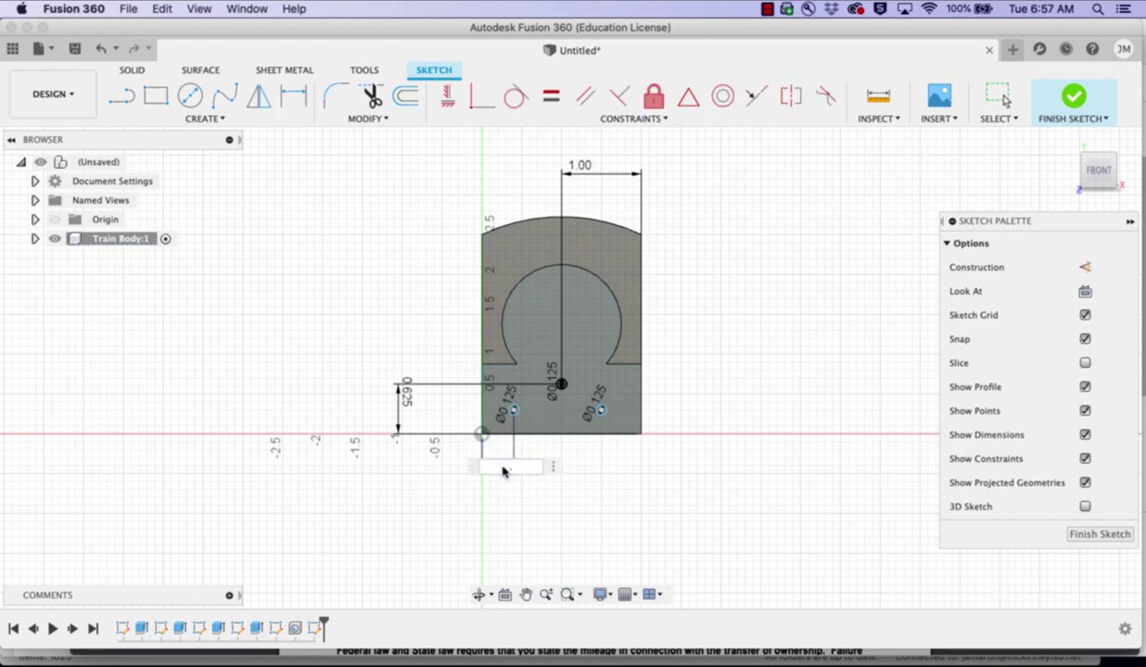
pyautogui.press('Return')
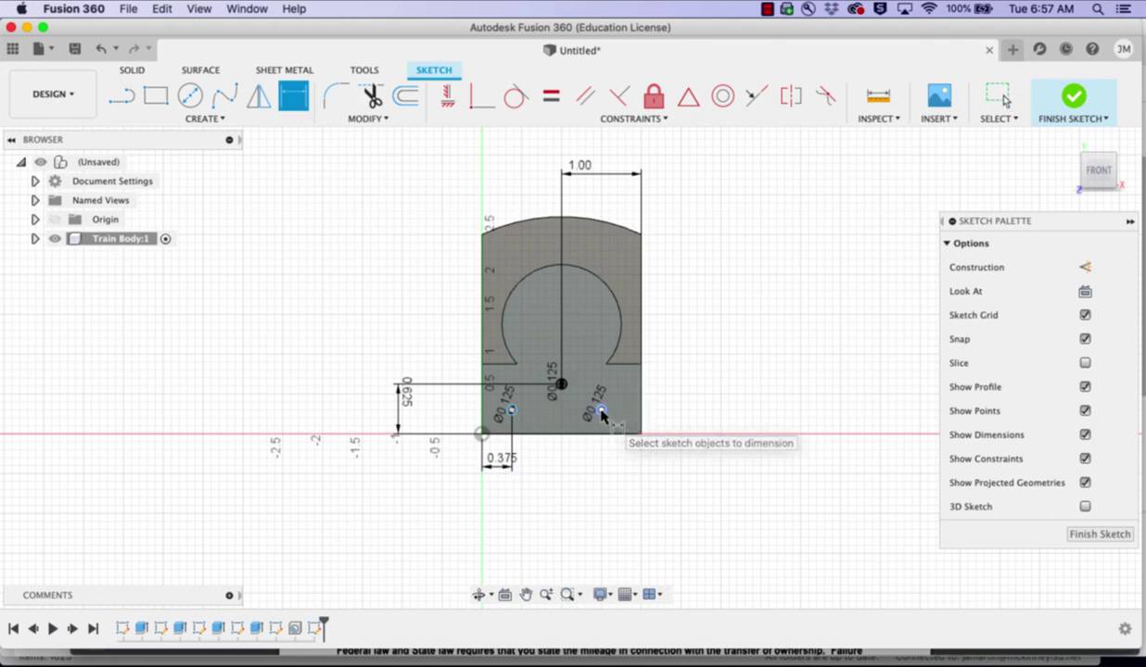
pyautogui.click(643, 420)
pyautogui.click(601, 410)
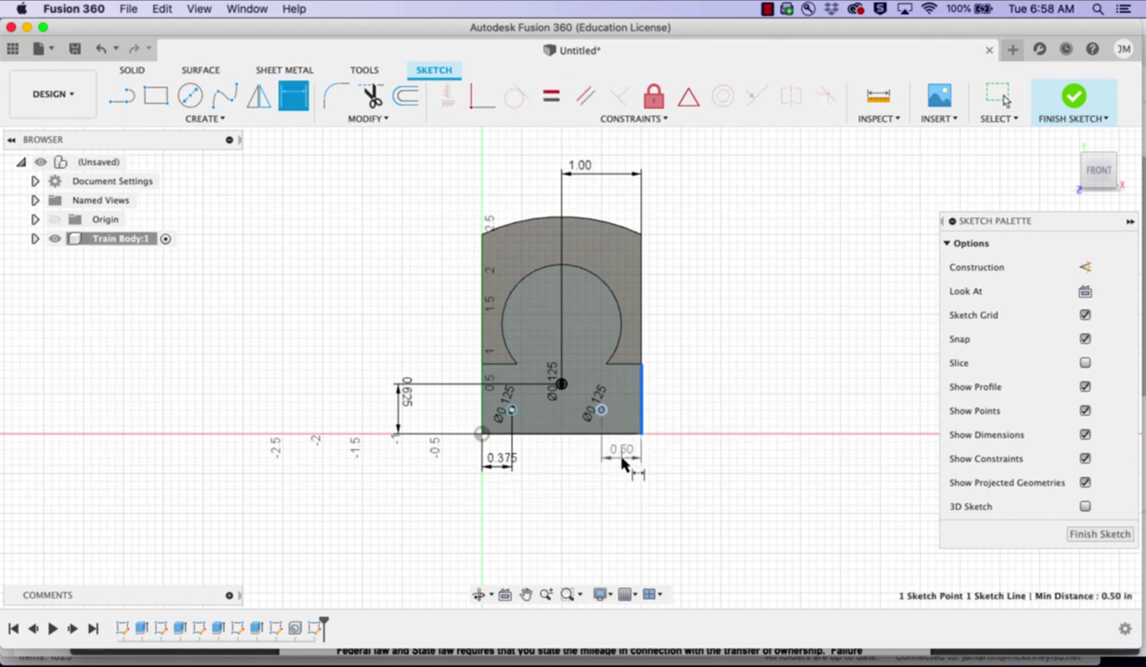
pyautogui.click(626, 463)
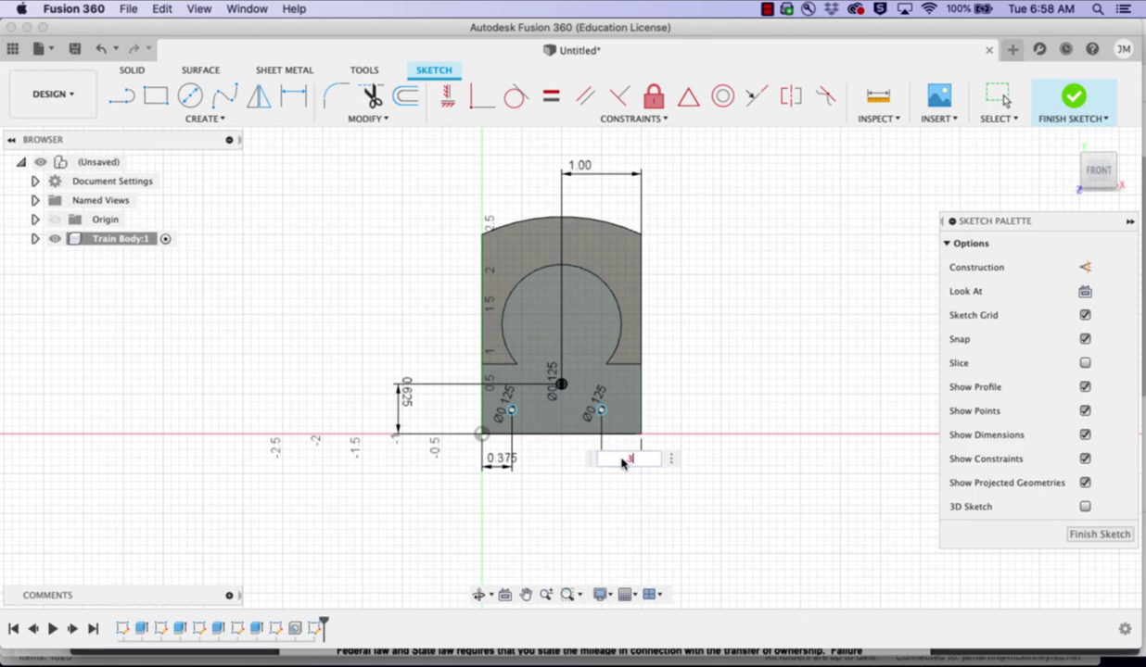
pyautogui.write('.375')
pyautogui.press('Return')
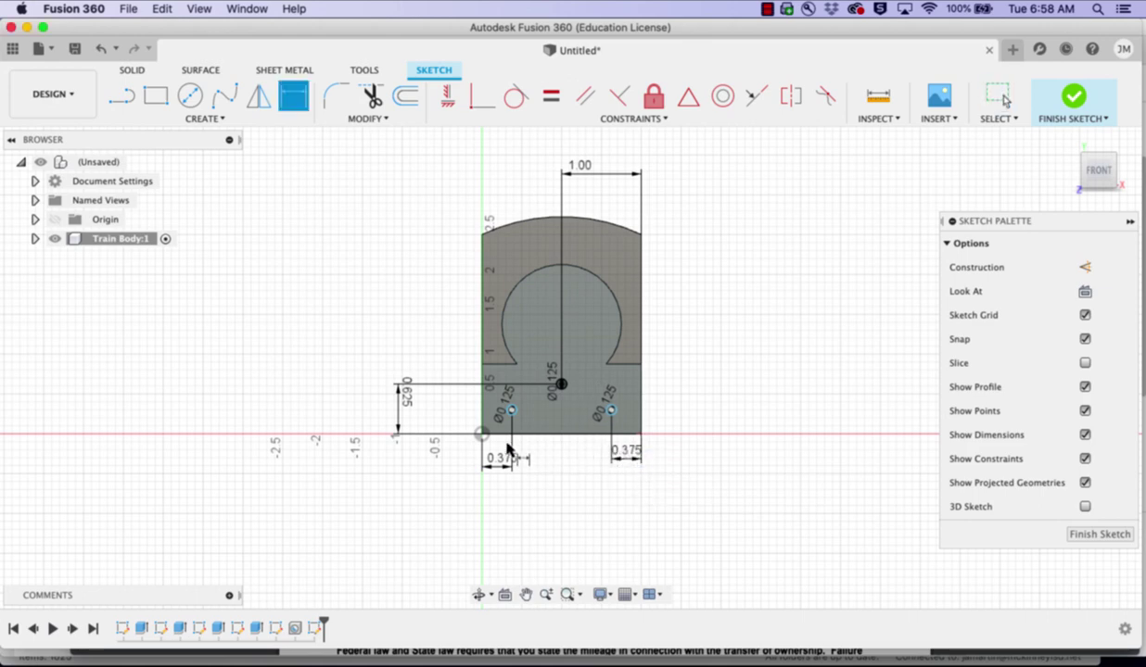
# - Set both lower holes 0.125 in above the bottom edge and finish the sketch
pyautogui.click(512, 414)
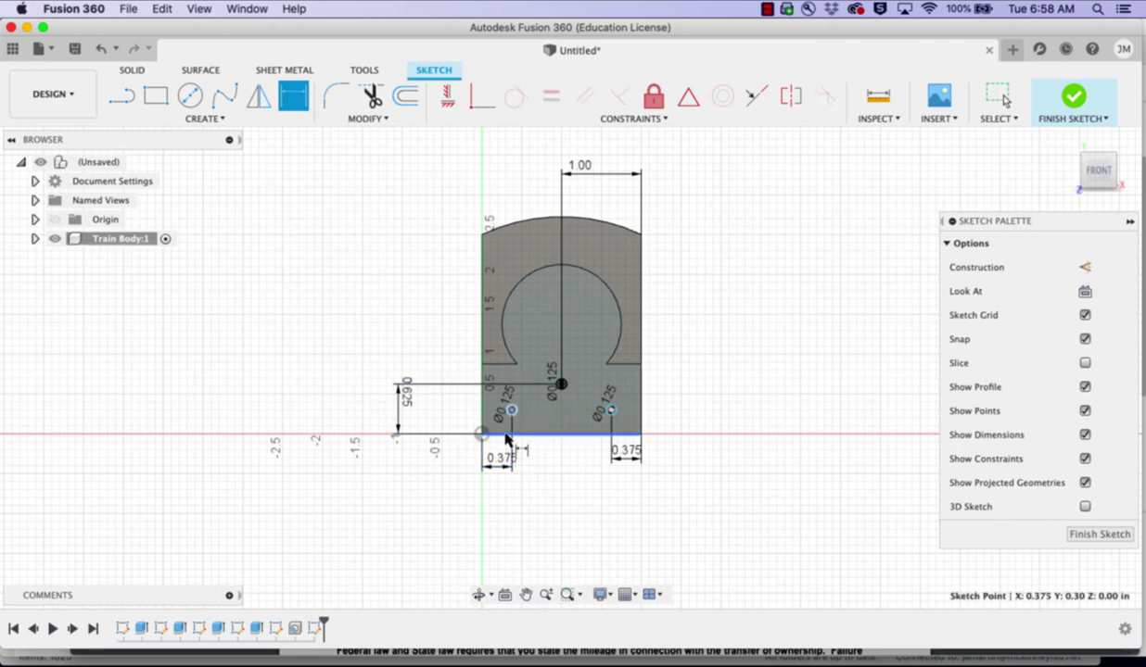
pyautogui.click(496, 434)
pyautogui.click(456, 424)
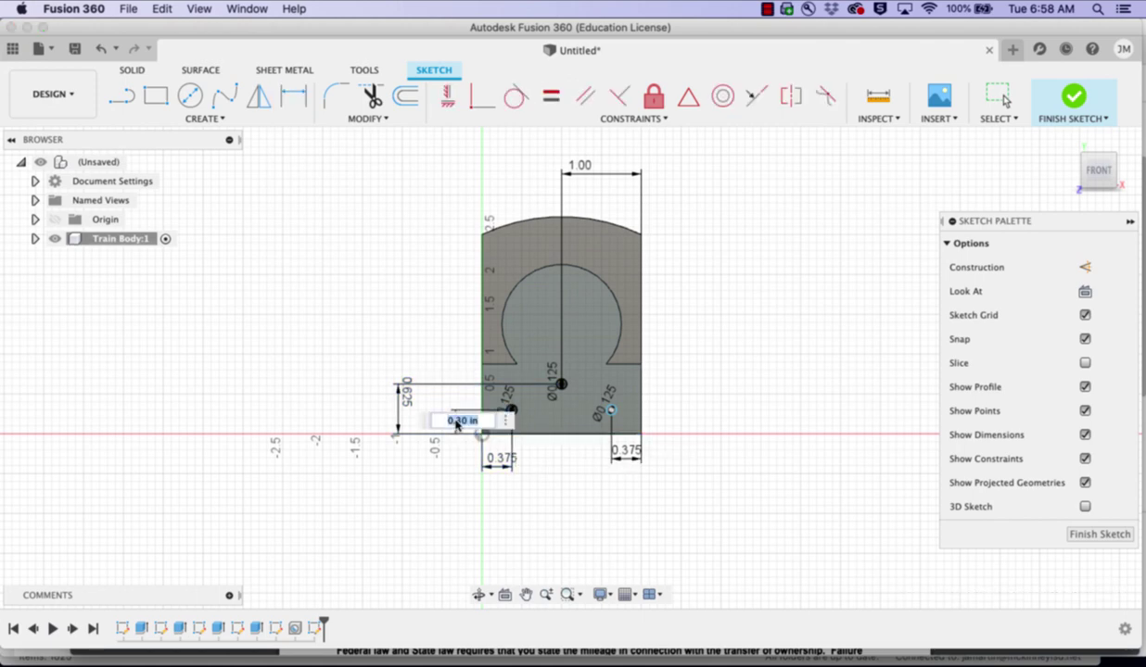
pyautogui.write('1')
pyautogui.write('125')
pyautogui.press('Return')
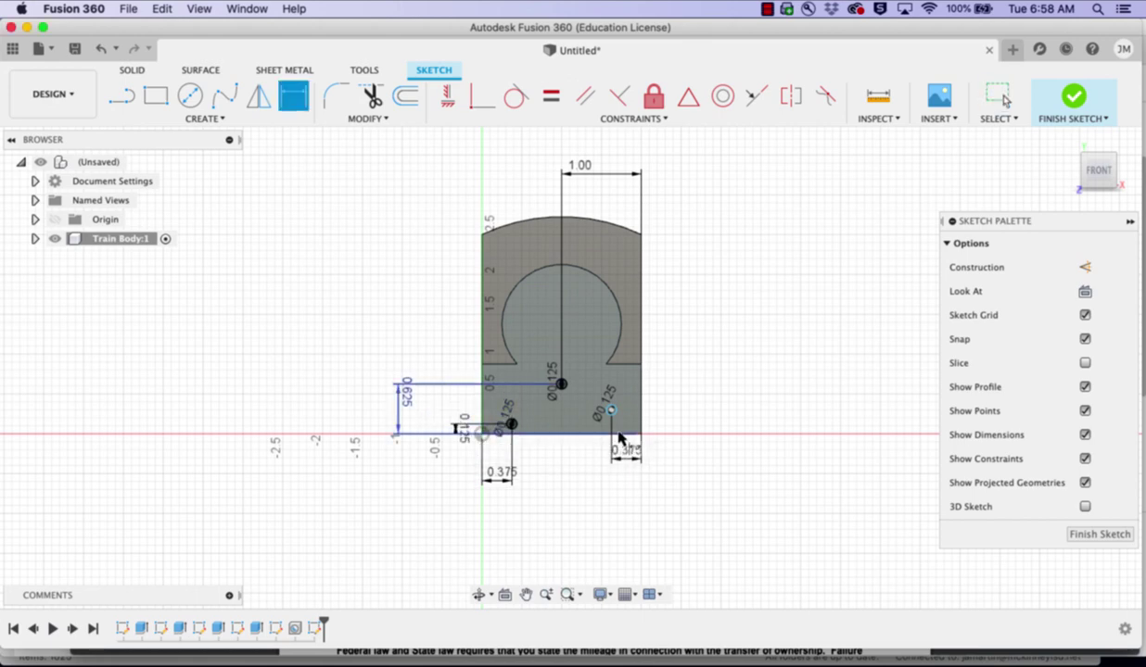
pyautogui.click(611, 412)
pyautogui.click(616, 433)
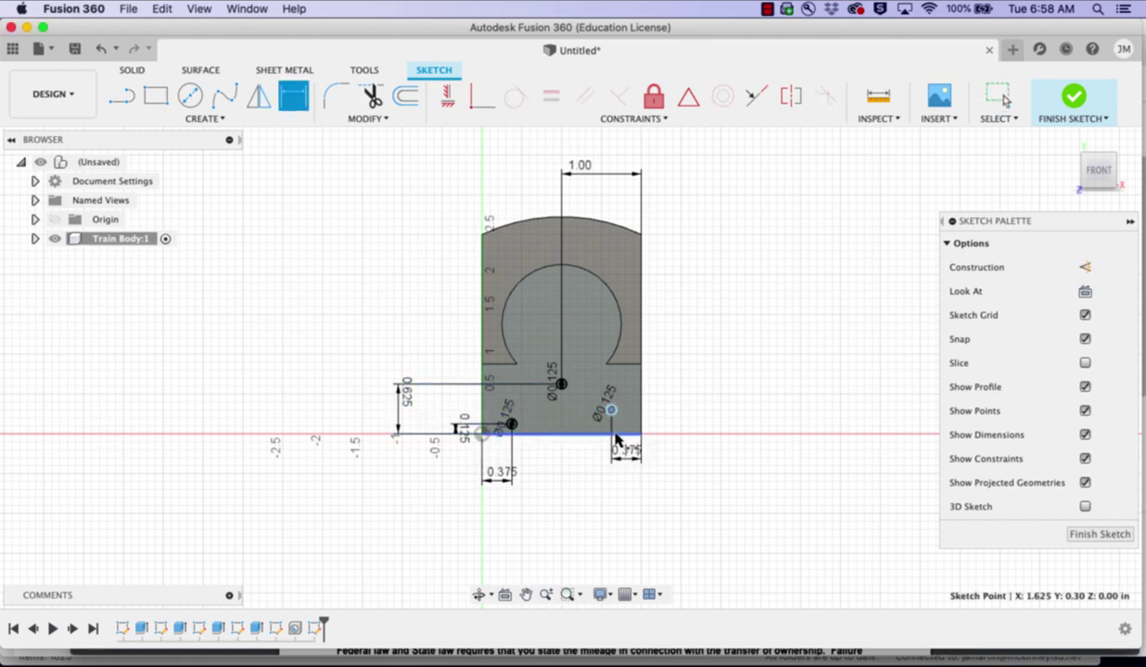
pyautogui.click(681, 426)
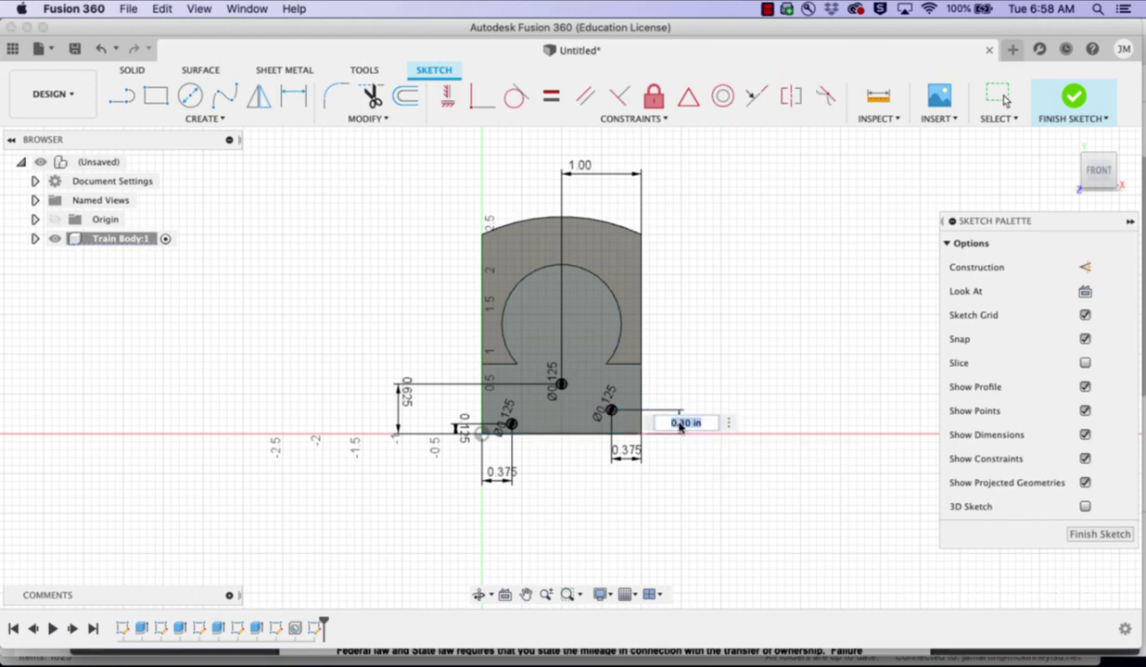
pyautogui.write('.125')
pyautogui.press('Return')
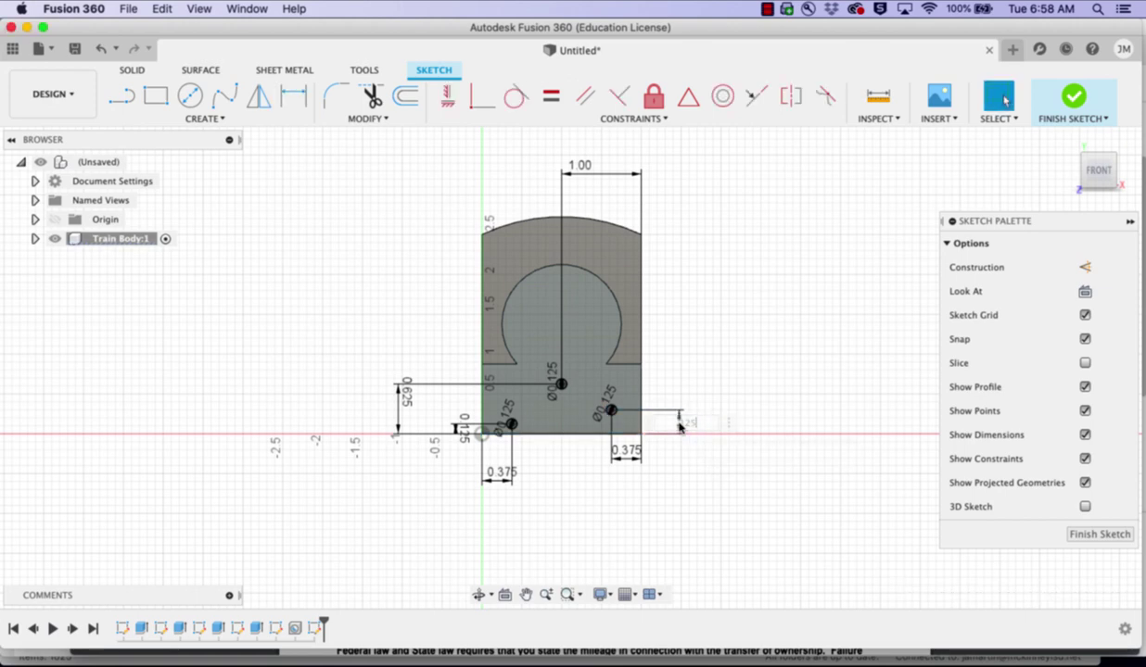
pyautogui.click(1066, 98)
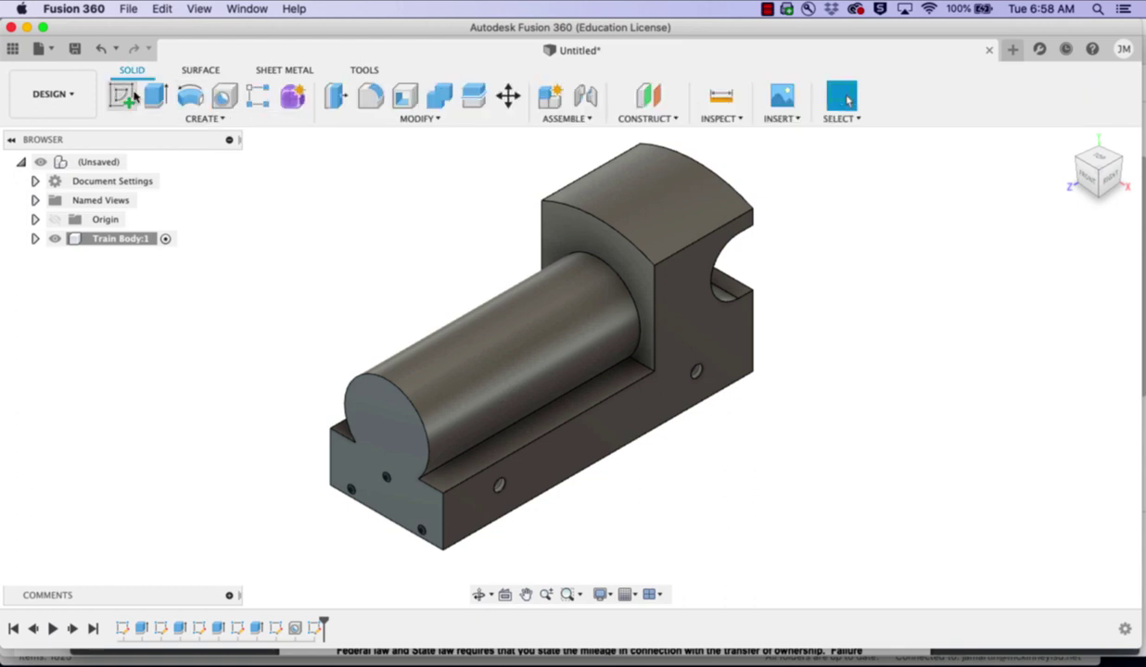
# - Start a hole feature at the three sketch points on the front face
pyautogui.click(224, 95)
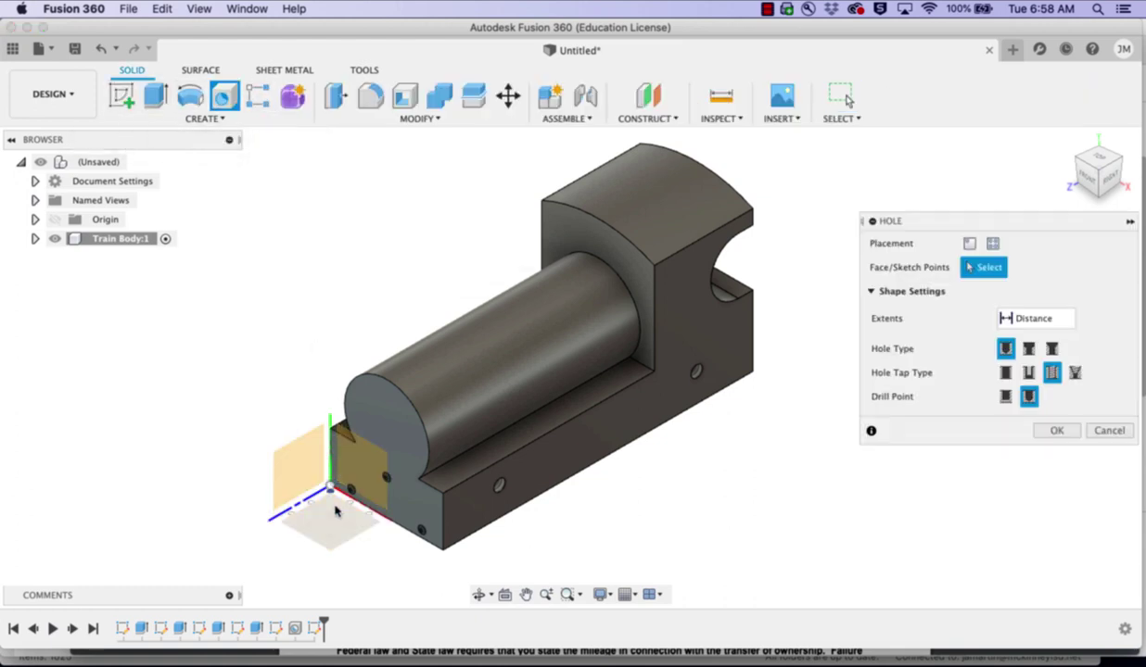
pyautogui.click(381, 478)
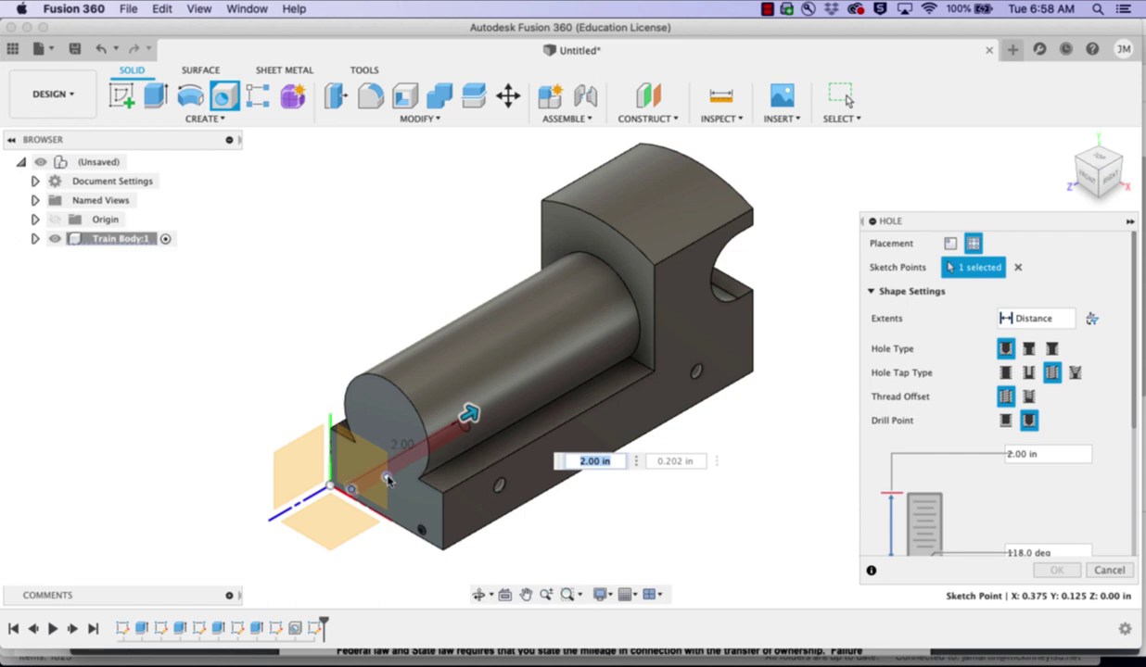
pyautogui.click(387, 480)
pyautogui.click(422, 530)
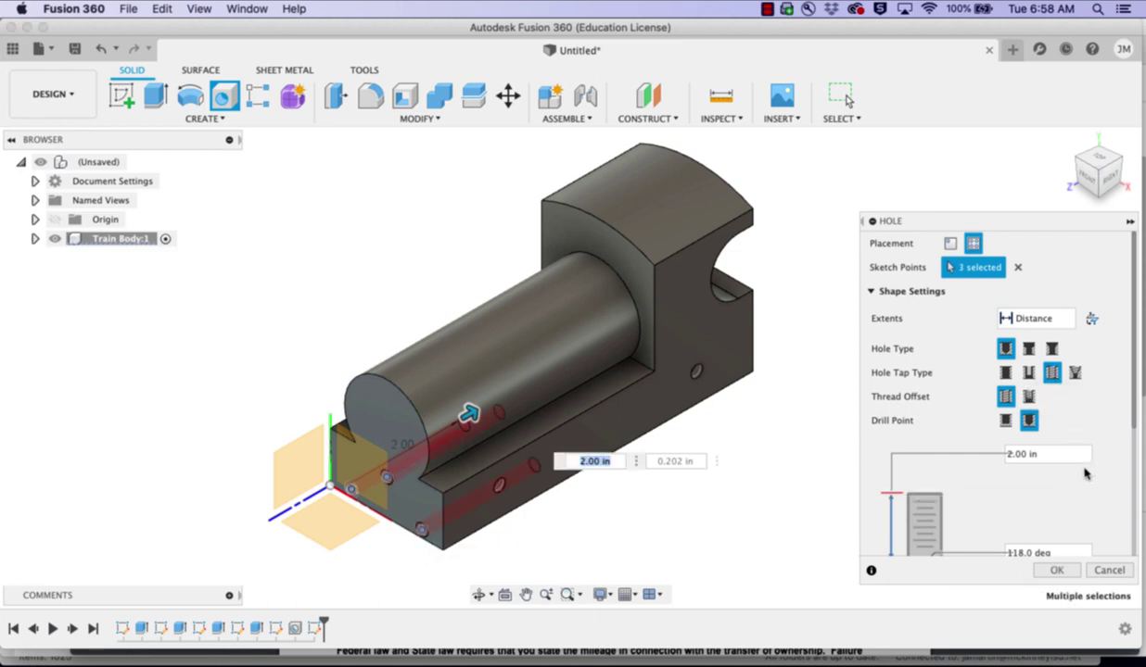
pyautogui.scroll(-3, 1085, 473)
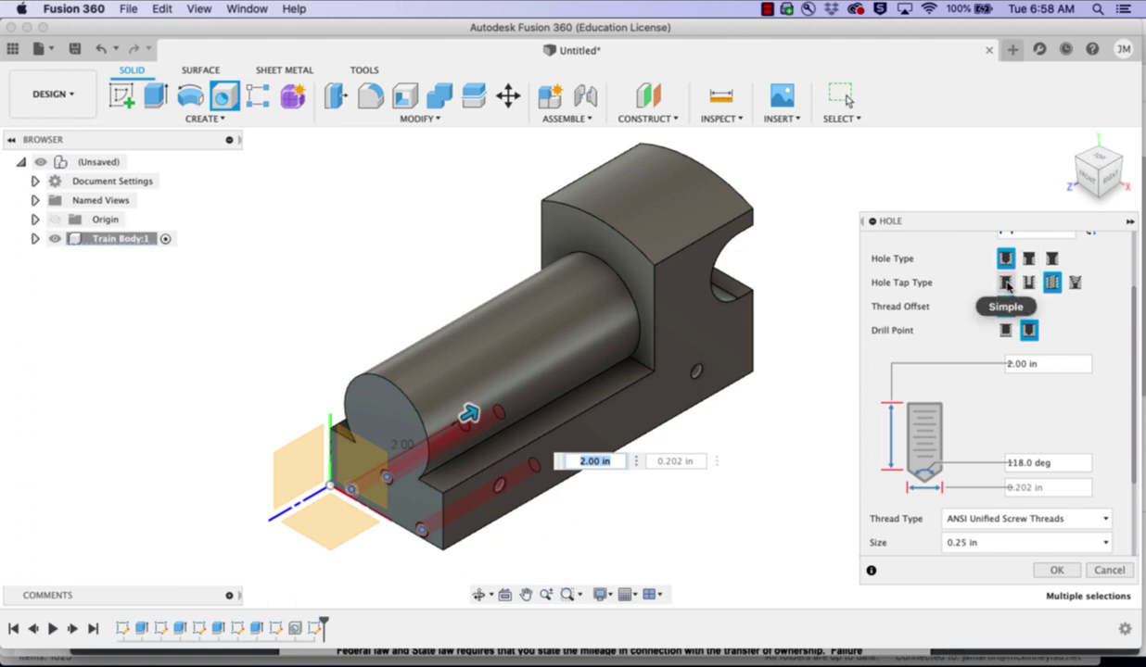
# - Make the holes simple and flat-bottomed, 0.125 in deep and 0.125 in diameter
pyautogui.click(1007, 285)
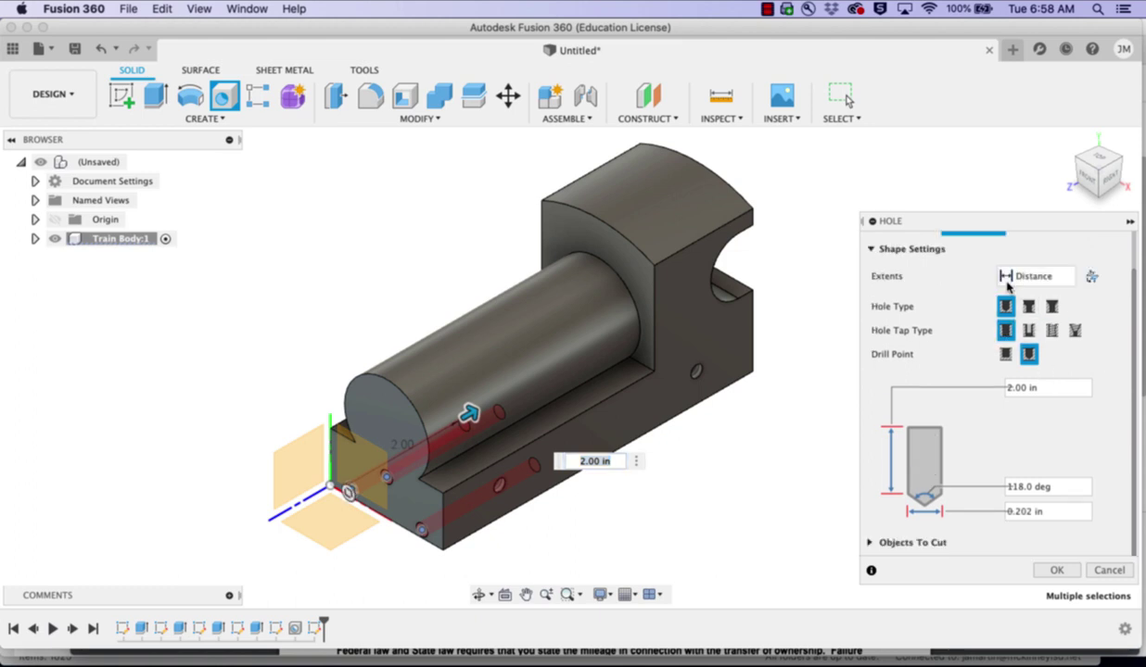
pyautogui.click(1006, 355)
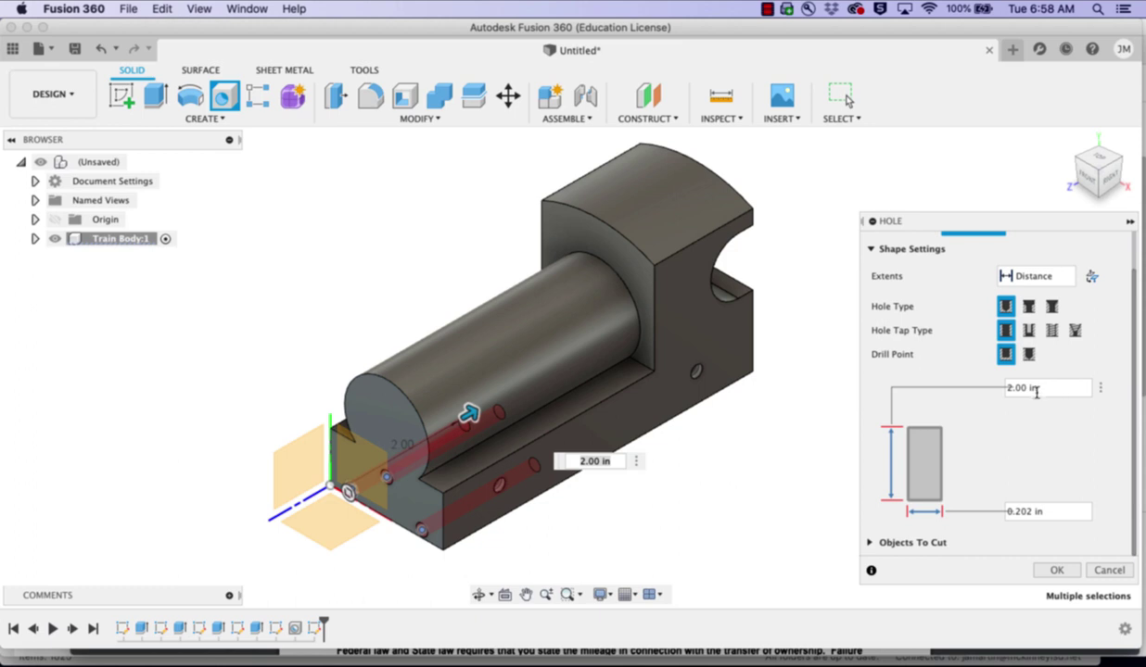
pyautogui.moveTo(1041, 387); pyautogui.dragTo(1002, 387)
pyautogui.press('BackSpace')
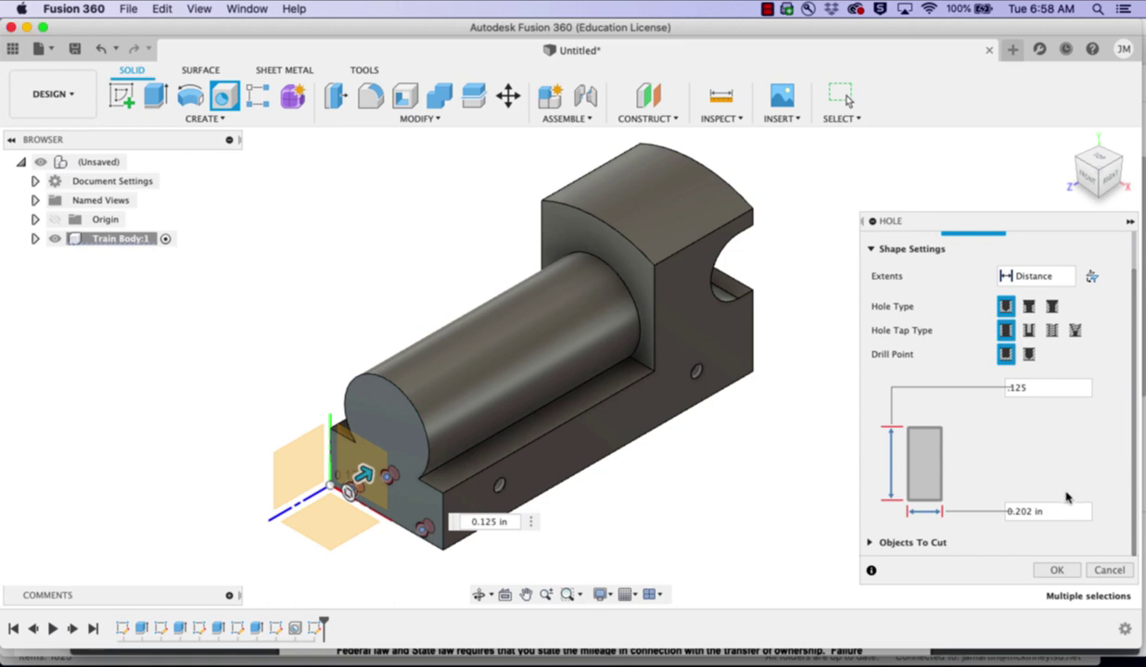
pyautogui.moveTo(1054, 512); pyautogui.dragTo(983, 513)
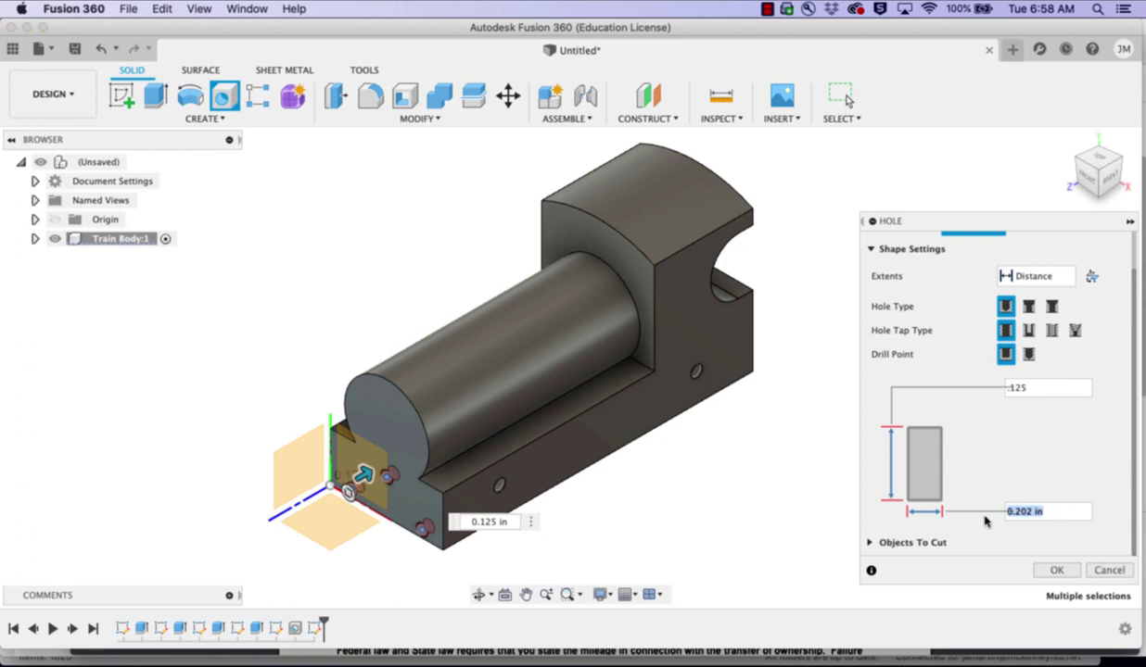
pyautogui.press('BackSpace')
pyautogui.write('.125')
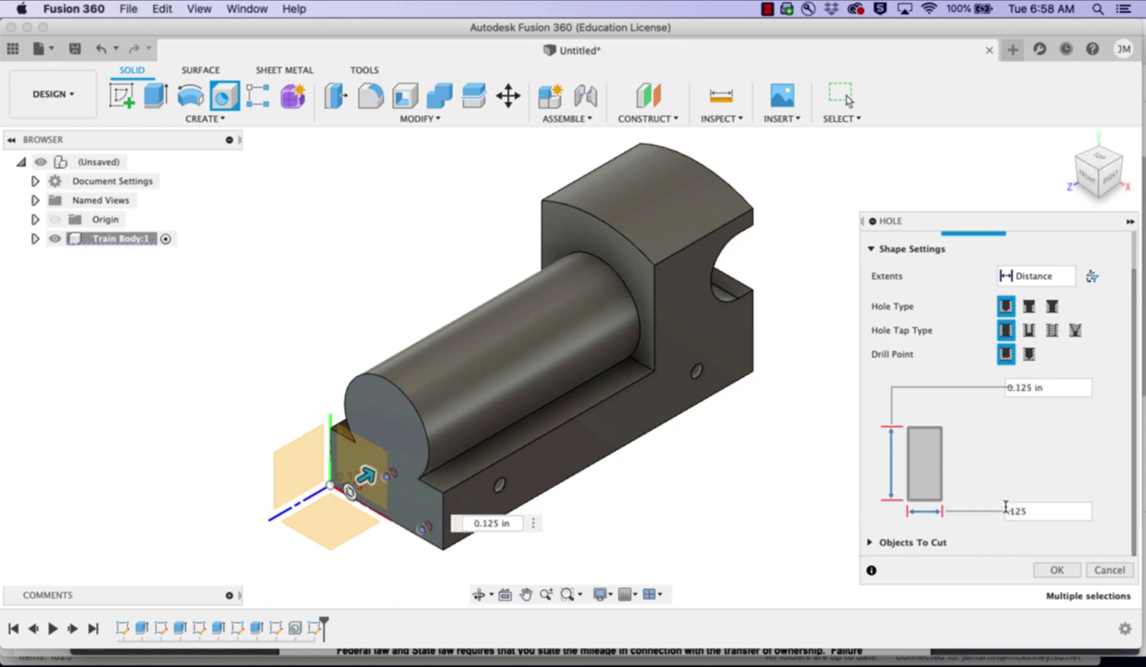
pyautogui.click(1056, 571)
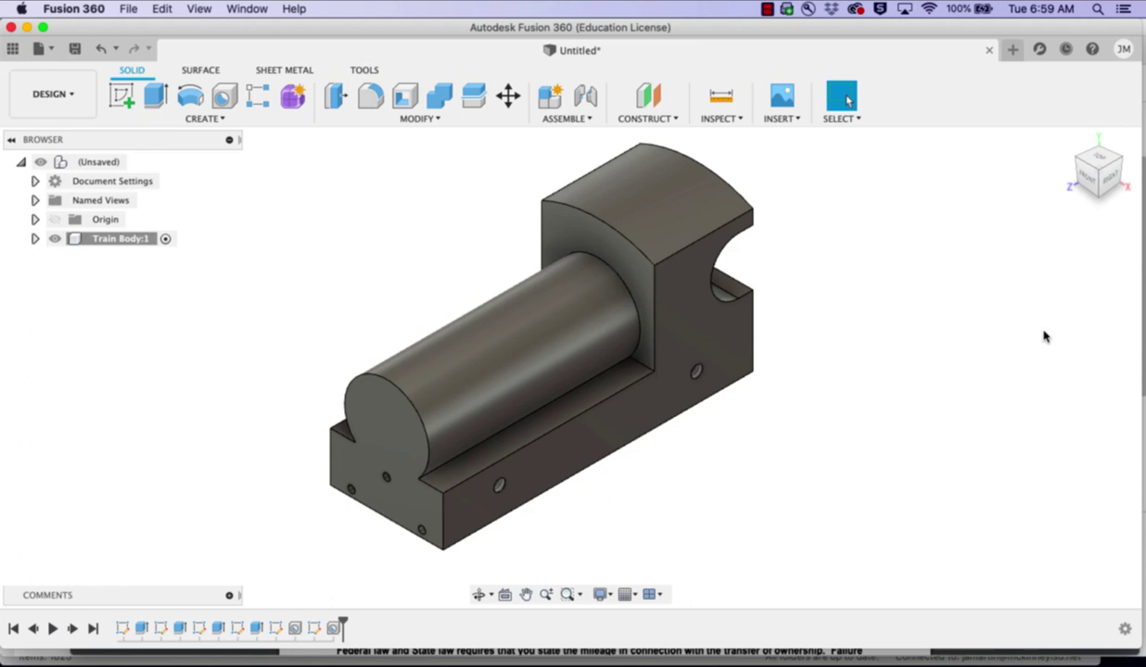
# - Sketch on the block's back end face and draw a 0.25 in diameter circle
pyautogui.click(1120, 163)
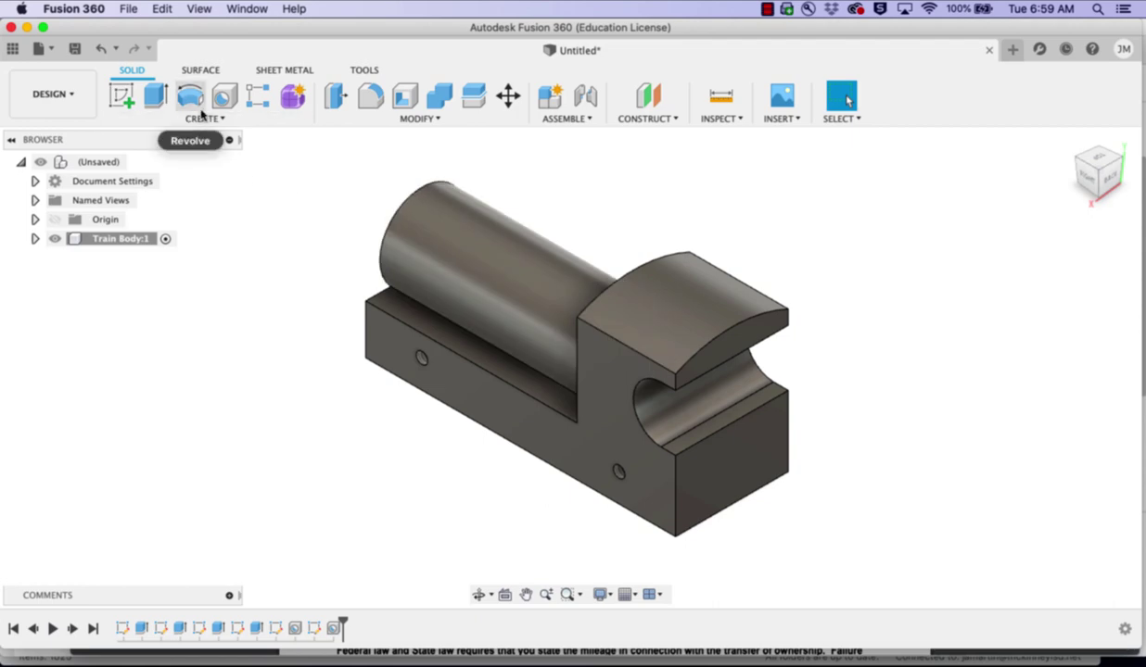
pyautogui.click(121, 95)
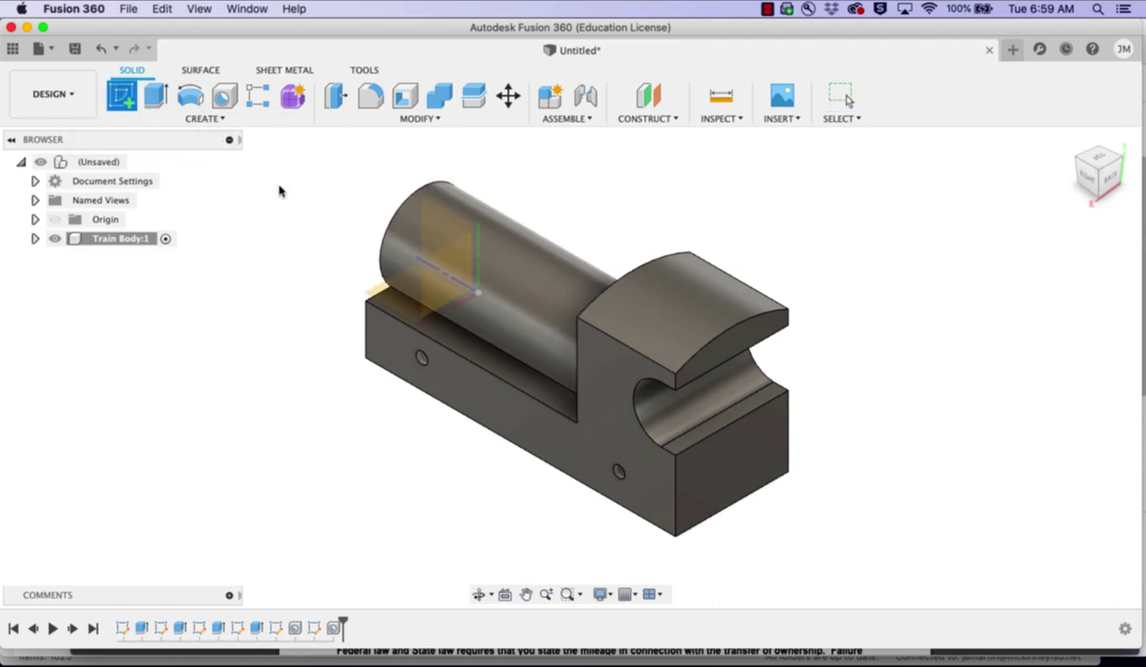
pyautogui.click(727, 480)
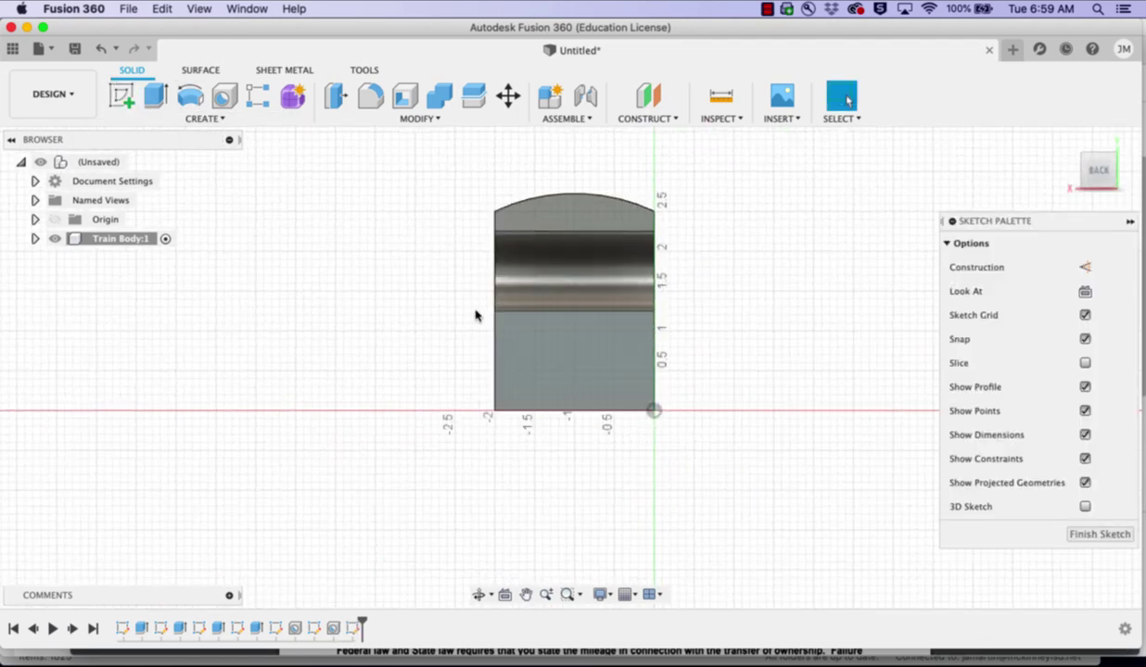
pyautogui.click(189, 96)
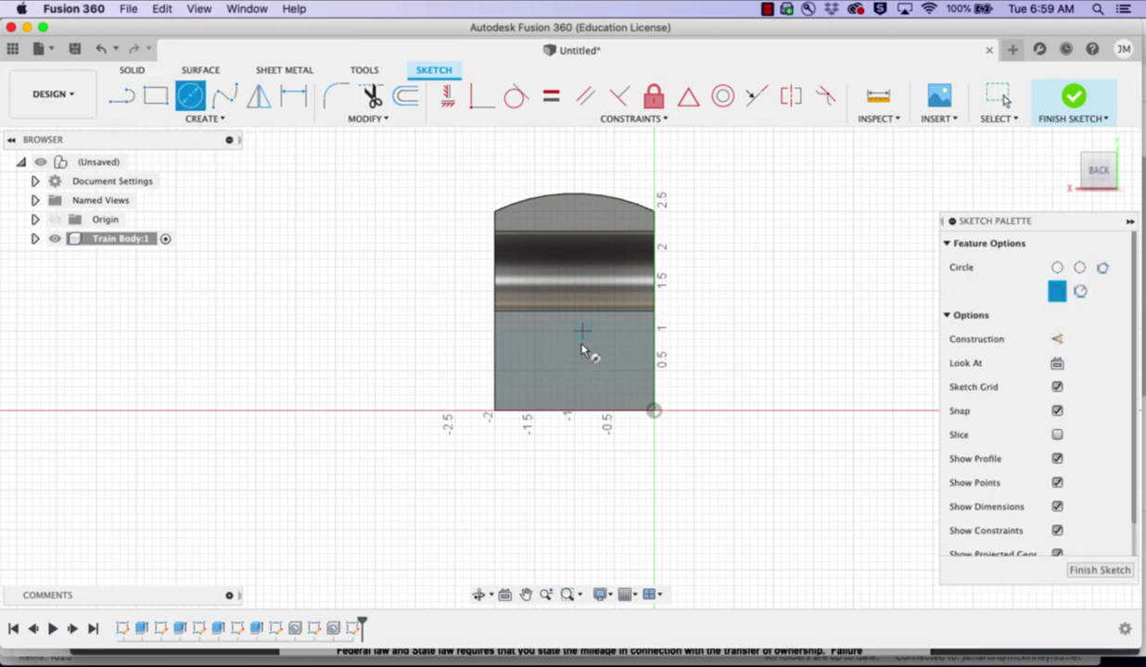
pyautogui.click(574, 375)
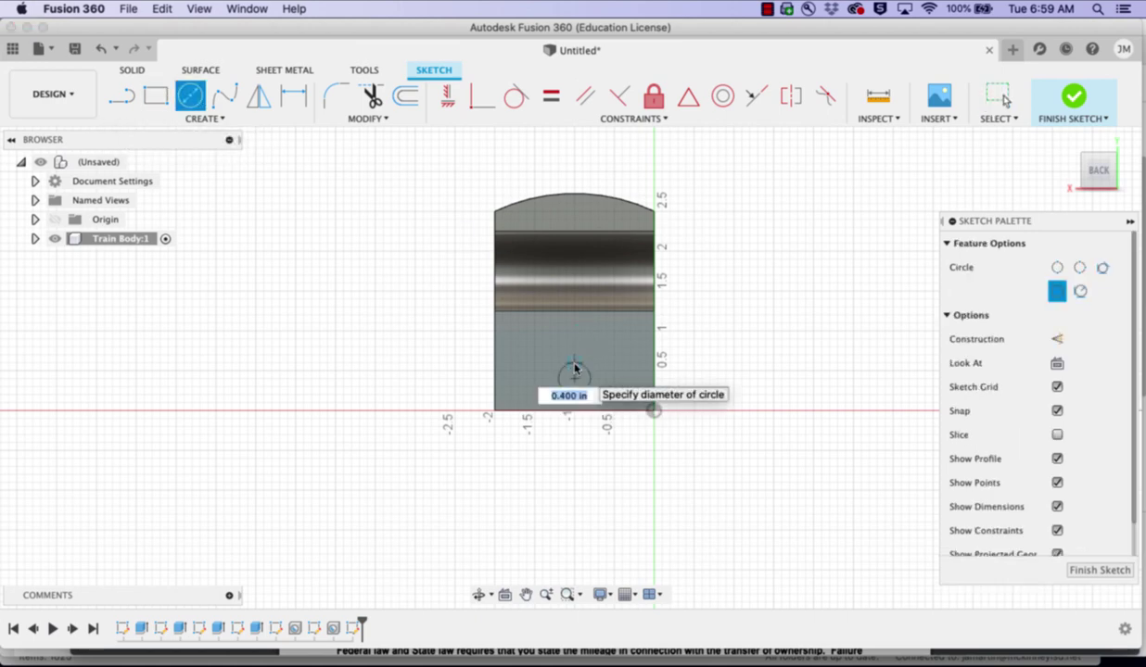
pyautogui.write('.25')
pyautogui.press('Return')
pyautogui.press('Escape')
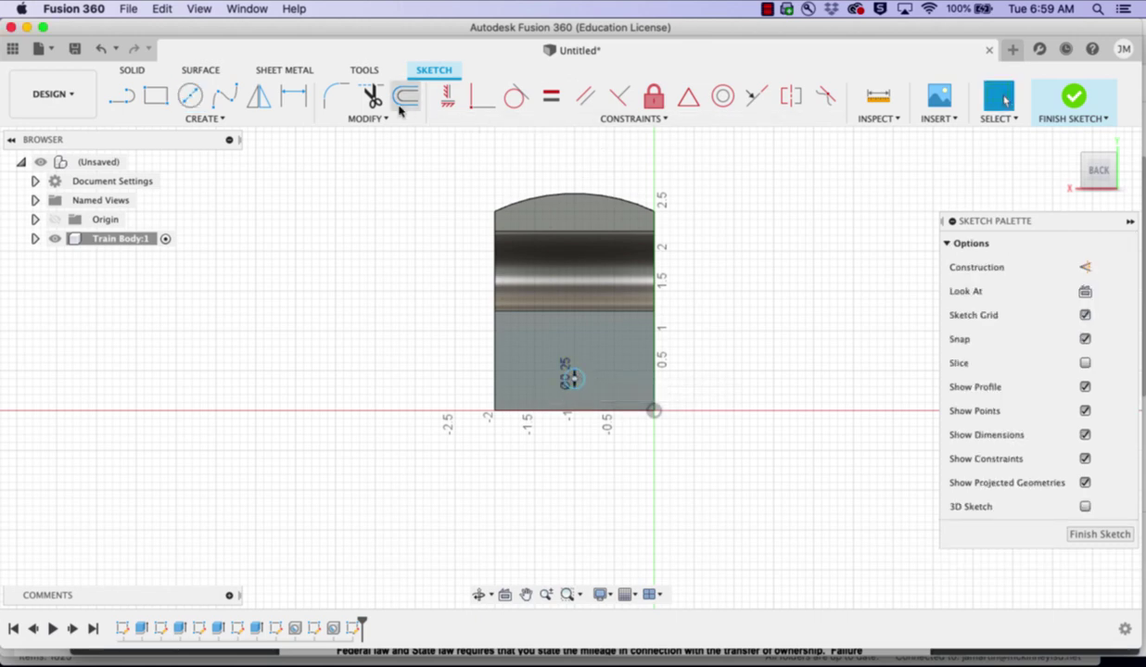
# - Dimension the circle centre 1.00 in from the face's left side
pyautogui.click(289, 98)
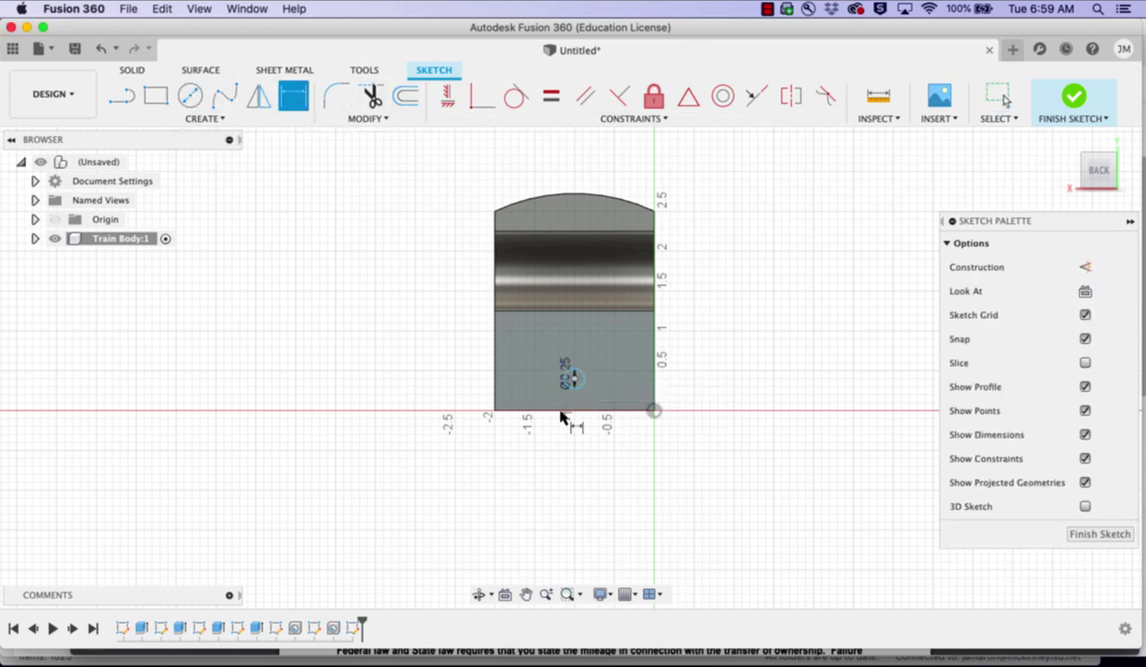
pyautogui.click(573, 380)
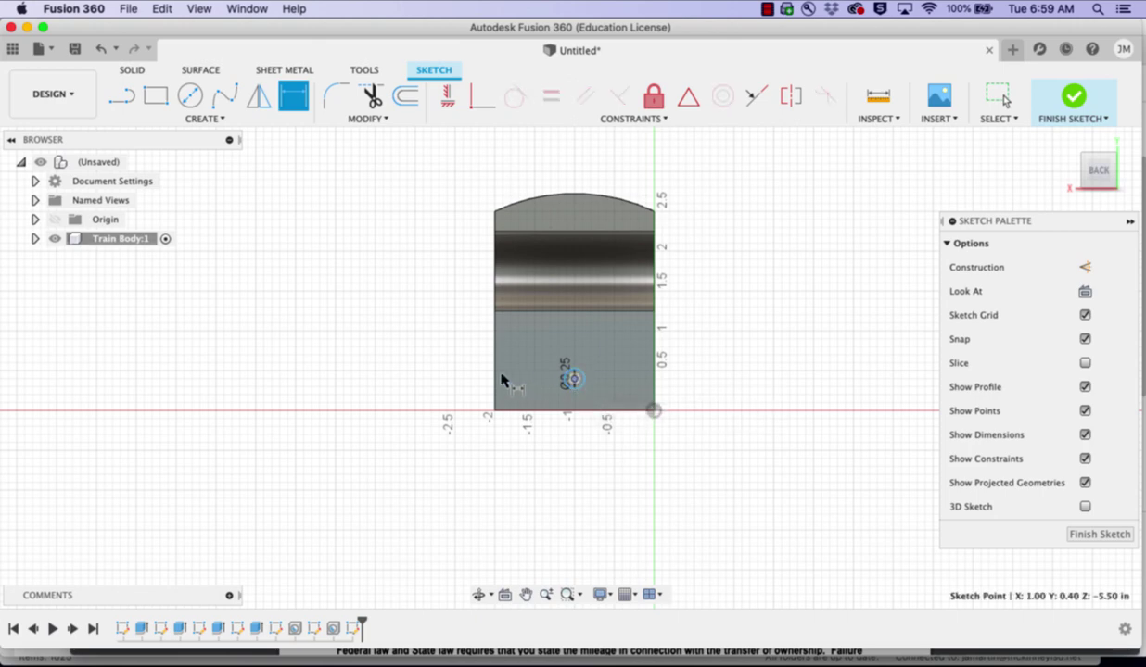
pyautogui.click(494, 378)
pyautogui.click(522, 466)
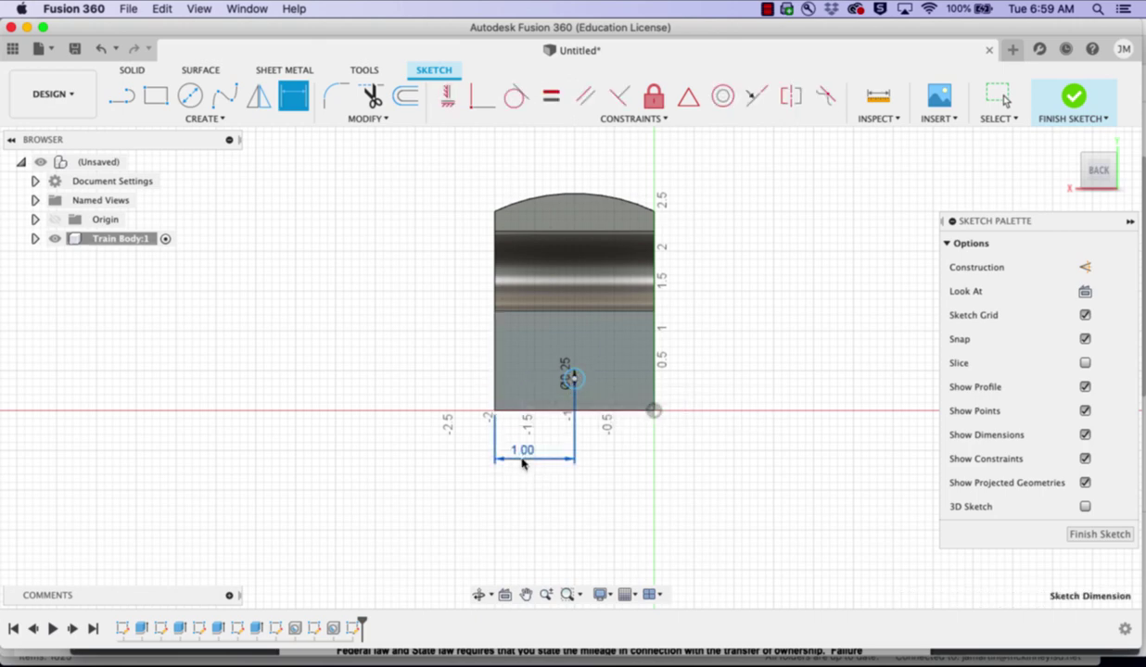
pyautogui.write('1')
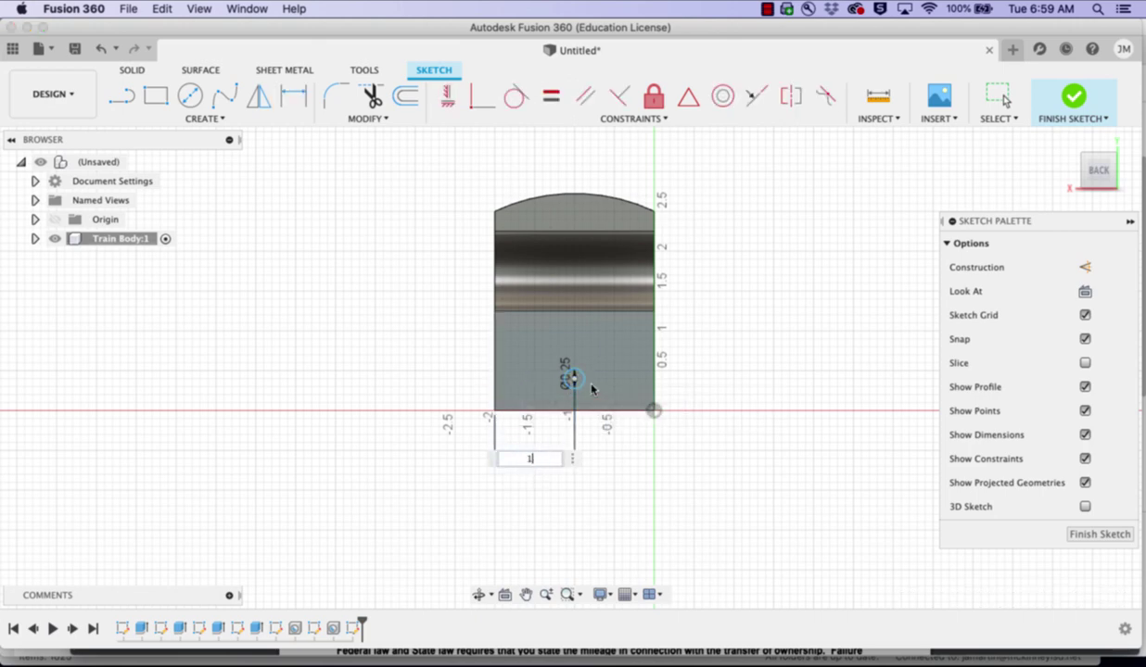
pyautogui.press('Return')
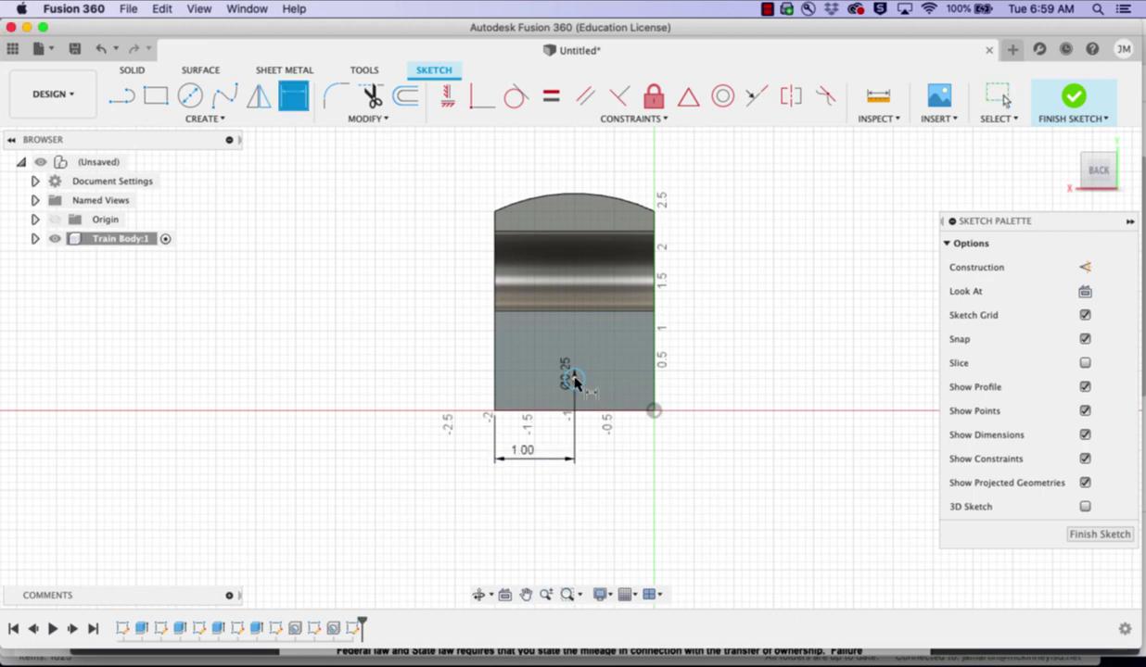
# - Place the circle centre 0.375 in above the bottom edge and finish the sketch
pyautogui.click(579, 411)
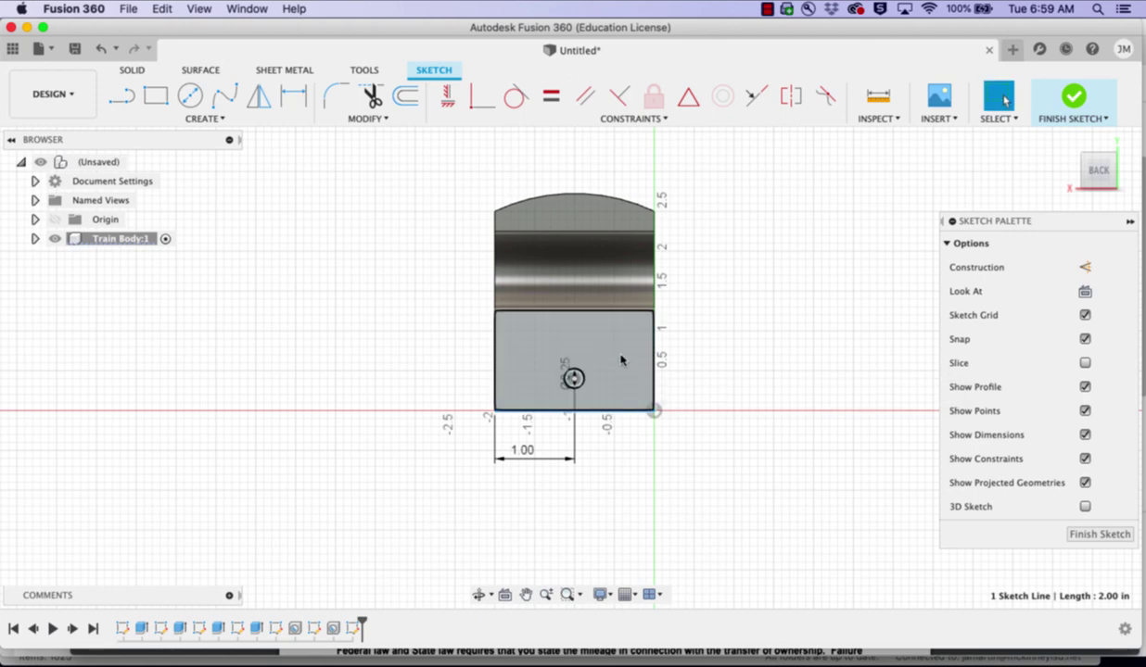
pyautogui.click(574, 378)
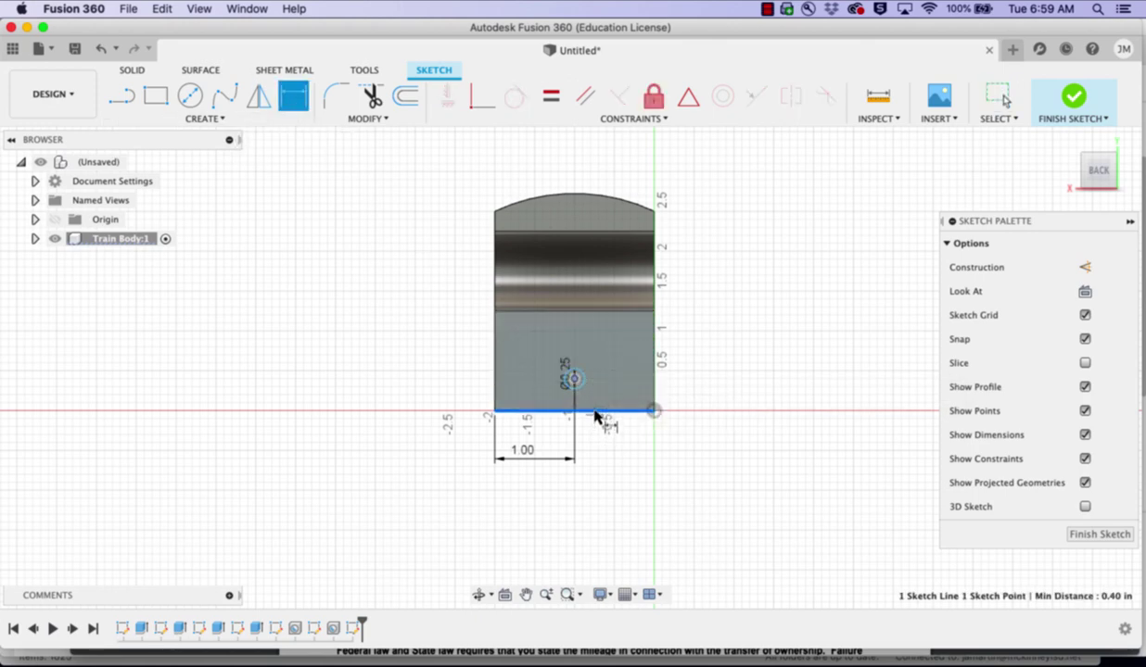
pyautogui.click(705, 395)
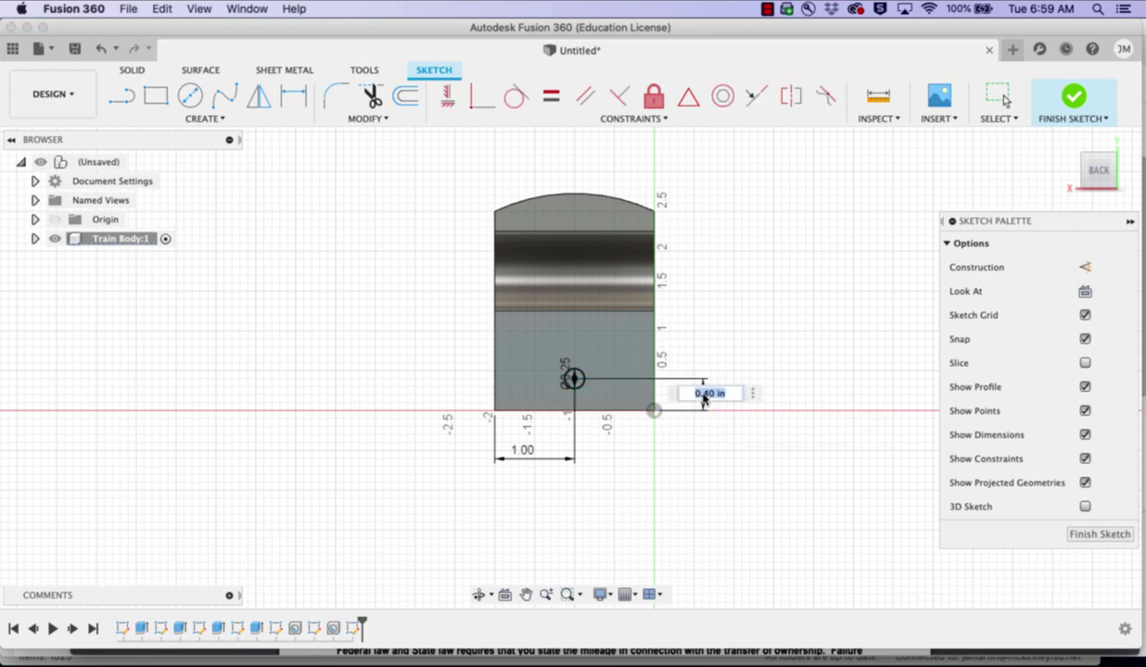
pyautogui.press('BackSpace')
pyautogui.write('.375')
pyautogui.press('Return')
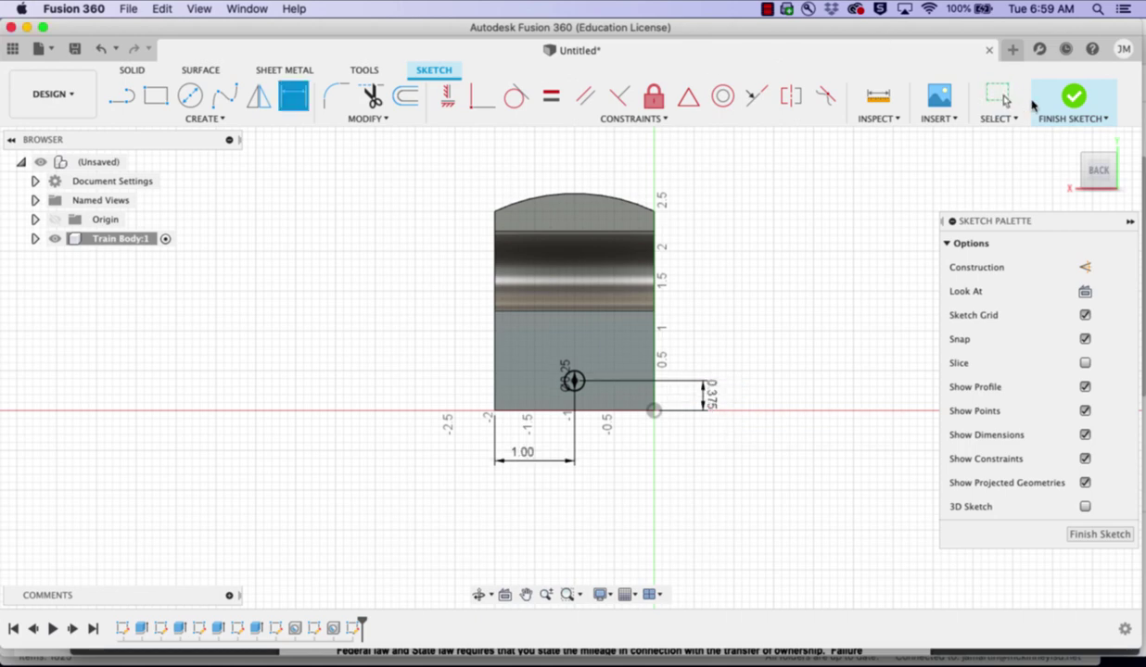
pyautogui.click(1076, 97)
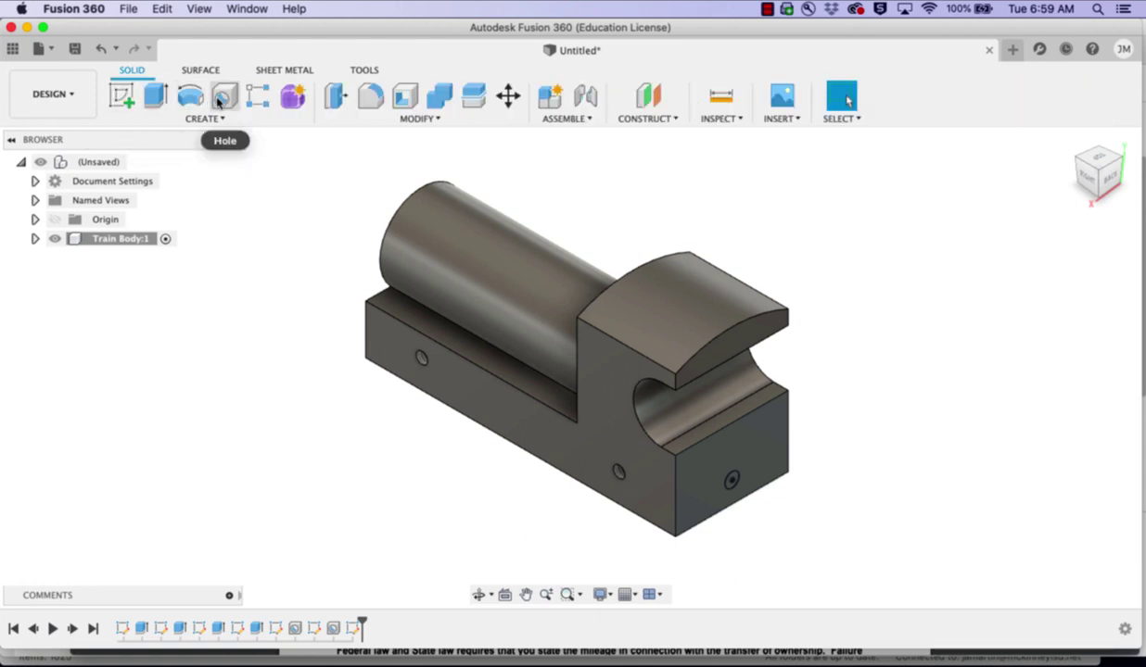
# - Drill a hole at the sketched end-face point with 0.5 in depth and 0.25 in diameter
pyautogui.click(225, 98)
pyautogui.click(733, 483)
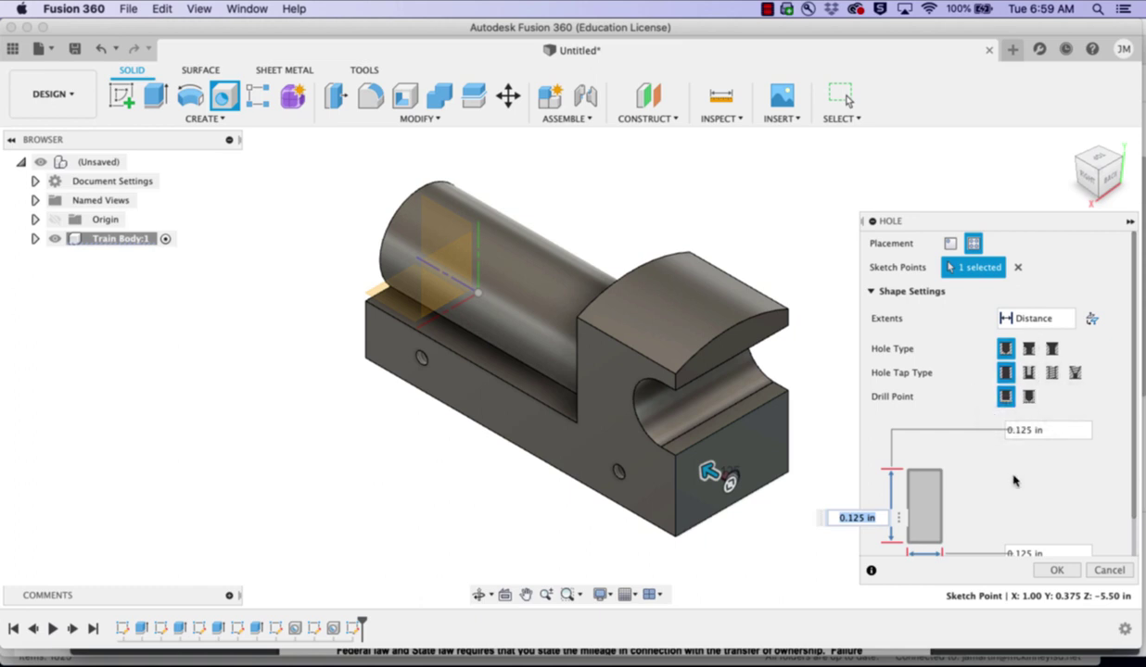
pyautogui.click(1052, 429)
pyautogui.moveTo(1052, 429); pyautogui.dragTo(938, 419)
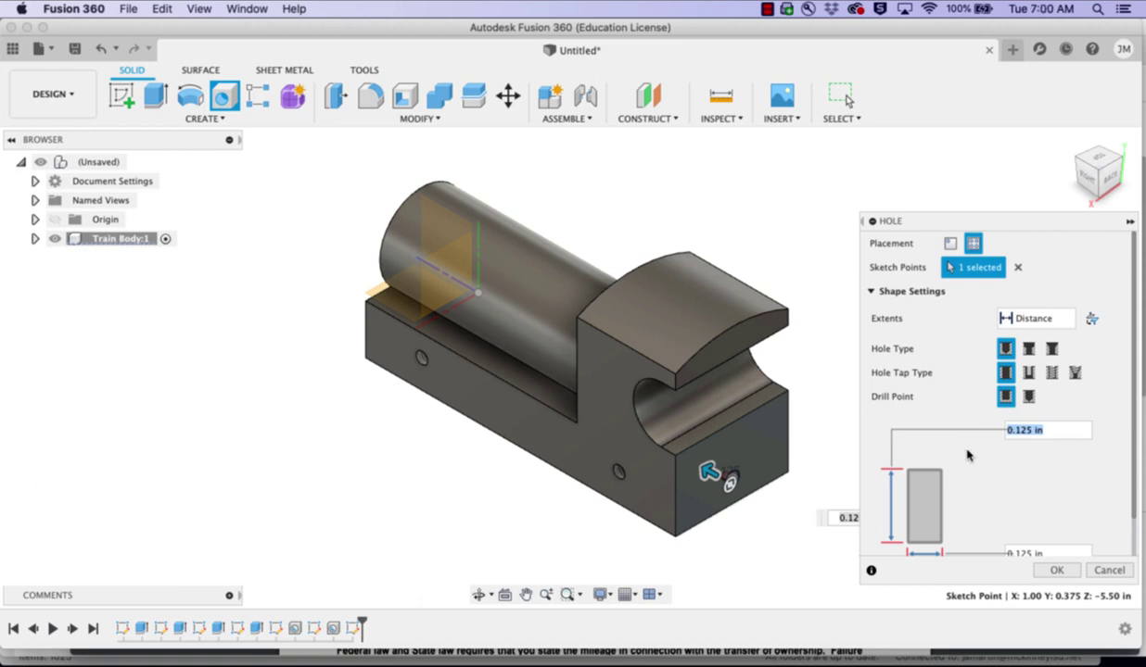
pyautogui.press('BackSpace')
pyautogui.write('.5')
pyautogui.scroll(-2, 1029, 542)
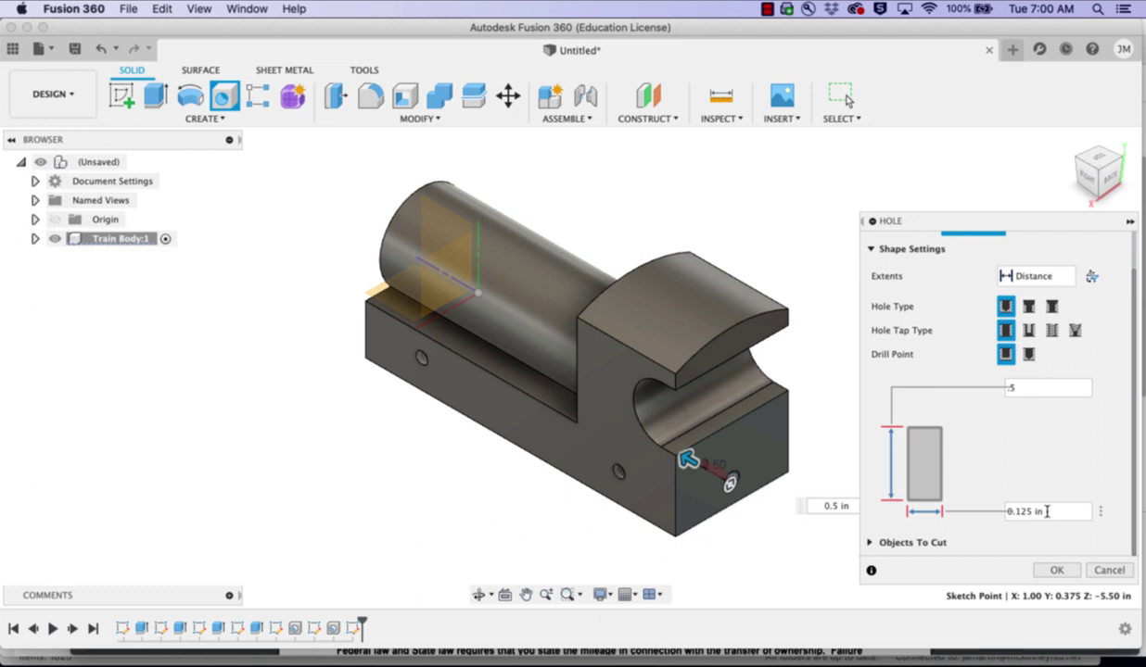
pyautogui.click(1068, 506)
pyautogui.moveTo(1068, 511); pyautogui.dragTo(980, 512)
pyautogui.press('BackSpace')
pyautogui.write('.25')
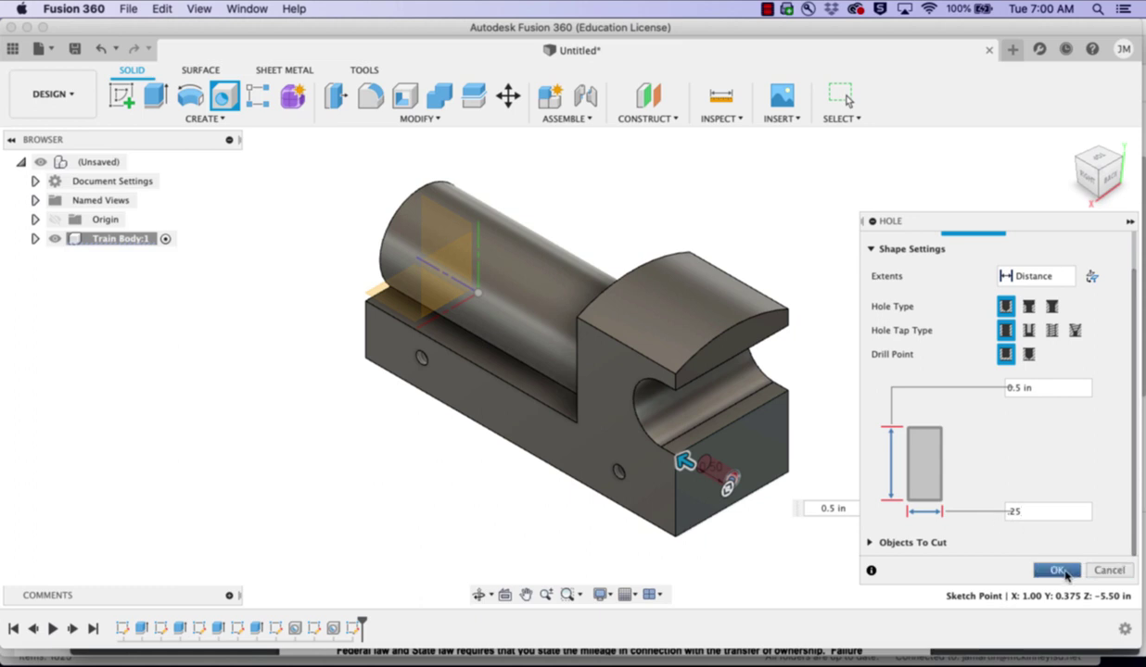
pyautogui.click(1055, 570)
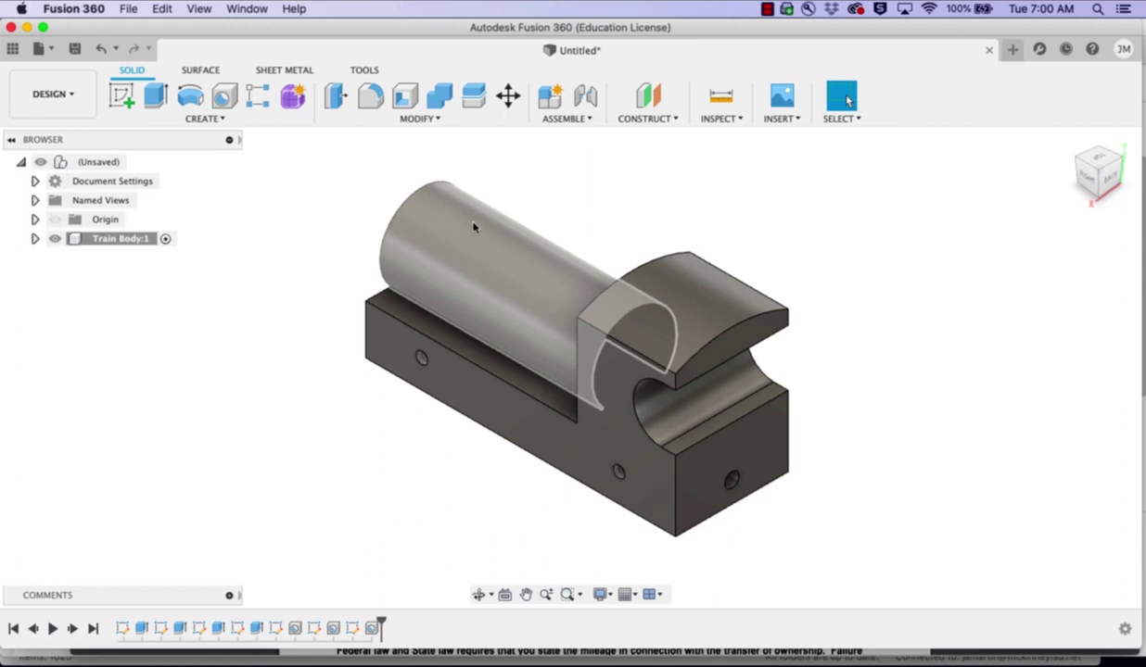
# - Create a tangent plane on the boiler cylinder, referenced to the base's flat face at 0 deg
pyautogui.click(674, 122)
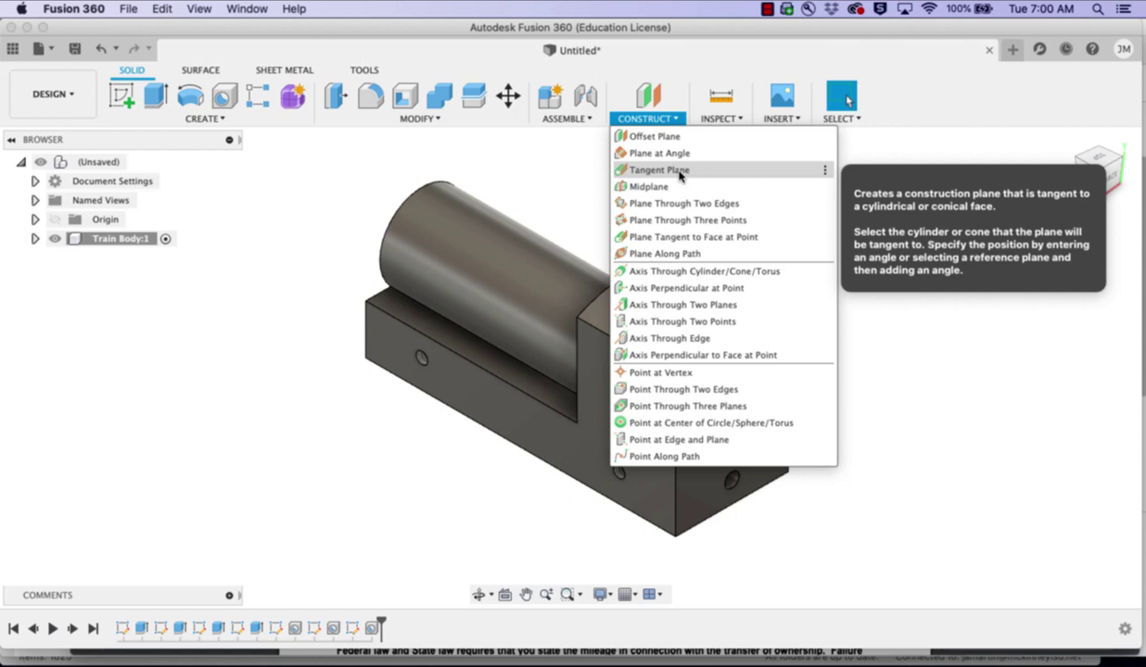
pyautogui.click(681, 174)
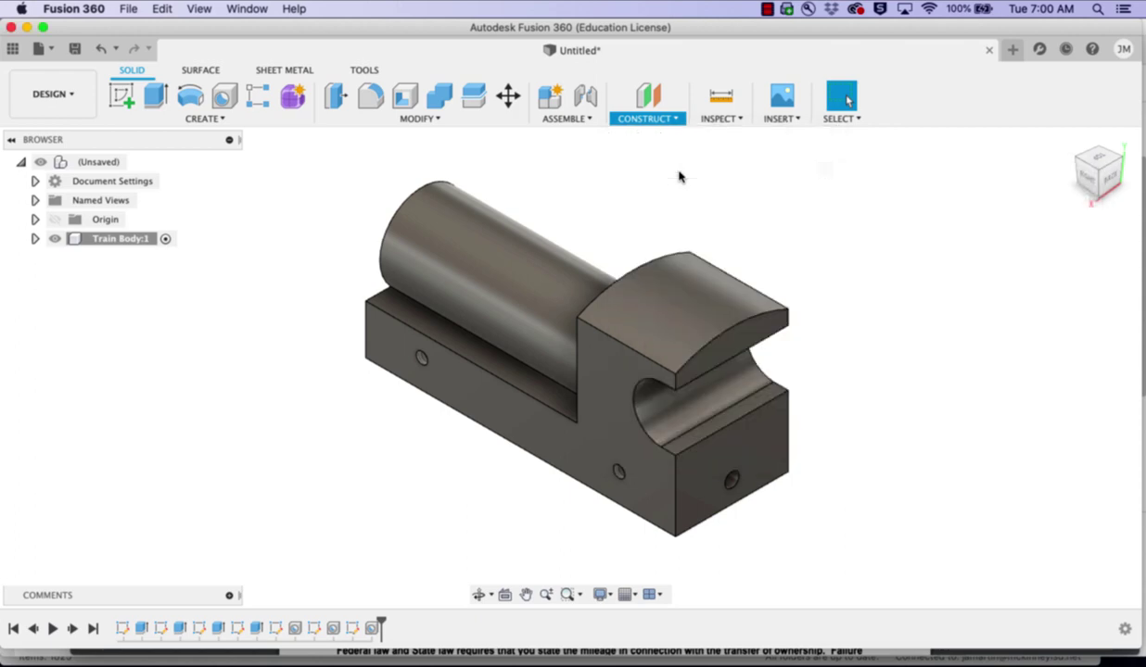
pyautogui.click(500, 264)
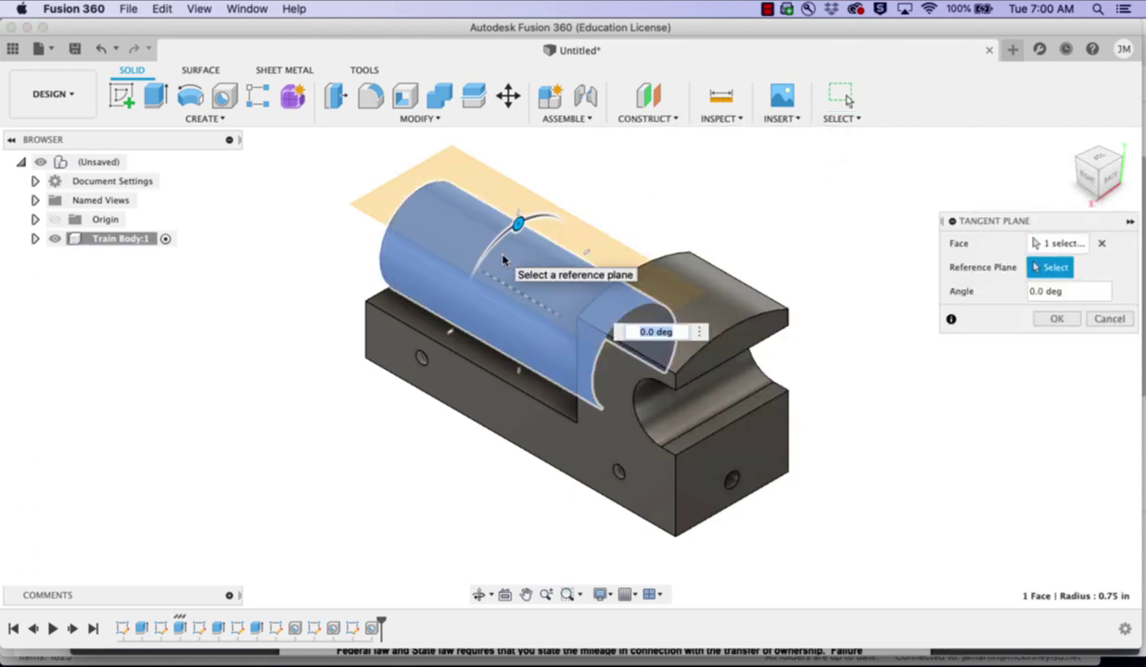
pyautogui.click(459, 347)
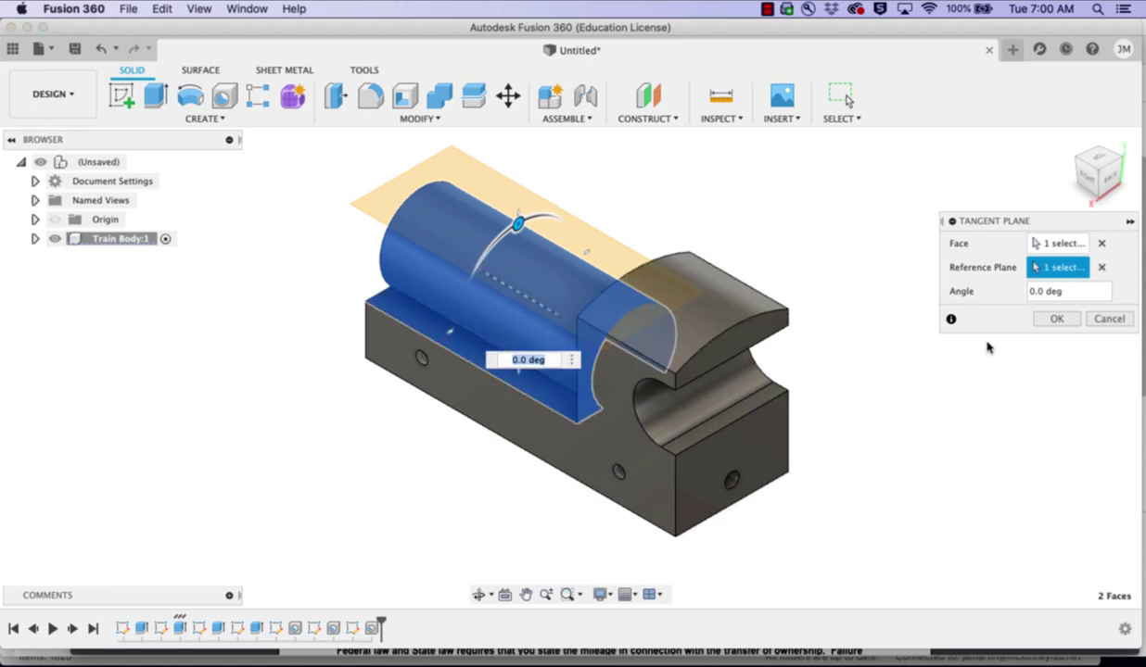
pyautogui.click(1058, 319)
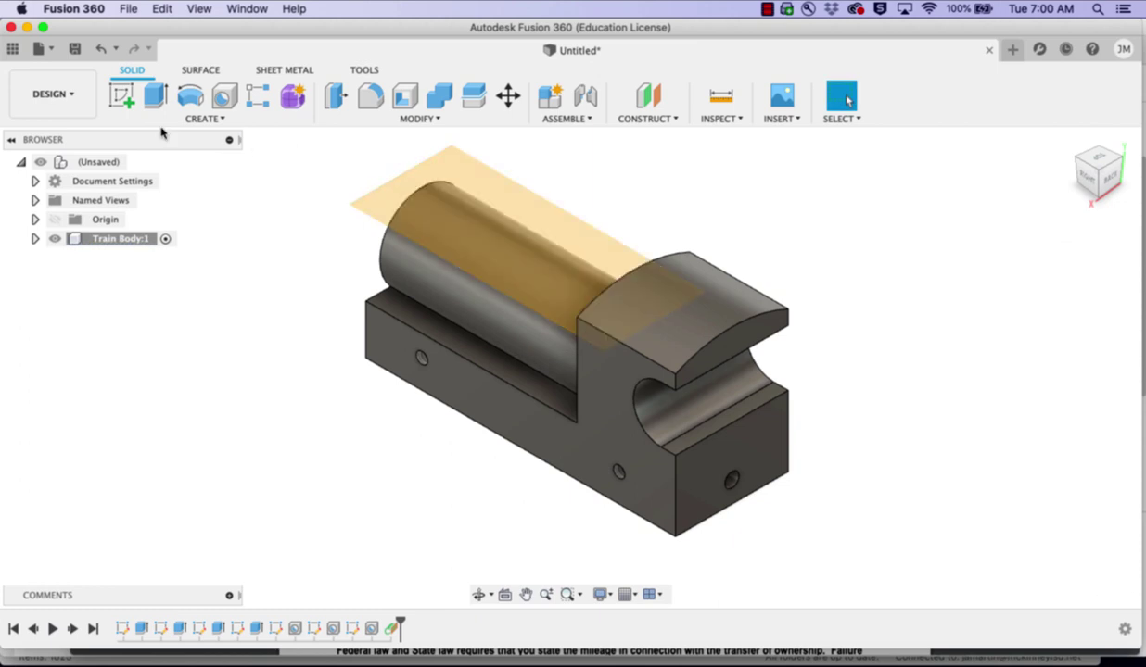
# - Sketch on the tangent plane and draw a 0.5 in diameter circle on the boiler top
pyautogui.click(121, 94)
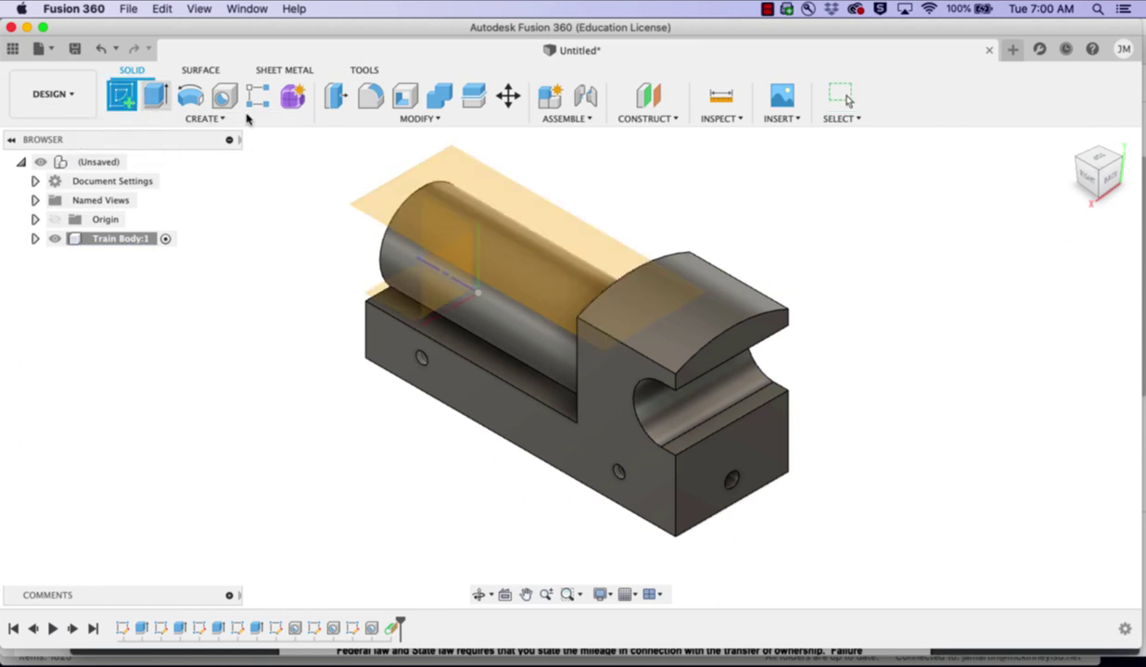
pyautogui.click(455, 170)
pyautogui.click(457, 156)
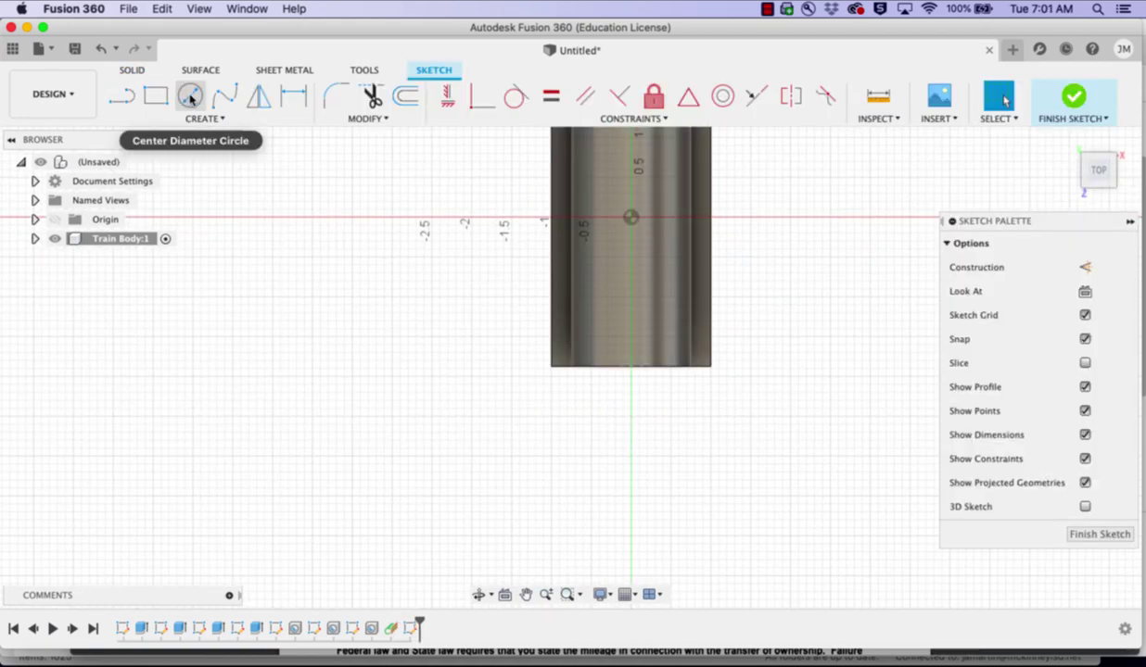
pyautogui.click(190, 96)
pyautogui.click(630, 310)
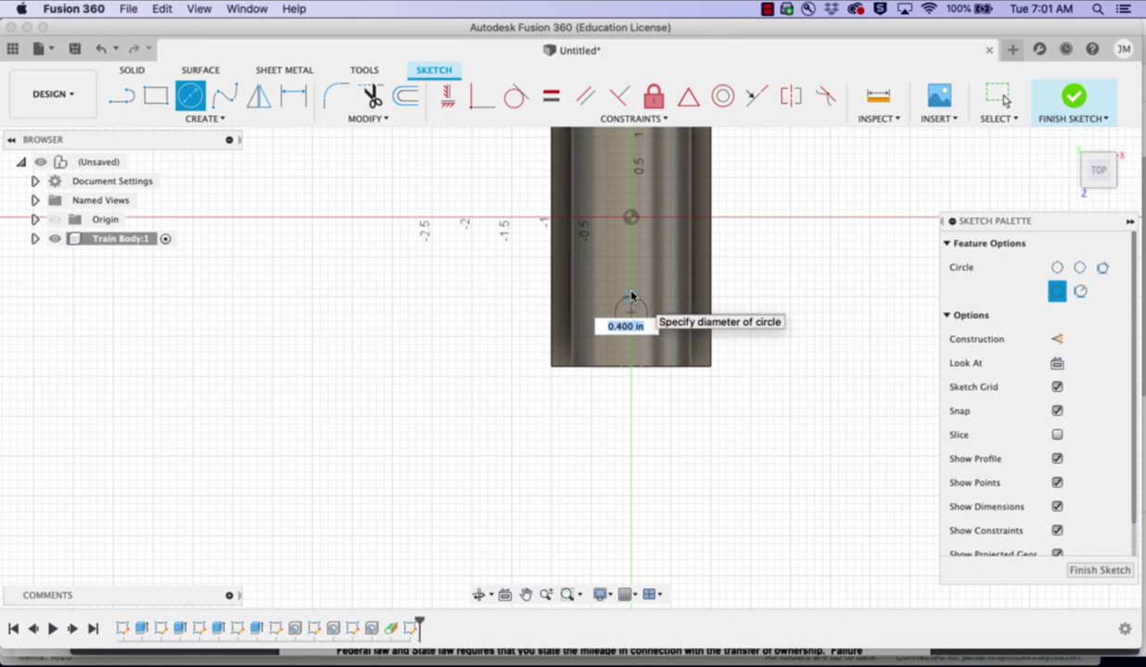
pyautogui.write('.5')
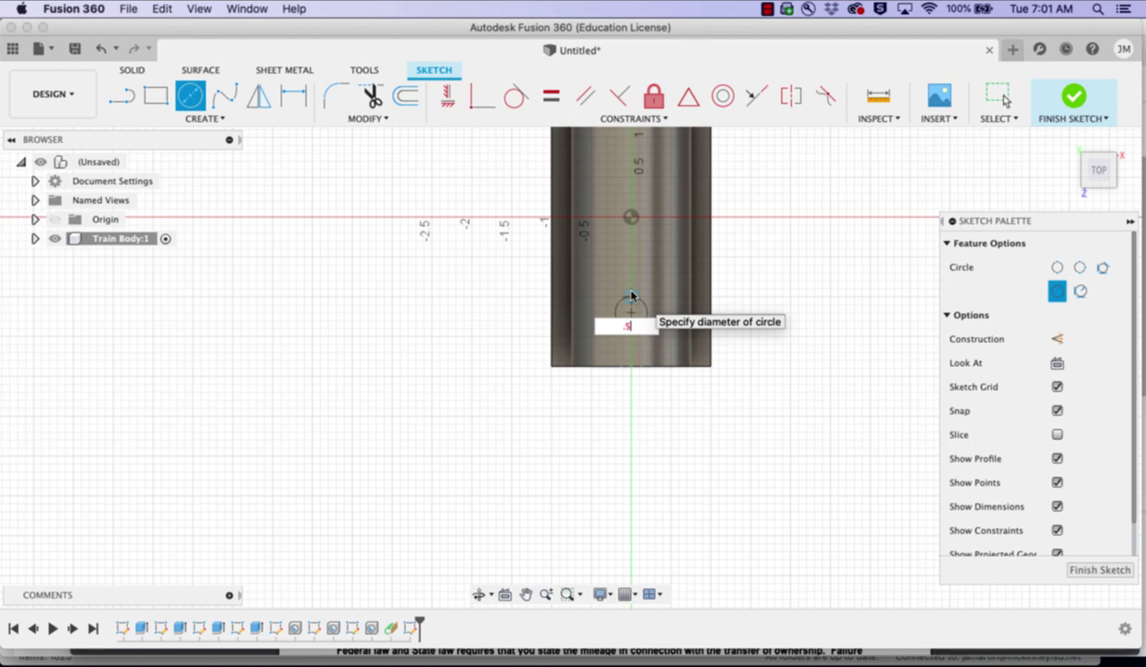
pyautogui.press('Return')
pyautogui.press('Escape')
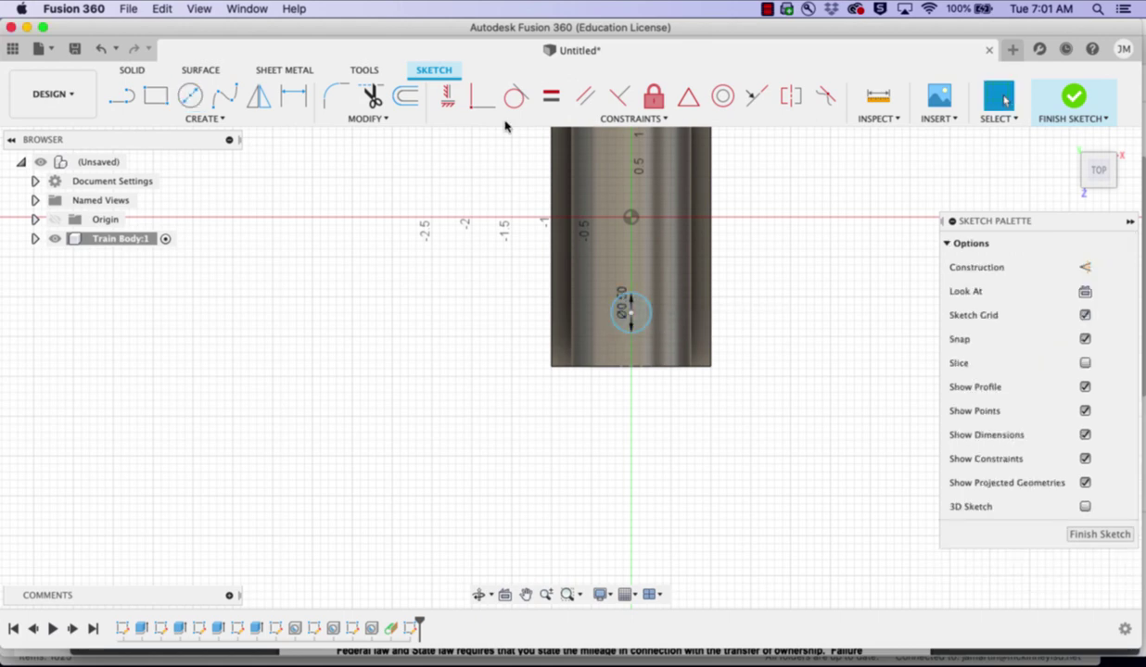
# - Dimension the circle centre 0.875 in from the body's bottom edge
pyautogui.click(292, 96)
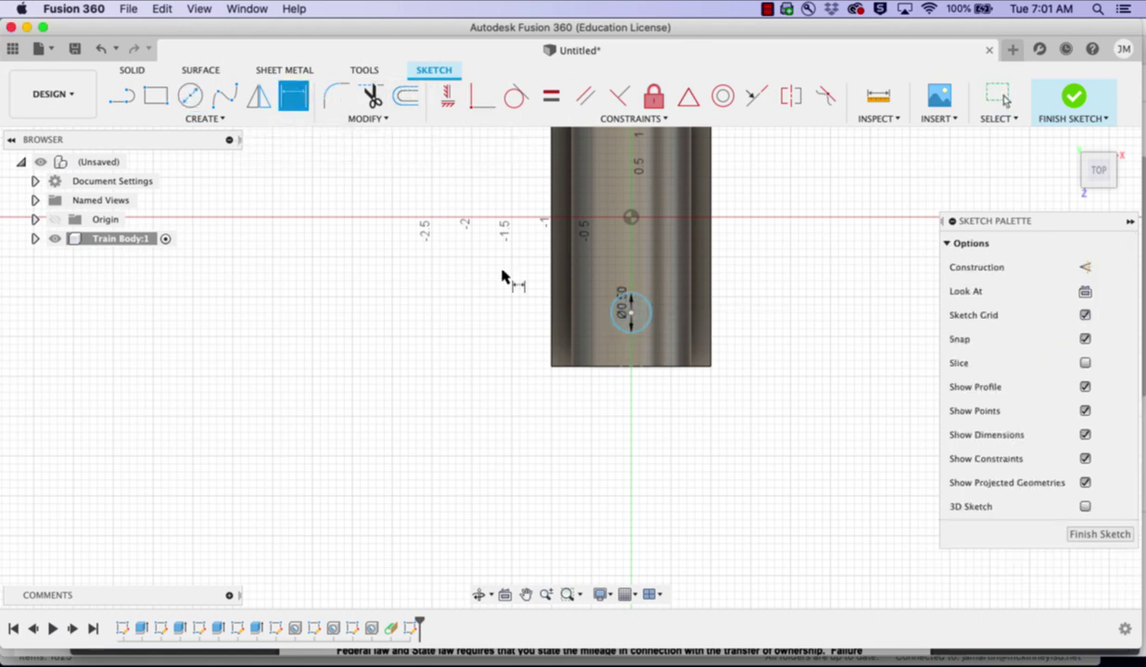
pyautogui.click(640, 368)
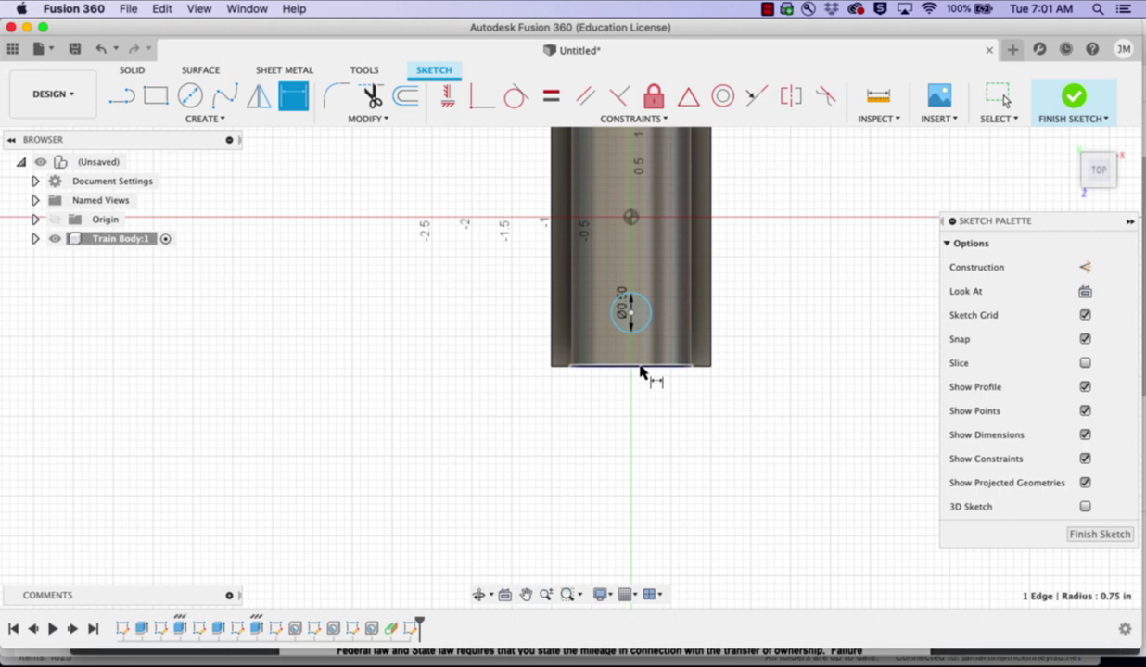
pyautogui.click(630, 313)
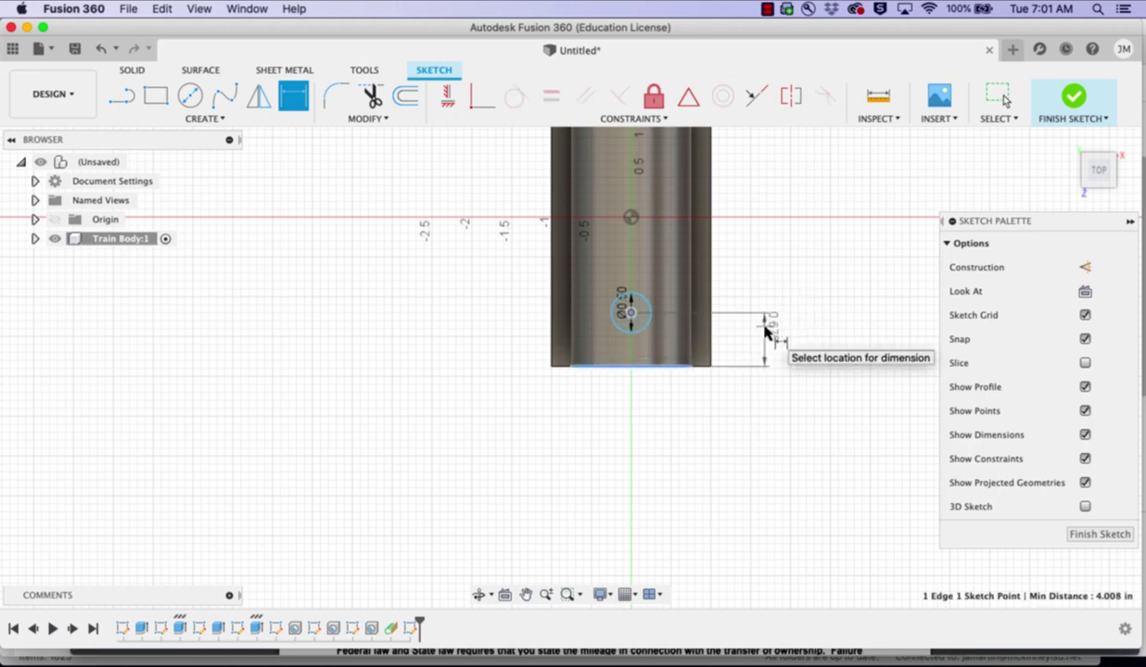
pyautogui.click(766, 332)
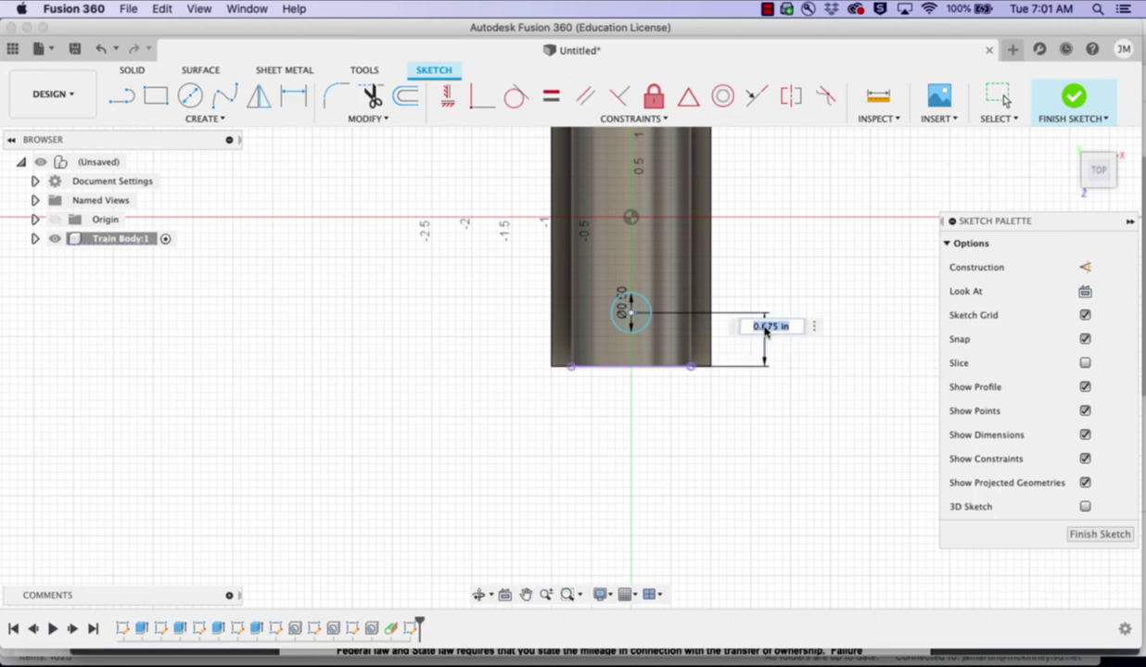
pyautogui.press('BackSpace')
pyautogui.write('.875')
pyautogui.press('Return')
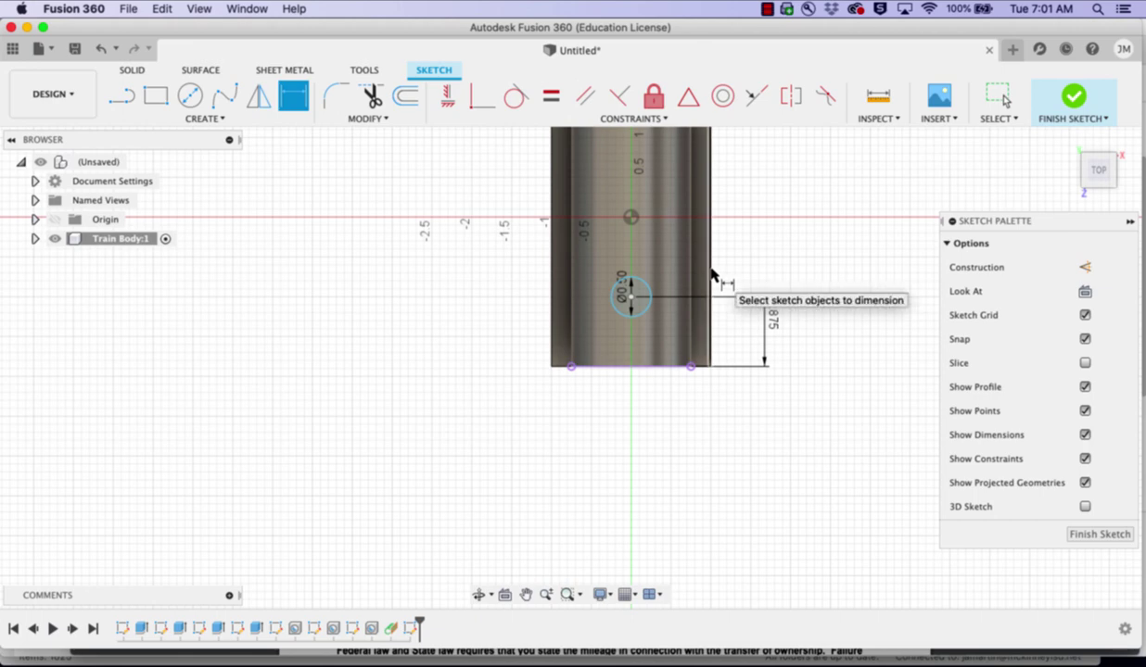
# - Dimension the circle centre 1.00 in from the right edge and finish the sketch
pyautogui.scroll(5, 711, 274)
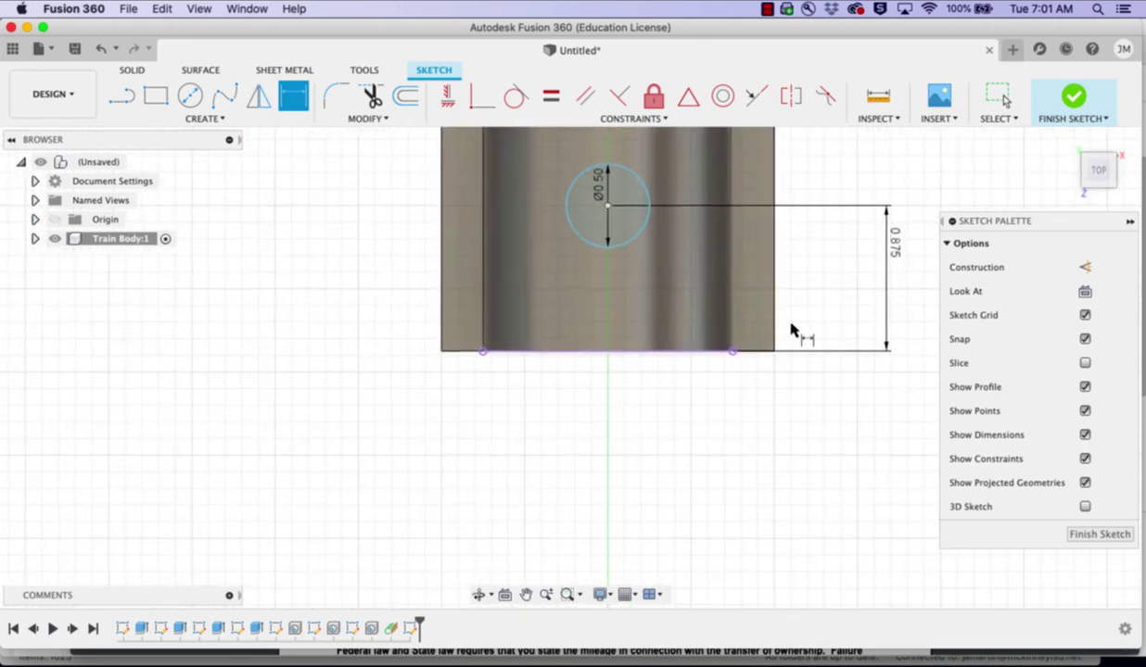
pyautogui.click(775, 332)
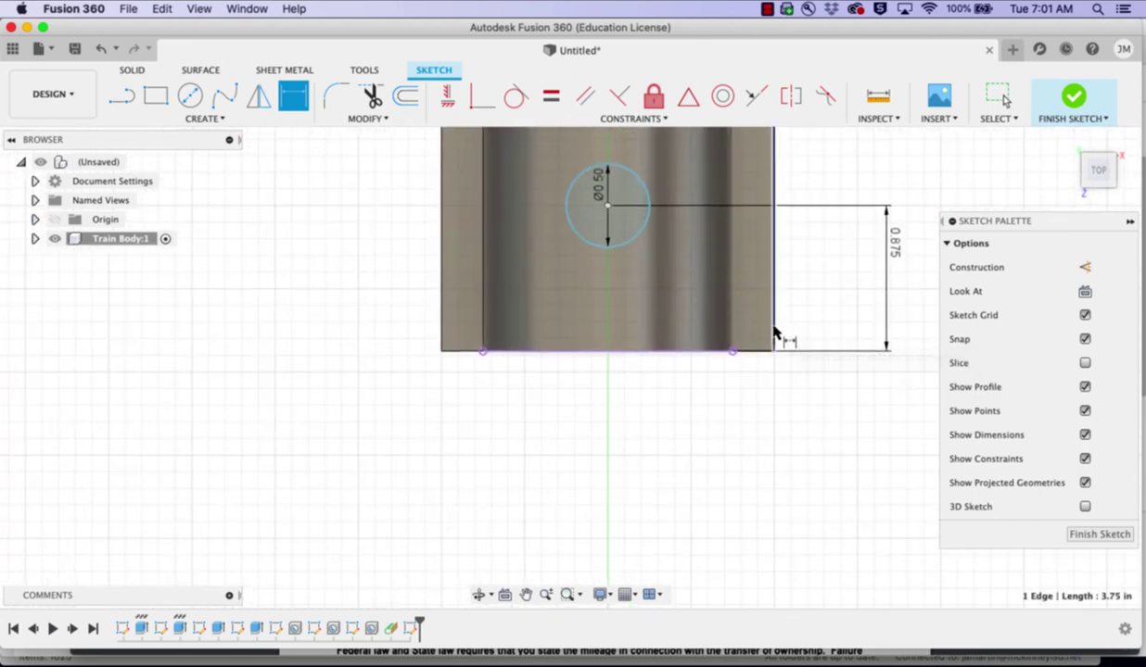
pyautogui.click(607, 205)
pyautogui.click(653, 409)
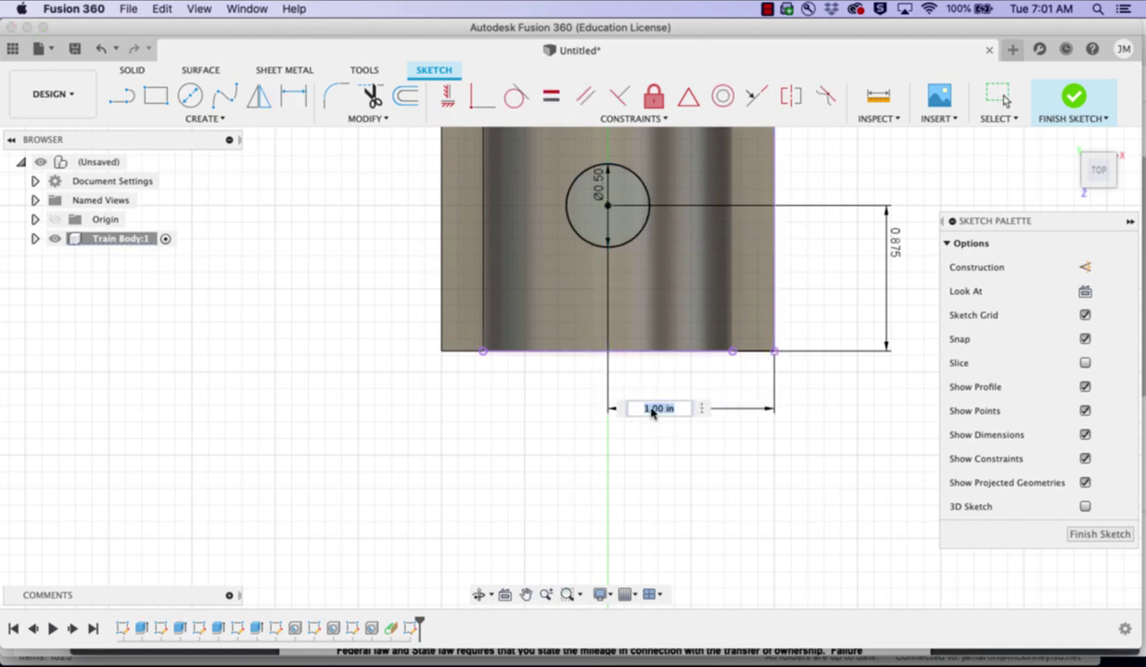
pyautogui.write('1')
pyautogui.press('Return')
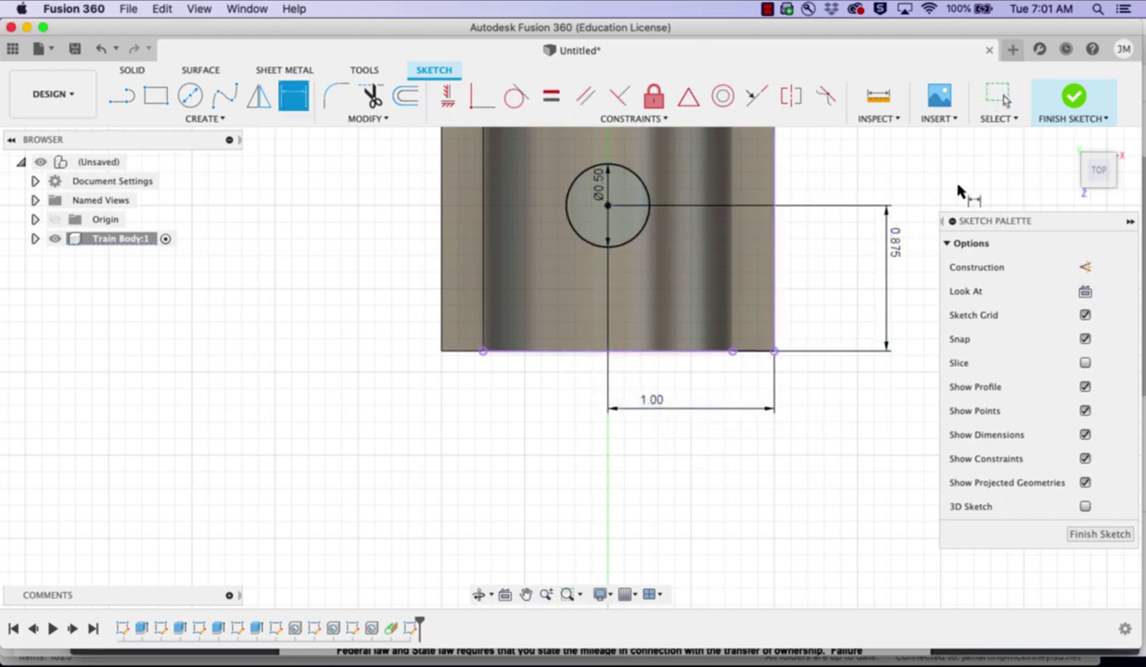
pyautogui.click(1070, 98)
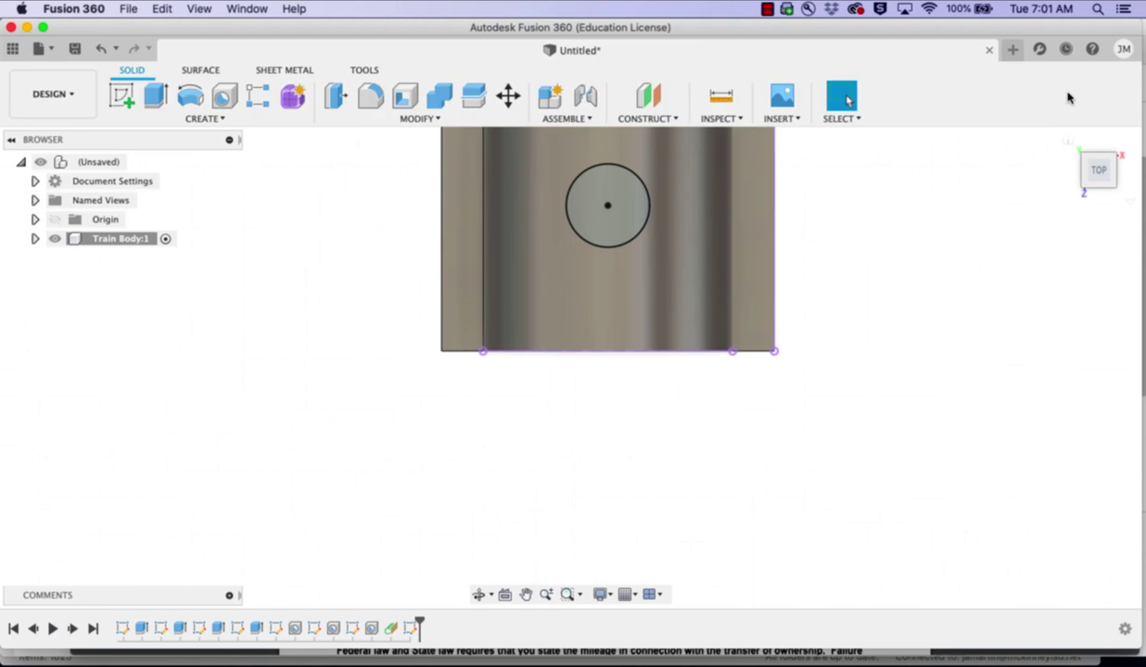
# - From the home view, cut a 0.5 in diameter, 0.25 in deep hole at the boiler-top sketch point
pyautogui.click(1068, 144)
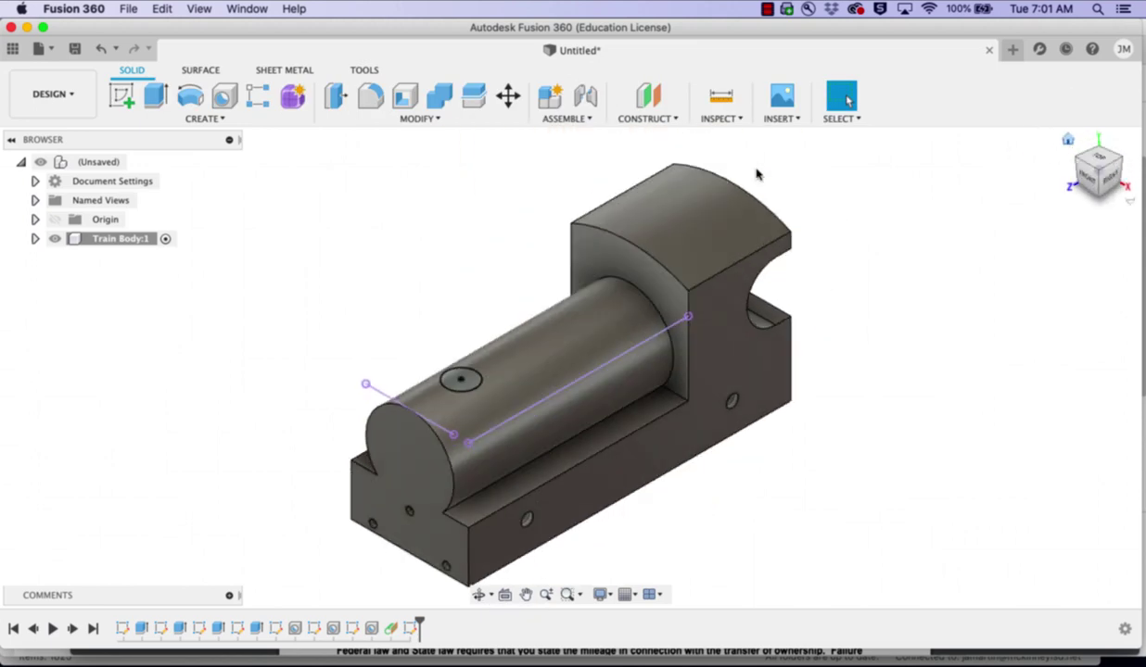
pyautogui.click(224, 96)
pyautogui.click(461, 383)
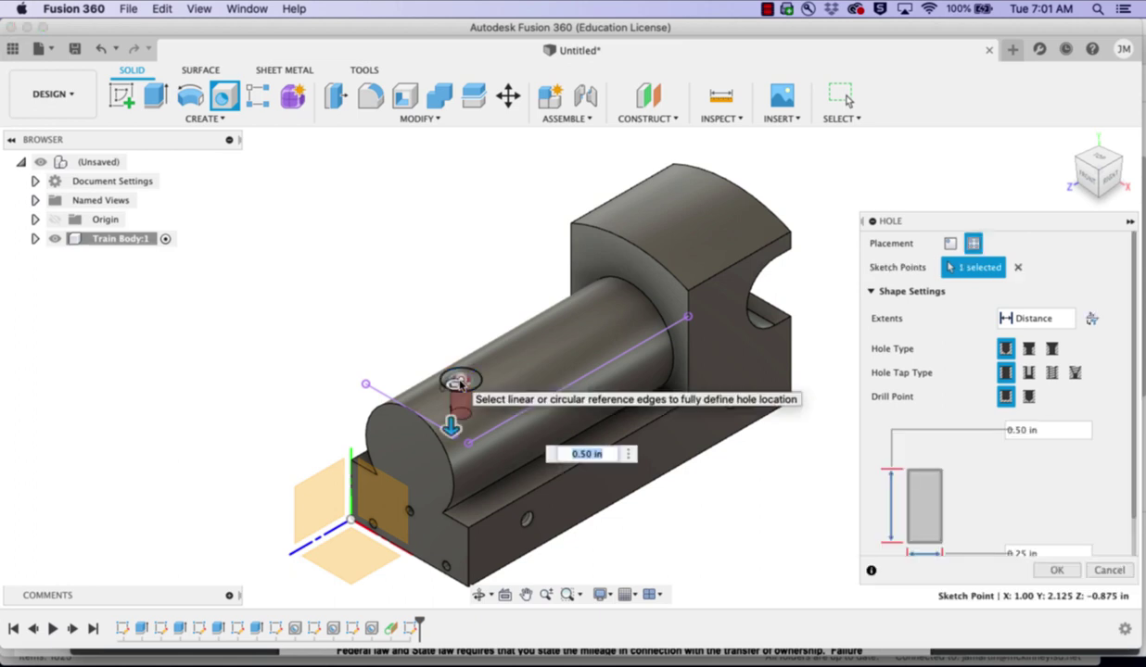
pyautogui.click(1039, 431)
pyautogui.moveTo(1039, 433); pyautogui.dragTo(978, 432)
pyautogui.press('BackSpace')
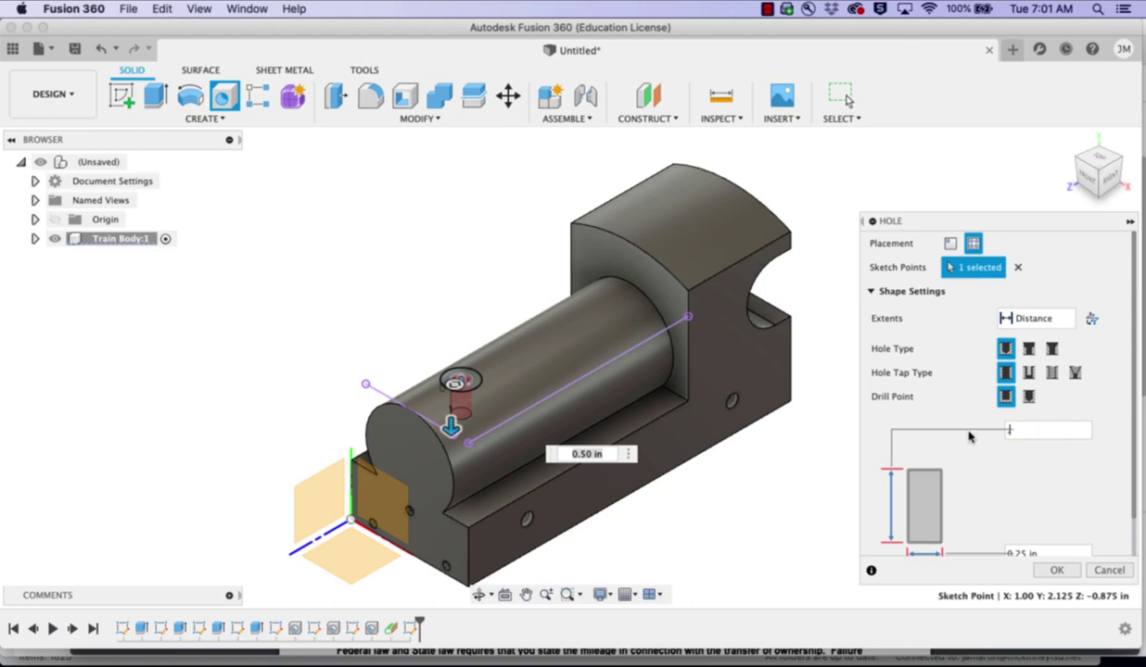
pyautogui.scroll(-2, 973, 454)
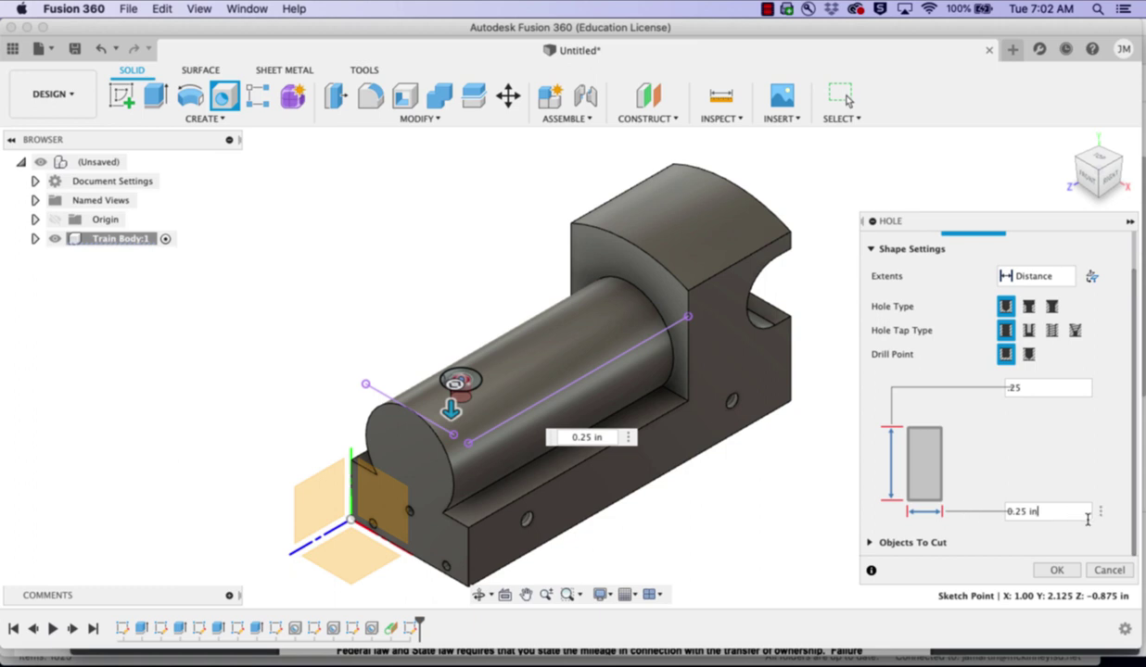
pyautogui.moveTo(1045, 511); pyautogui.dragTo(985, 519)
pyautogui.press('BackSpace')
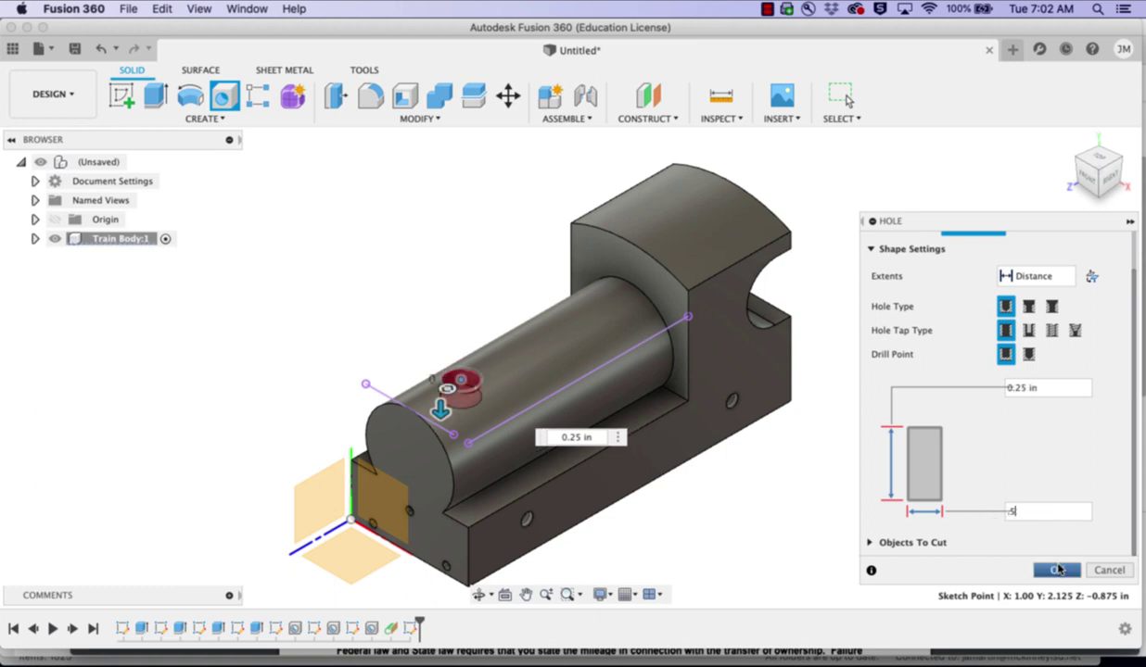
pyautogui.click(1056, 570)
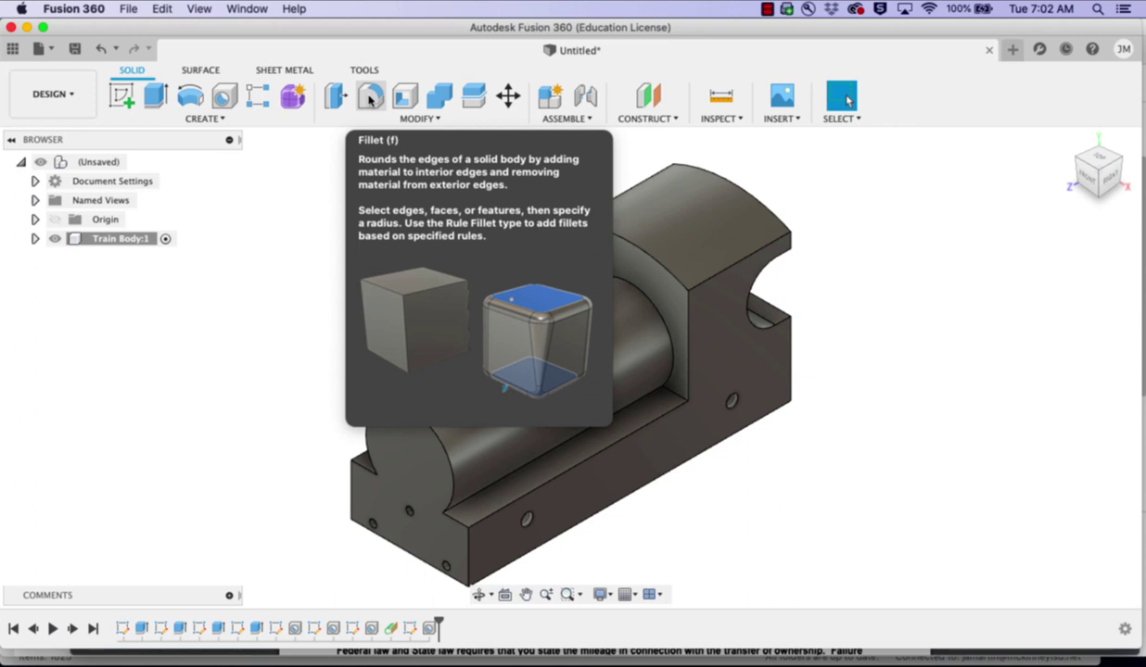
pyautogui.click(370, 98)
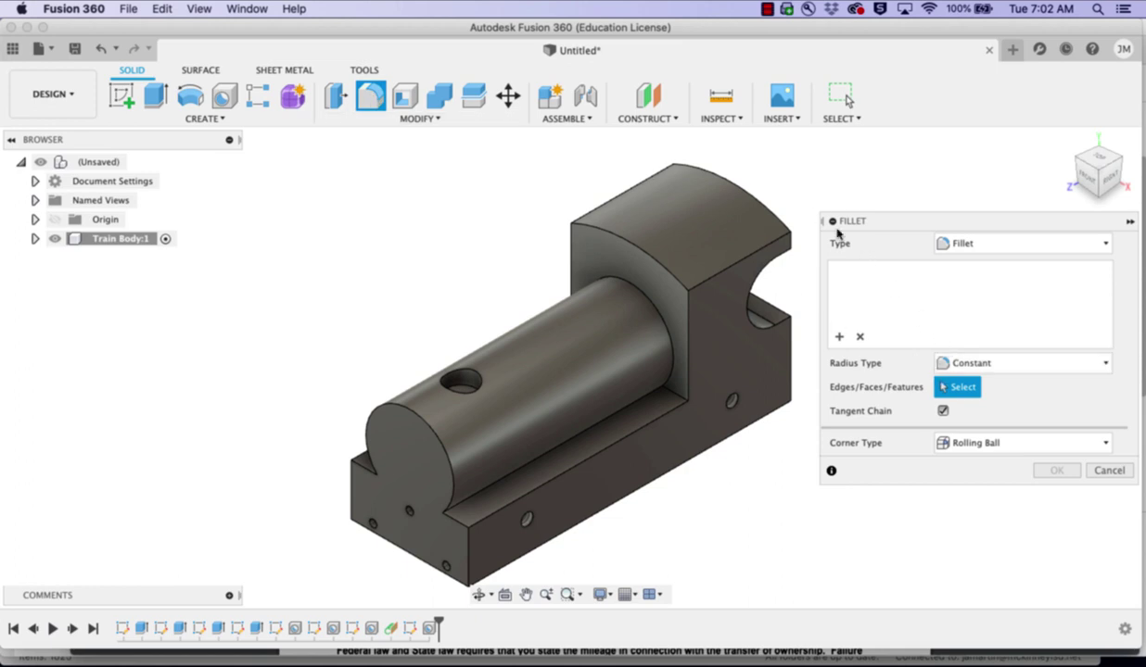
pyautogui.click(755, 205)
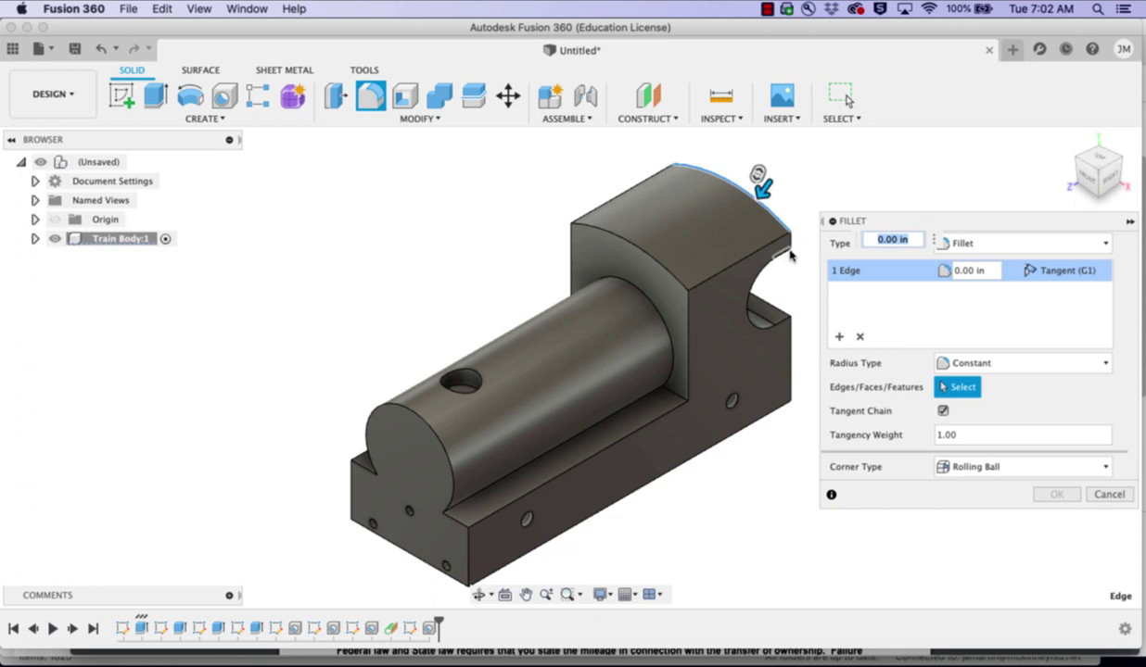
pyautogui.click(988, 271)
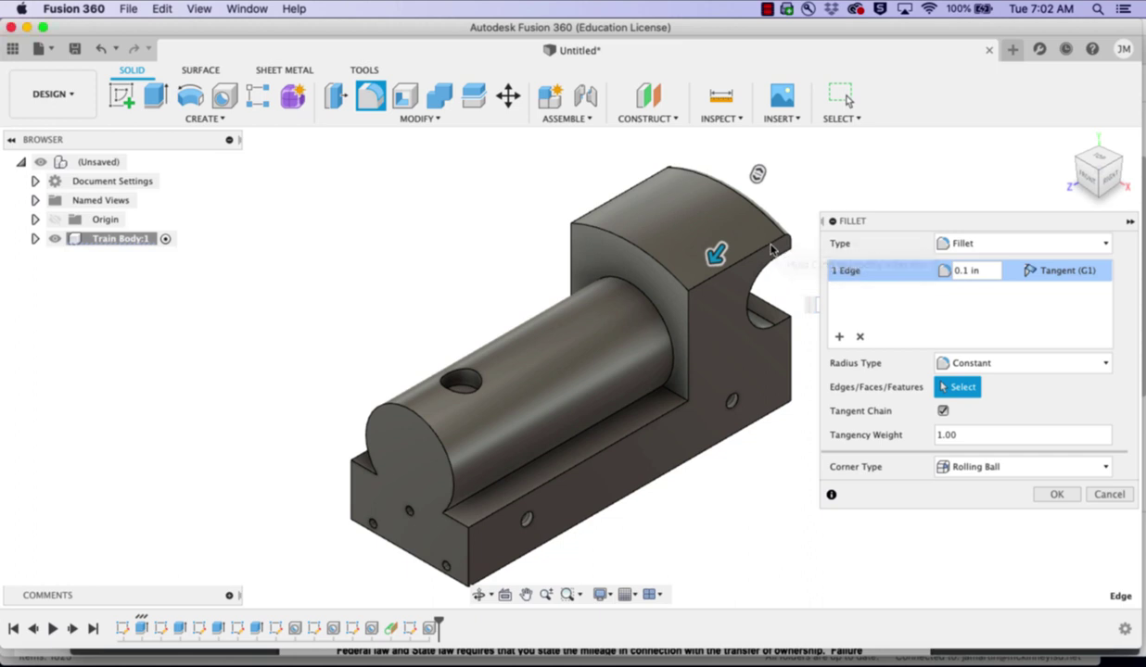
pyautogui.click(1108, 494)
# - Begin a fillet on the cab's top arc, top face and vertical edges
pyautogui.click(368, 96)
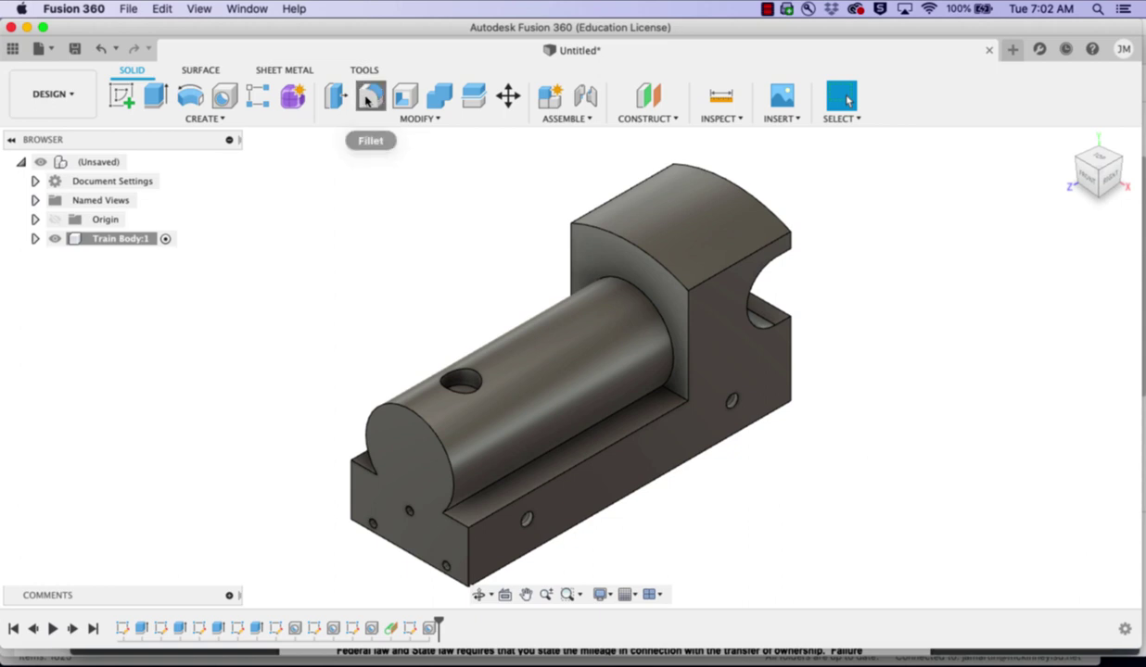
pyautogui.click(765, 212)
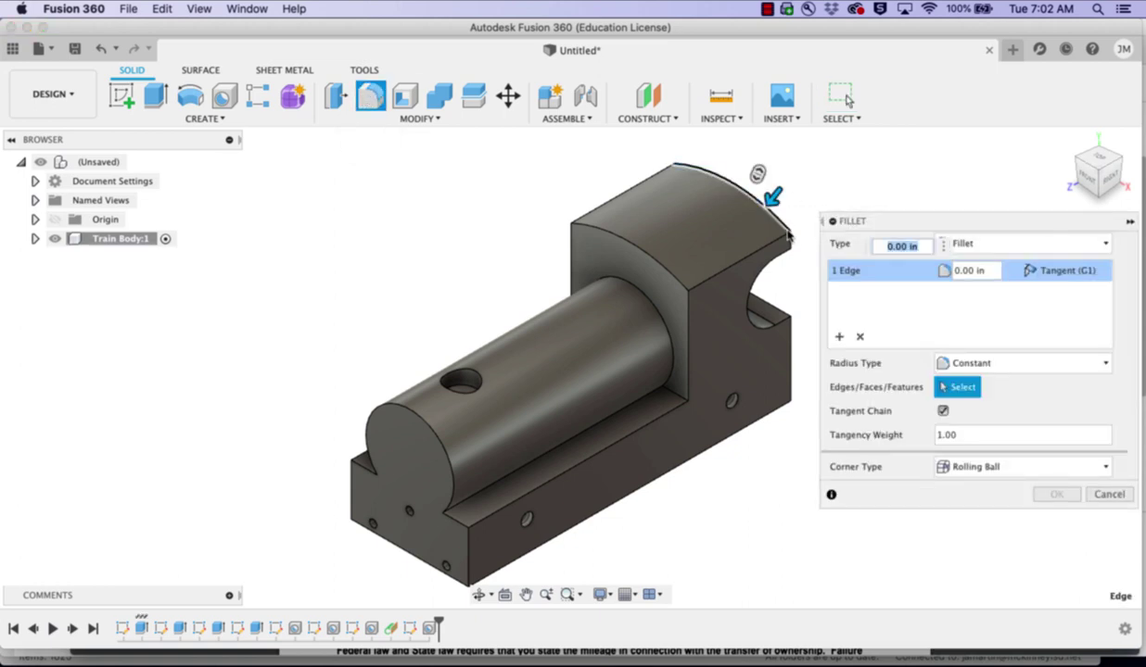
pyautogui.click(777, 243)
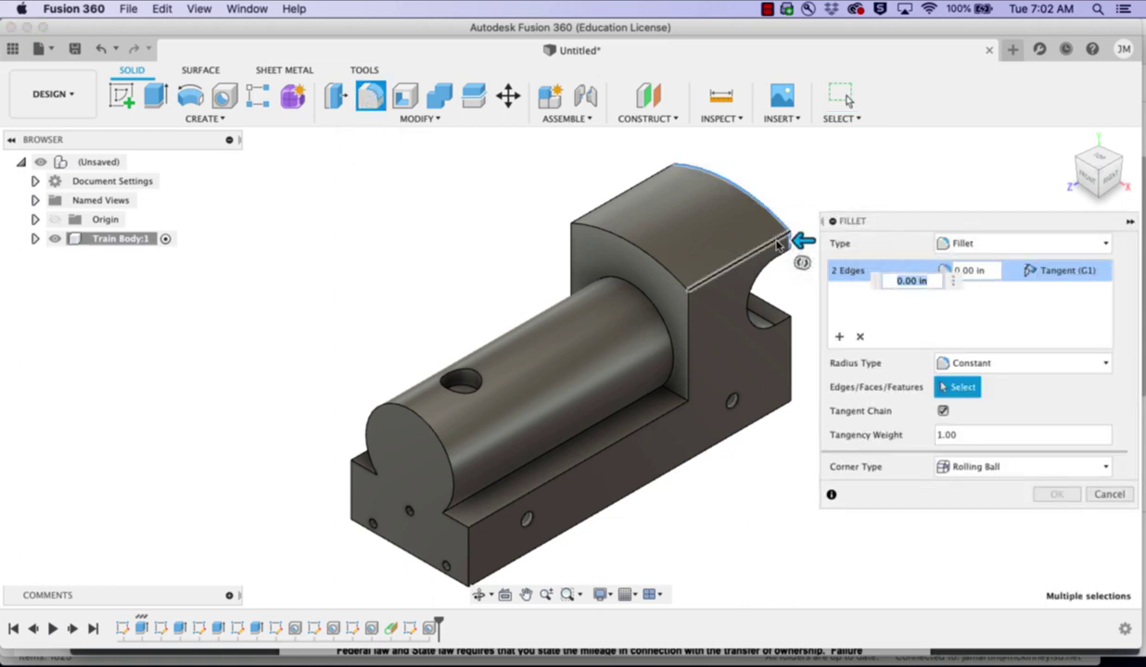
pyautogui.click(624, 234)
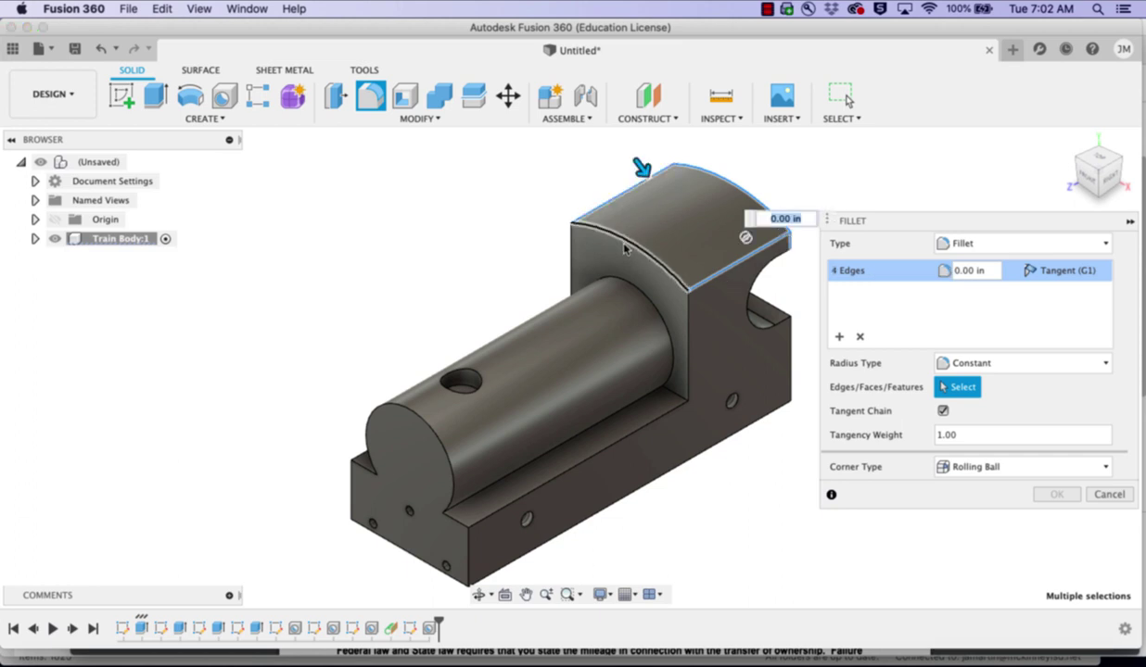
pyautogui.click(673, 306)
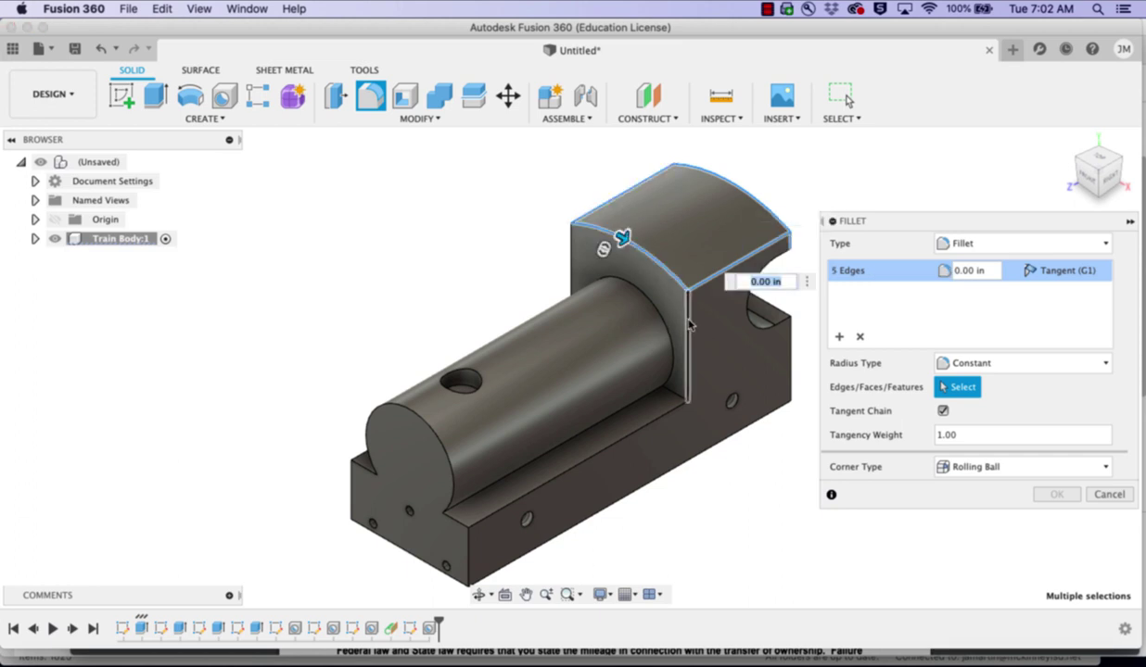
pyautogui.click(688, 324)
pyautogui.click(571, 262)
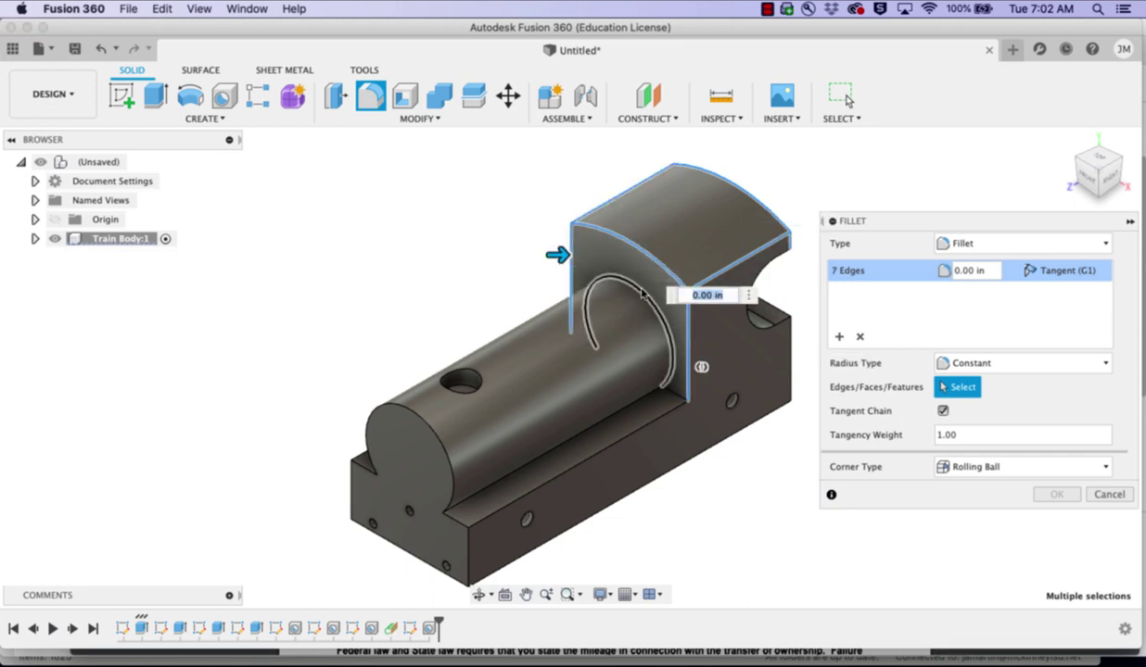
pyautogui.click(680, 403)
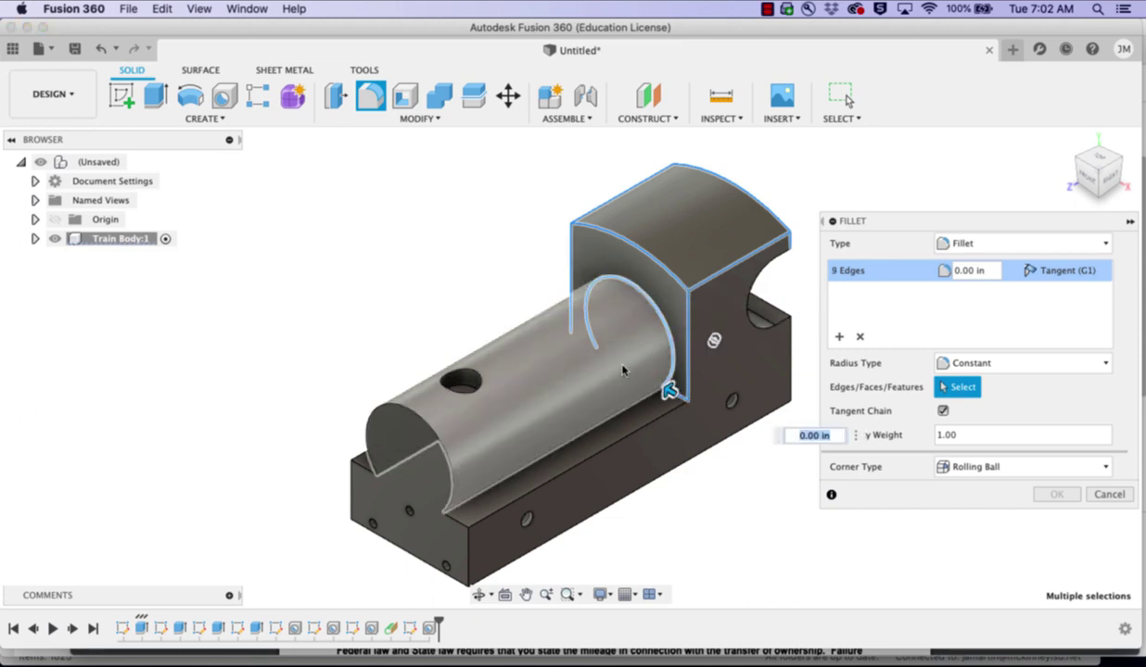
# - Add the boiler's curved, lower ledge, front end and long side edges to the fillet
pyautogui.click(615, 412)
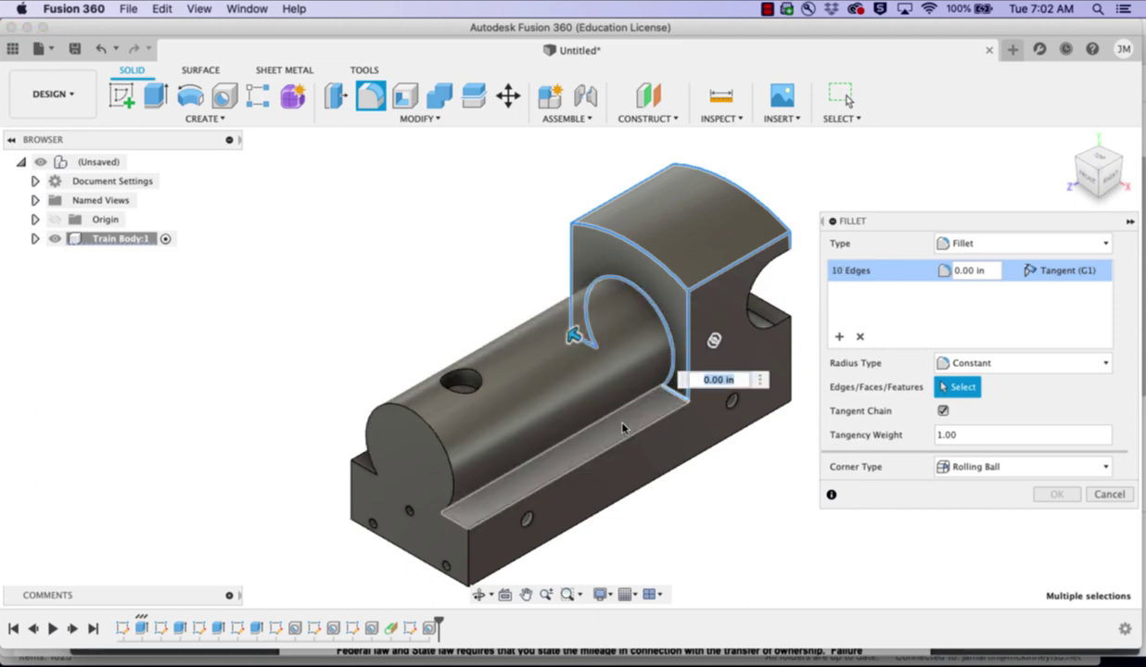
pyautogui.click(619, 414)
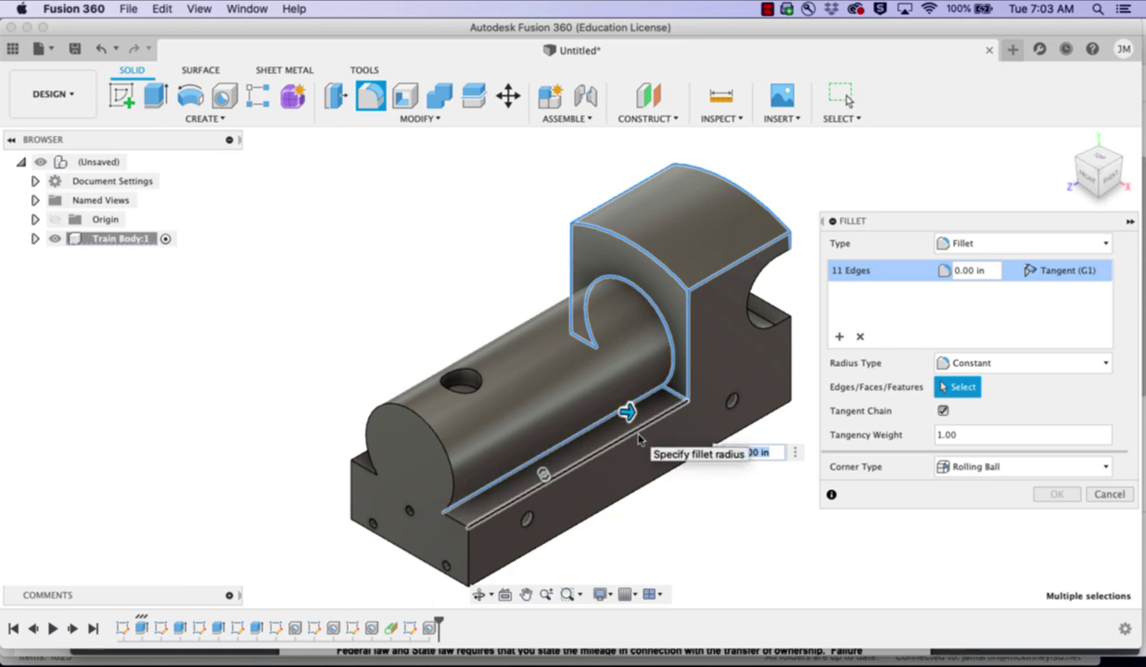
pyautogui.click(637, 433)
pyautogui.click(449, 512)
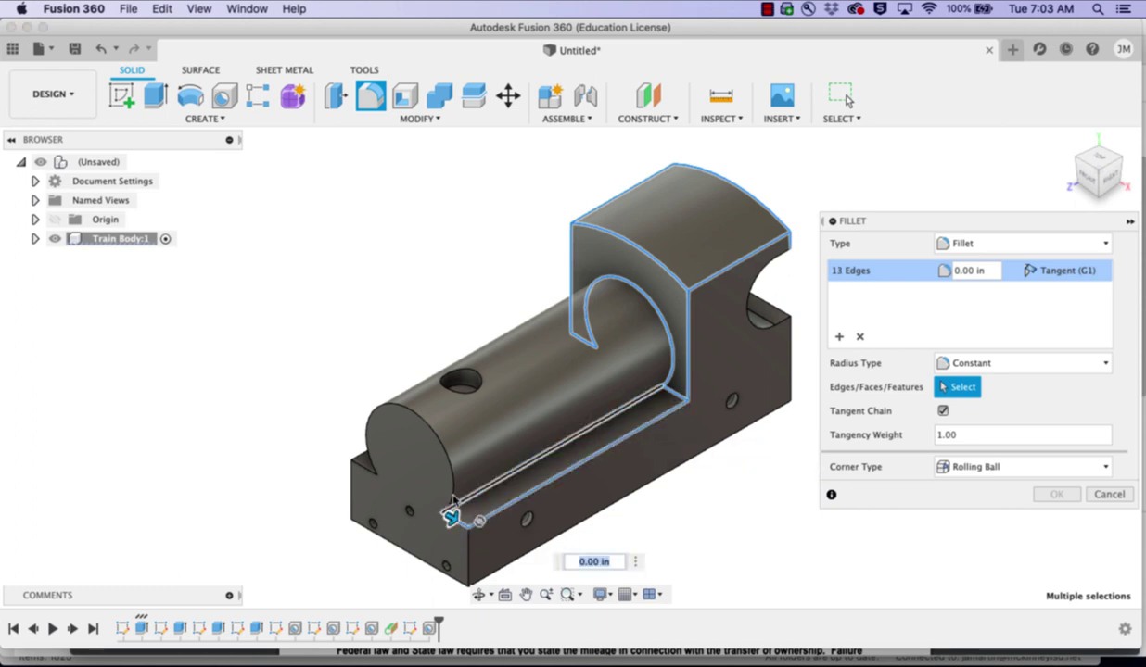
pyautogui.click(447, 484)
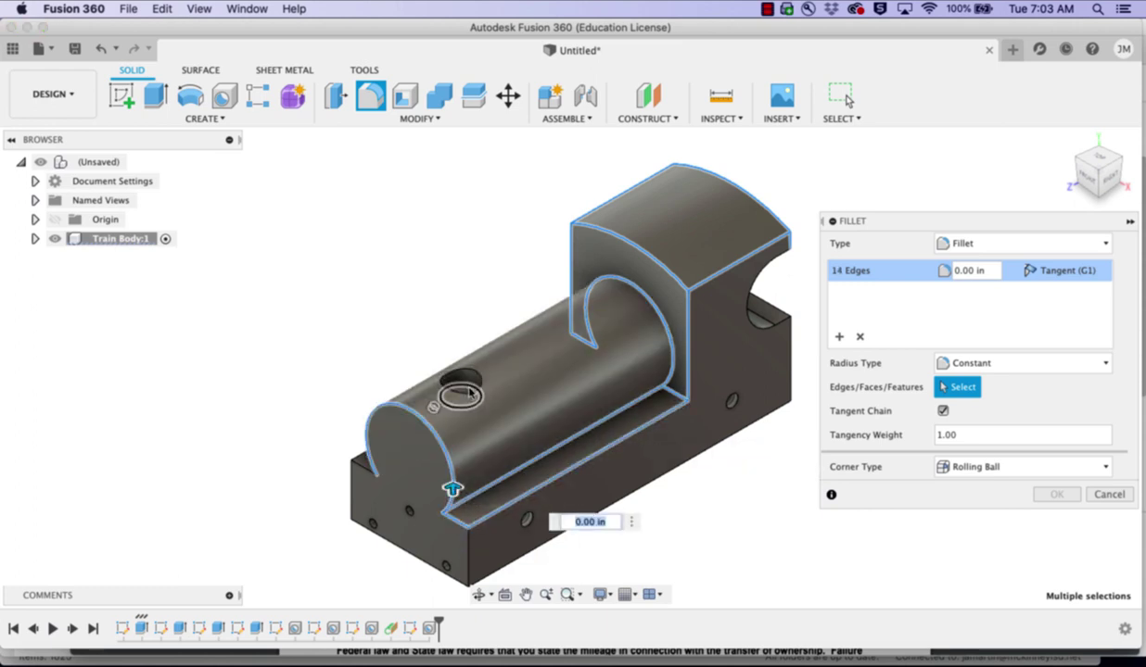
pyautogui.click(367, 474)
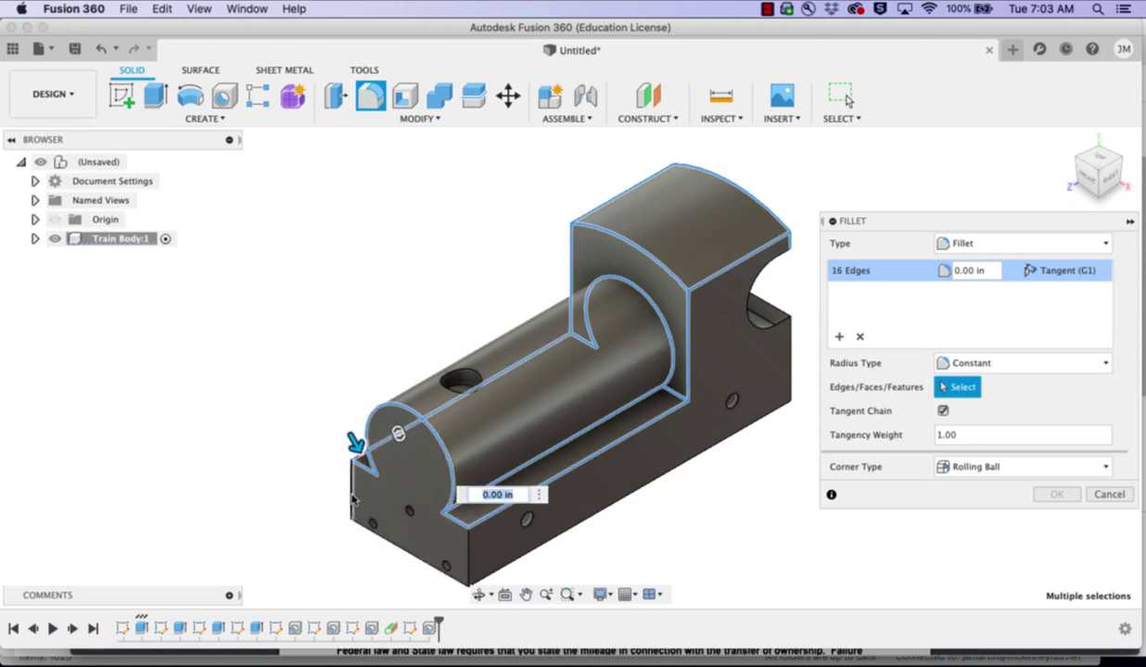
# - Add the bottom, front corner, right vertical and slot edges, reaching 25 edges
pyautogui.click(360, 527)
pyautogui.click(397, 548)
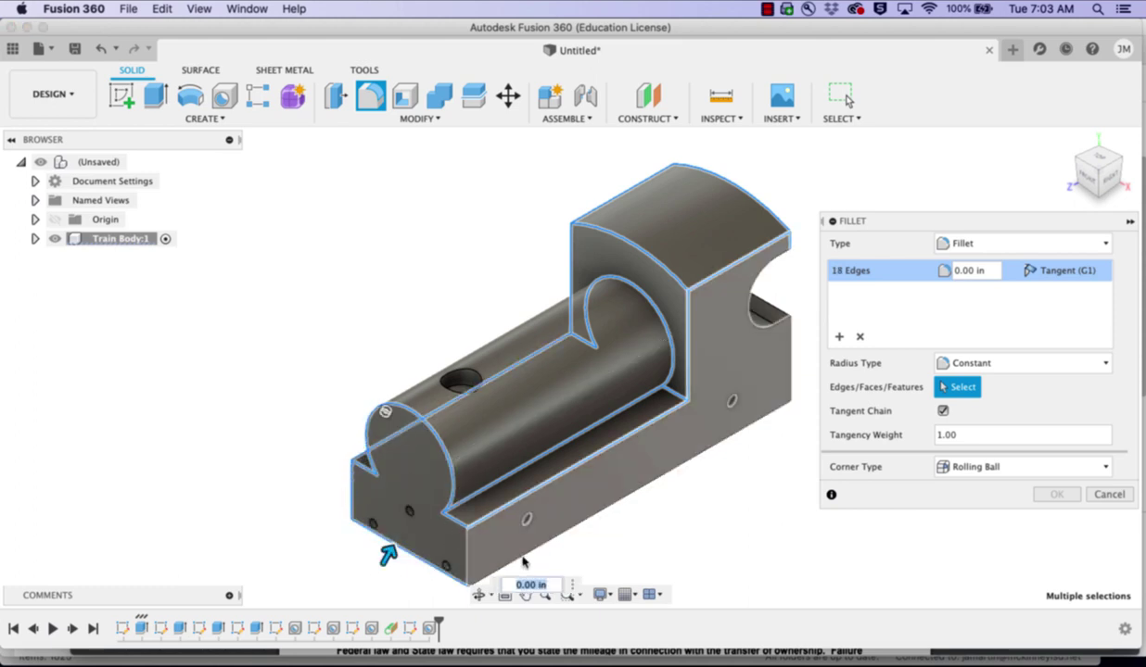
pyautogui.click(466, 562)
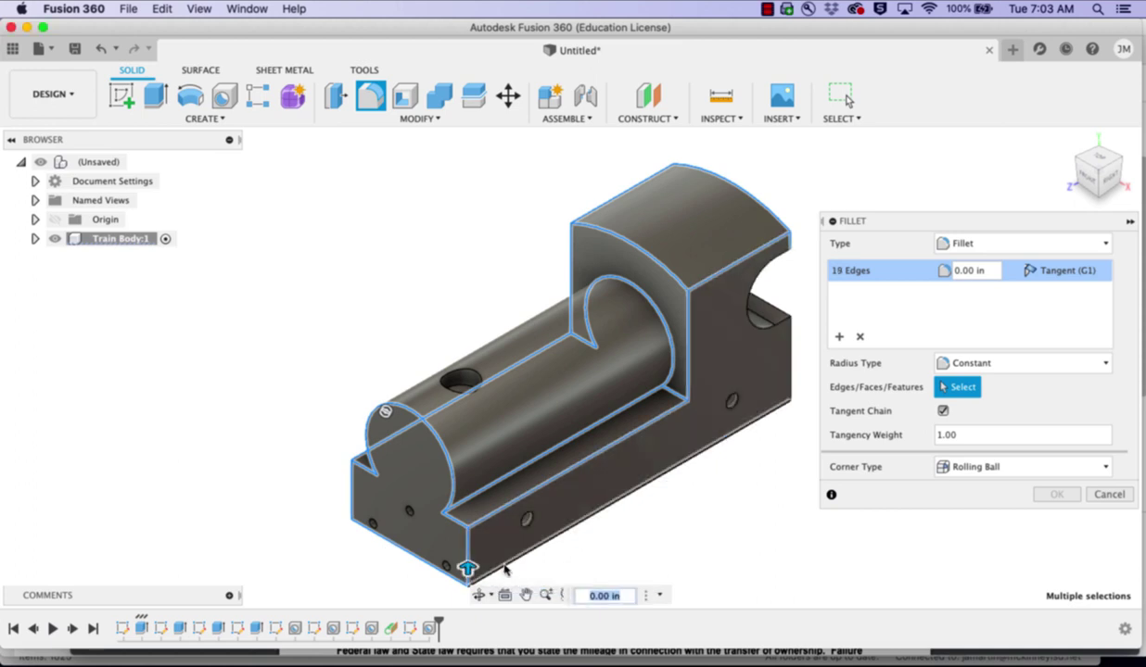
pyautogui.click(501, 569)
pyautogui.click(790, 373)
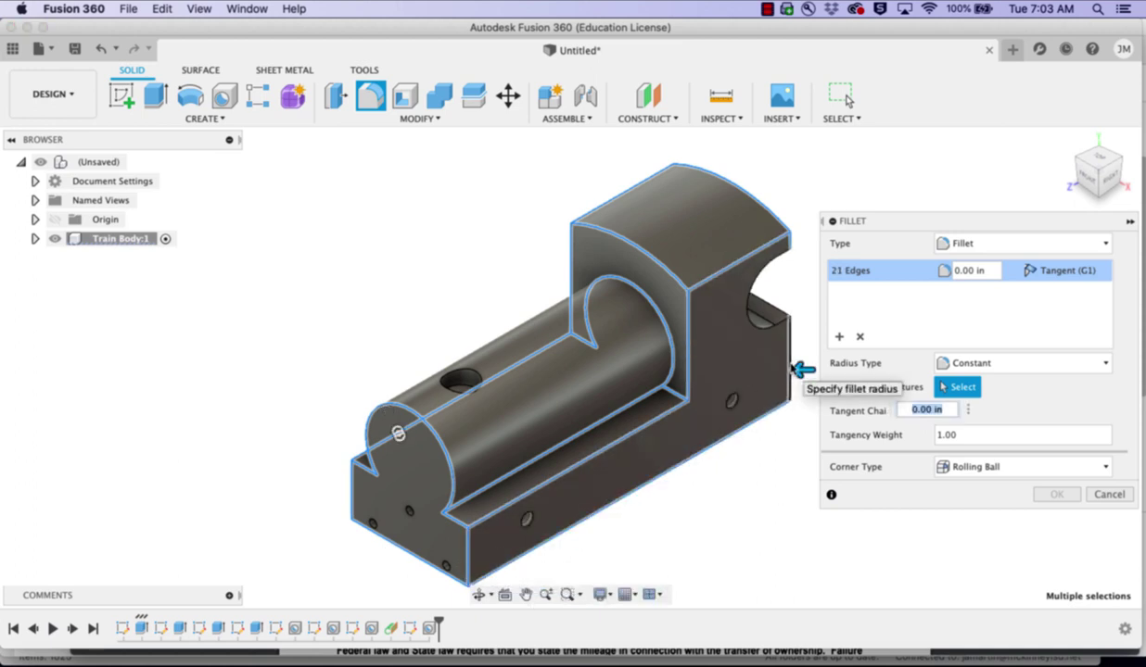
pyautogui.click(787, 327)
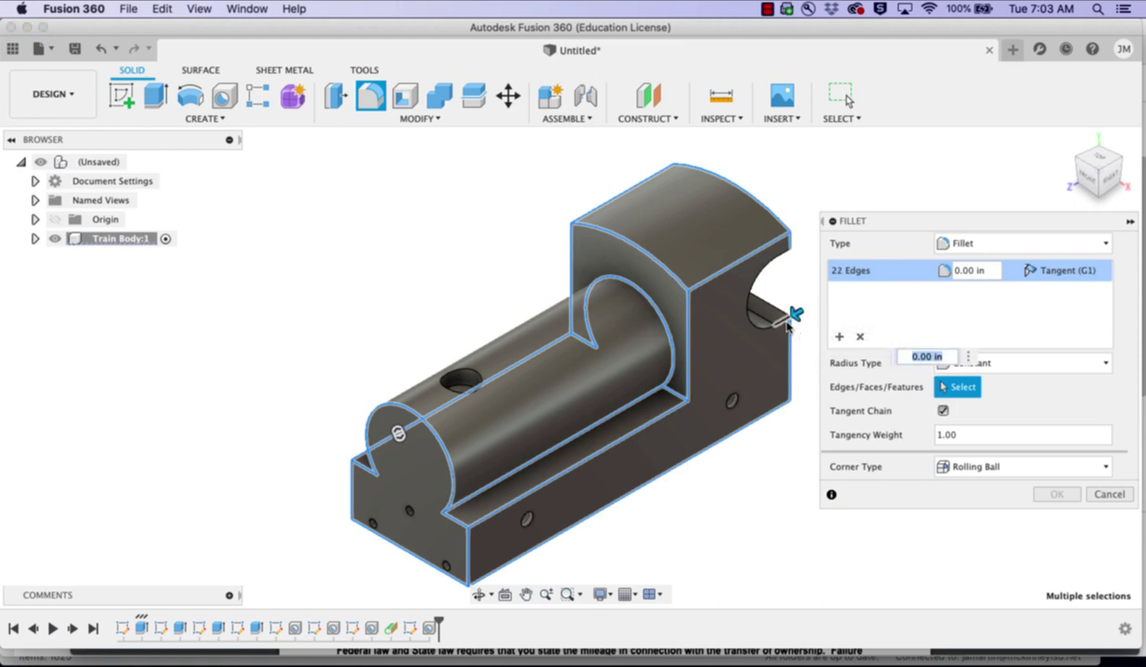
pyautogui.click(746, 320)
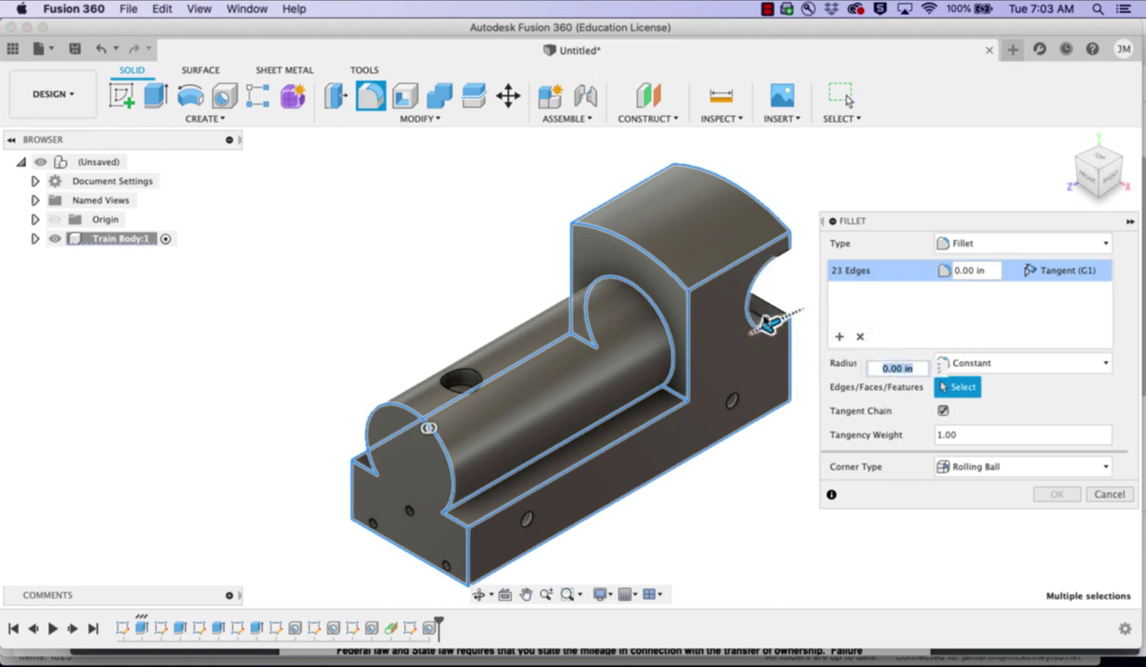
pyautogui.click(757, 248)
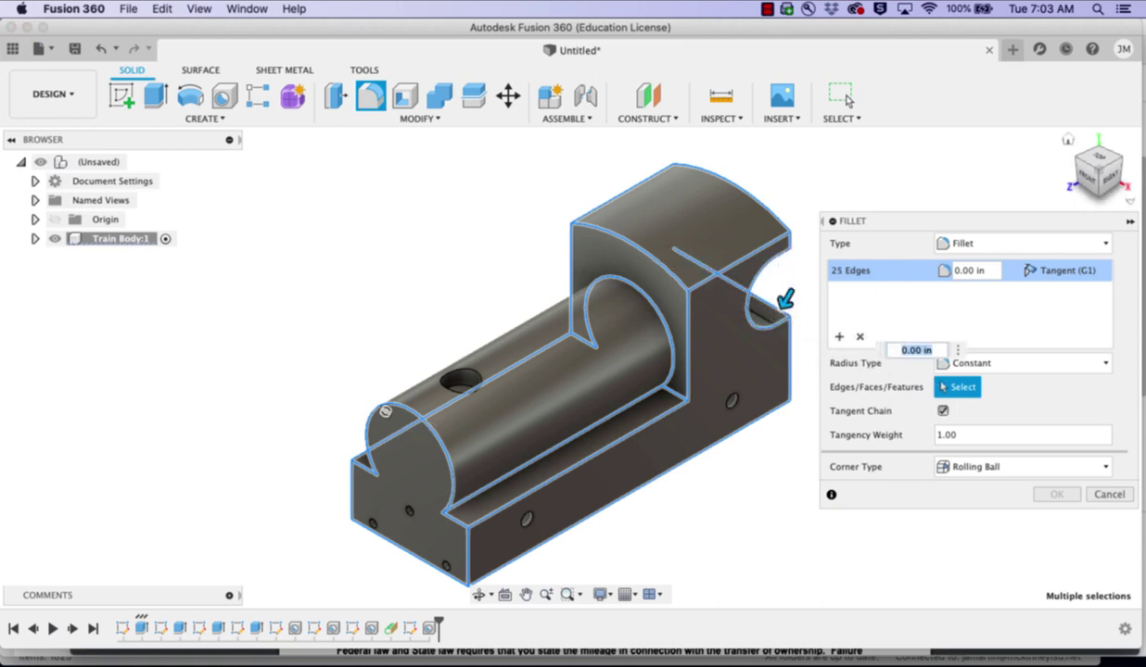
# - From the right-side corner view, add the right cab, groove and top edges to the fillet
pyautogui.click(1119, 162)
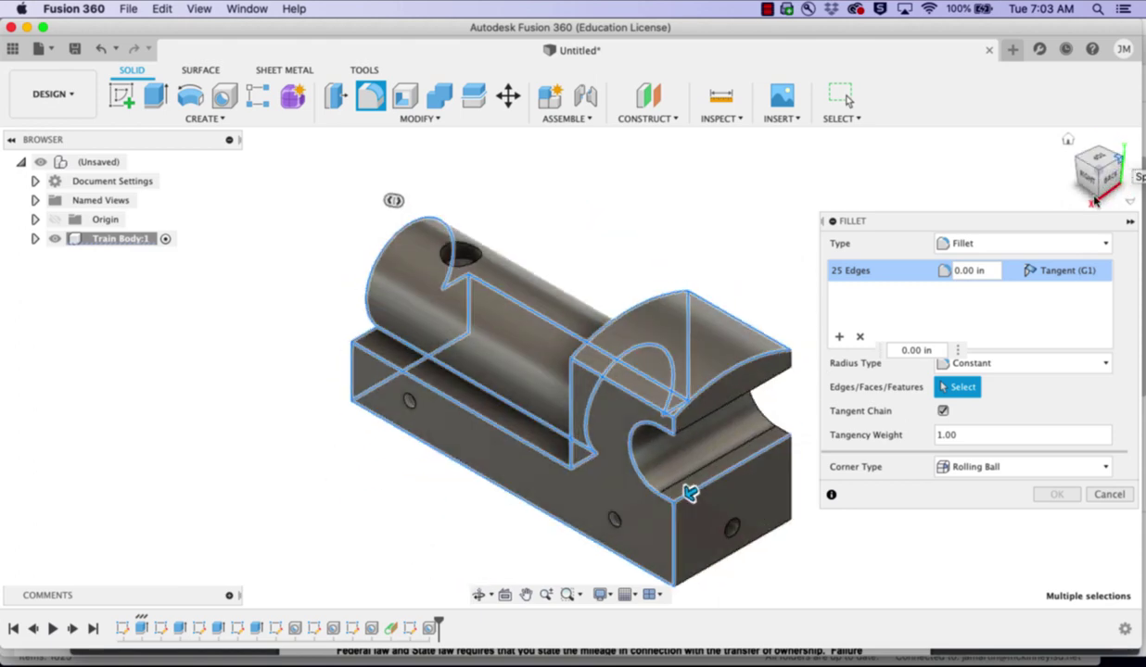
pyautogui.click(787, 500)
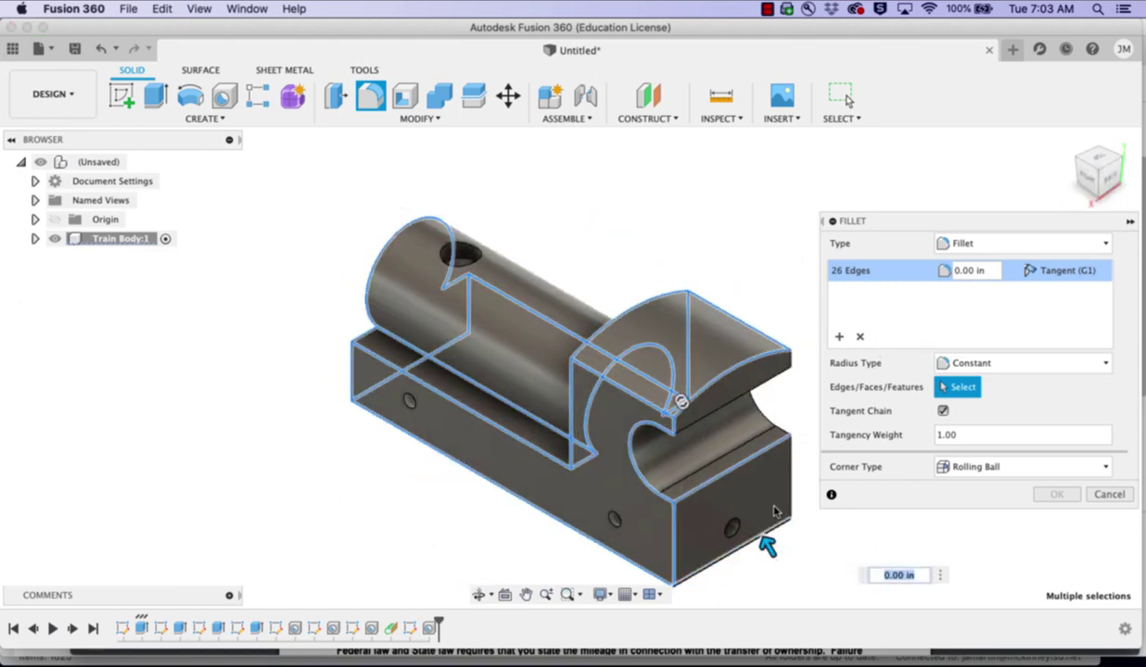
pyautogui.click(786, 445)
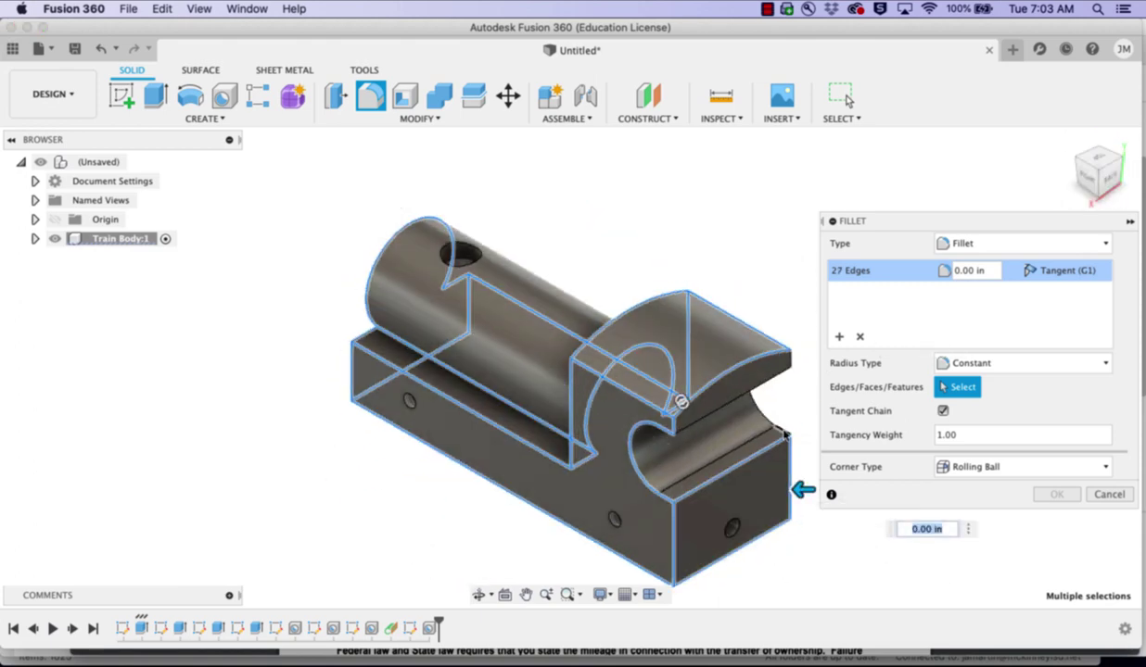
pyautogui.click(765, 422)
pyautogui.click(769, 419)
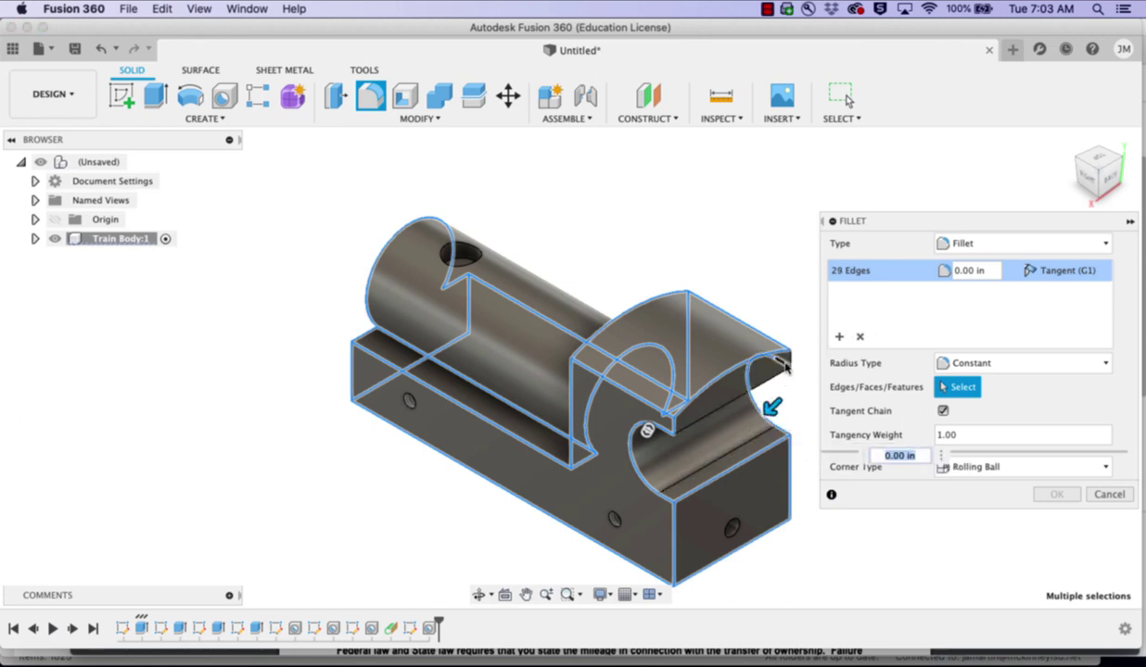
pyautogui.click(783, 365)
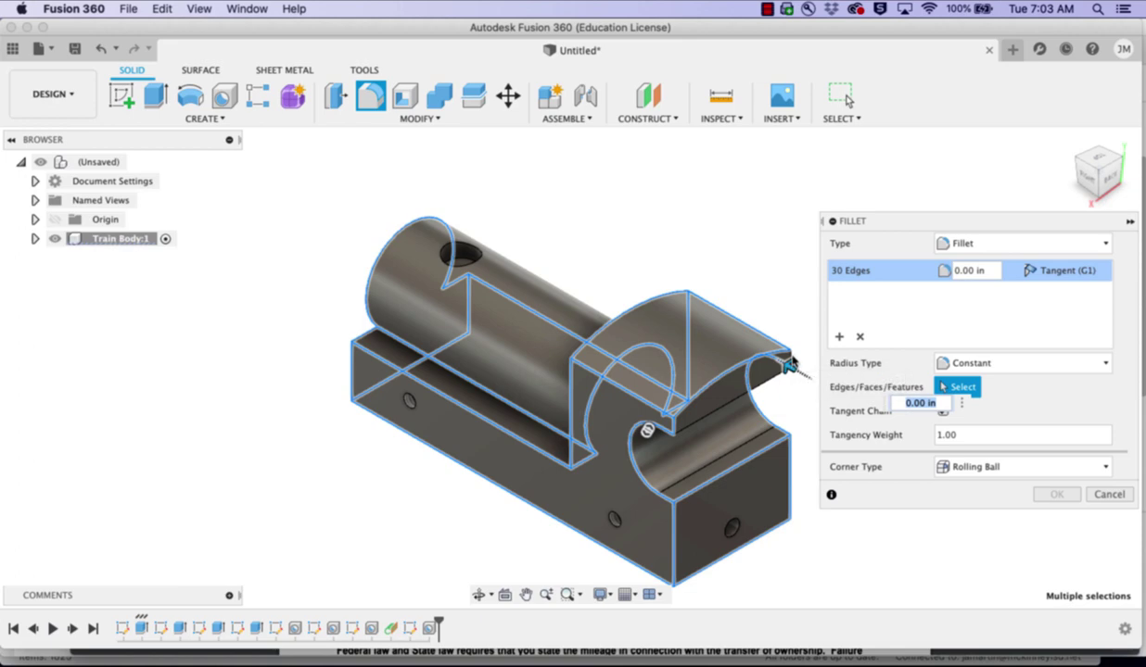
pyautogui.click(735, 405)
pyautogui.click(735, 405)
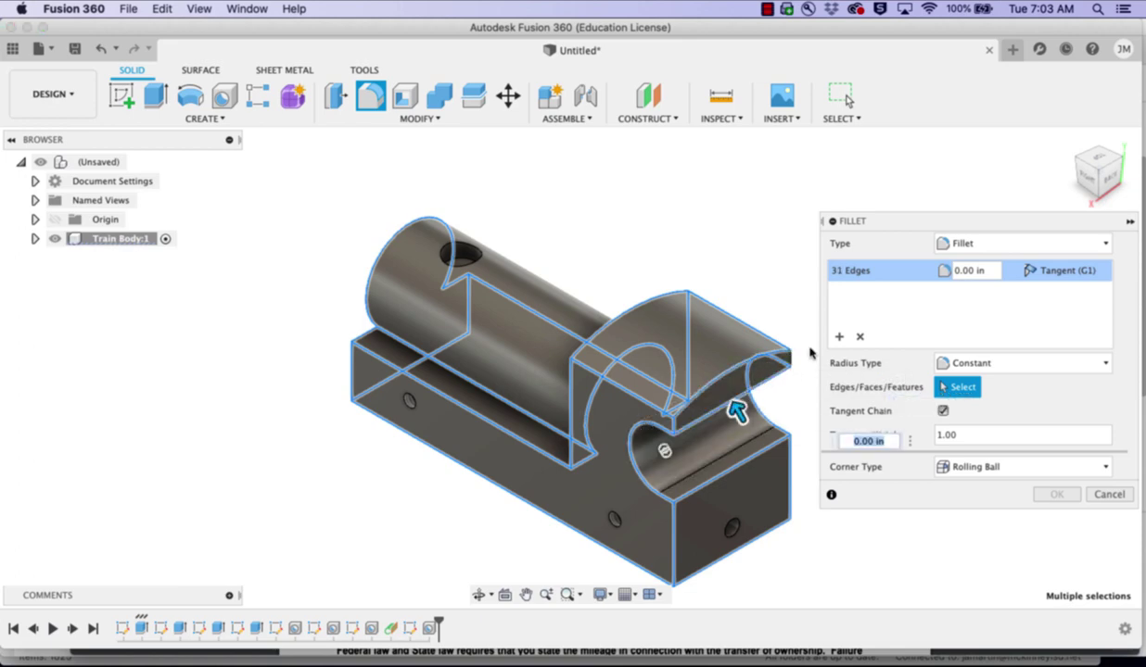
pyautogui.click(790, 363)
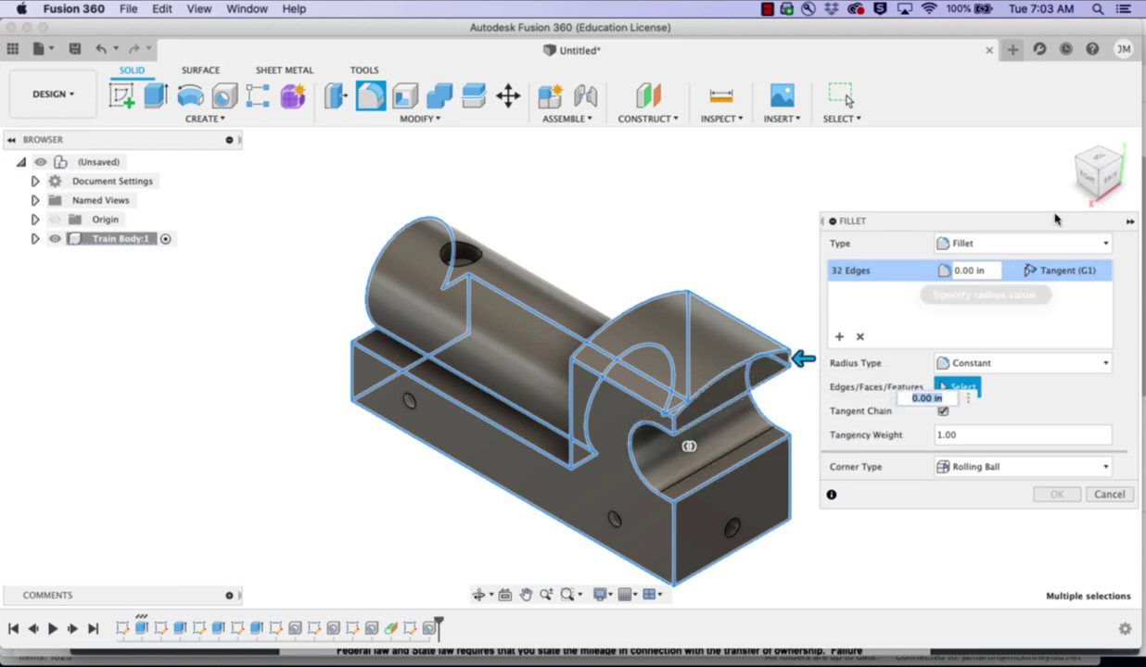
# - From the opposite corner, add the long groove and bottom front edges, totalling 34 edges
pyautogui.click(1121, 162)
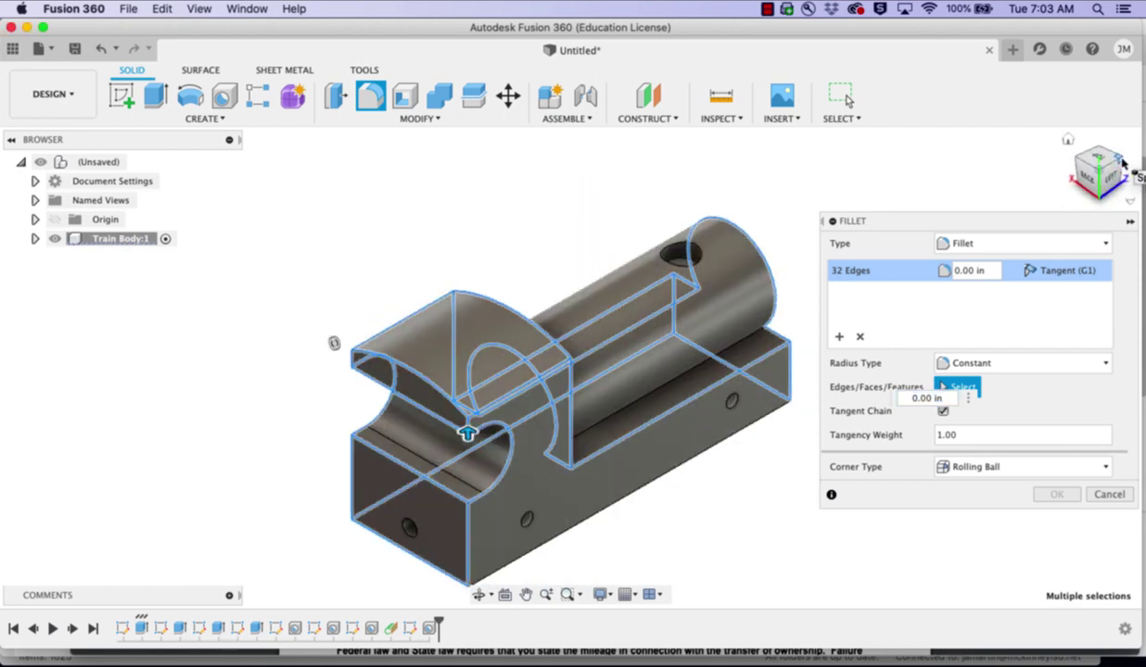
pyautogui.click(668, 385)
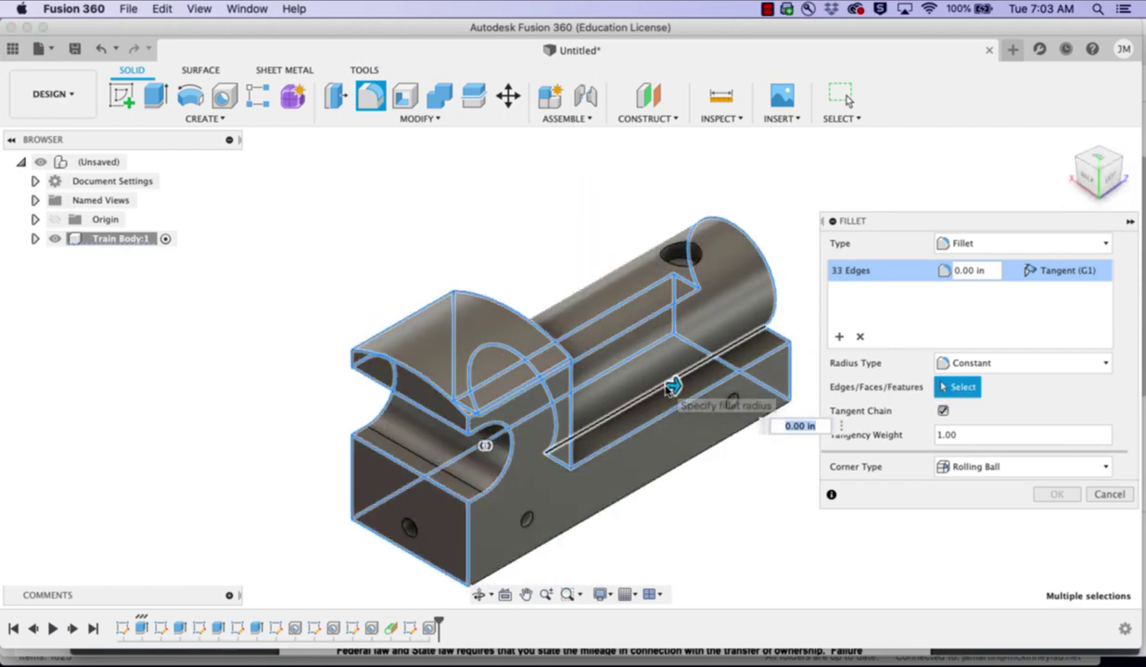
pyautogui.click(640, 487)
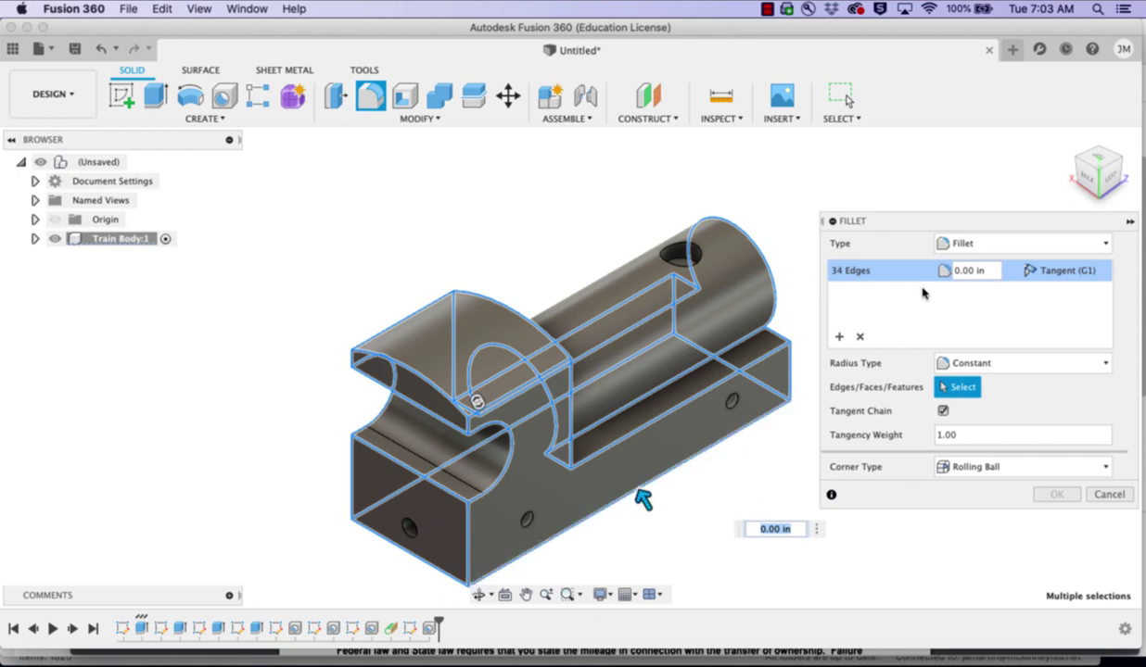
pyautogui.click(985, 271)
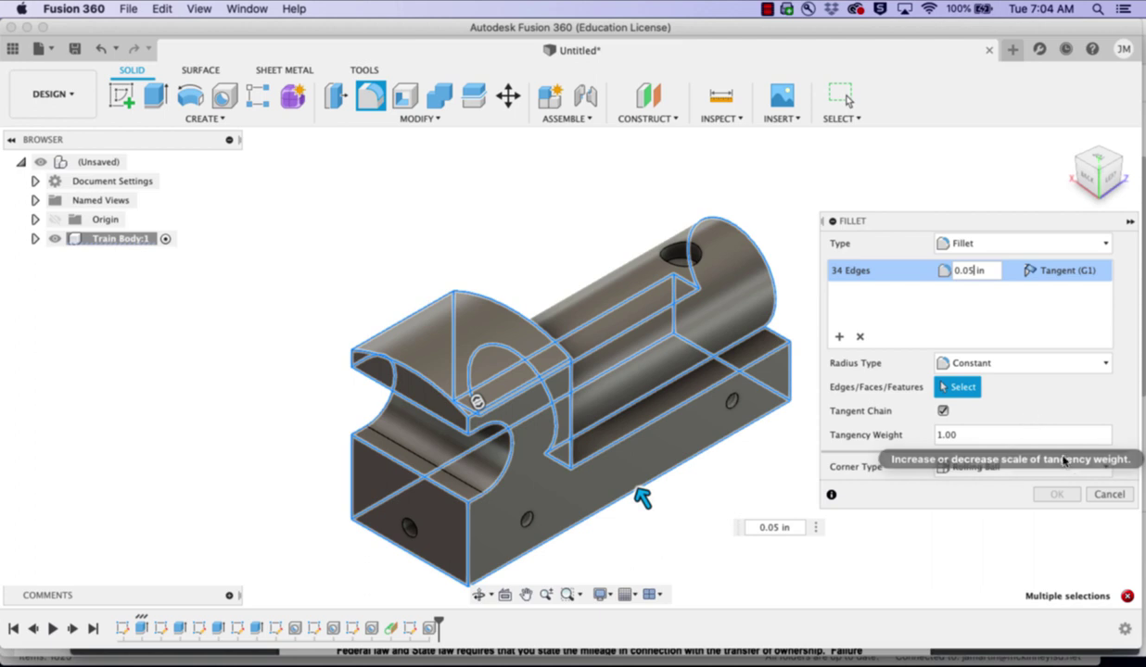
# - Cancel the failing 0.05 in fillet so the train body keeps sharp edges
pyautogui.click(1107, 495)
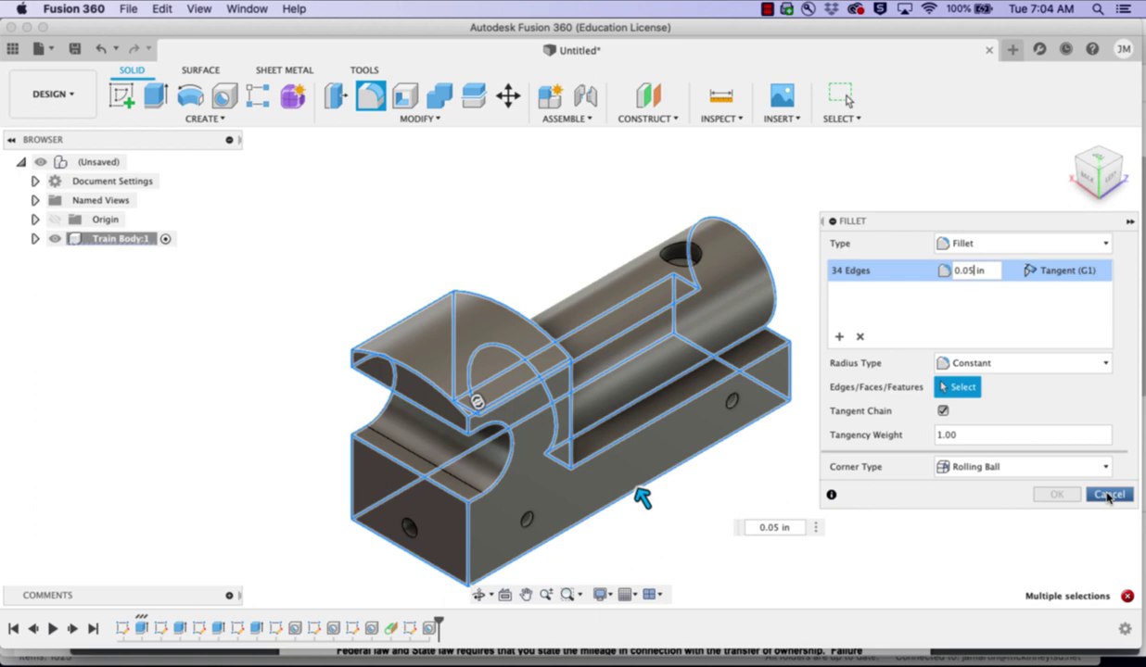
pyautogui.click(1107, 495)
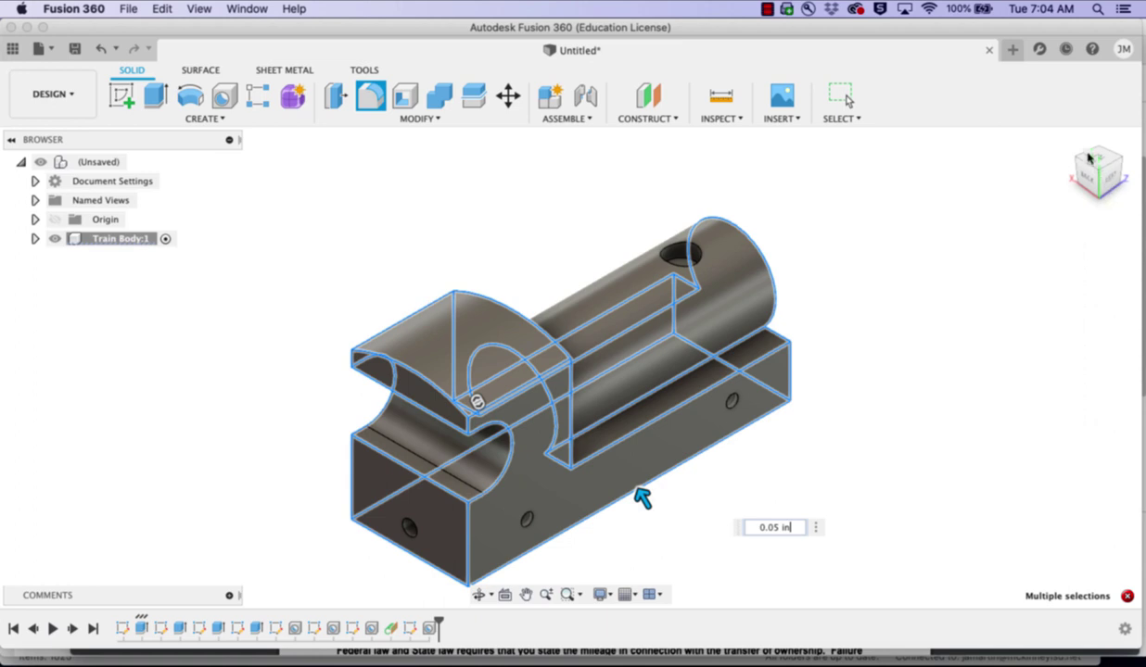
# - Clear the selection, return to home view, and save into a new project named Train
pyautogui.press('Escape')
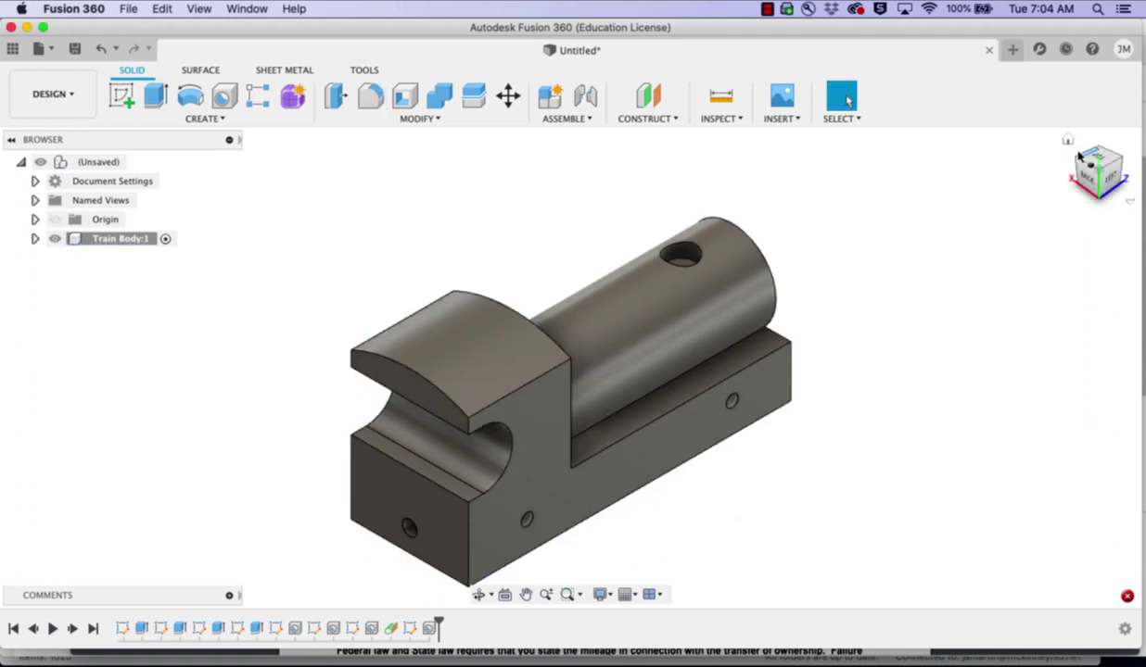
pyautogui.click(1067, 141)
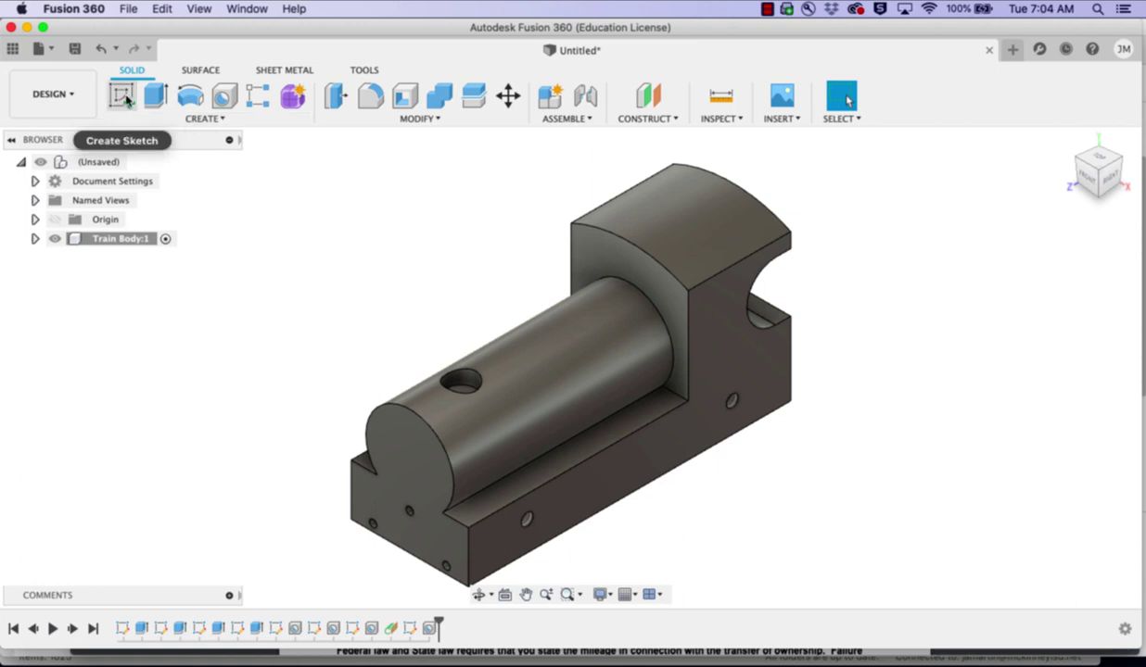
pyautogui.click(75, 48)
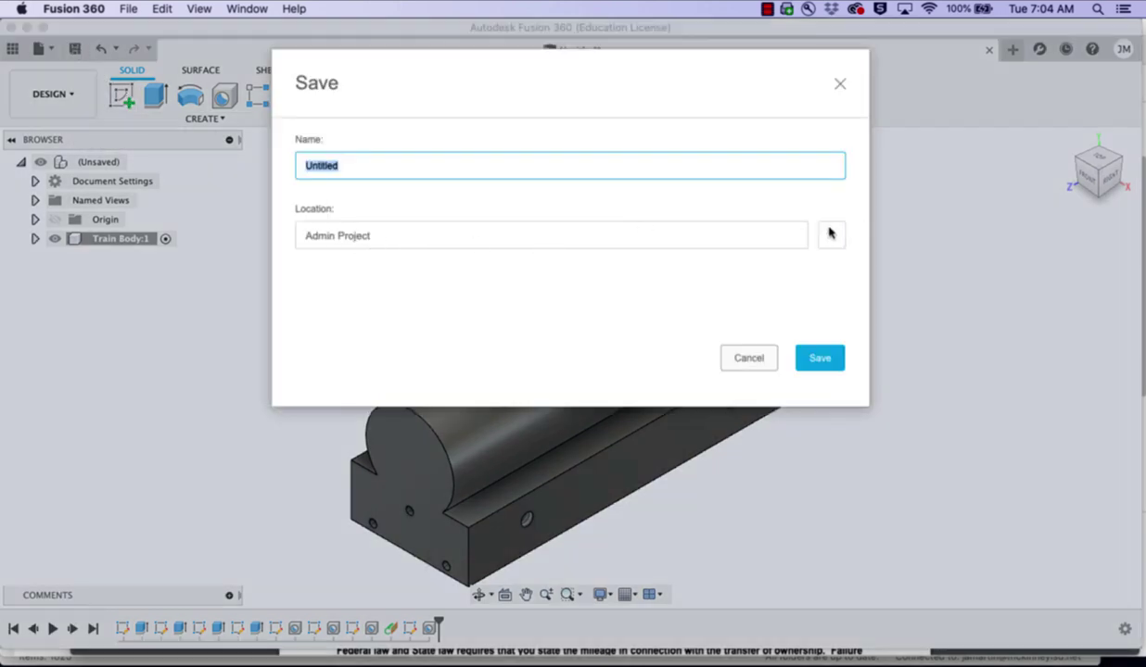
pyautogui.click(831, 236)
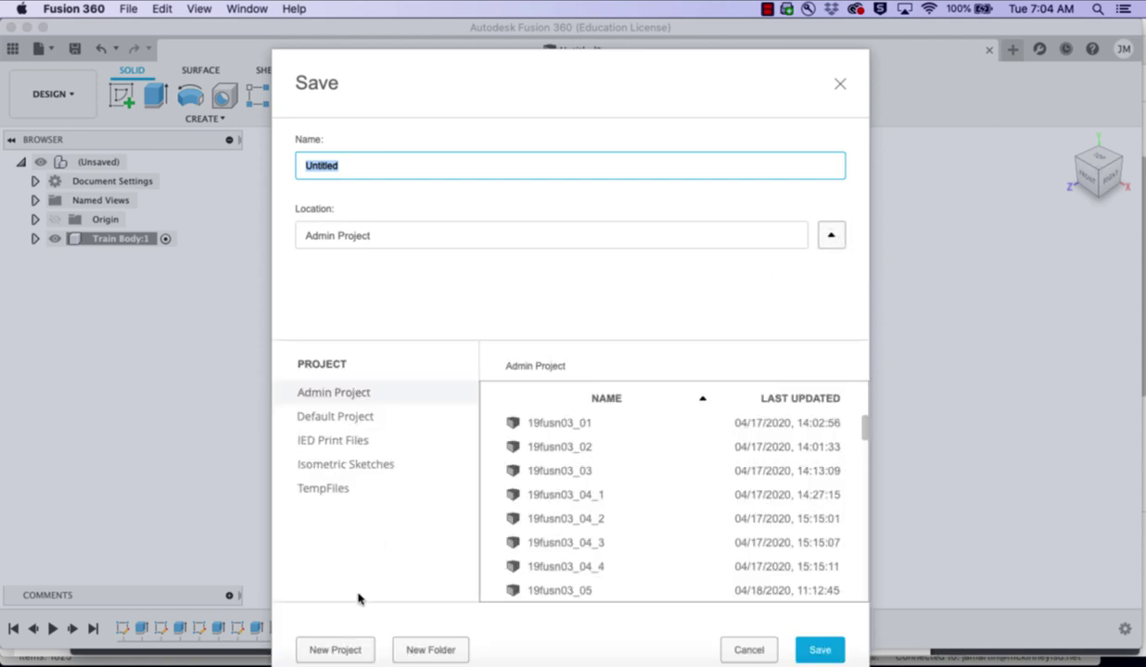
pyautogui.click(335, 650)
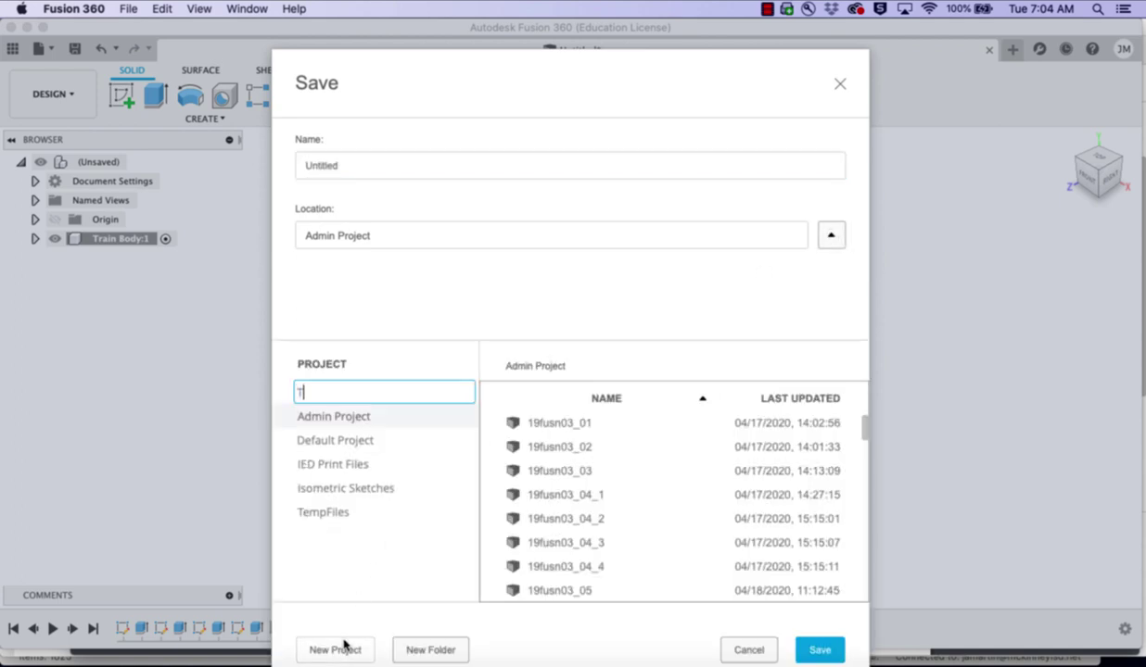
pyautogui.press('Return')
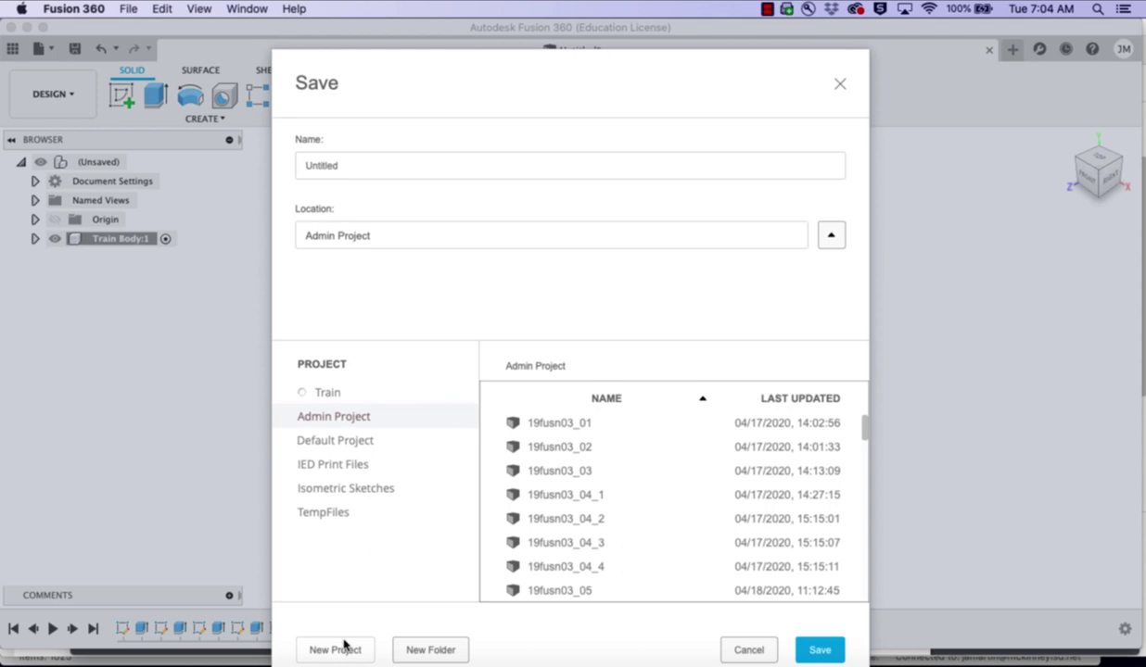
# - Begin replacing the Untitled design name with Train Body
pyautogui.click(347, 167)
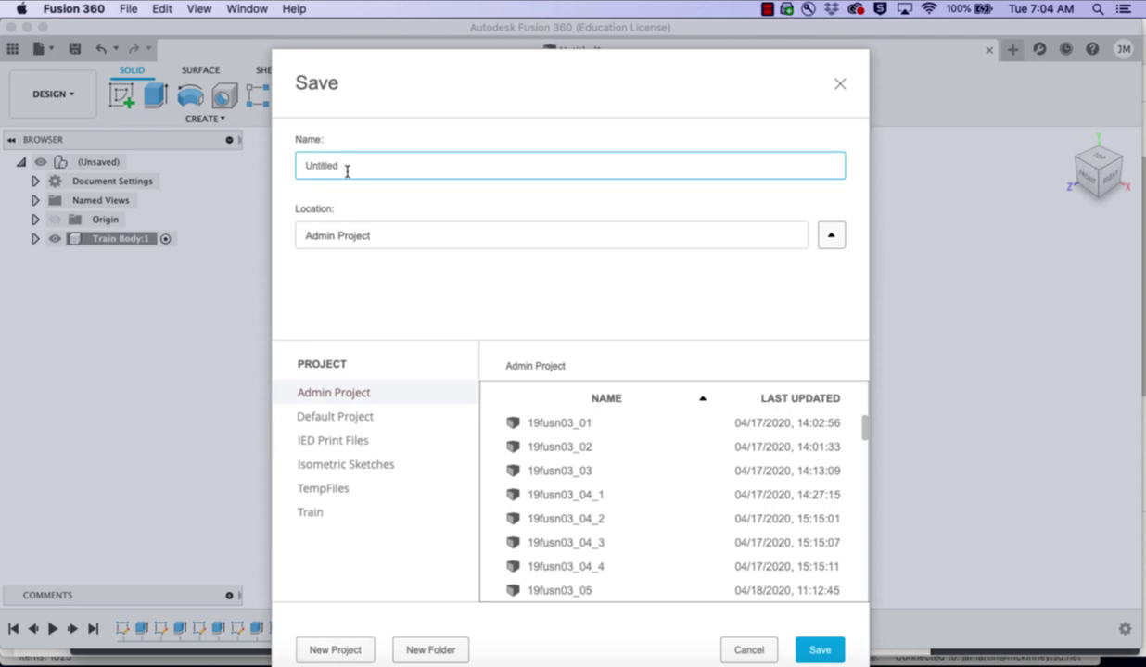
pyautogui.moveTo(347, 167); pyautogui.dragTo(273, 167)
pyautogui.write('1')
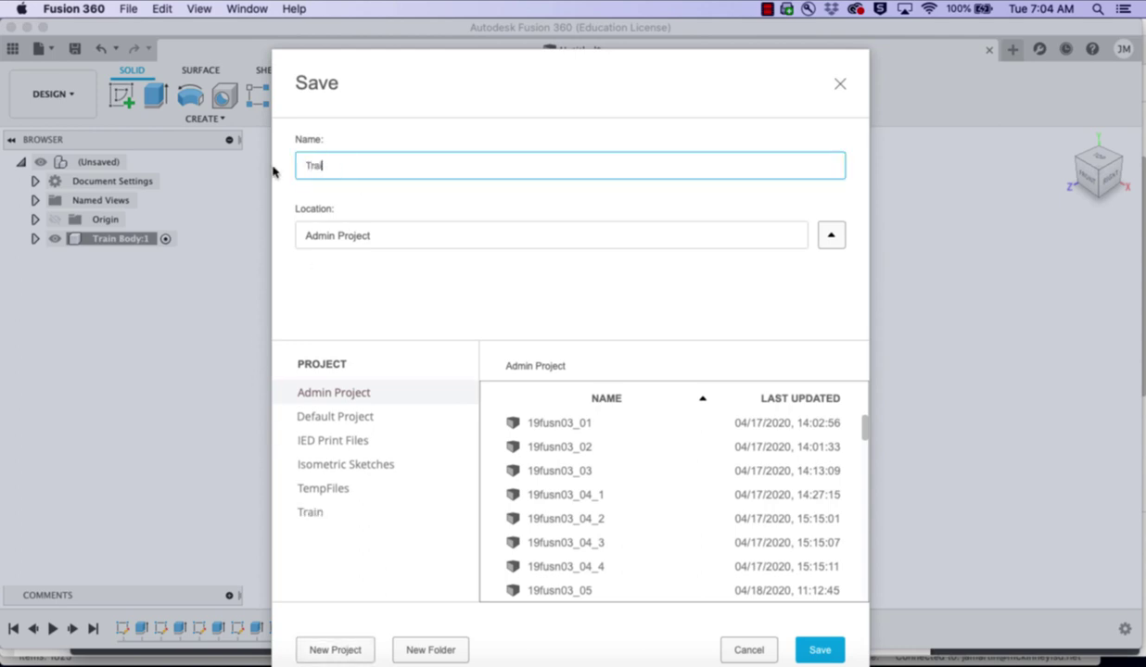